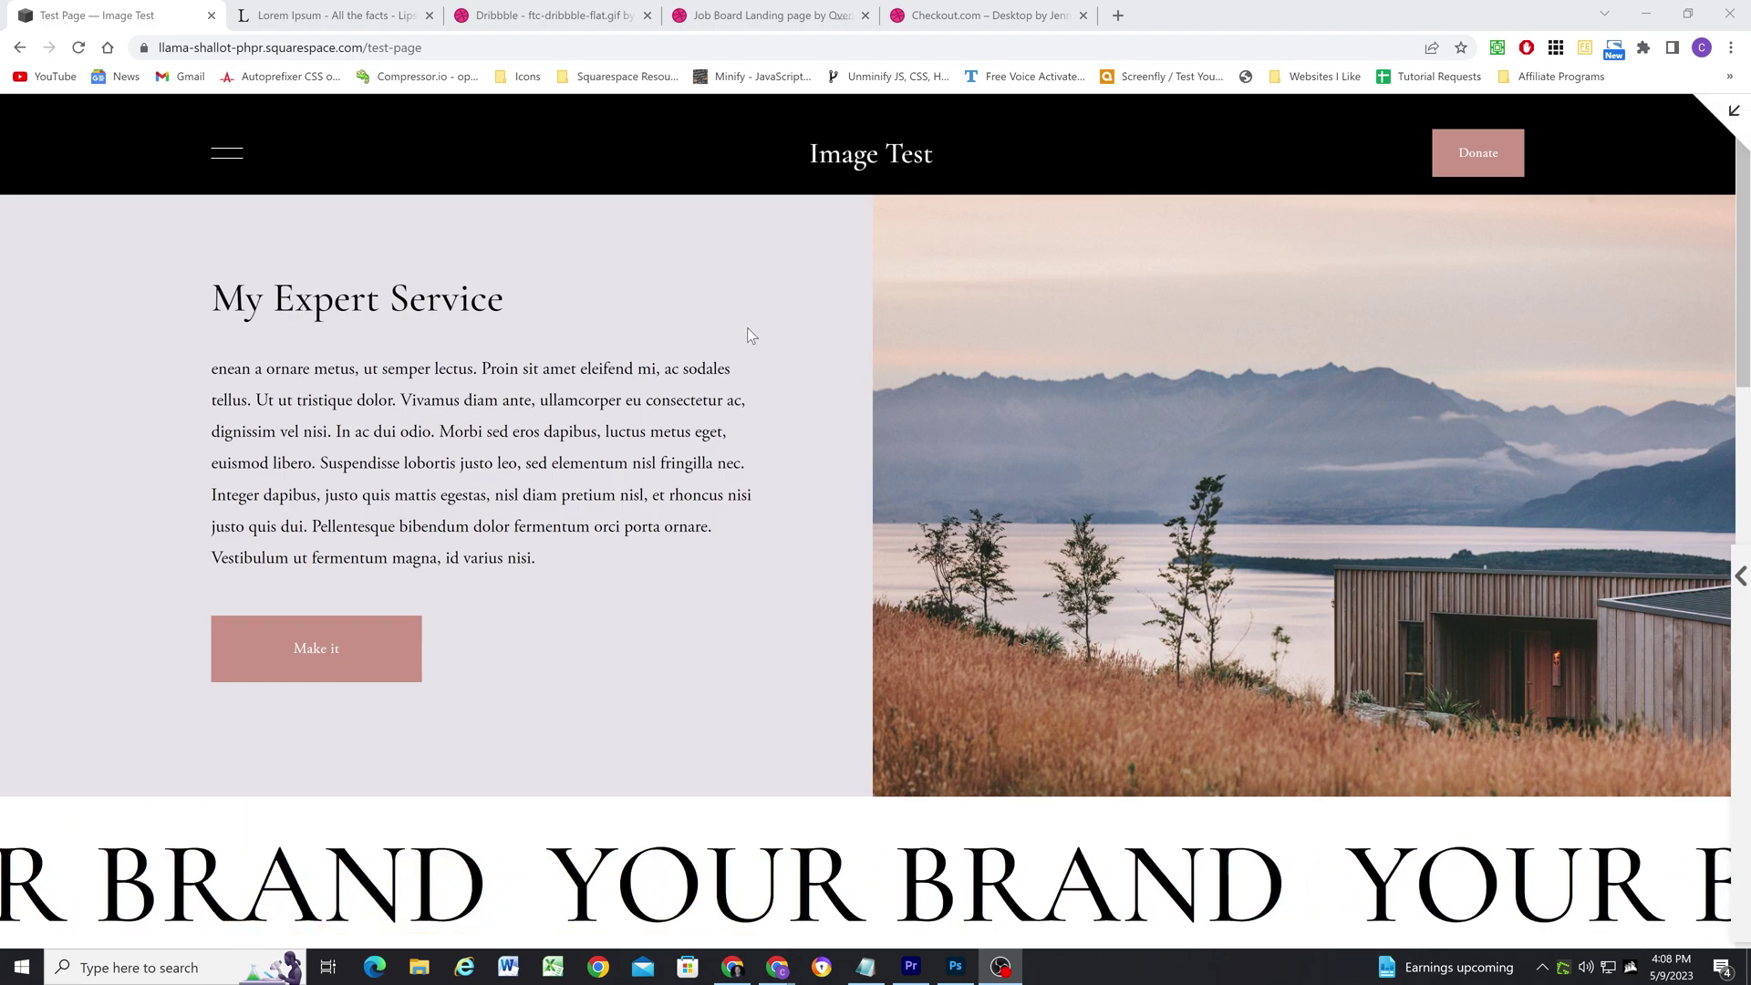
Step: Scroll through the full-screen preview of the test page
scroll(803, 420, "down", 3)
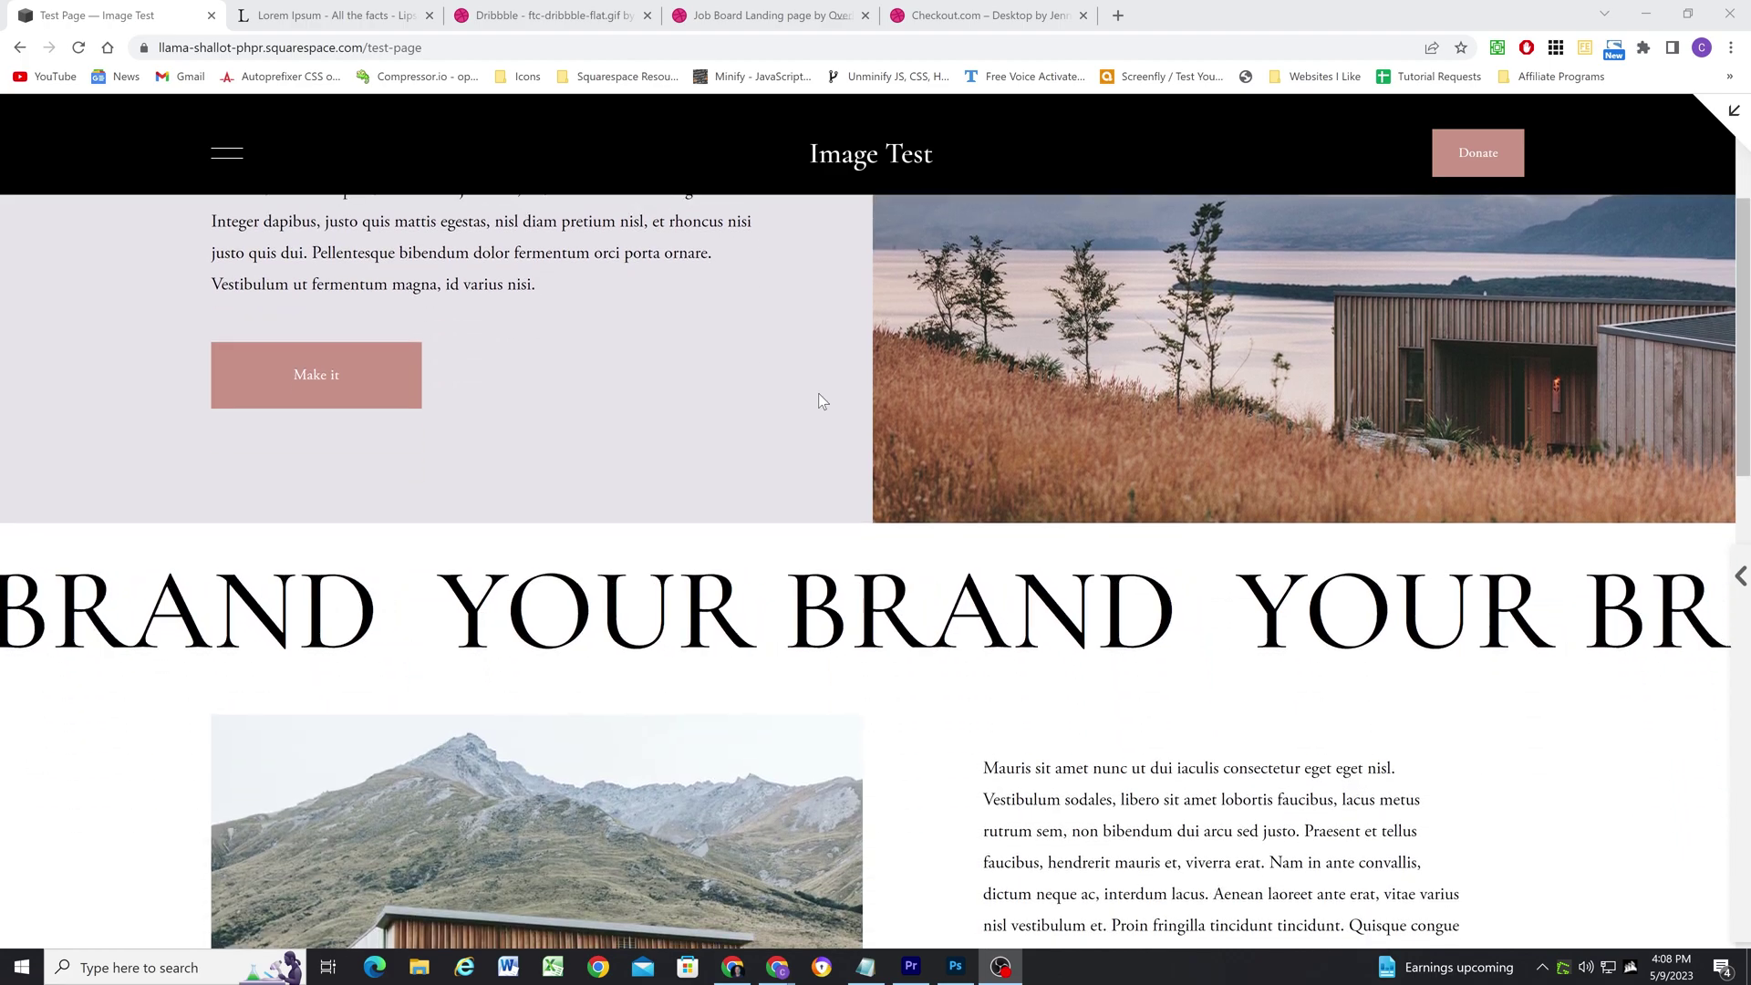
scroll(812, 406, "up", 3)
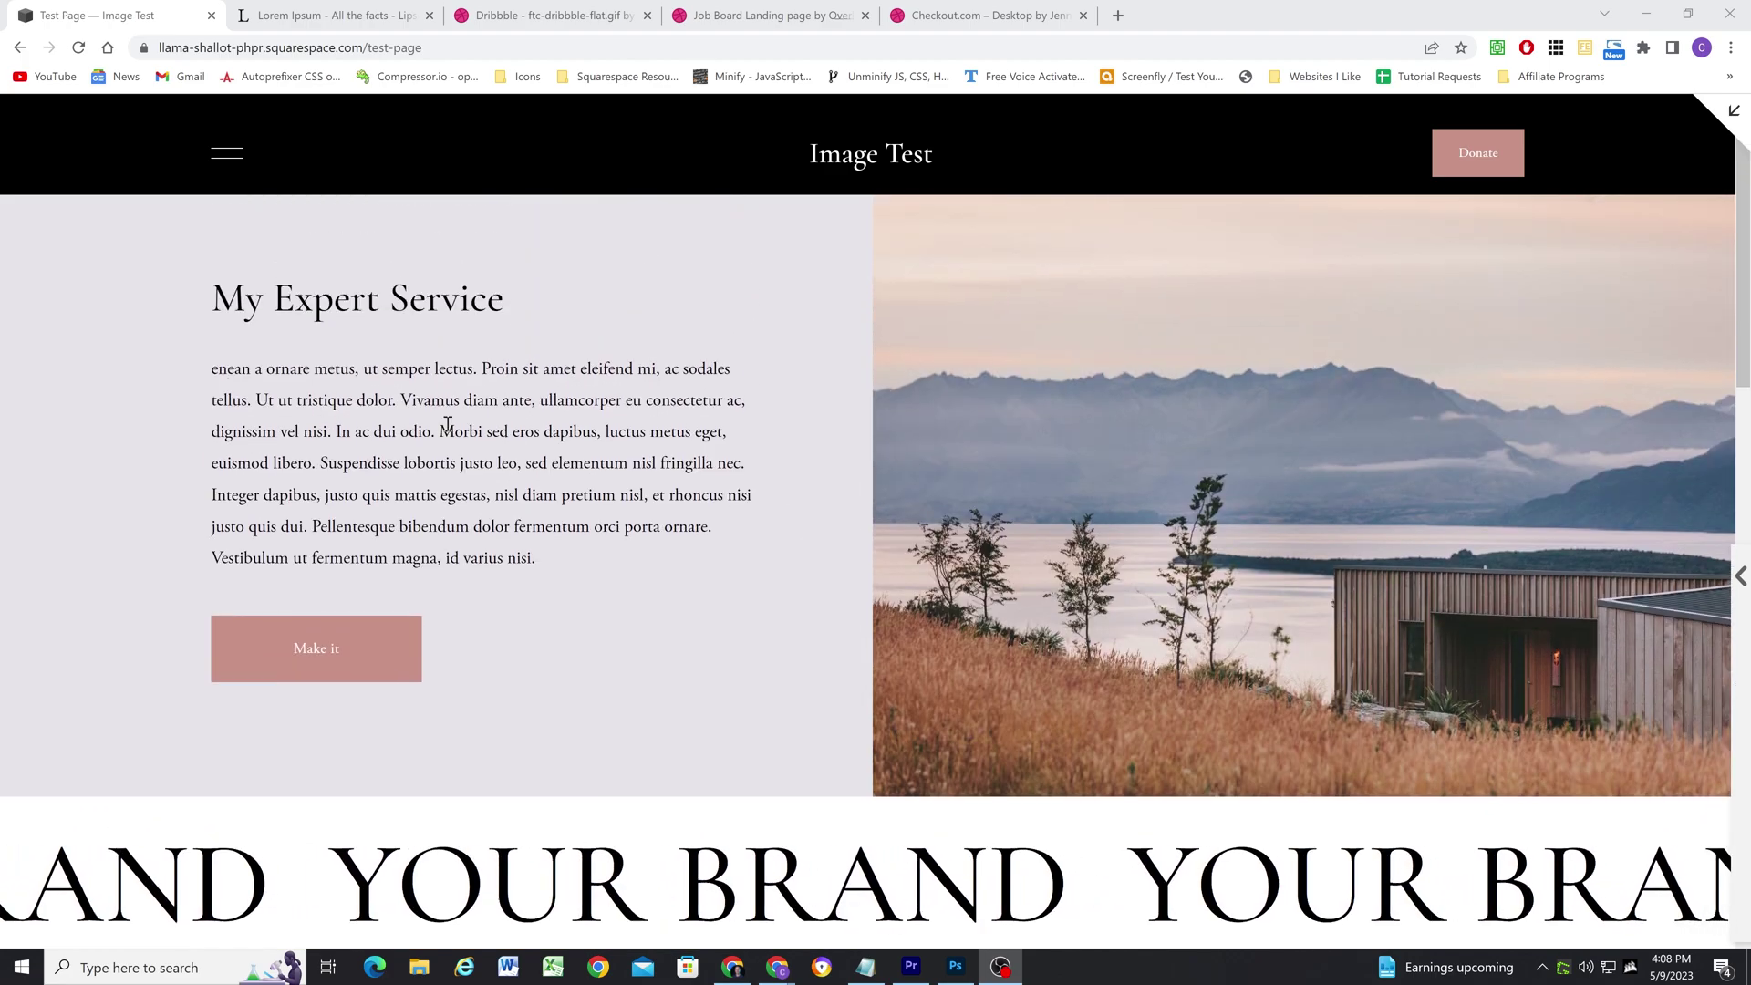
scroll(727, 431, "down", 2)
scroll(724, 424, "down", 4)
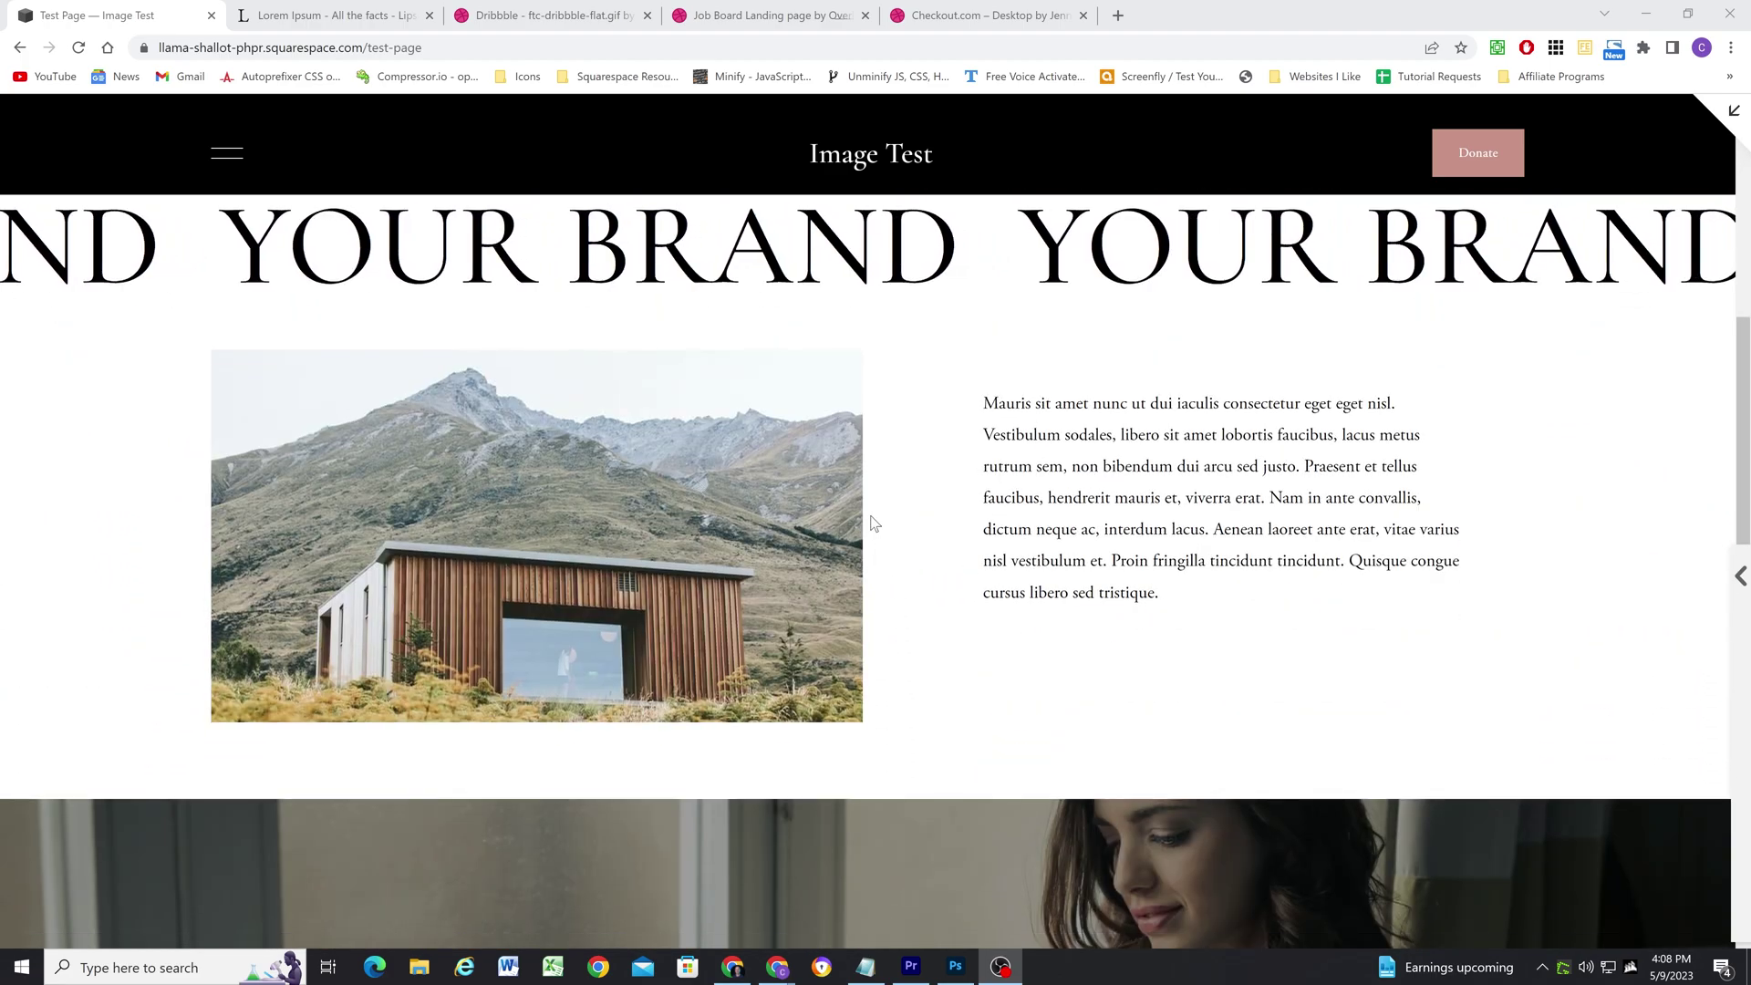
scroll(873, 520, "down", 5)
scroll(867, 538, "down", 5)
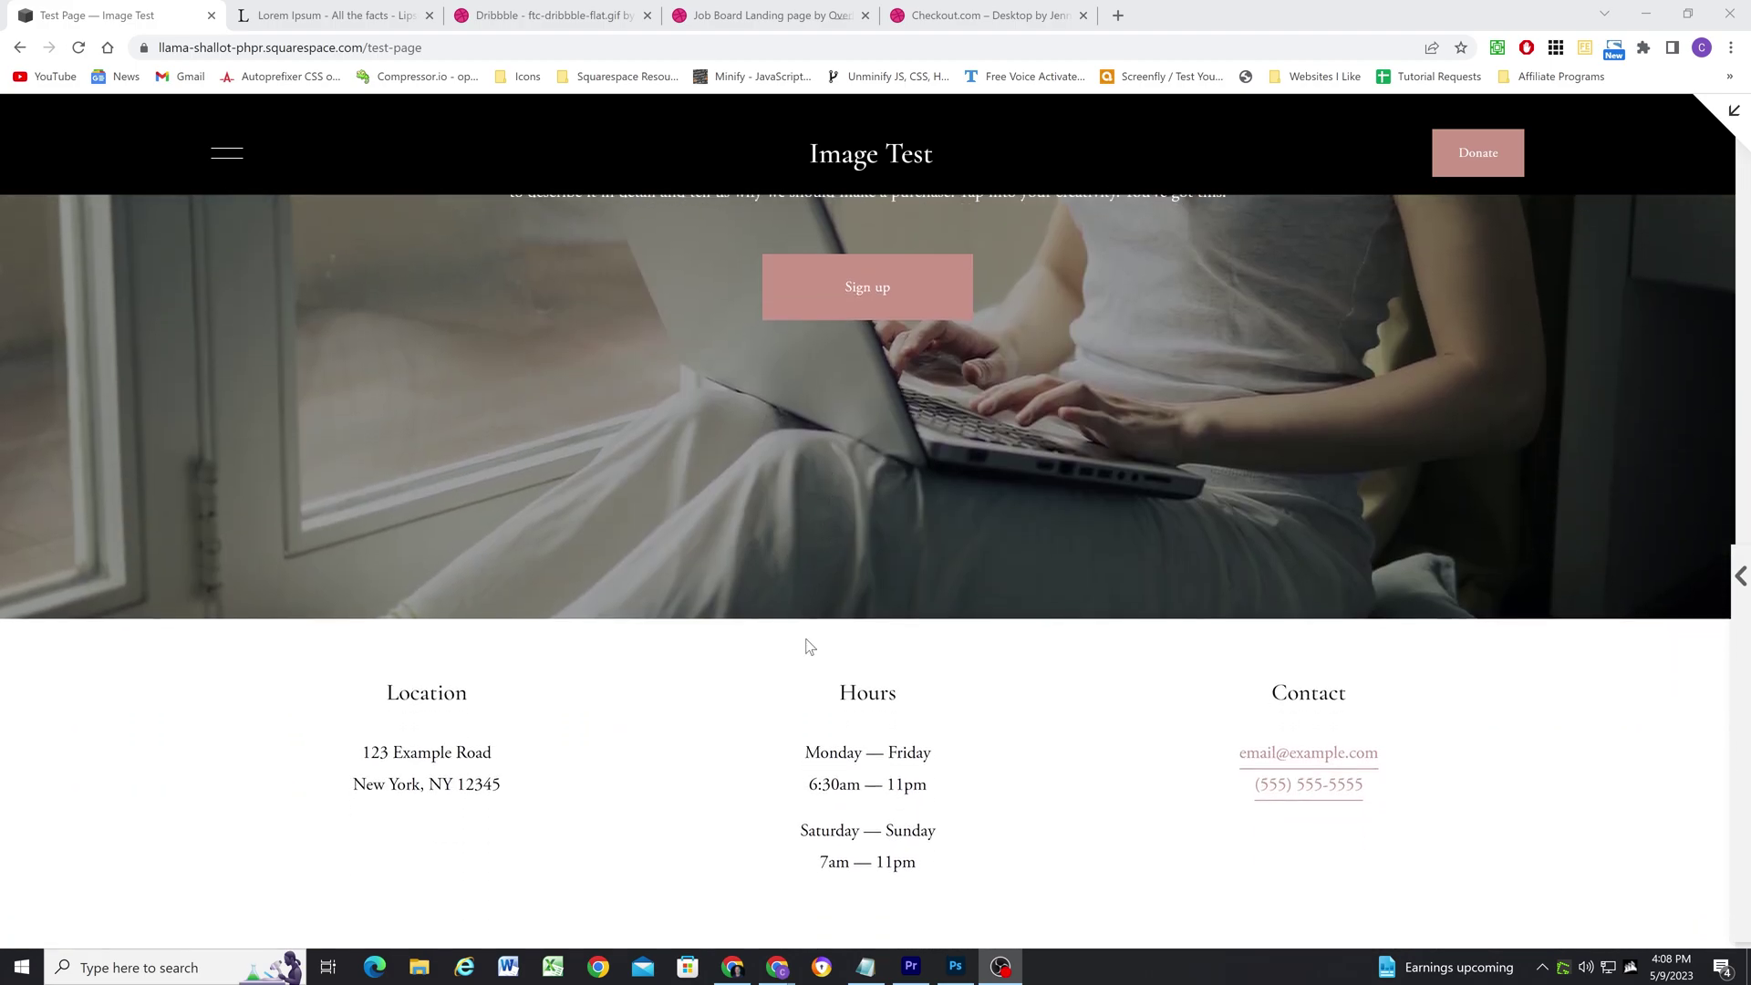
scroll(868, 755, "up", 4)
scroll(908, 700, "up", 10)
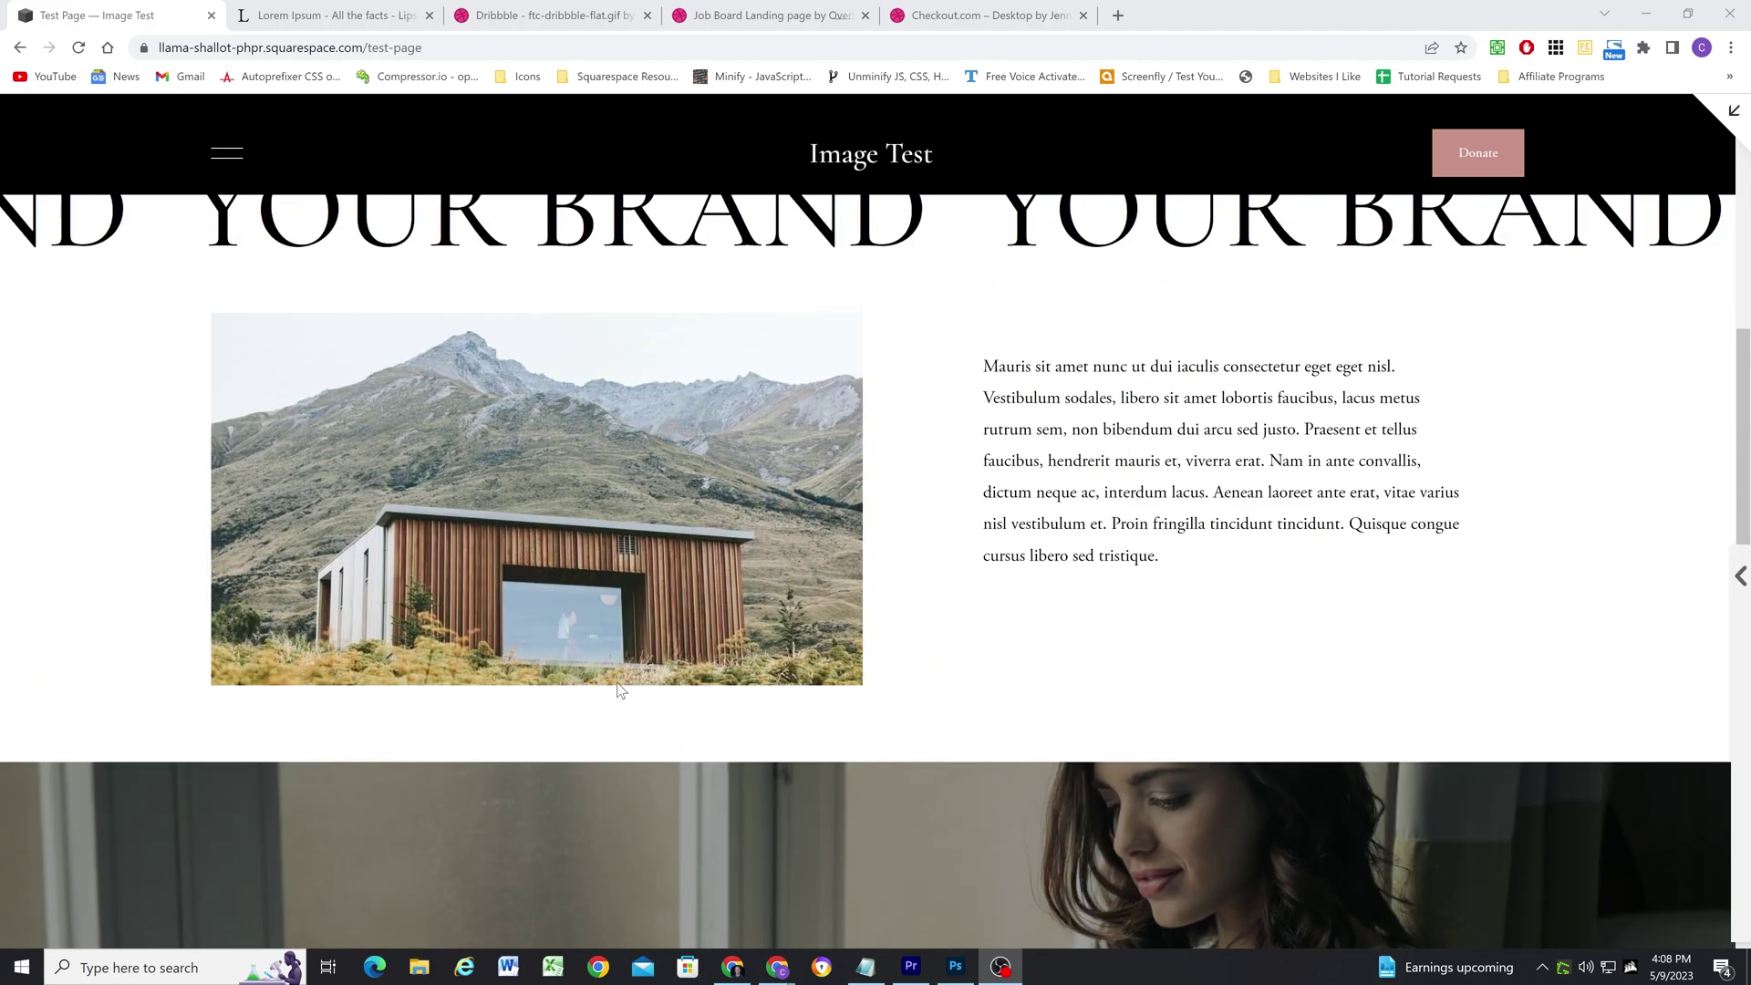
scroll(850, 567, "up", 1)
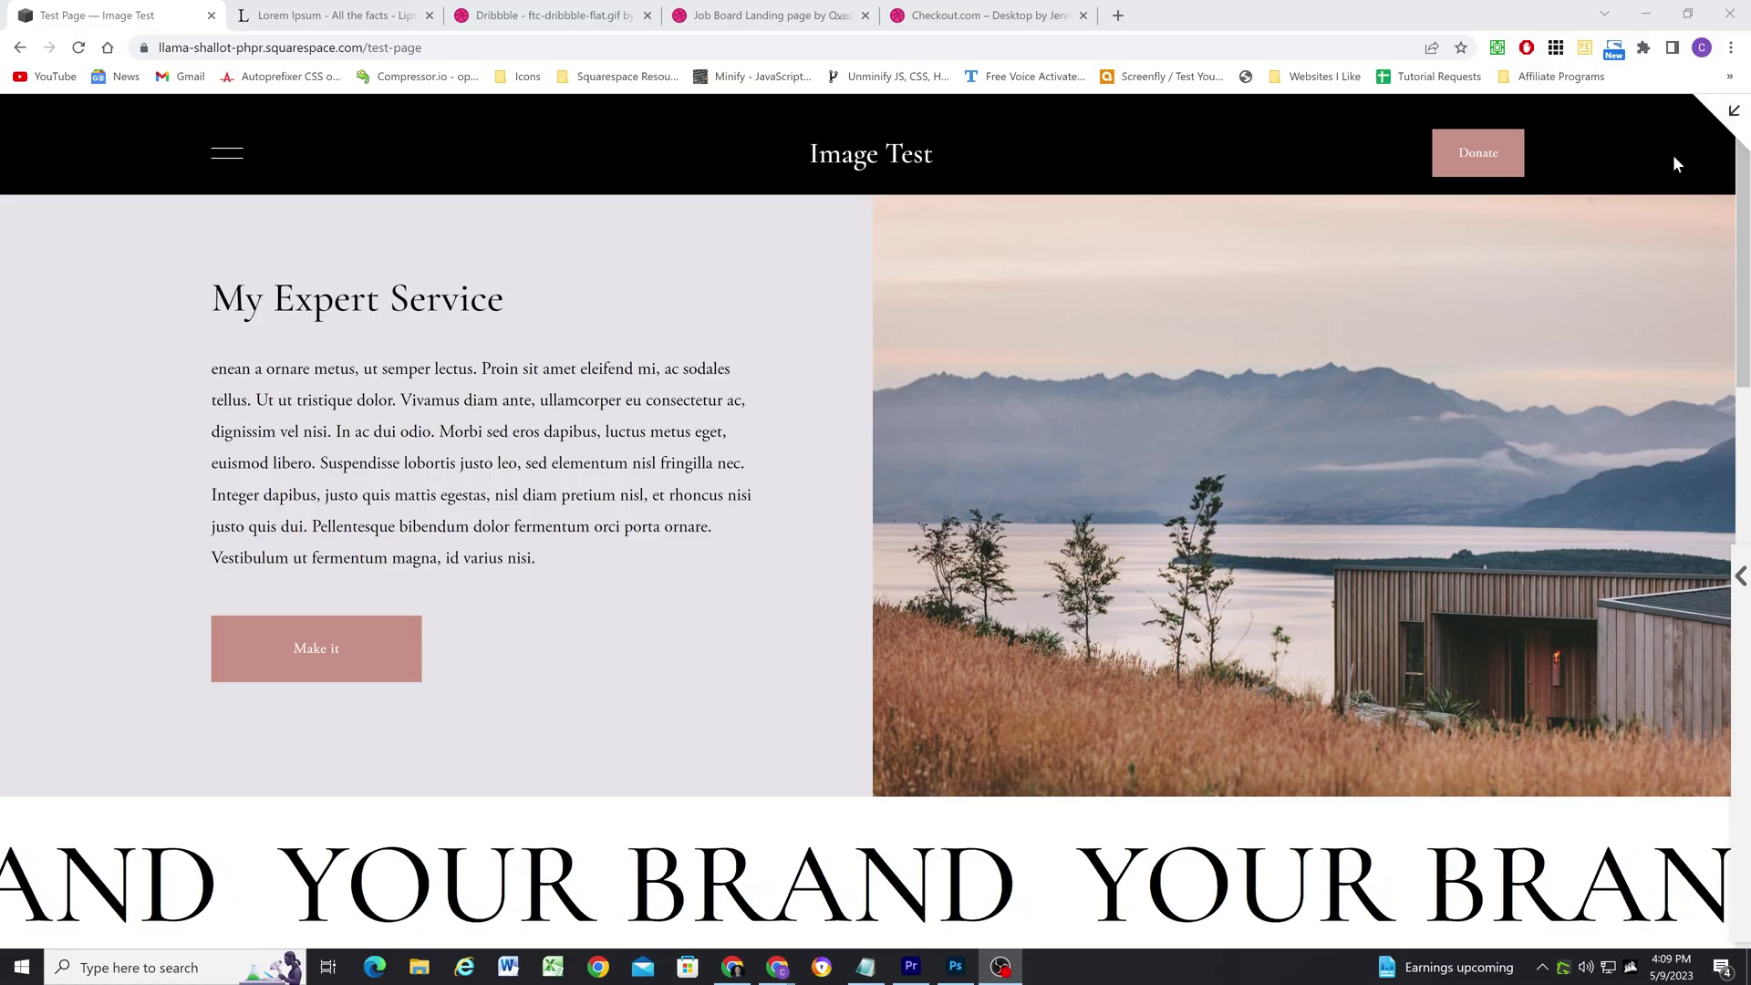
Step: Exit the preview and switch the test page into edit mode
left_click(1733, 110)
scroll(974, 345, "down", 3)
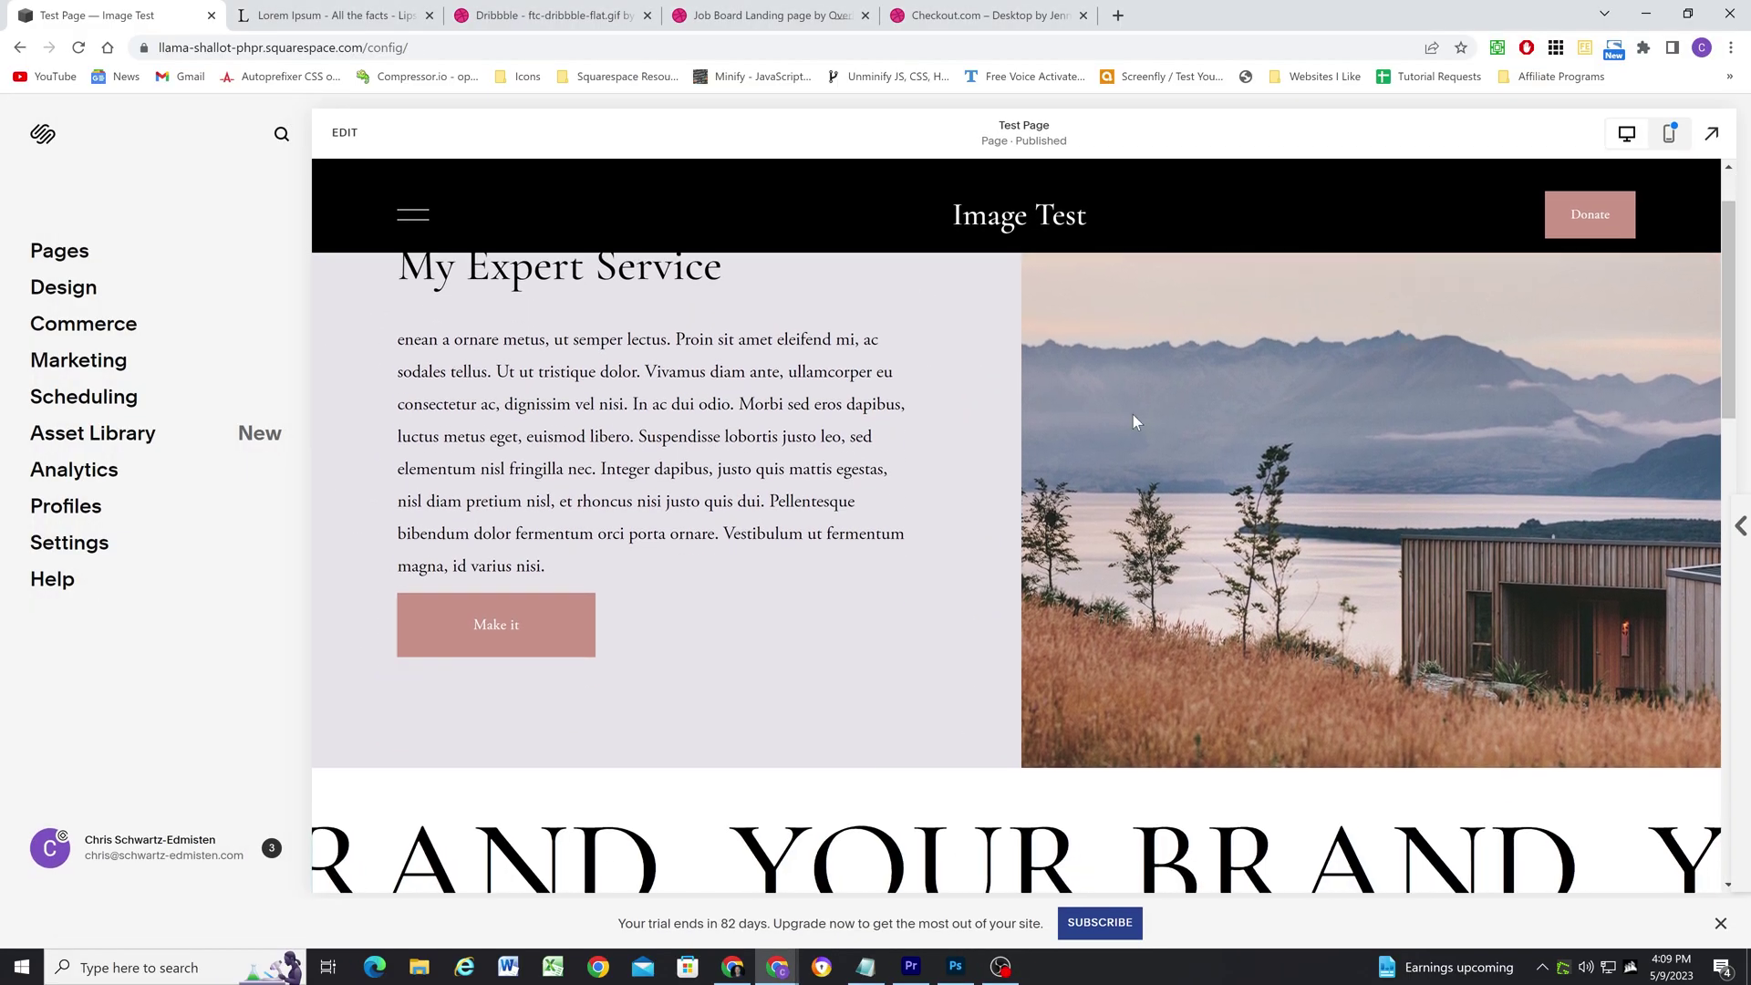
scroll(498, 235, "up", 3)
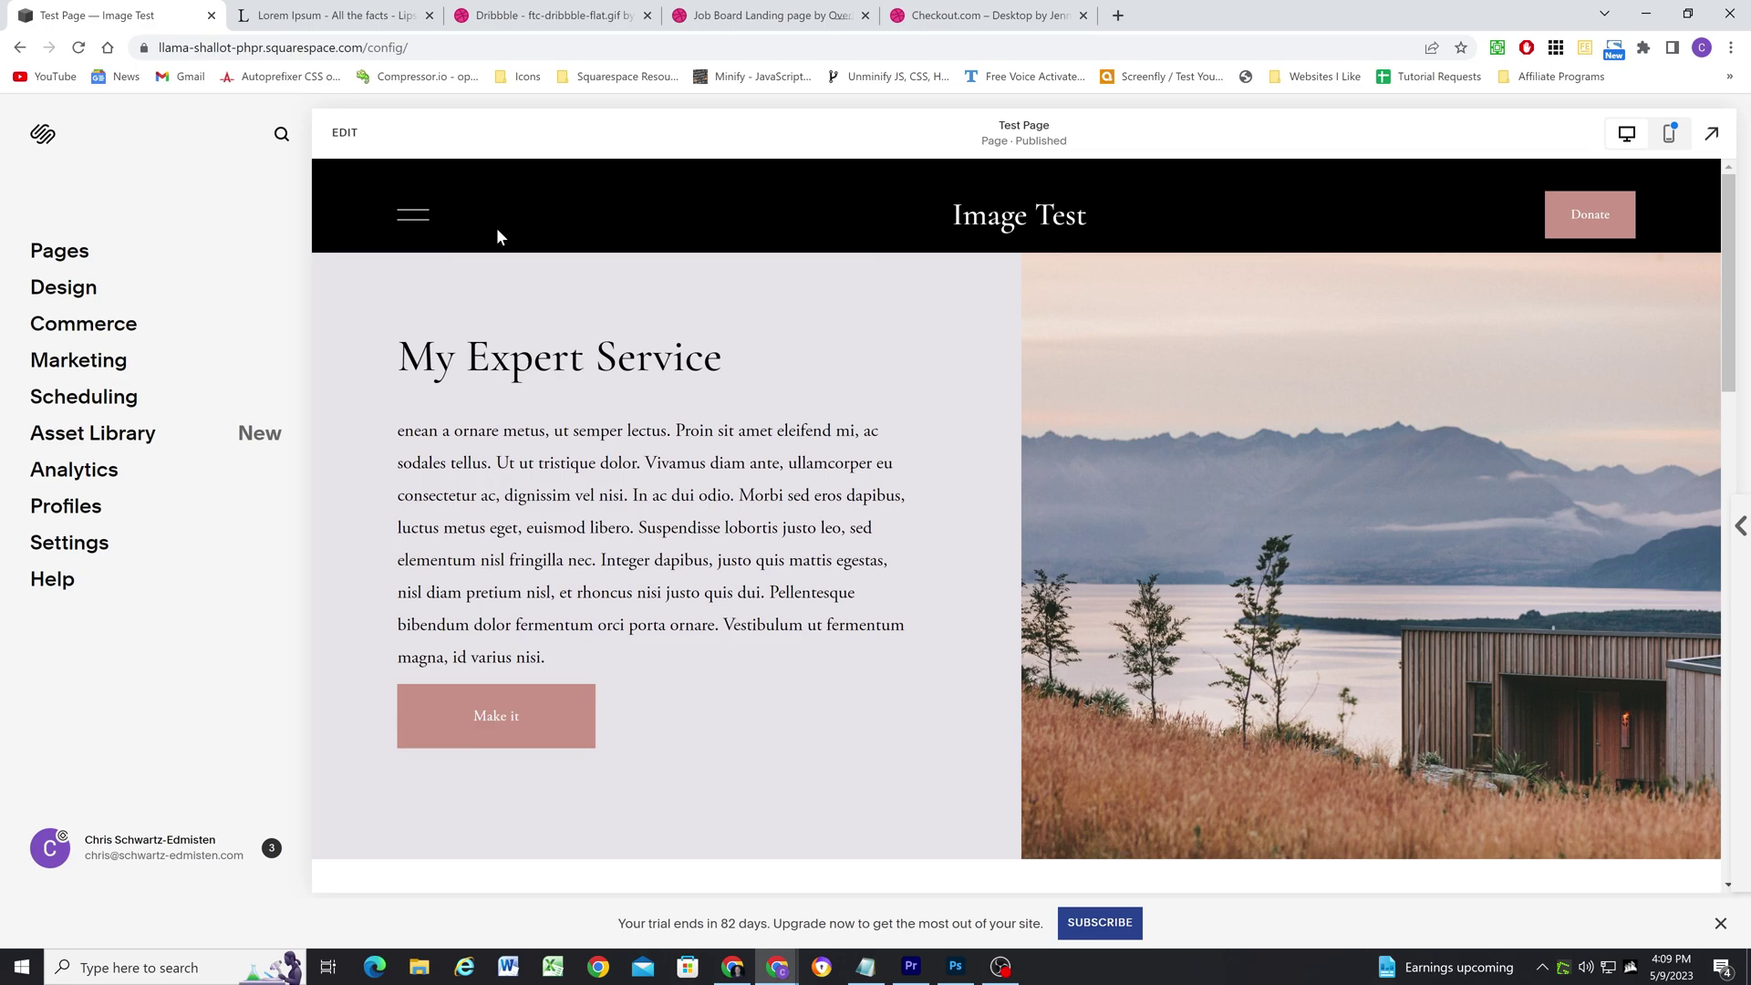
left_click(343, 134)
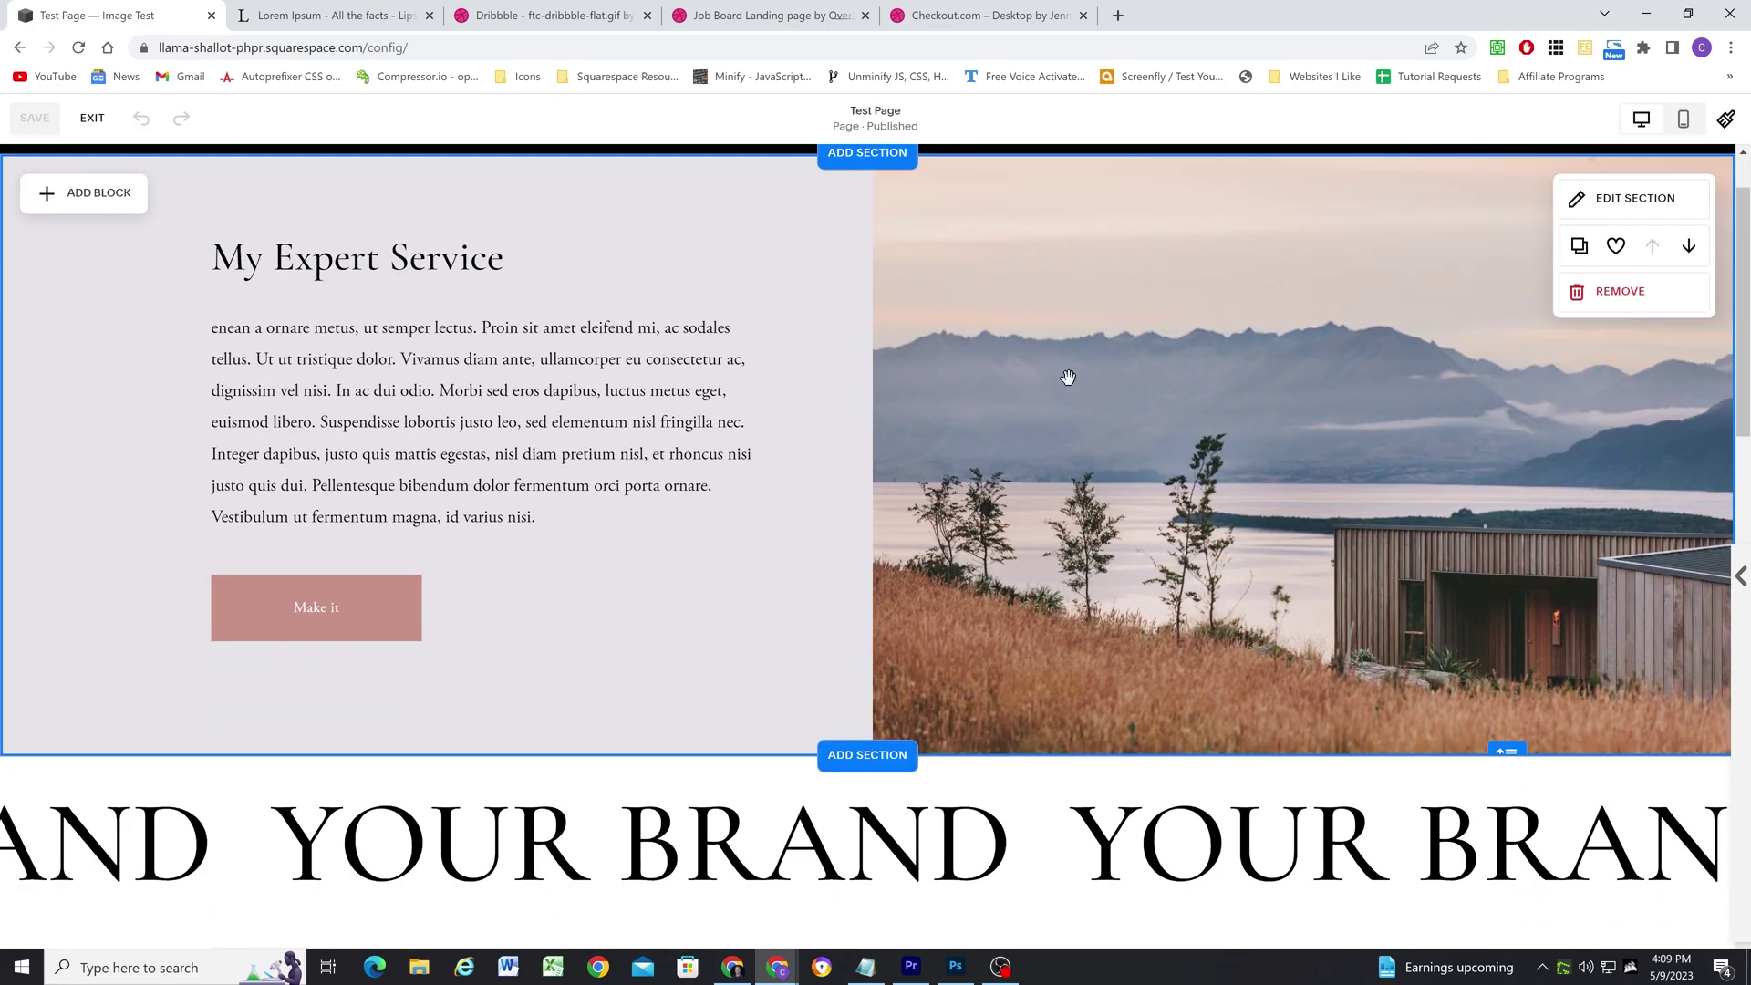
scroll(1056, 422, "down", 2)
scroll(1012, 570, "up", 2)
scroll(1058, 517, "down", 5)
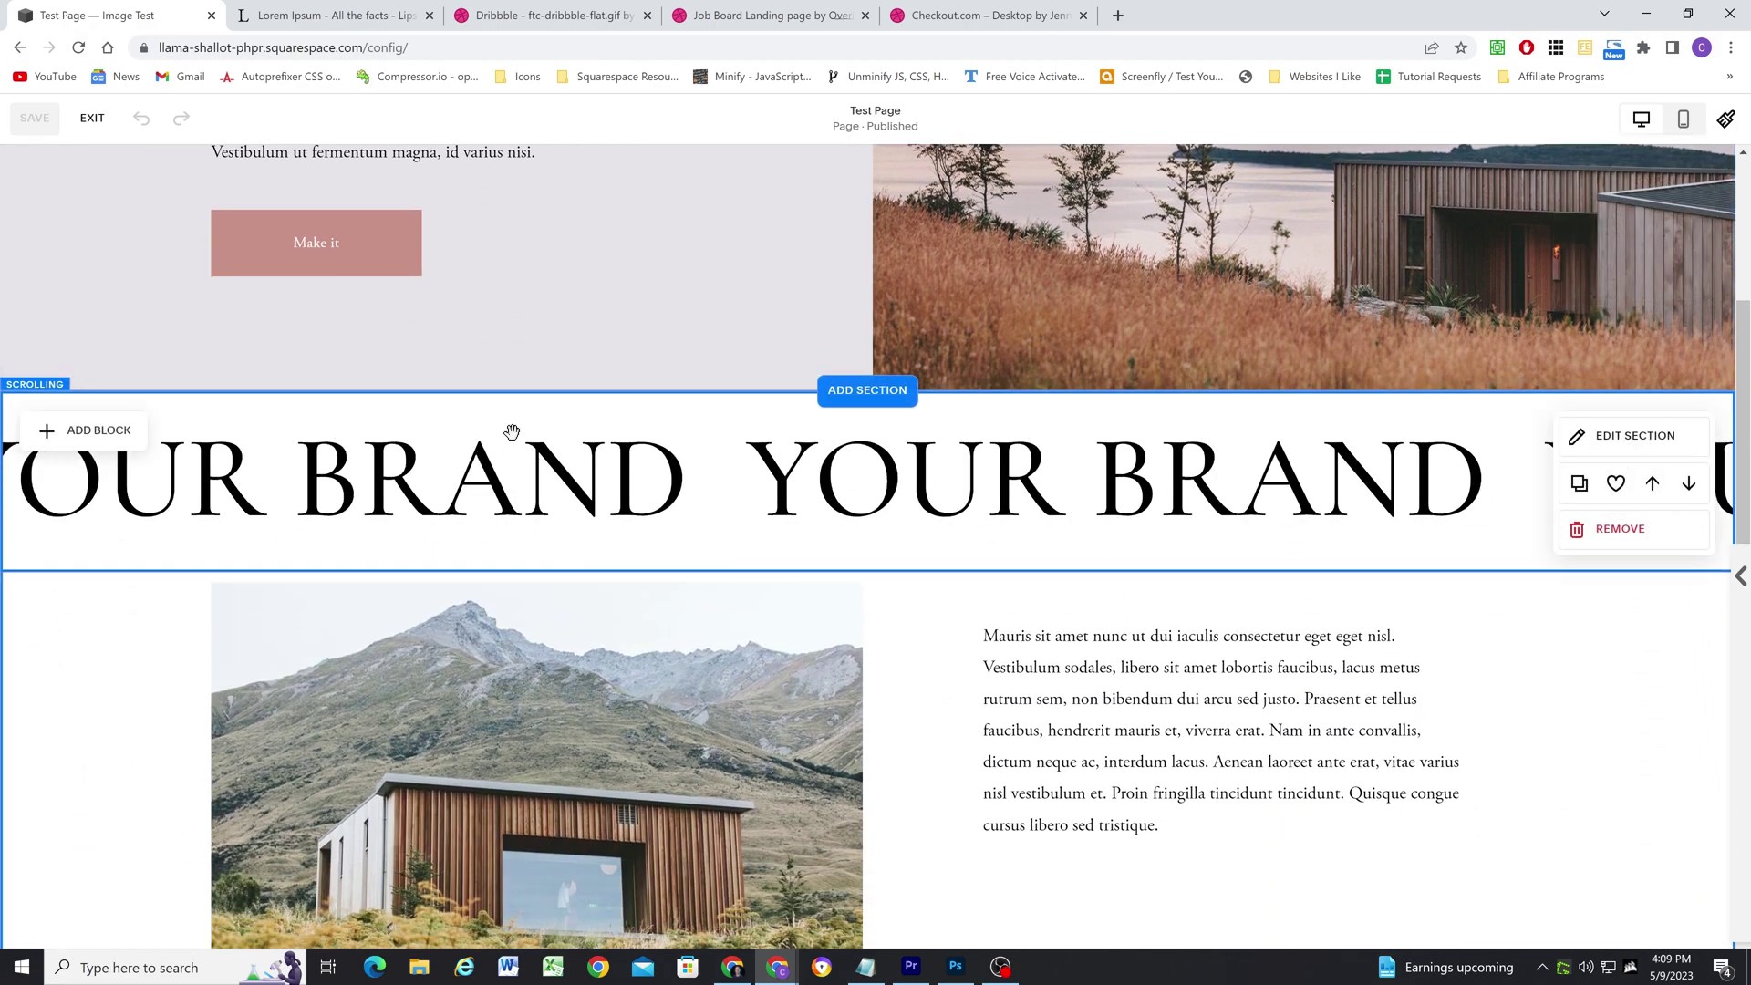
scroll(130, 657, "up", 4)
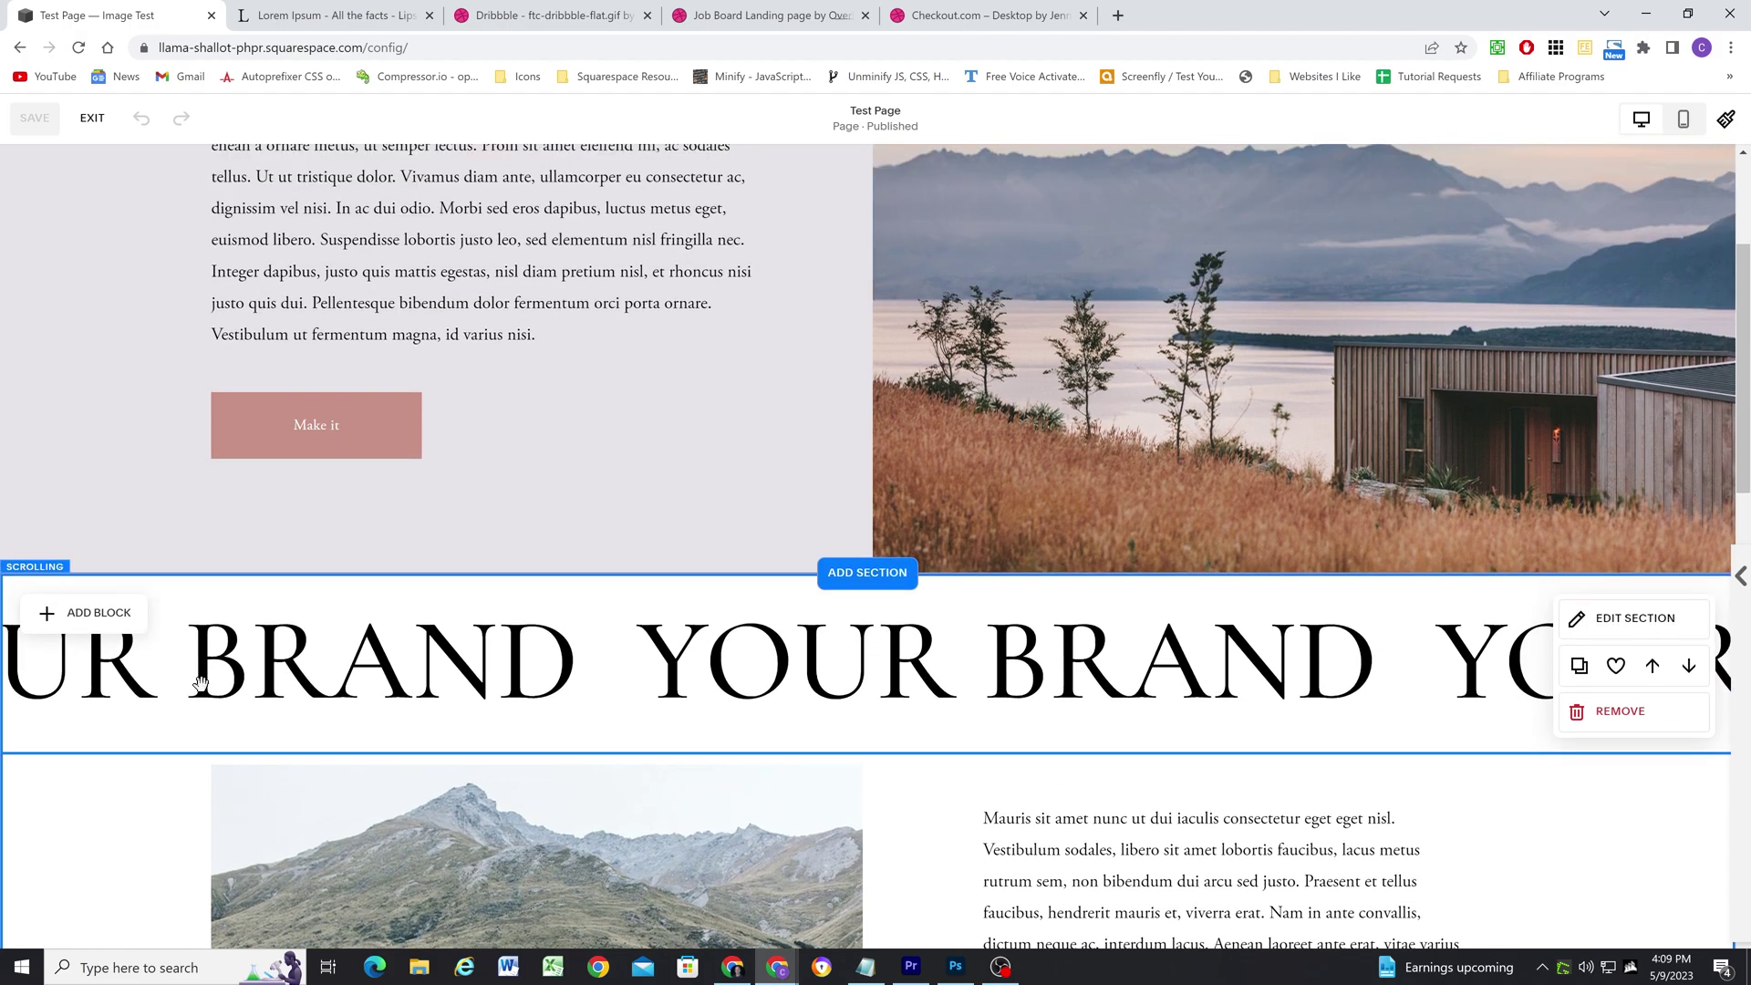
scroll(757, 679, "up", 1)
scroll(720, 569, "down", 2)
Step: Add a Shape block and place it at the section's bottom-left
left_click(76, 175)
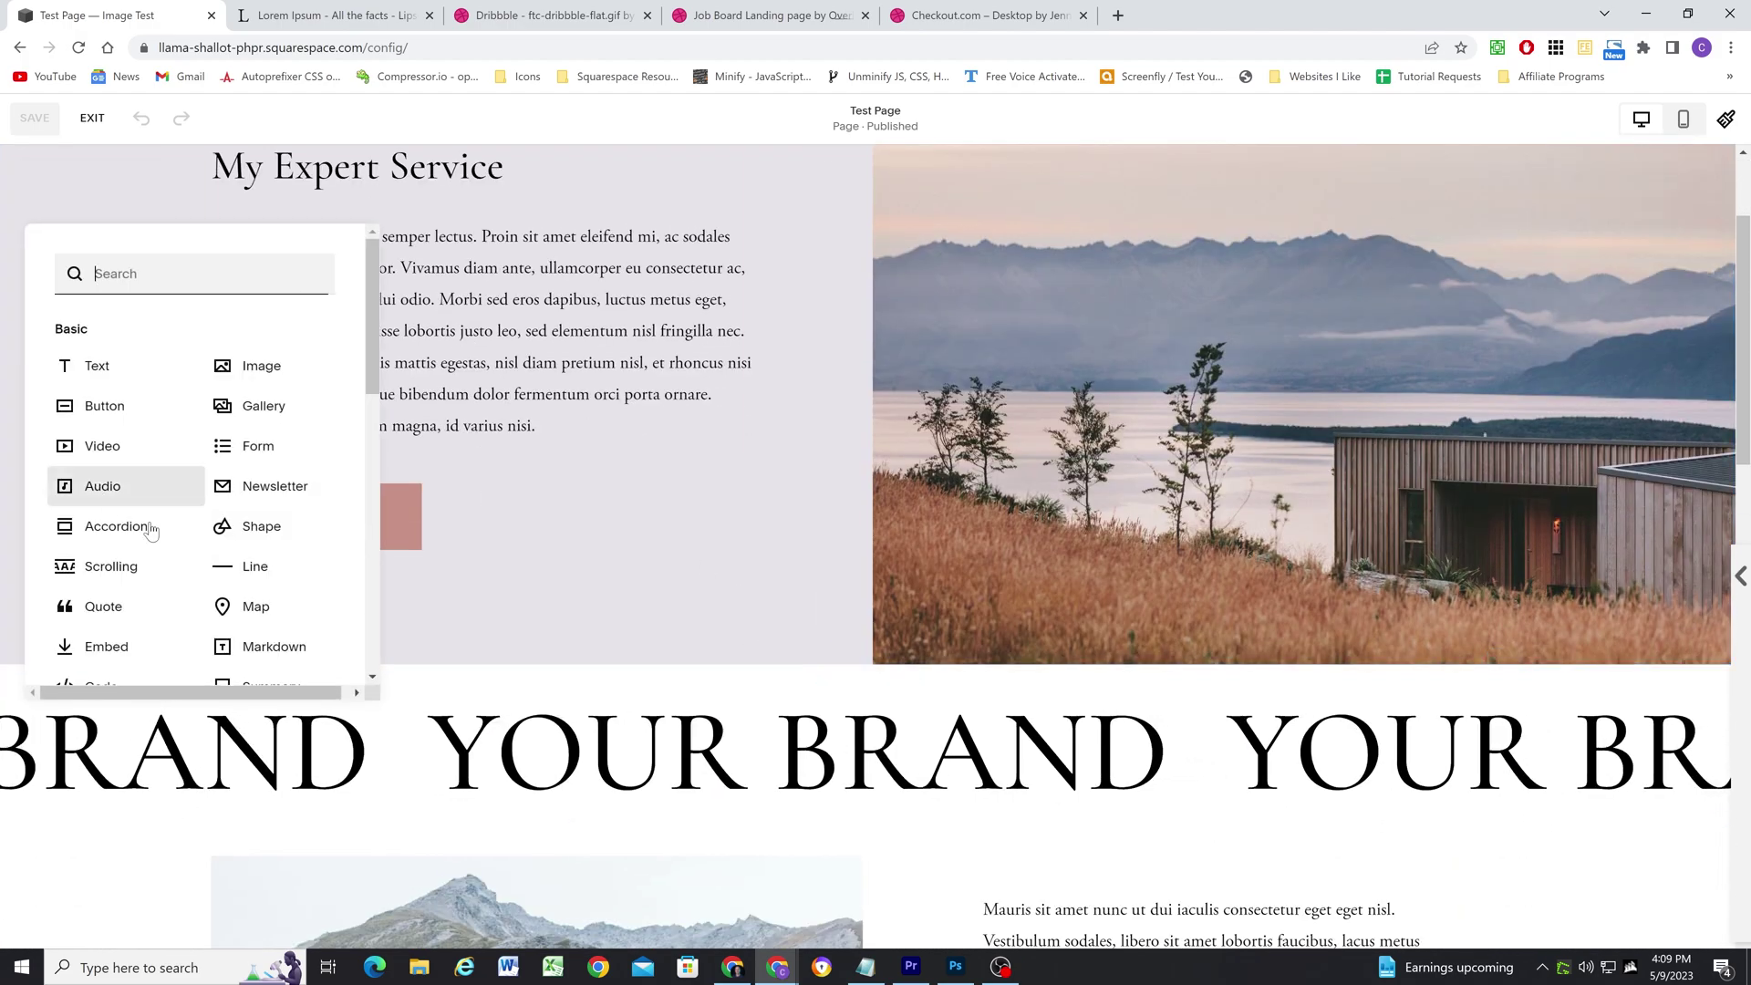
scroll(173, 515, "down", 3)
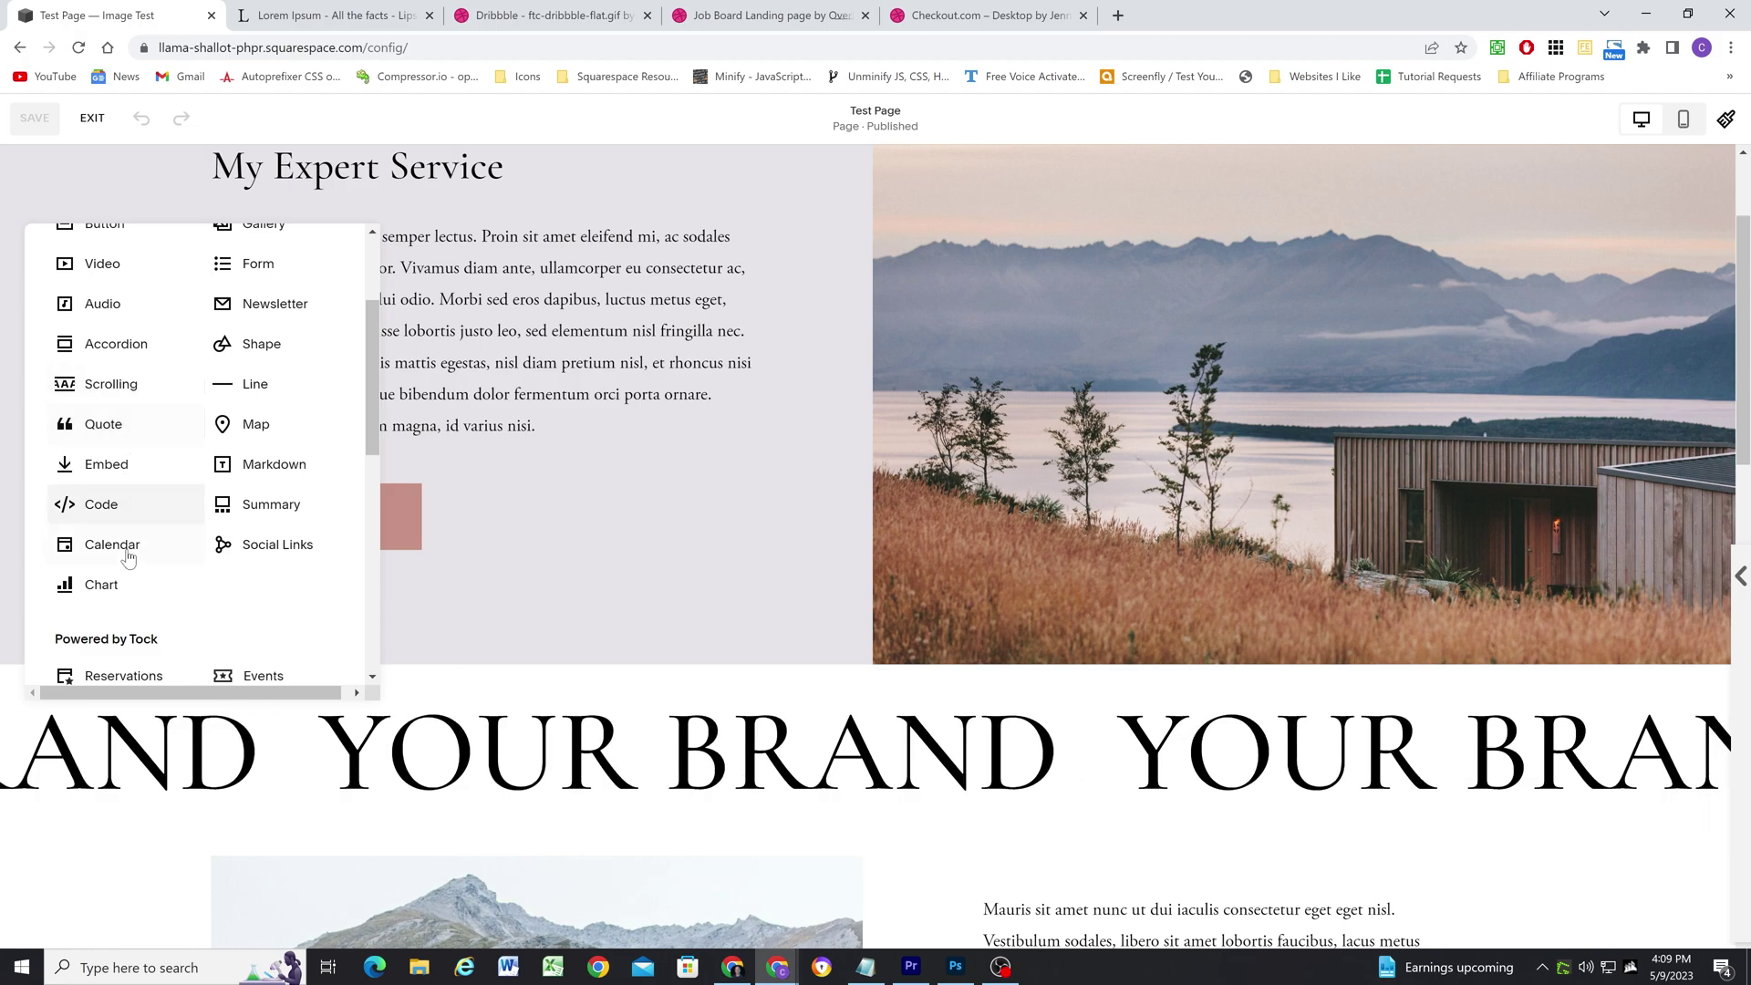
left_click(270, 343)
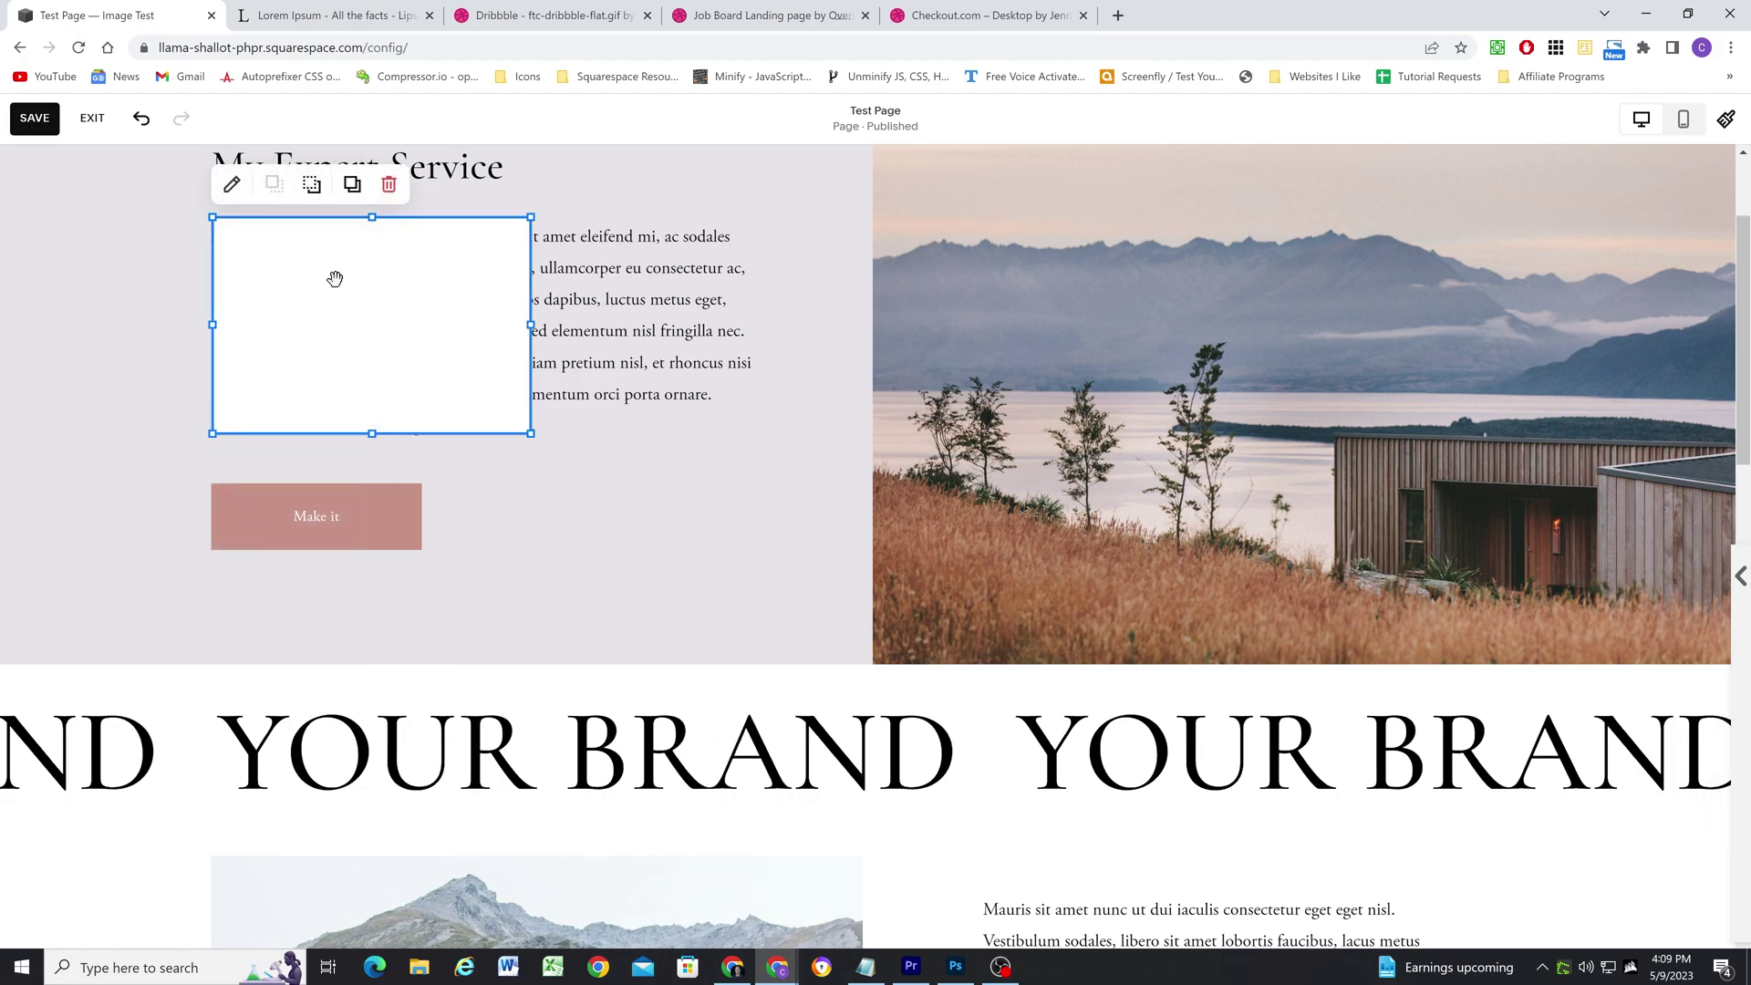
left_click_drag(332, 277, 117, 749)
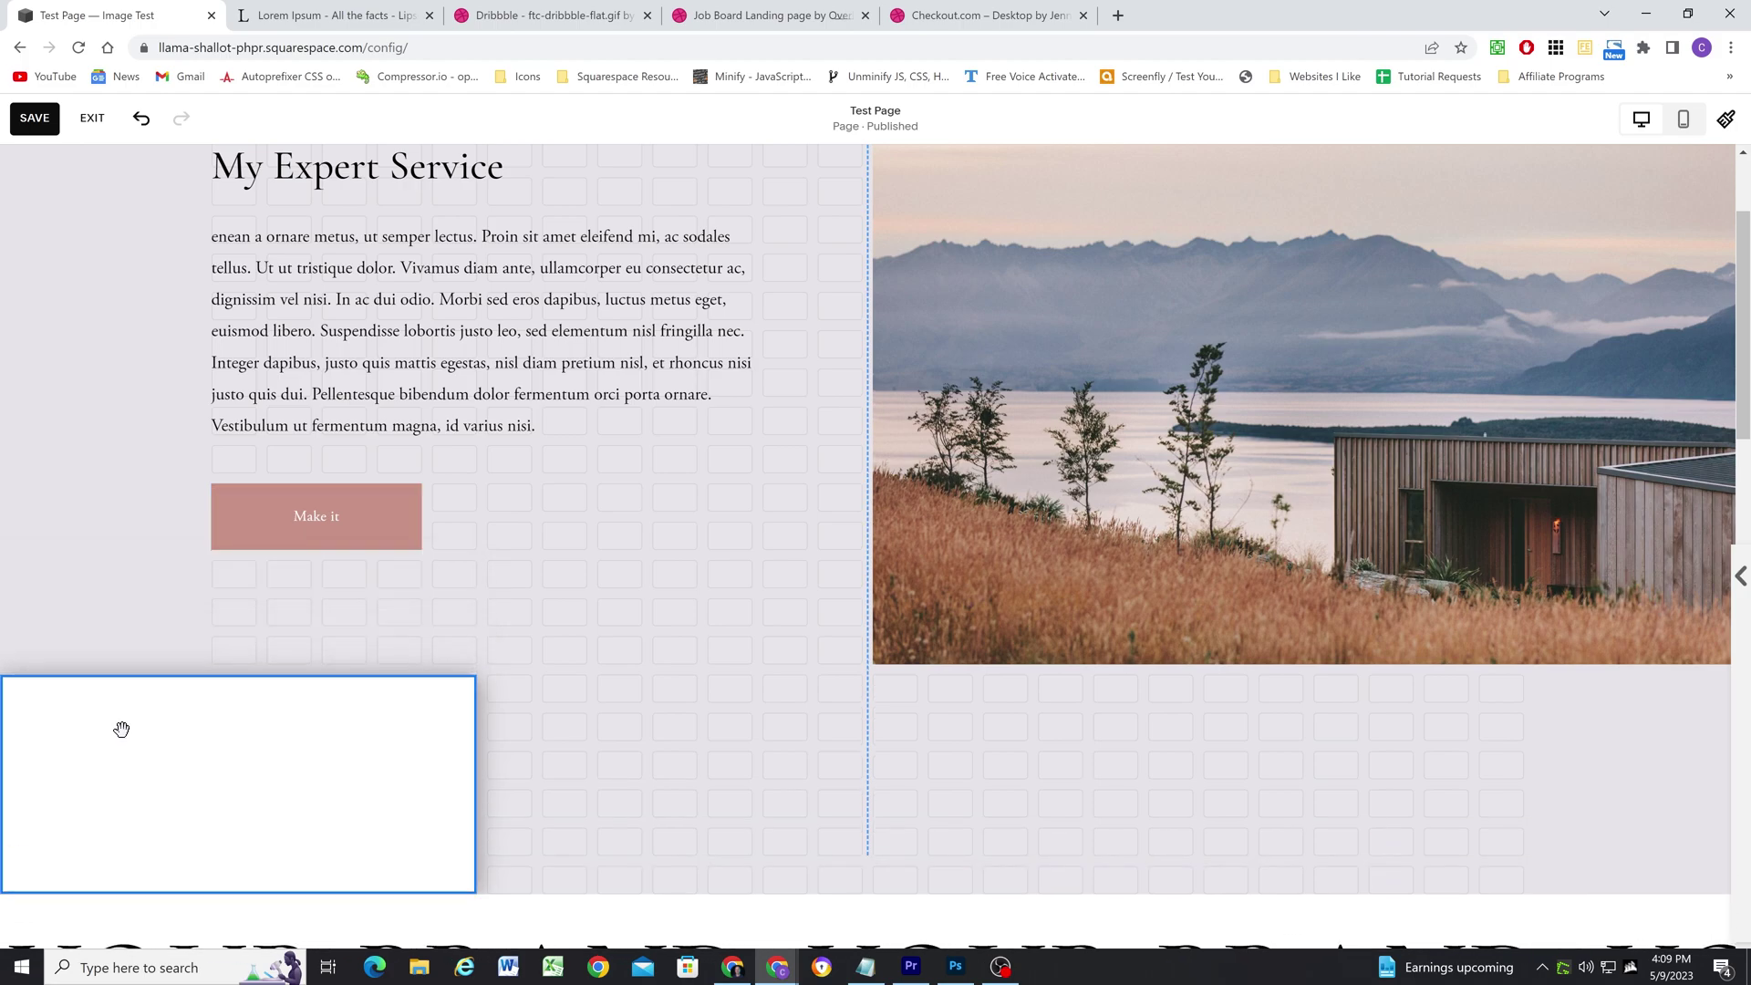
left_click(319, 616)
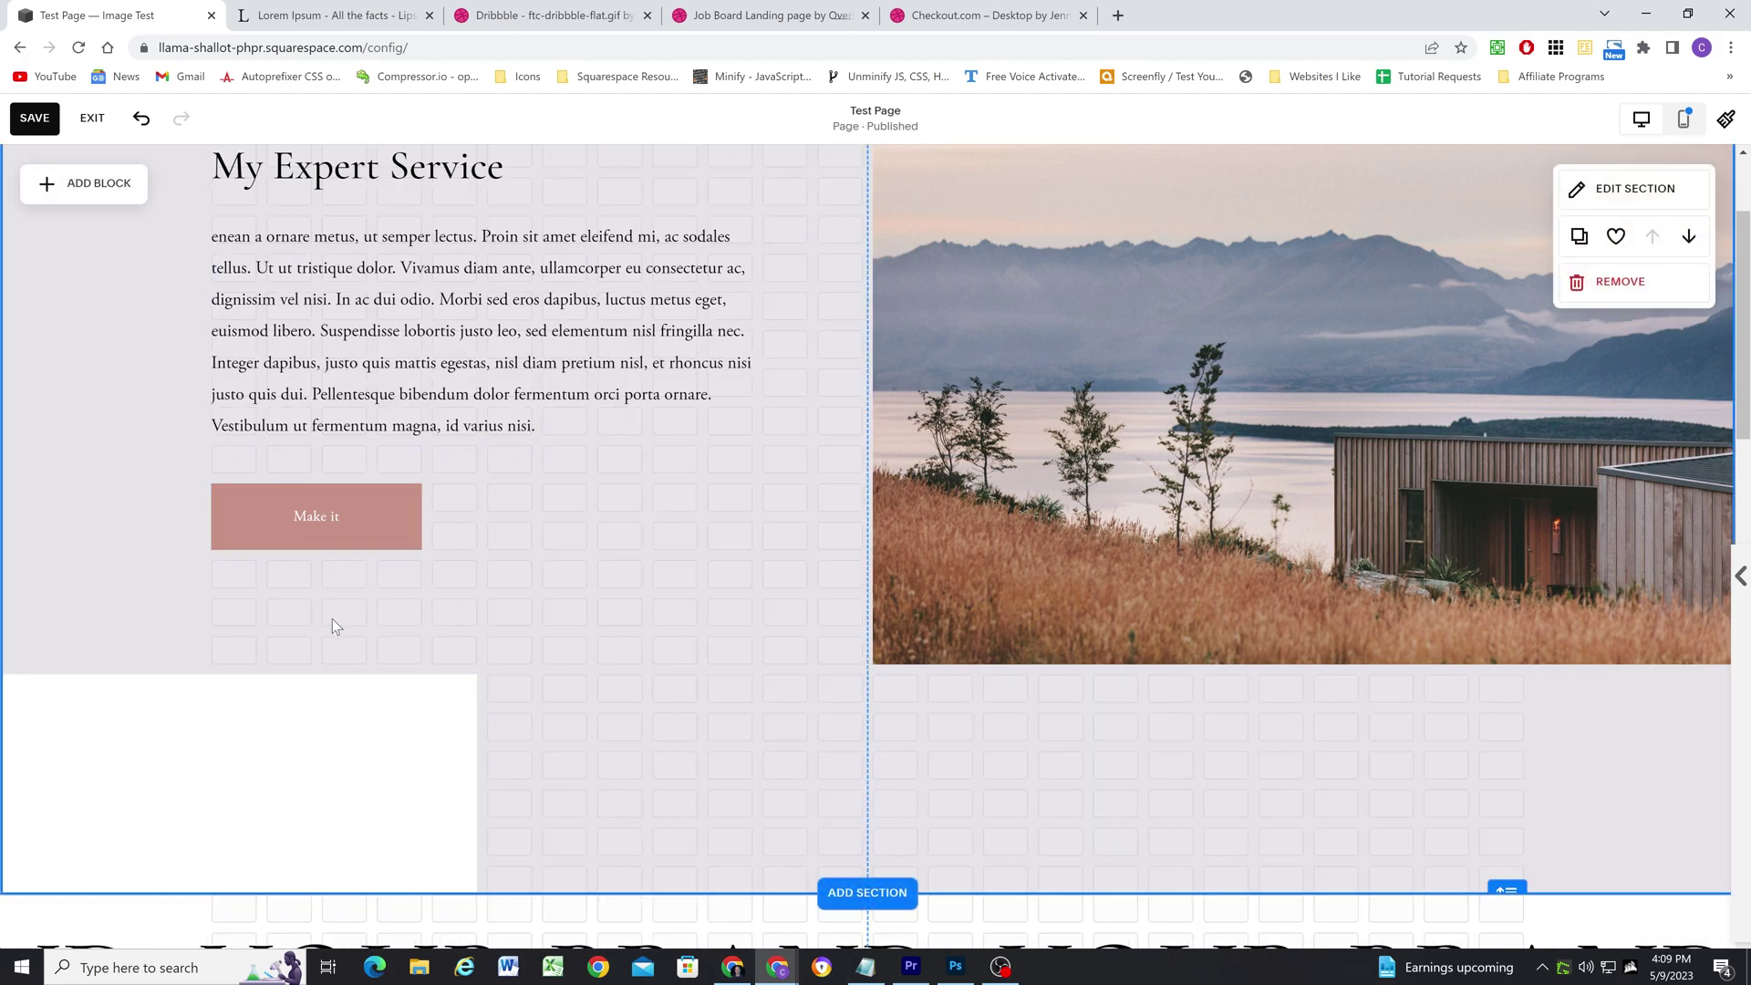
Step: Nudge the shape block up and widen it beneath the landscape photo
scroll(337, 651, "up", 2)
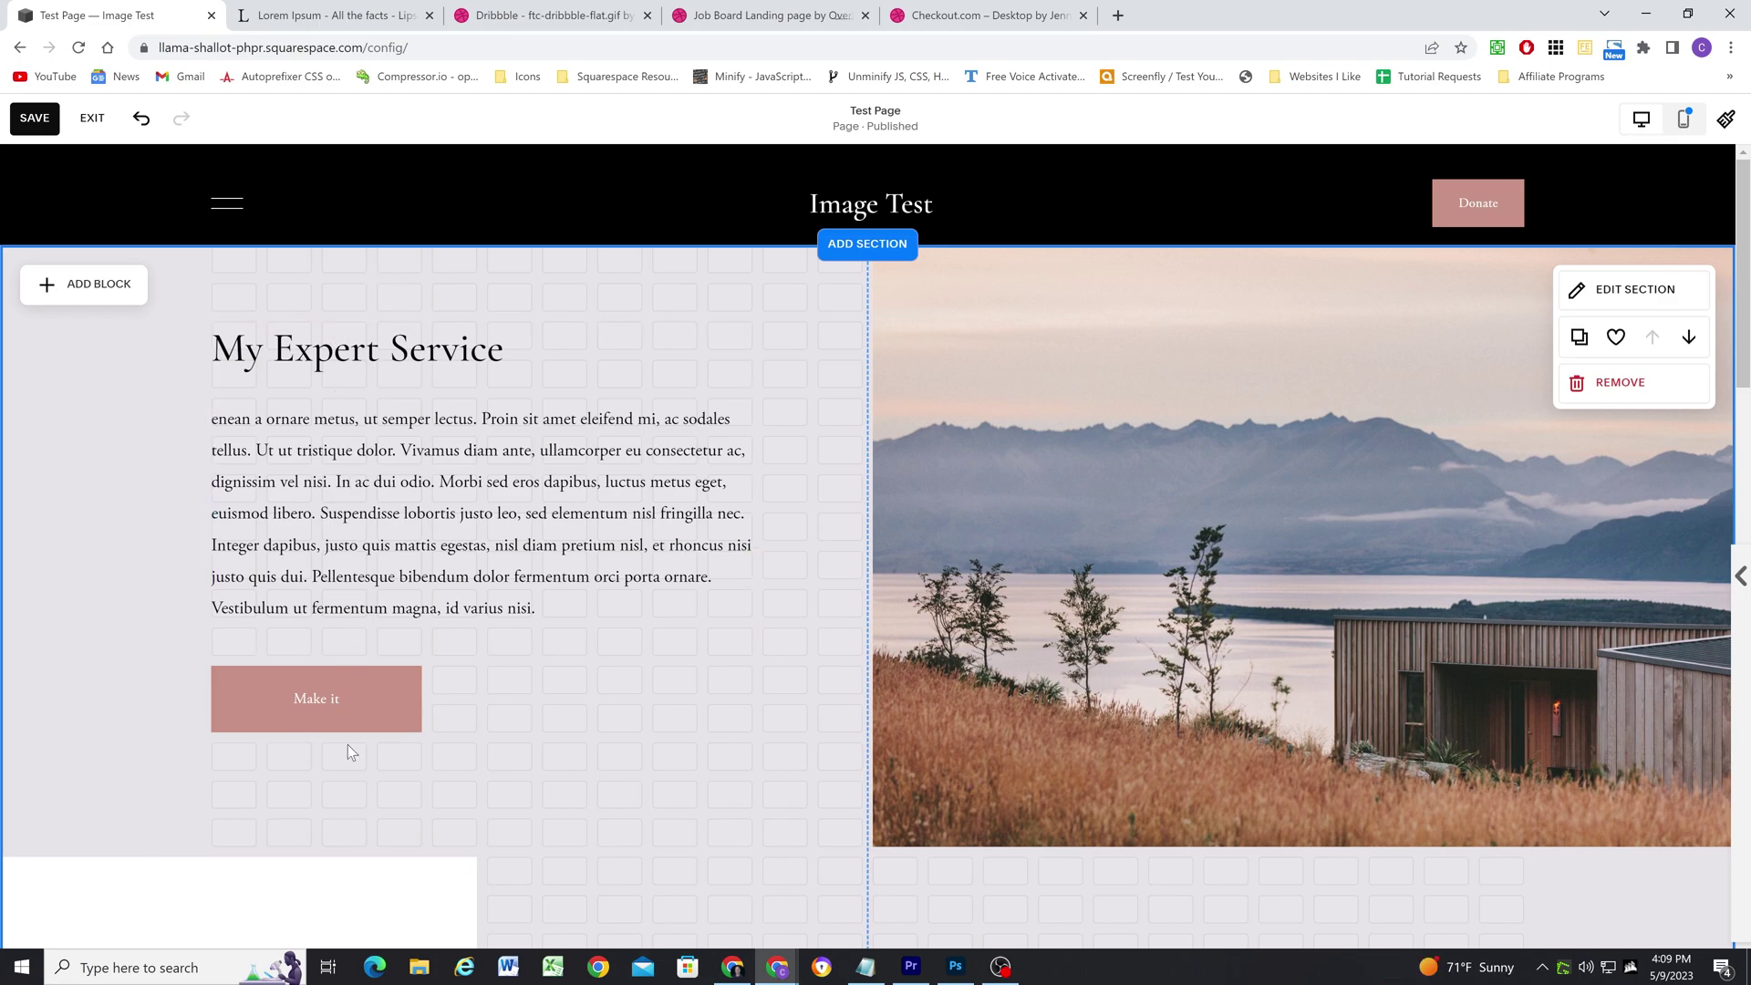
left_click_drag(319, 873, 330, 835)
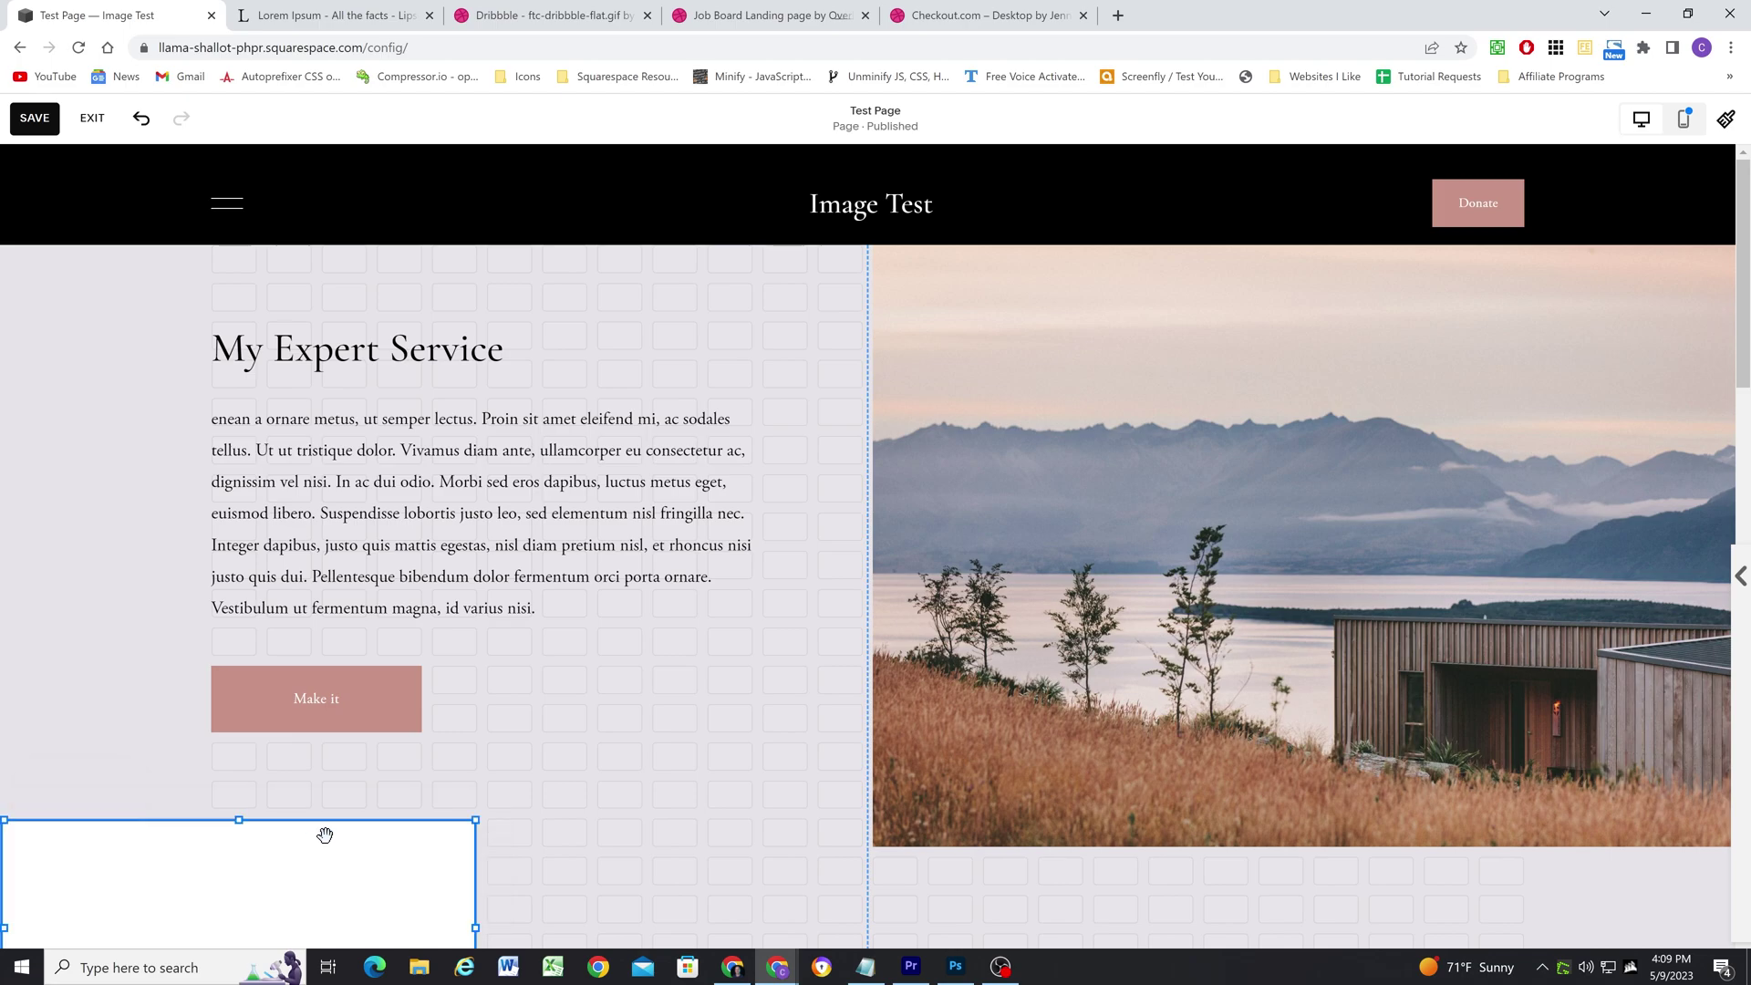
scroll(324, 836, "down", 2)
scroll(418, 716, "down", 1)
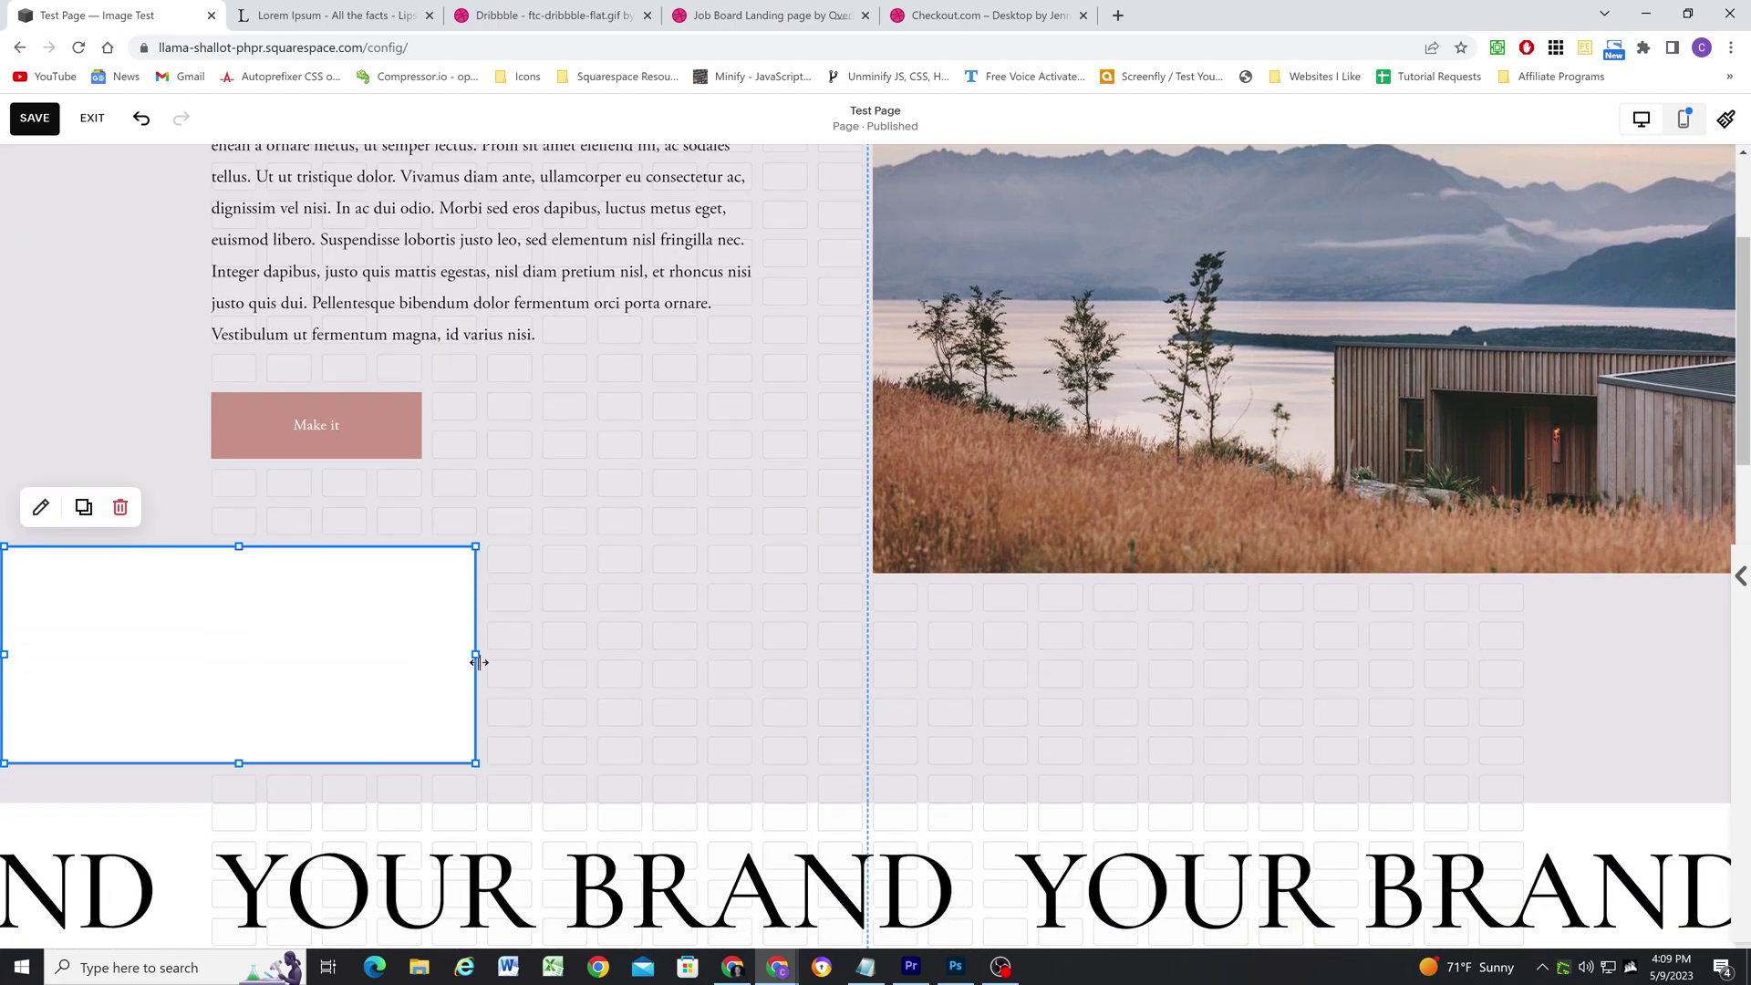
left_click_drag(476, 660, 1649, 637)
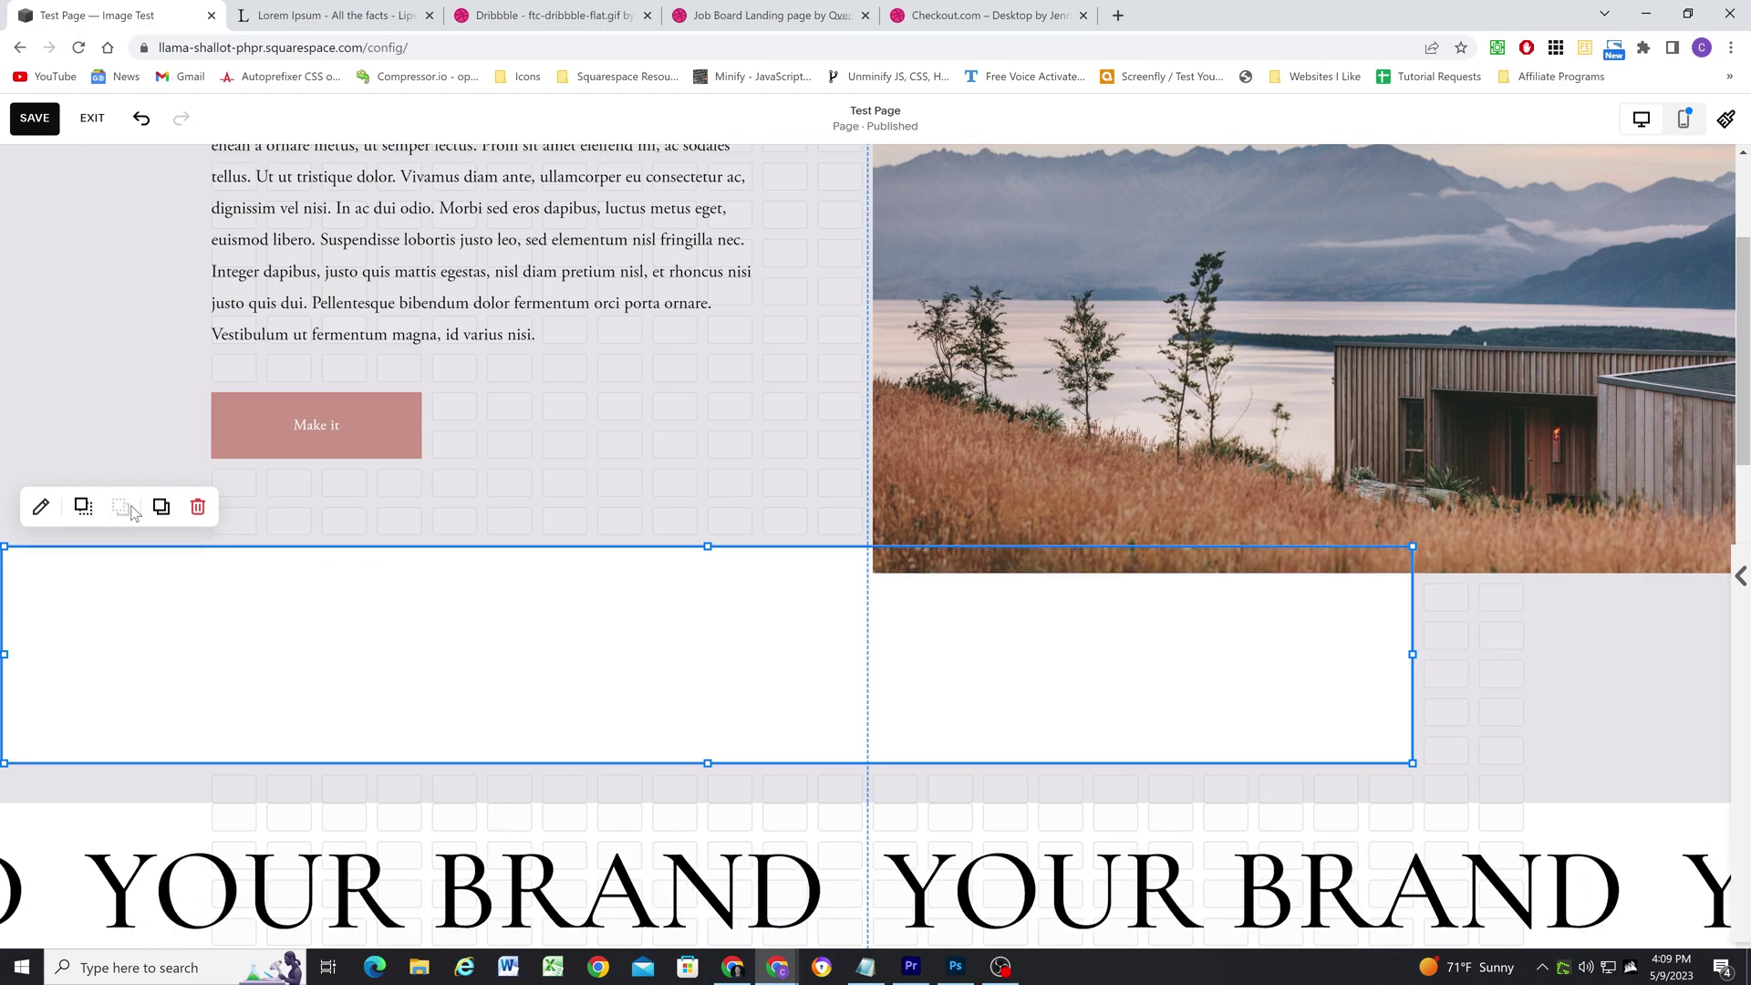
Step: Extend the landscape photo down and stretch the white shape edge to edge, ending at the photo's bottom
left_click(1091, 499)
left_click_drag(1309, 578, 1723, 668)
left_click(1414, 656)
left_click_drag(1118, 672, 1316, 672)
left_click_drag(212, 654, 4, 654)
left_click_drag(889, 753, 891, 609)
left_click(928, 687)
Step: Shorten the section, make the photo and shape taller together, and save the page
left_click_drag(1505, 798, 1506, 613)
scroll(795, 456, "up", 3)
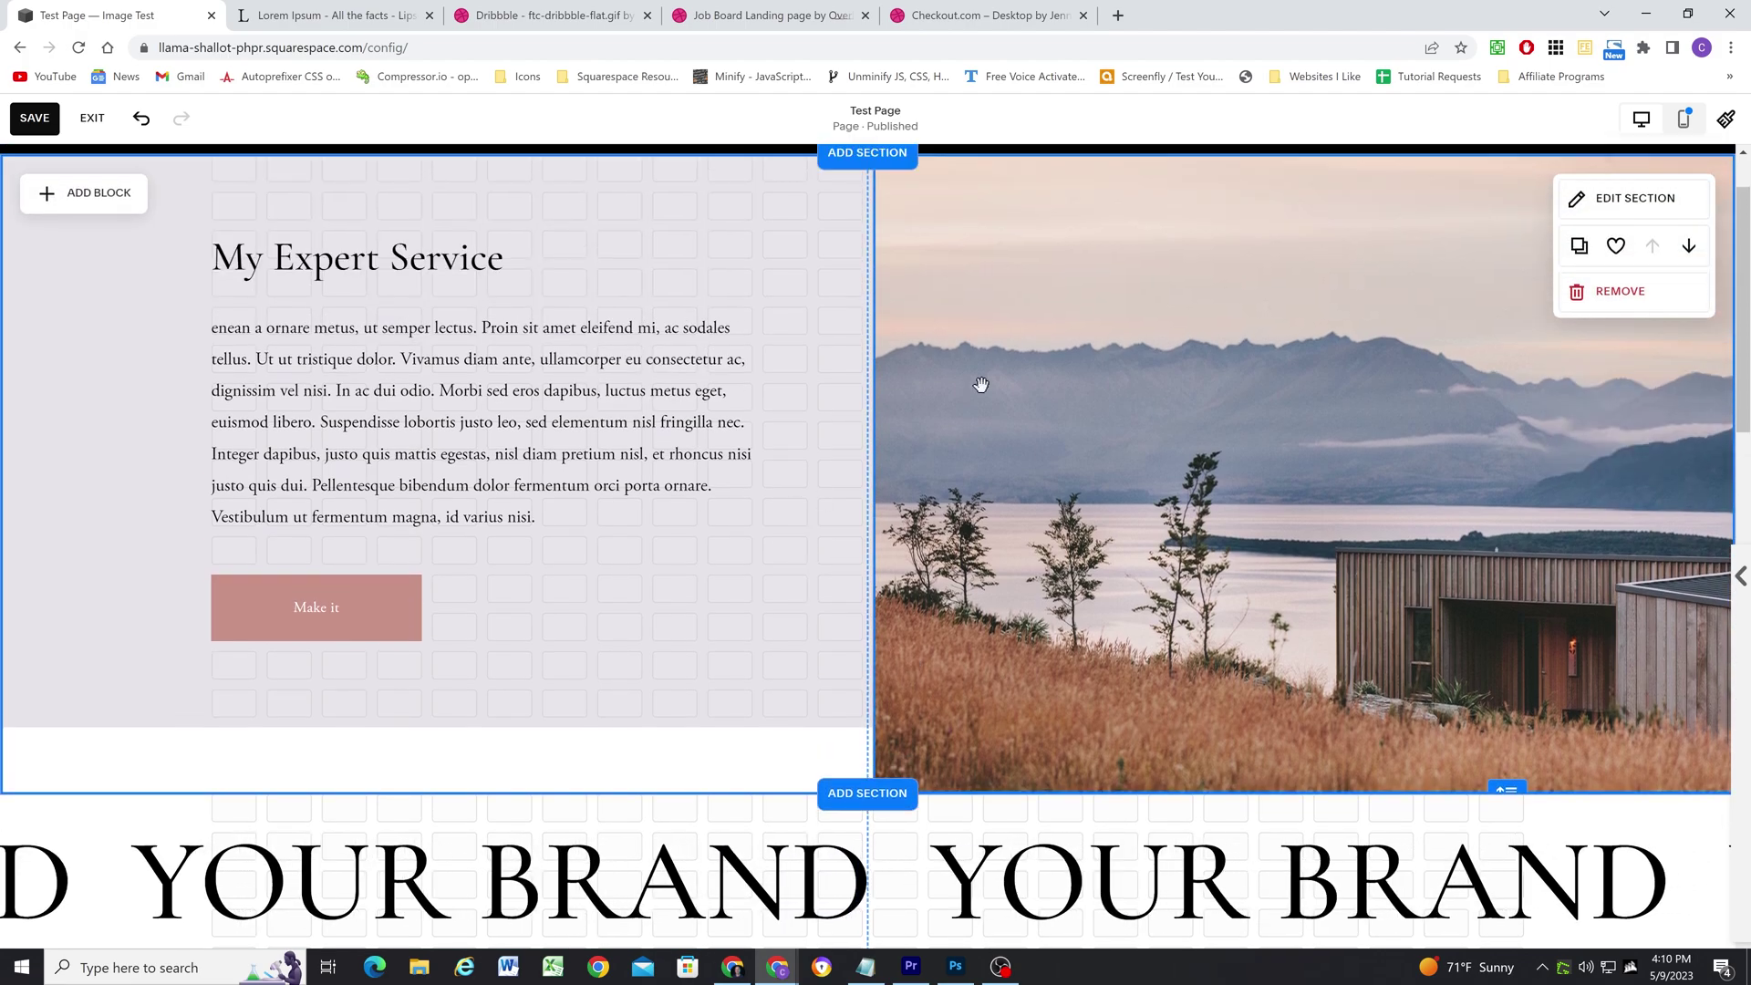
scroll(1024, 795, "down", 1)
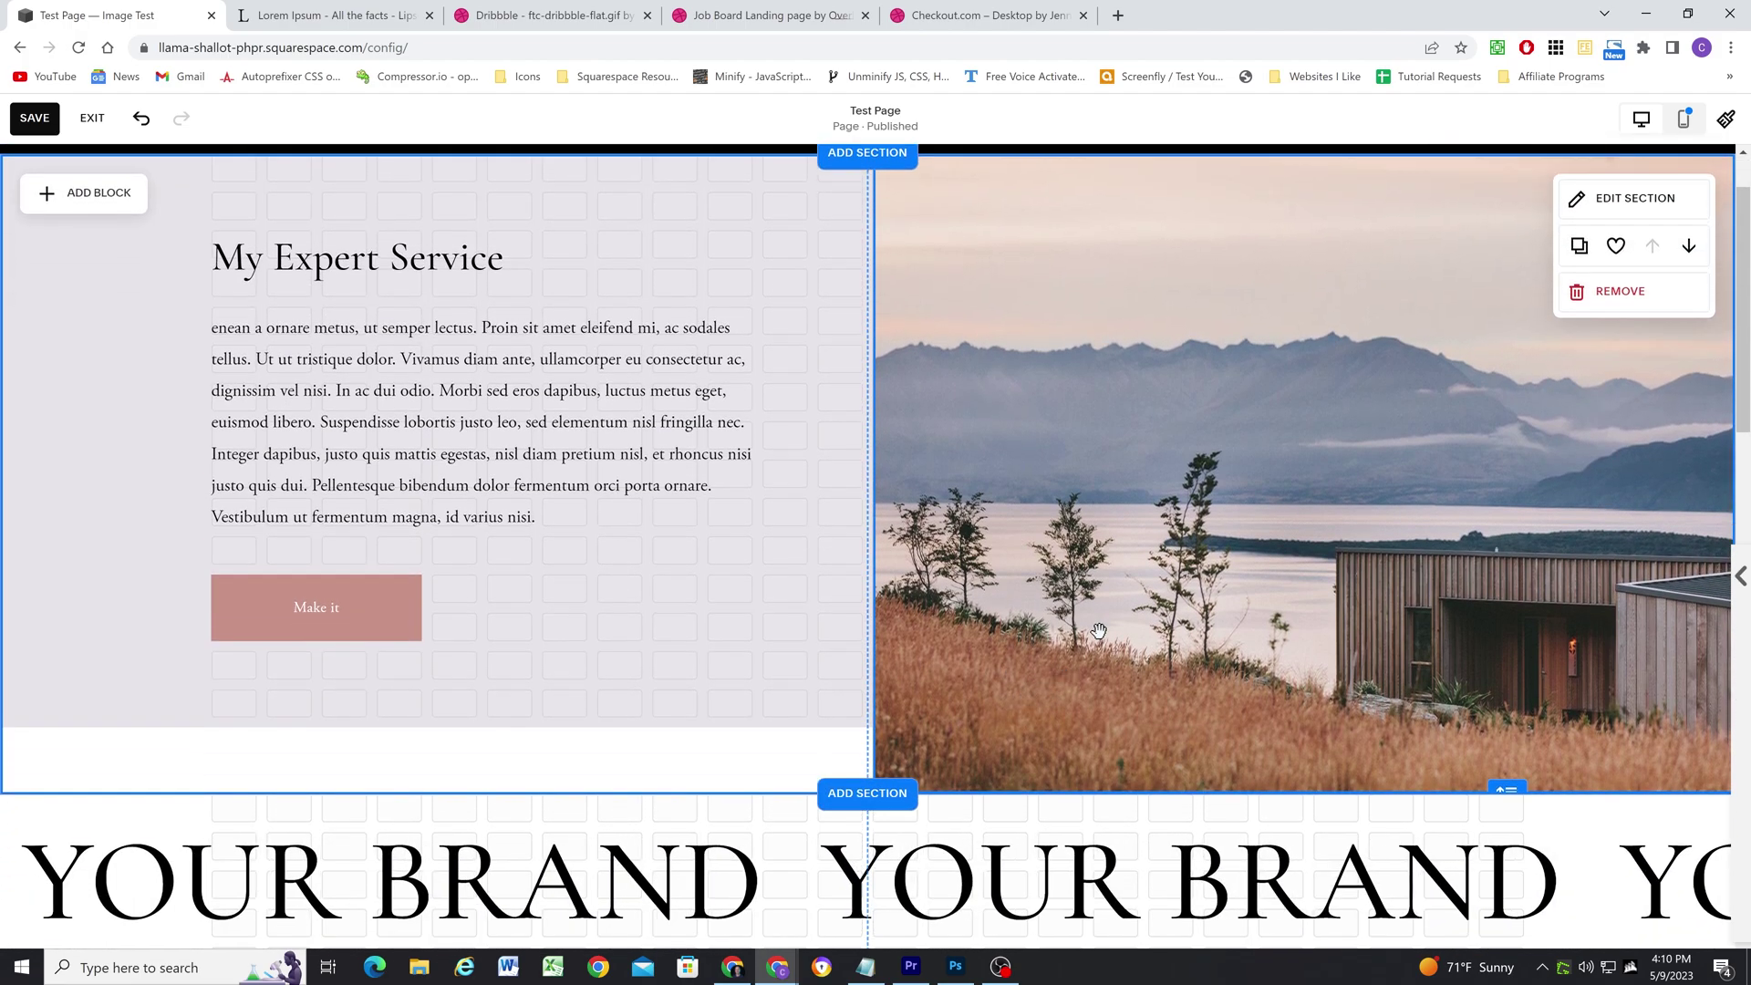
left_click(1405, 759)
left_click_drag(1314, 794, 1317, 852)
left_click(756, 782)
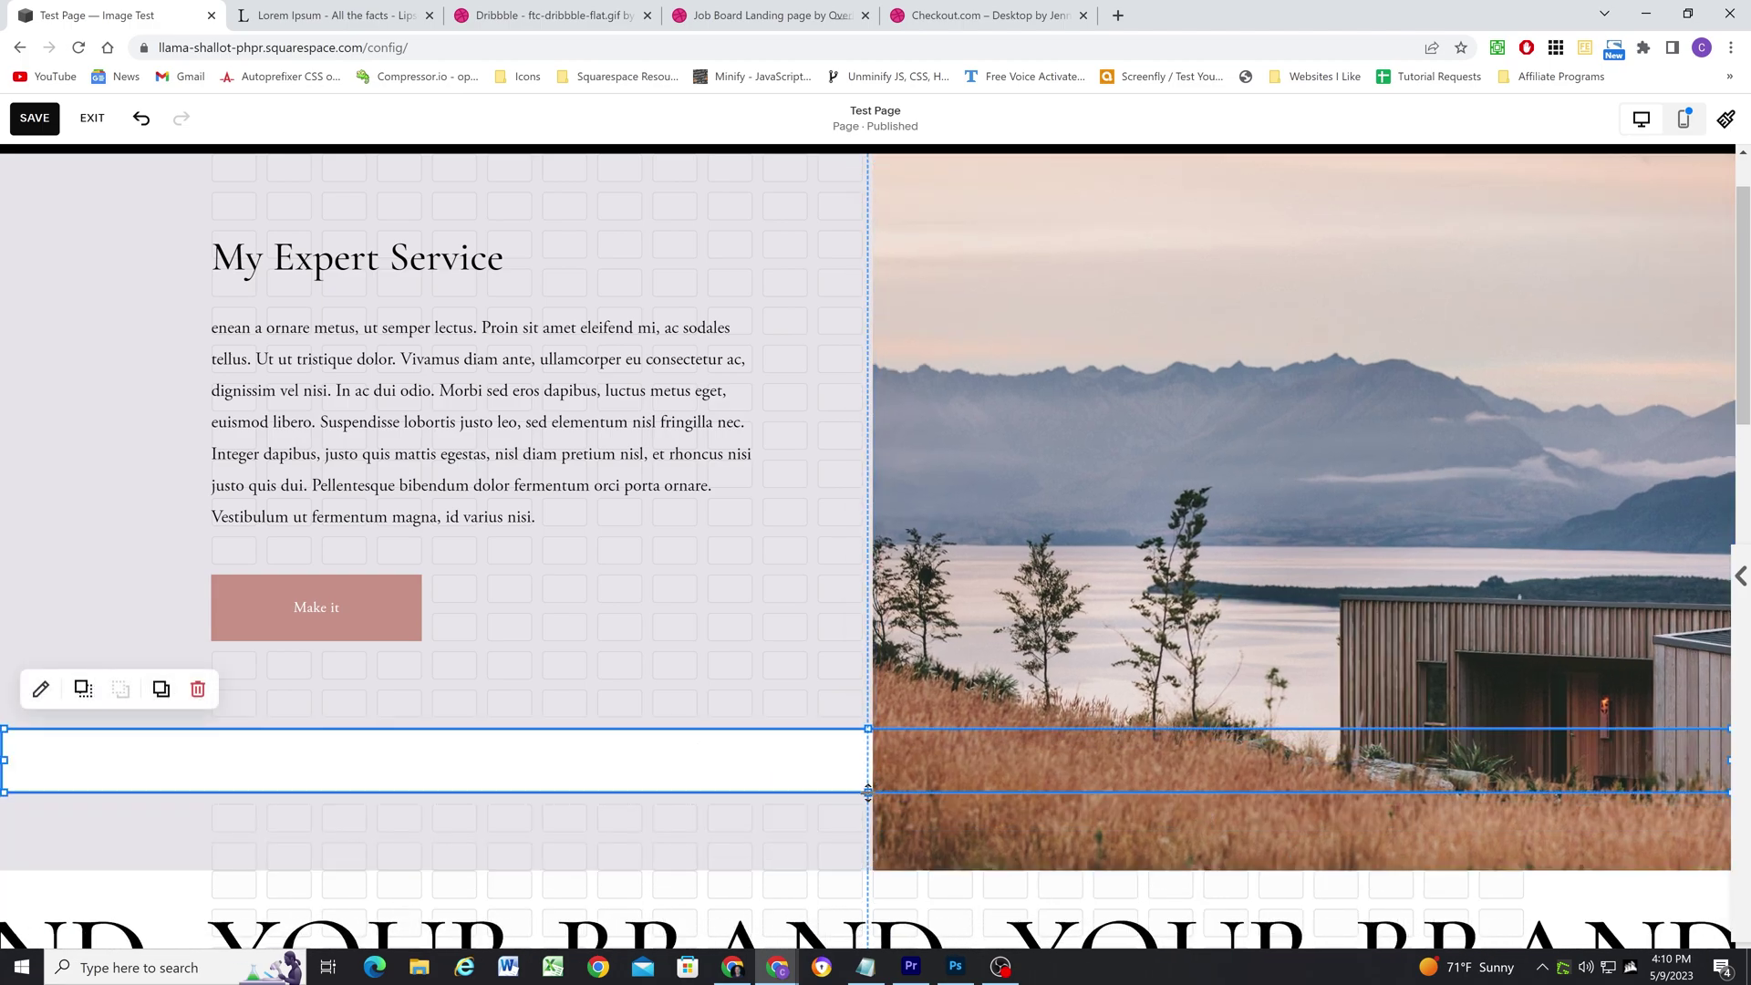
left_click_drag(867, 791, 865, 868)
left_click(492, 712)
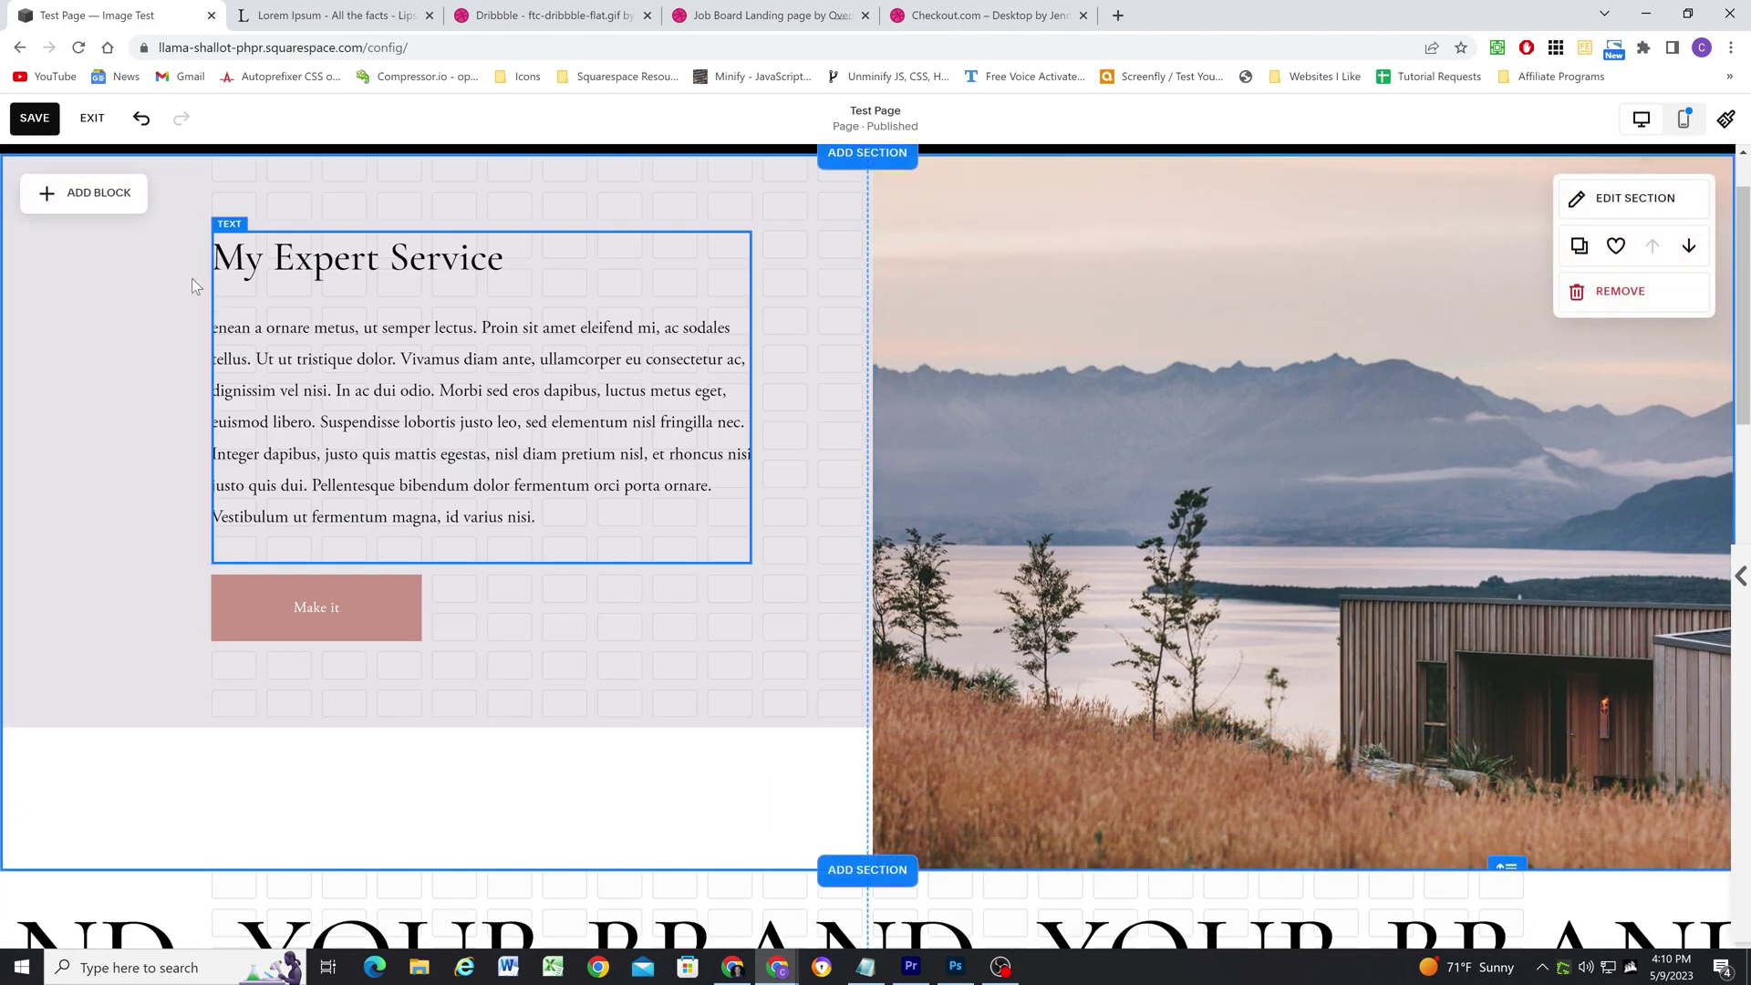
Step: Exit the editor and scroll the live page to review the overhanging lakeside photo
left_click(92, 119)
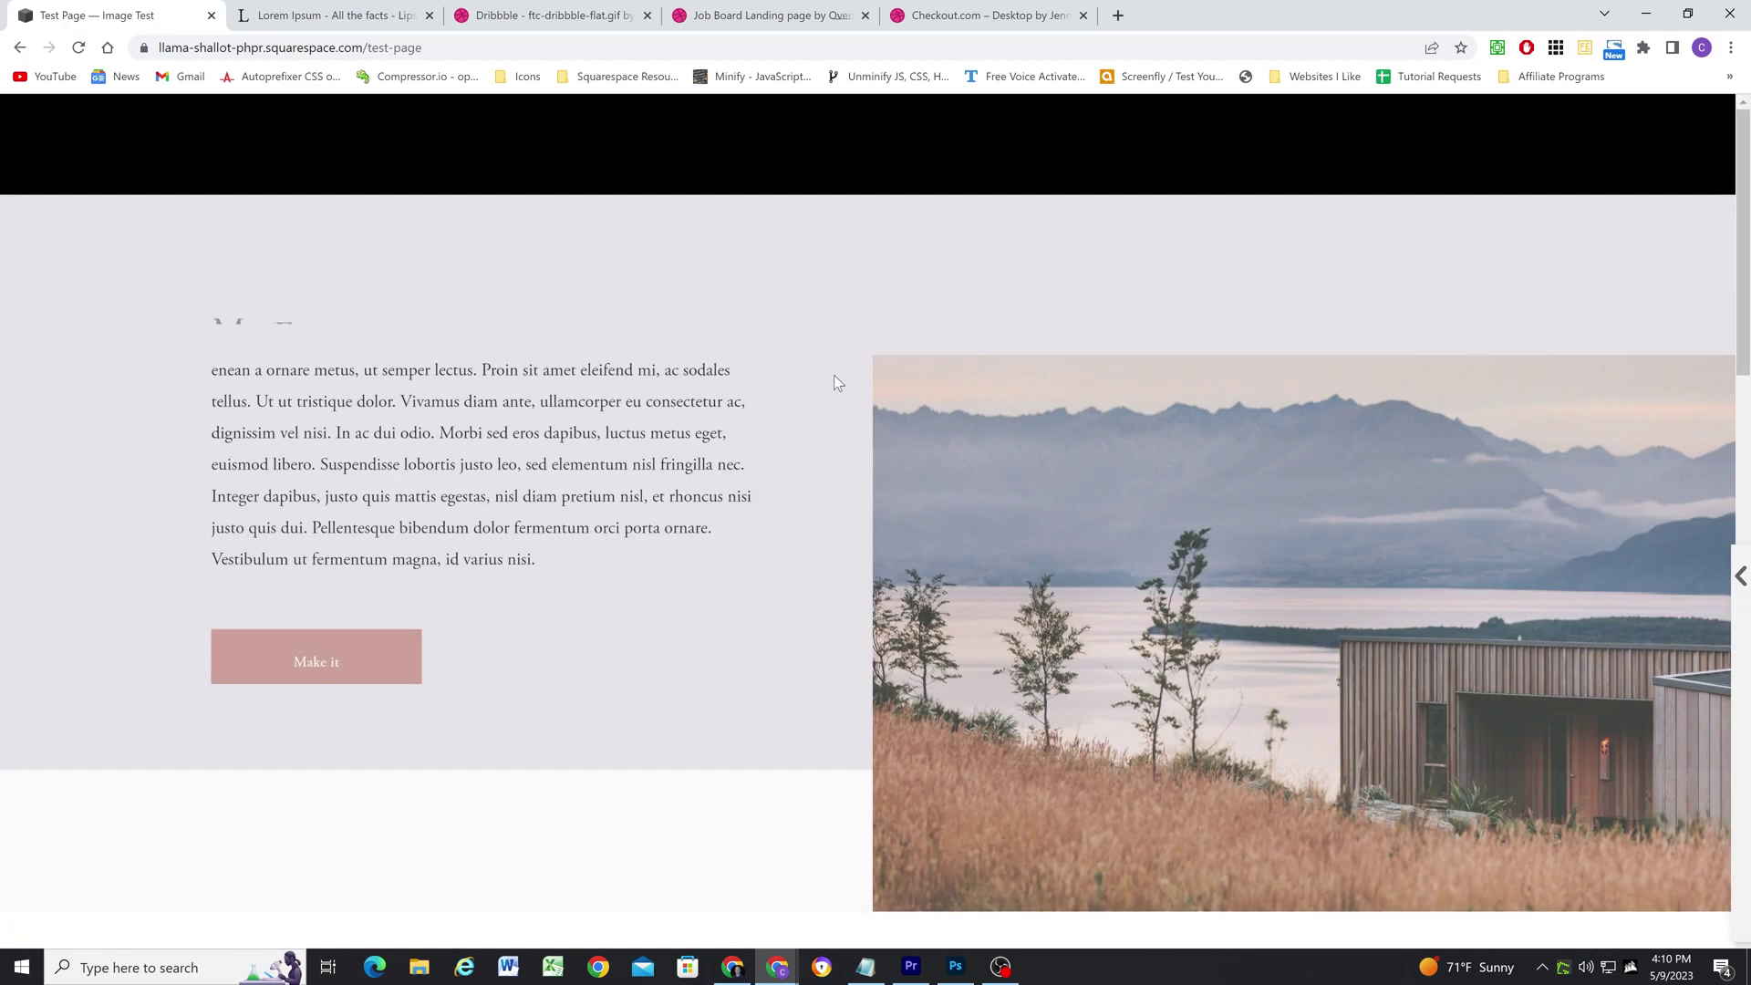
scroll(950, 347, "down", 4)
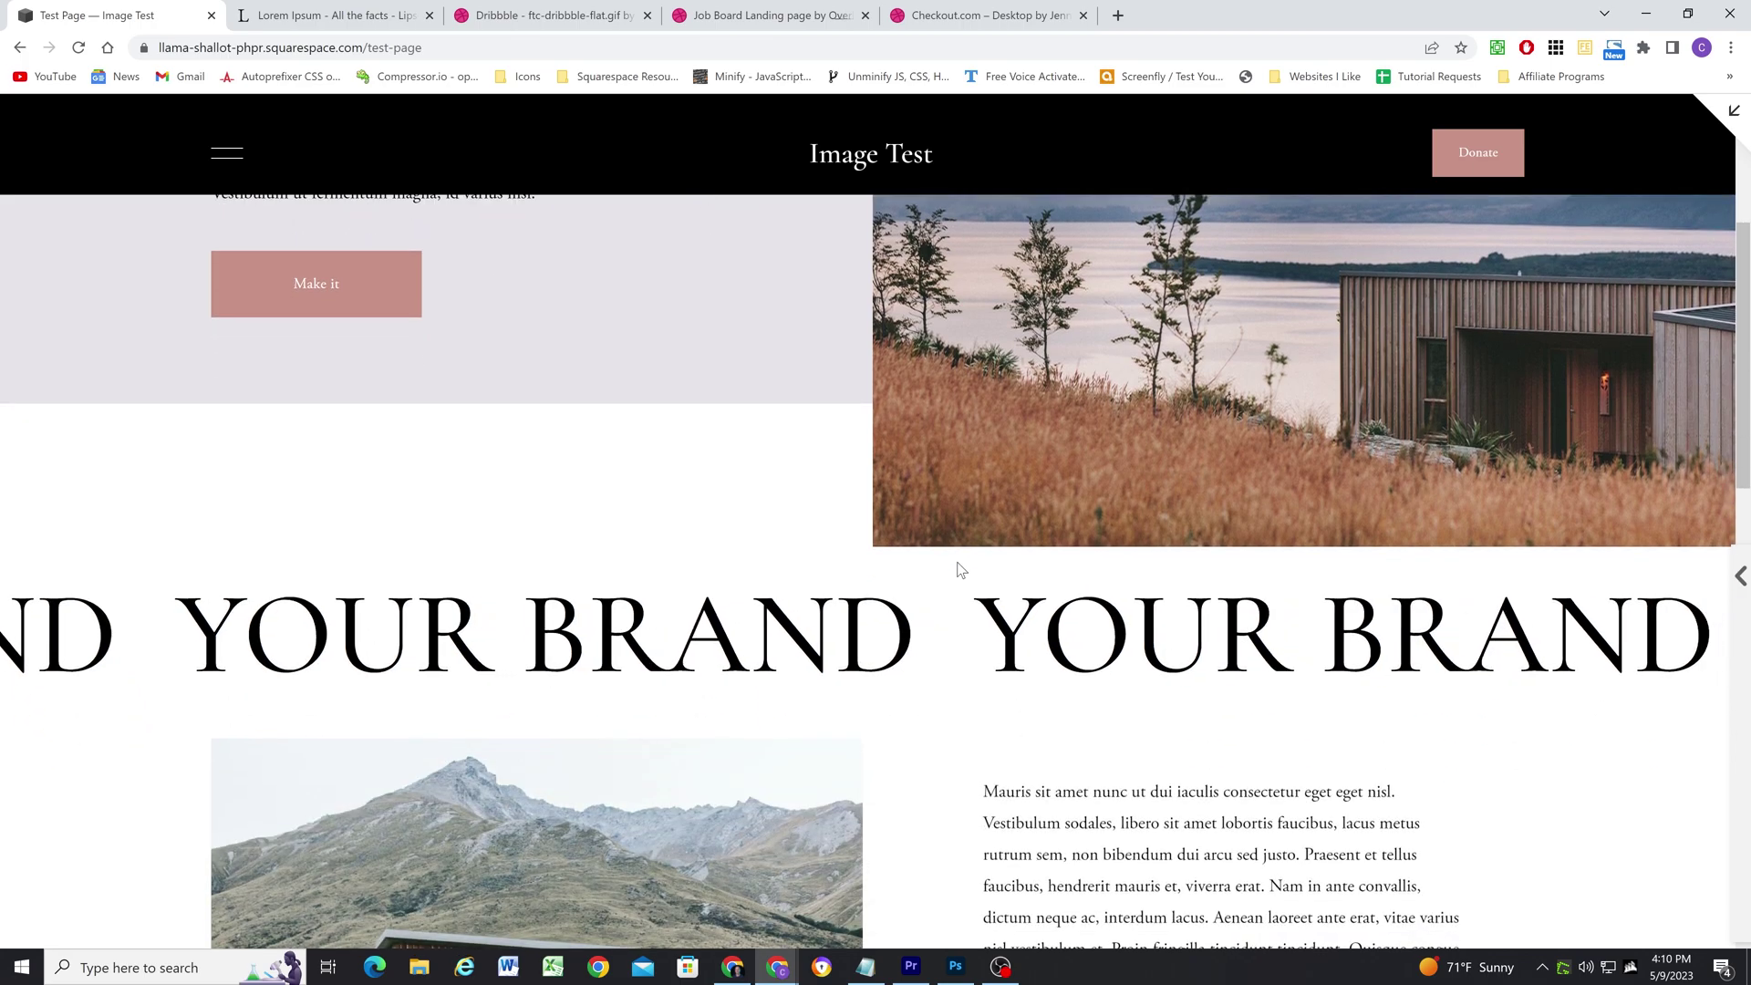
scroll(961, 559, "up", 4)
scroll(903, 697, "down", 3)
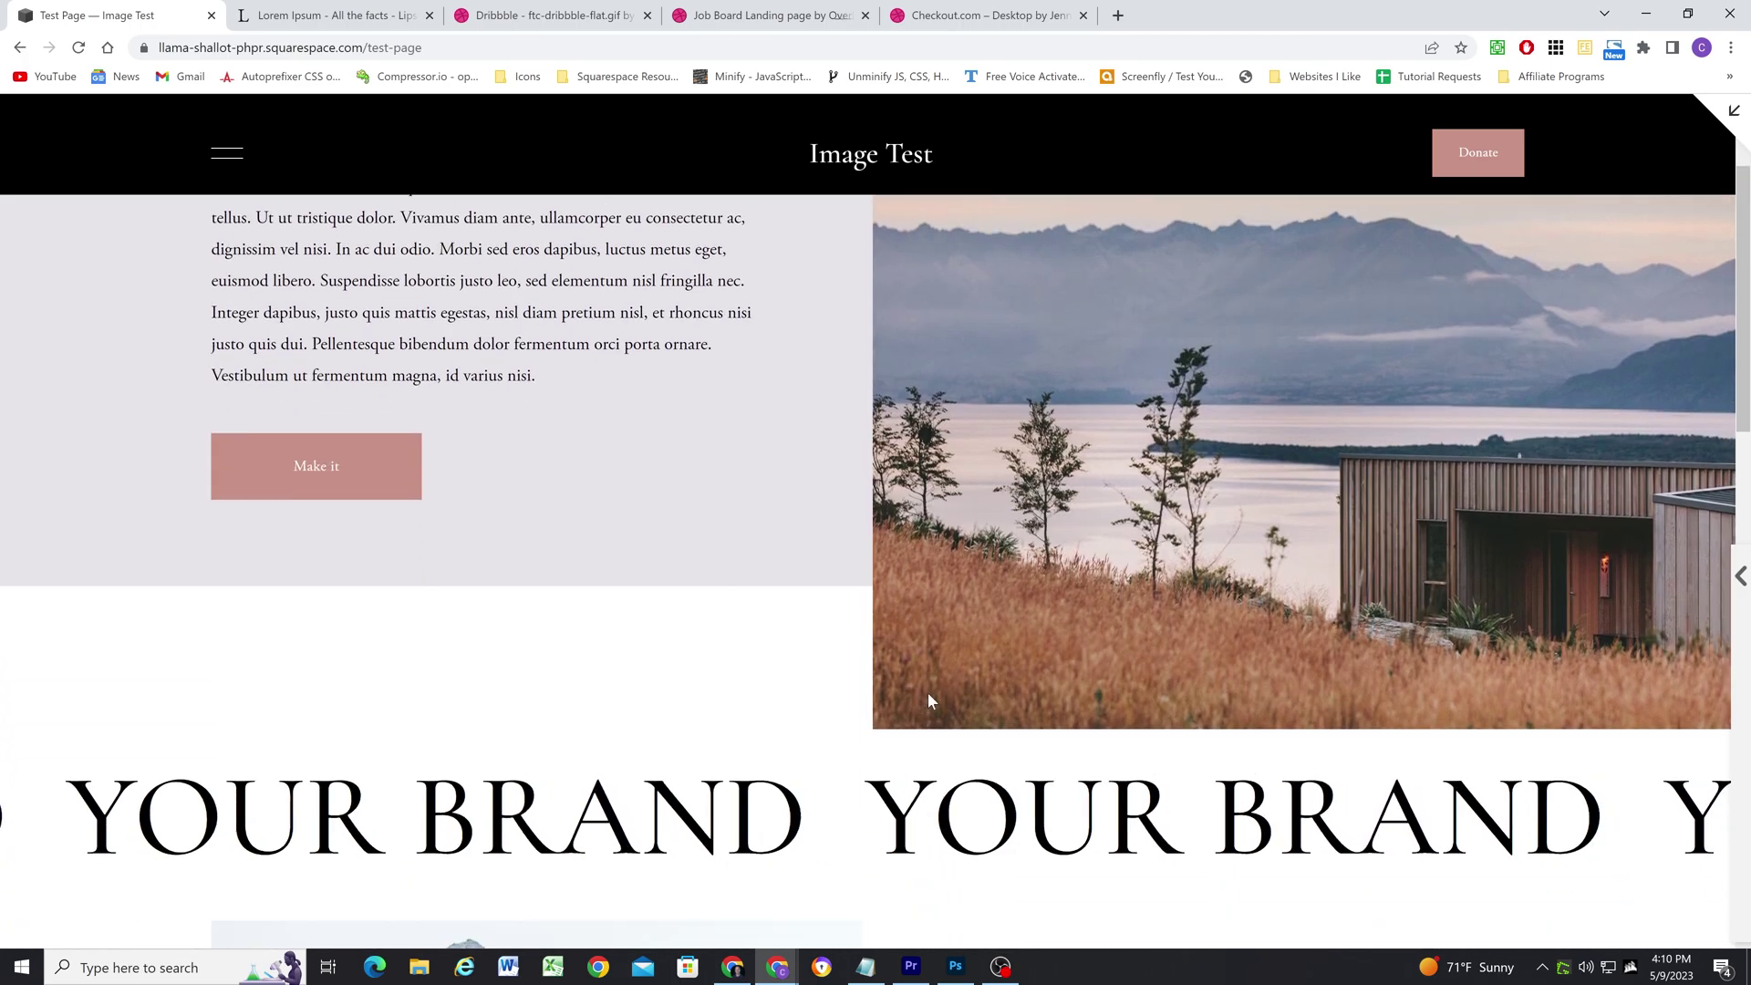
scroll(927, 705, "up", 3)
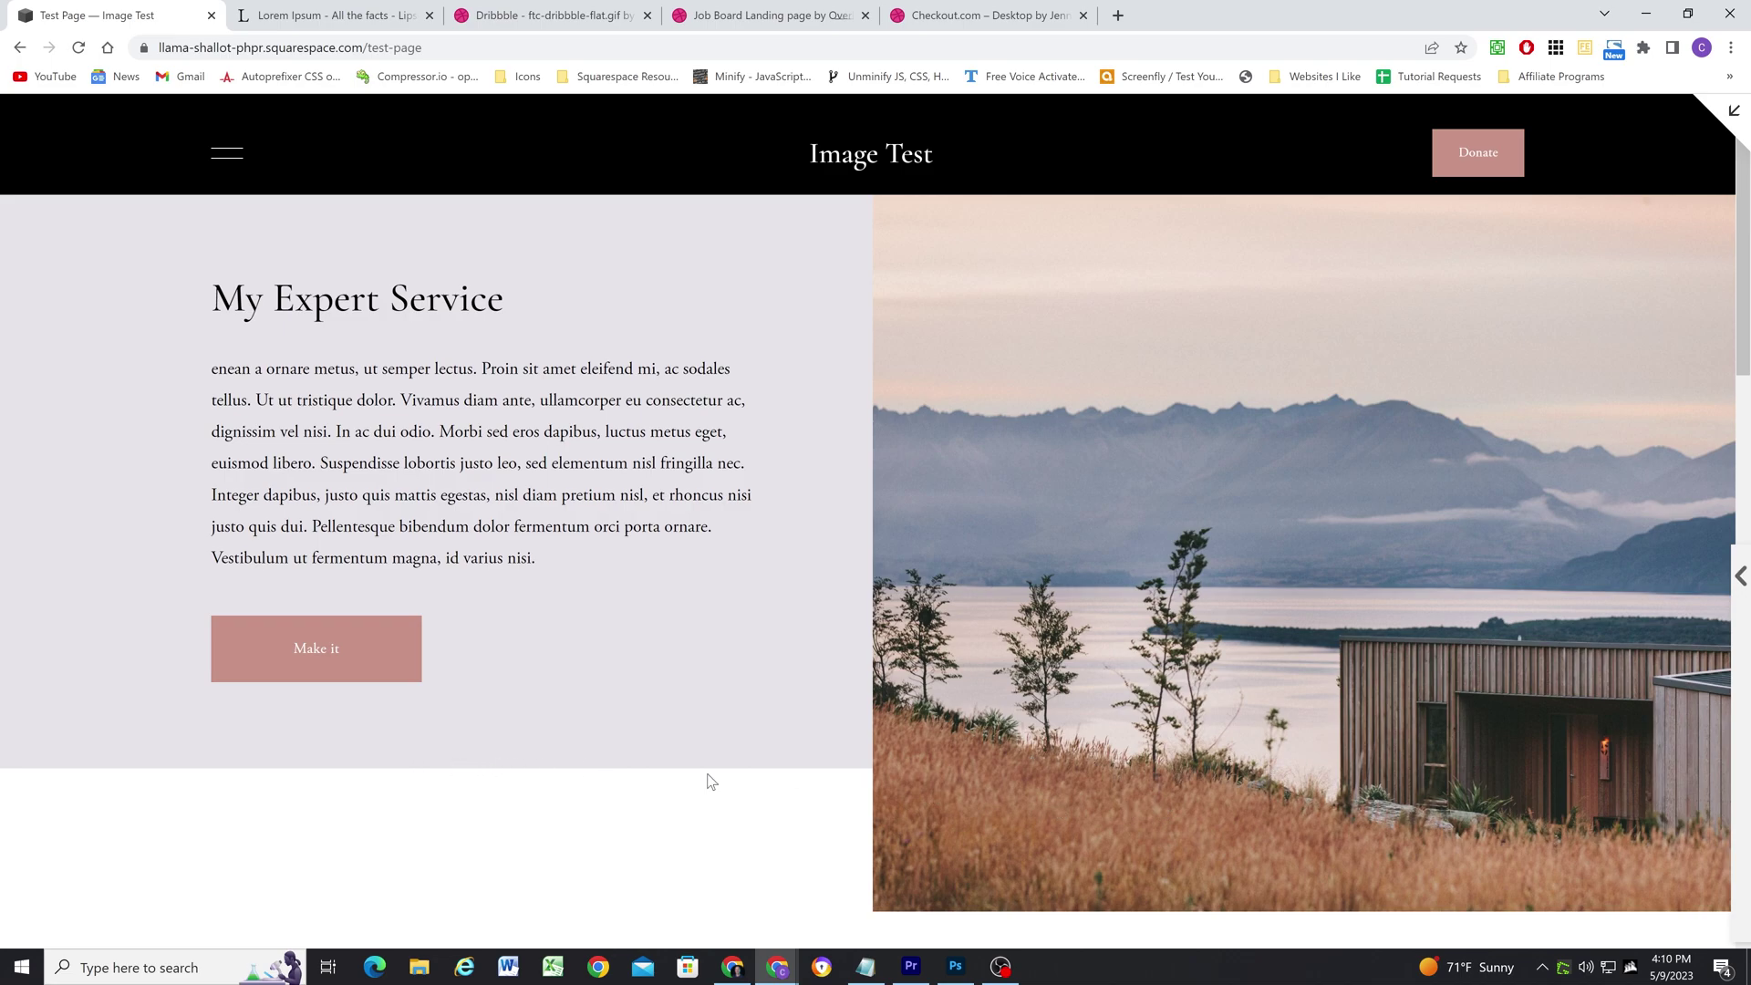
scroll(1078, 419, "down", 4)
scroll(1032, 424, "up", 4)
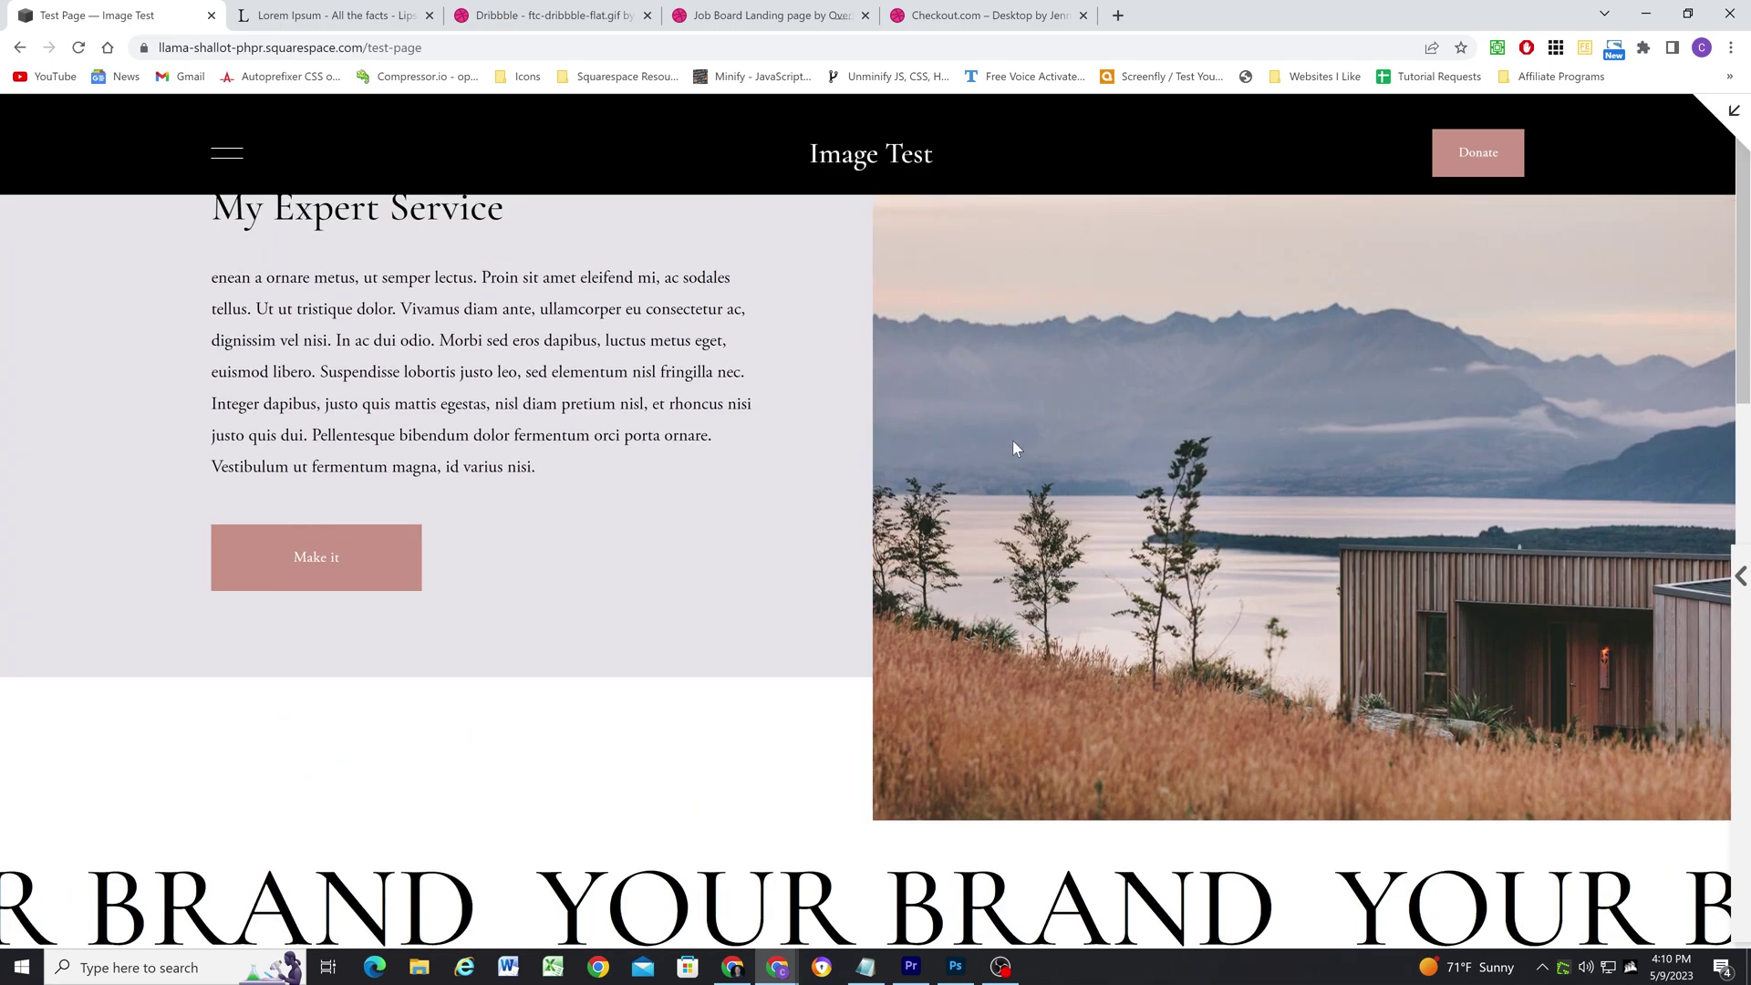
scroll(1020, 497, "down", 4)
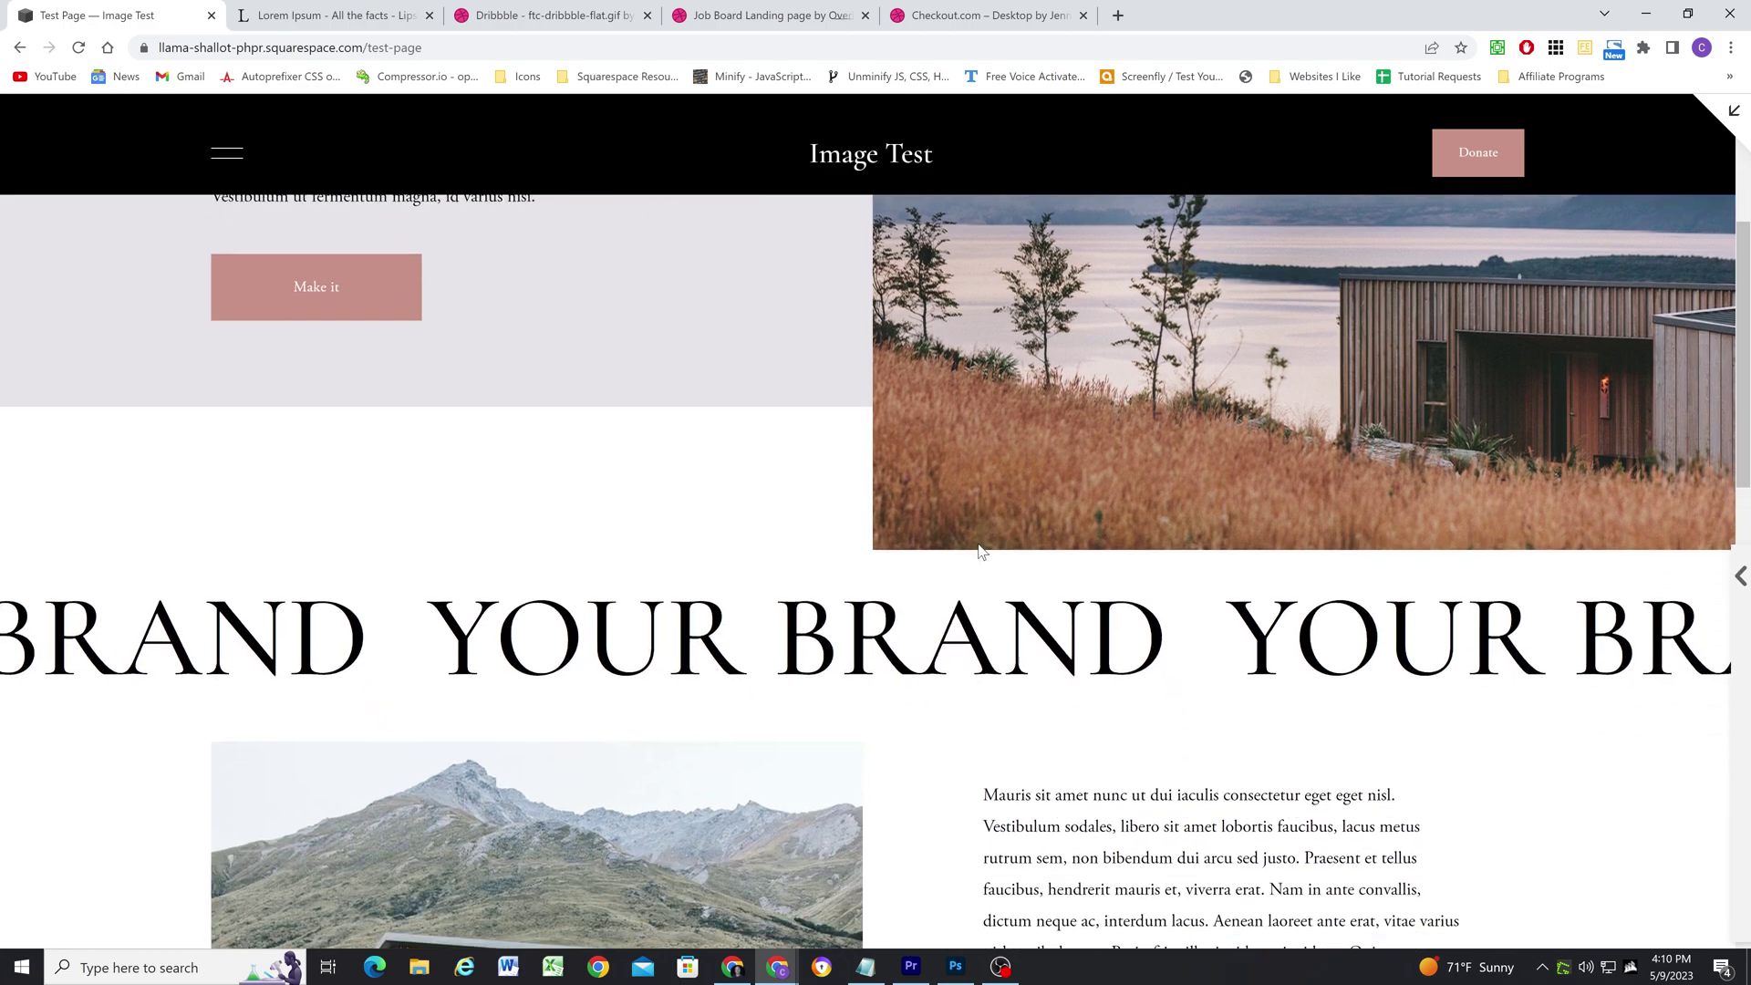
scroll(1000, 568, "up", 4)
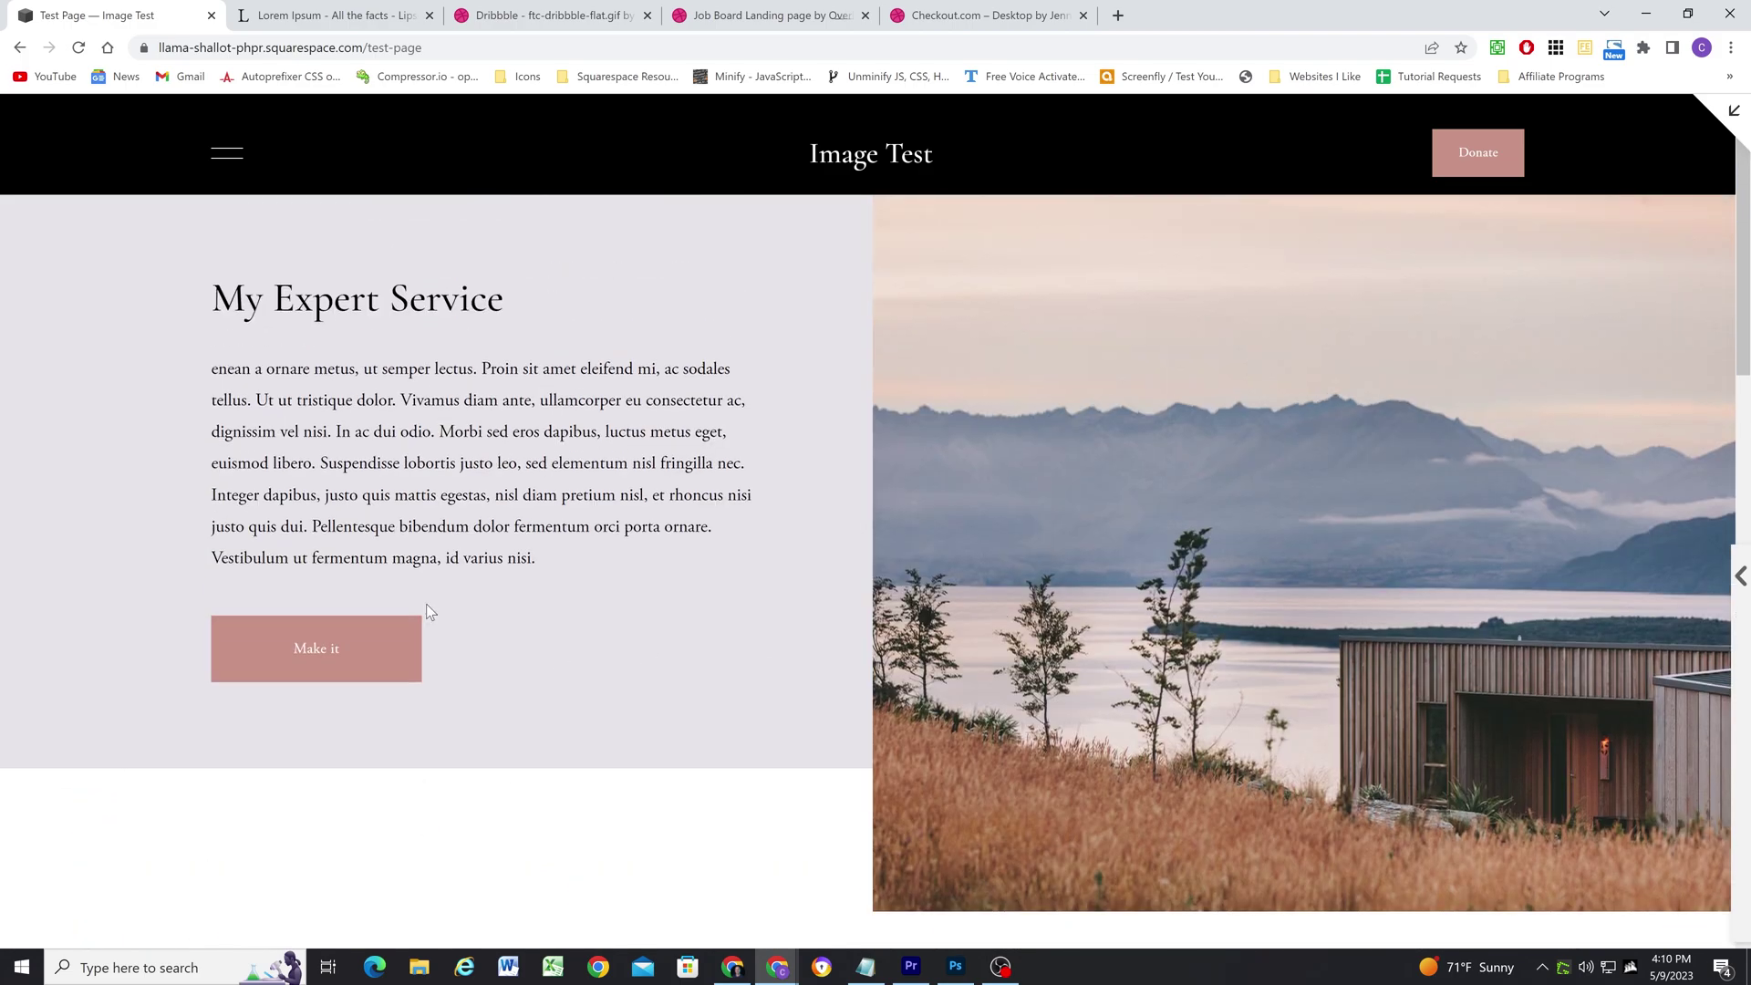
scroll(642, 707, "down", 1)
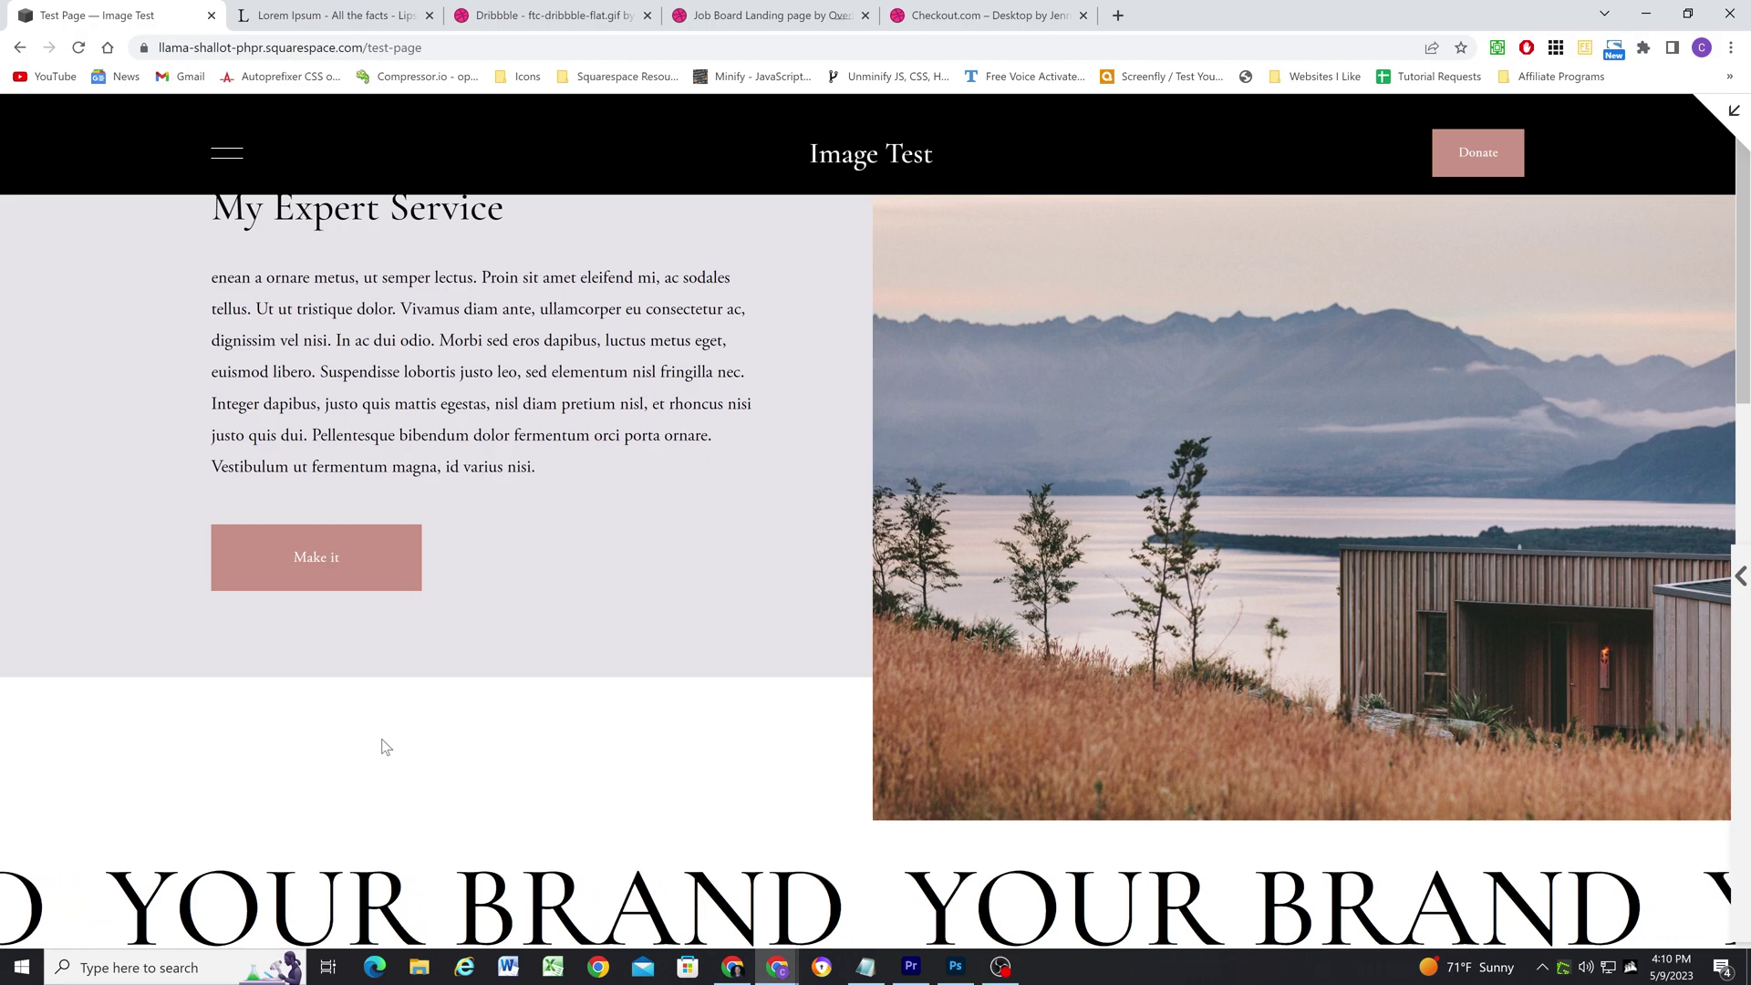
Step: Re-enter edit mode, make the first section taller and stretch its white band down
left_click(1732, 112)
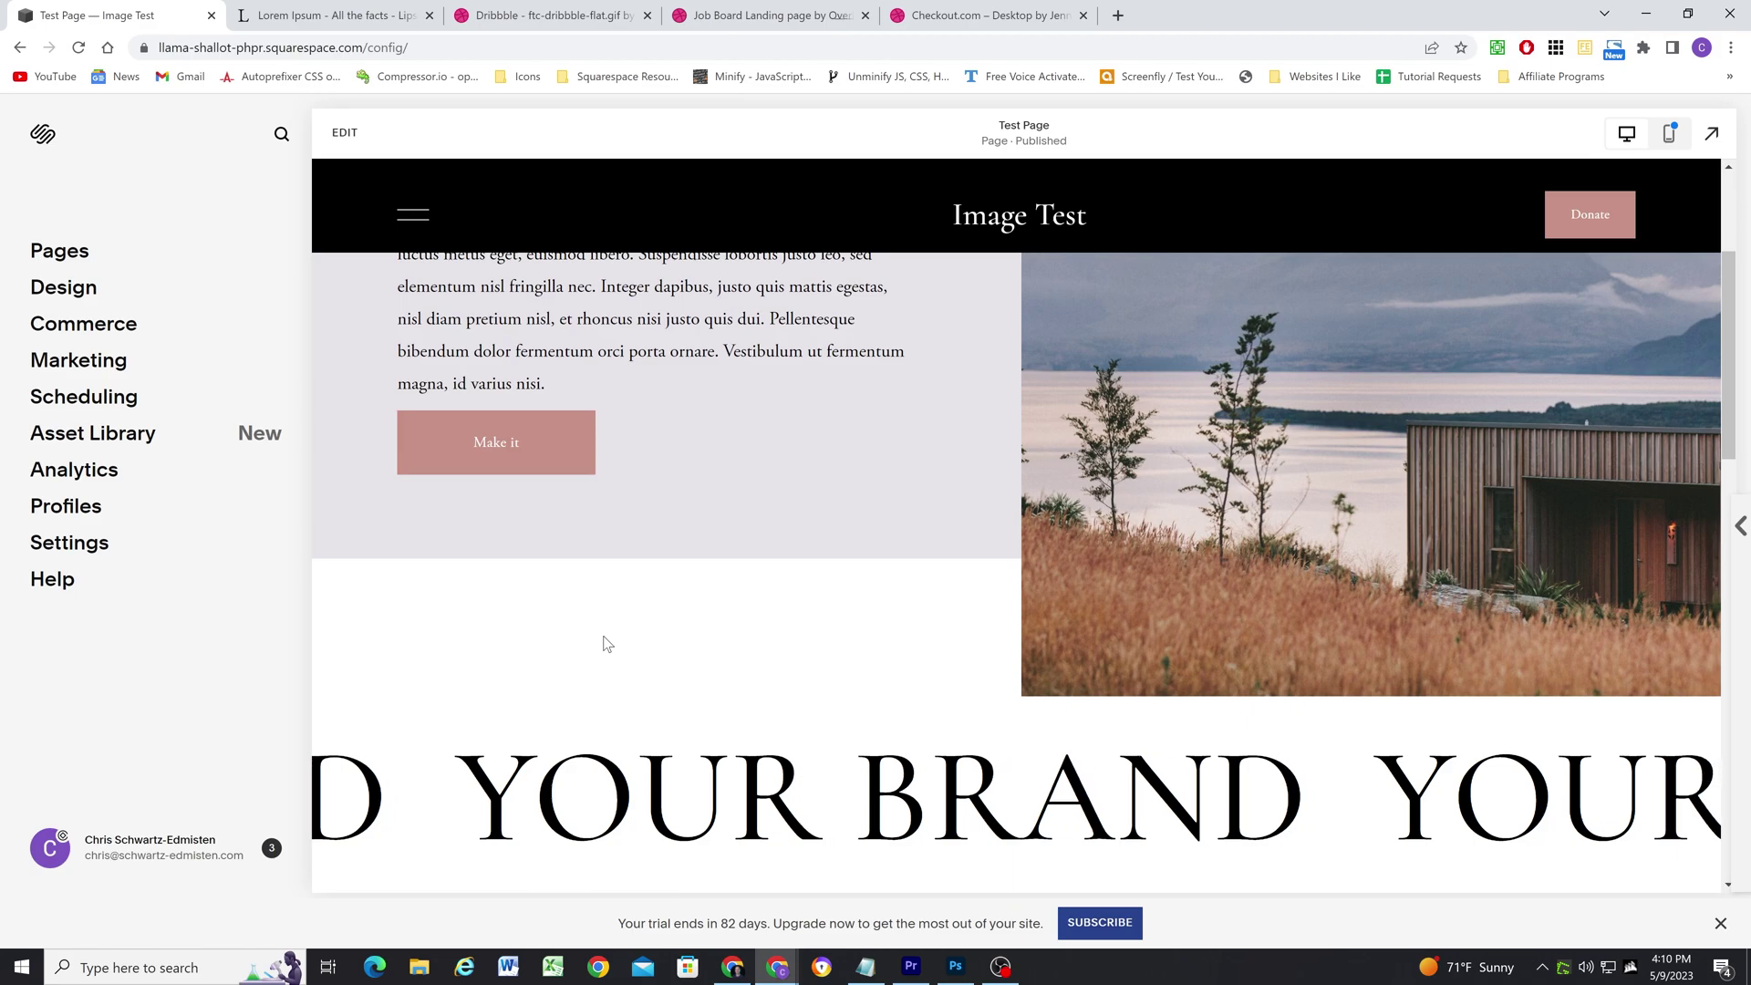
left_click(631, 453)
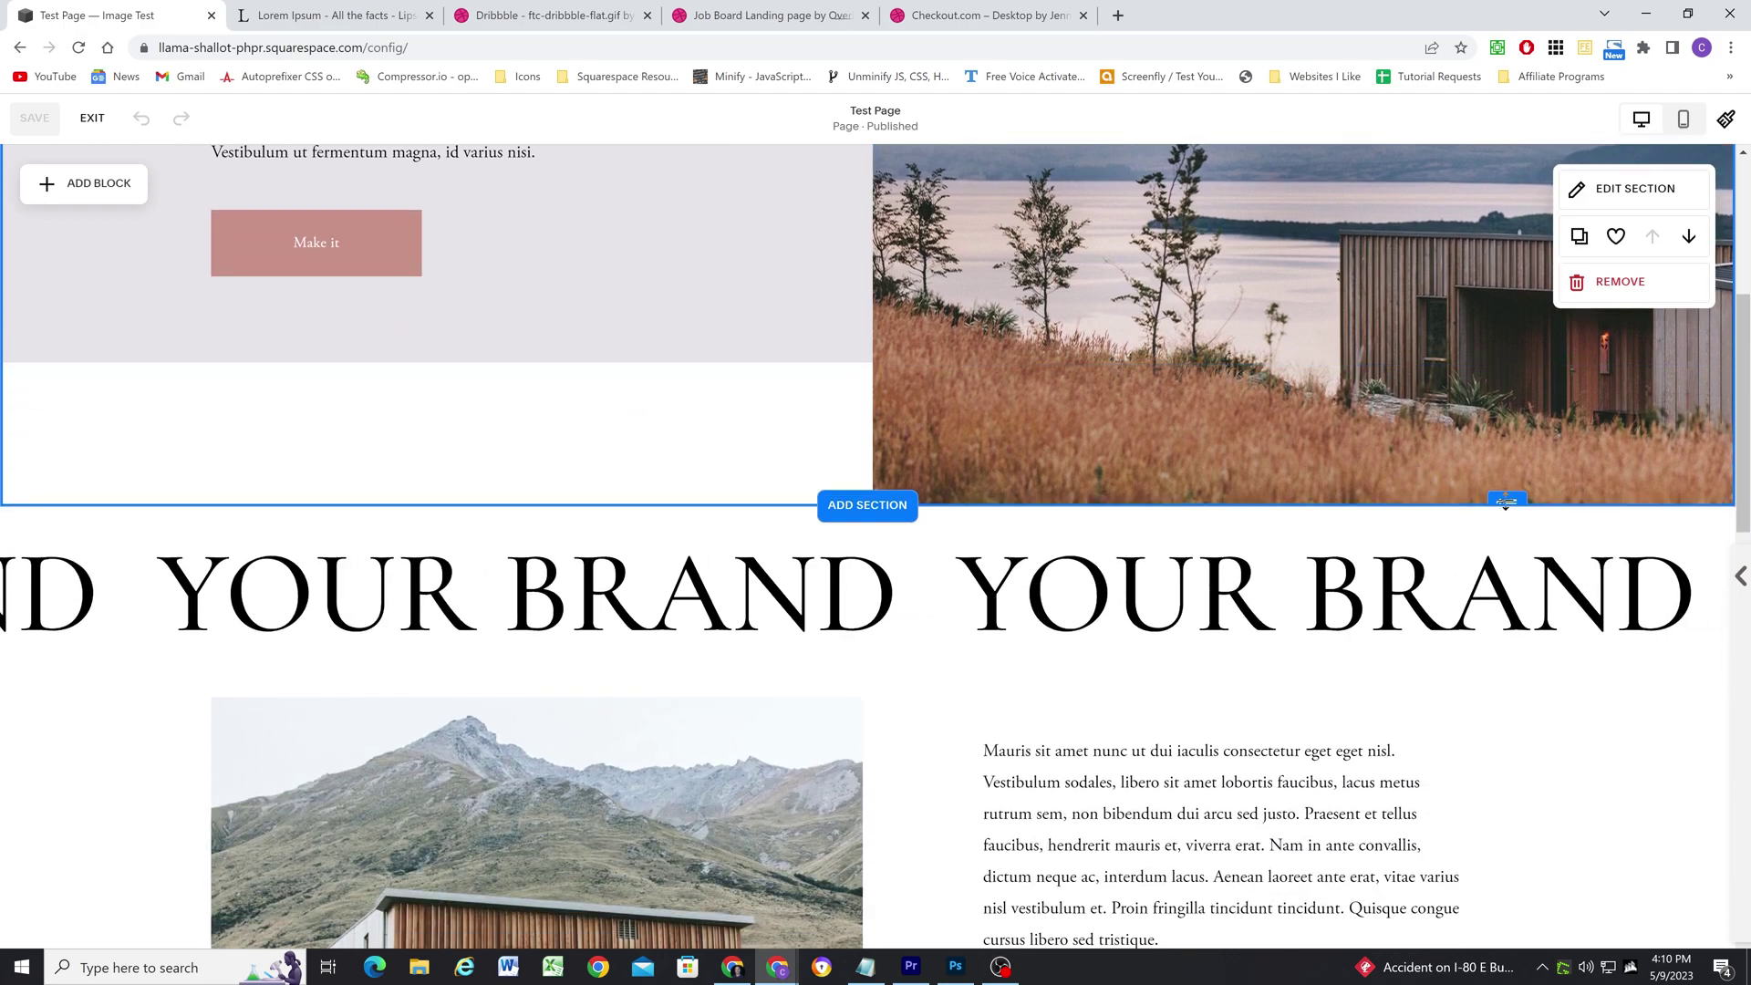
left_click_drag(1429, 504, 1430, 916)
left_click(828, 501)
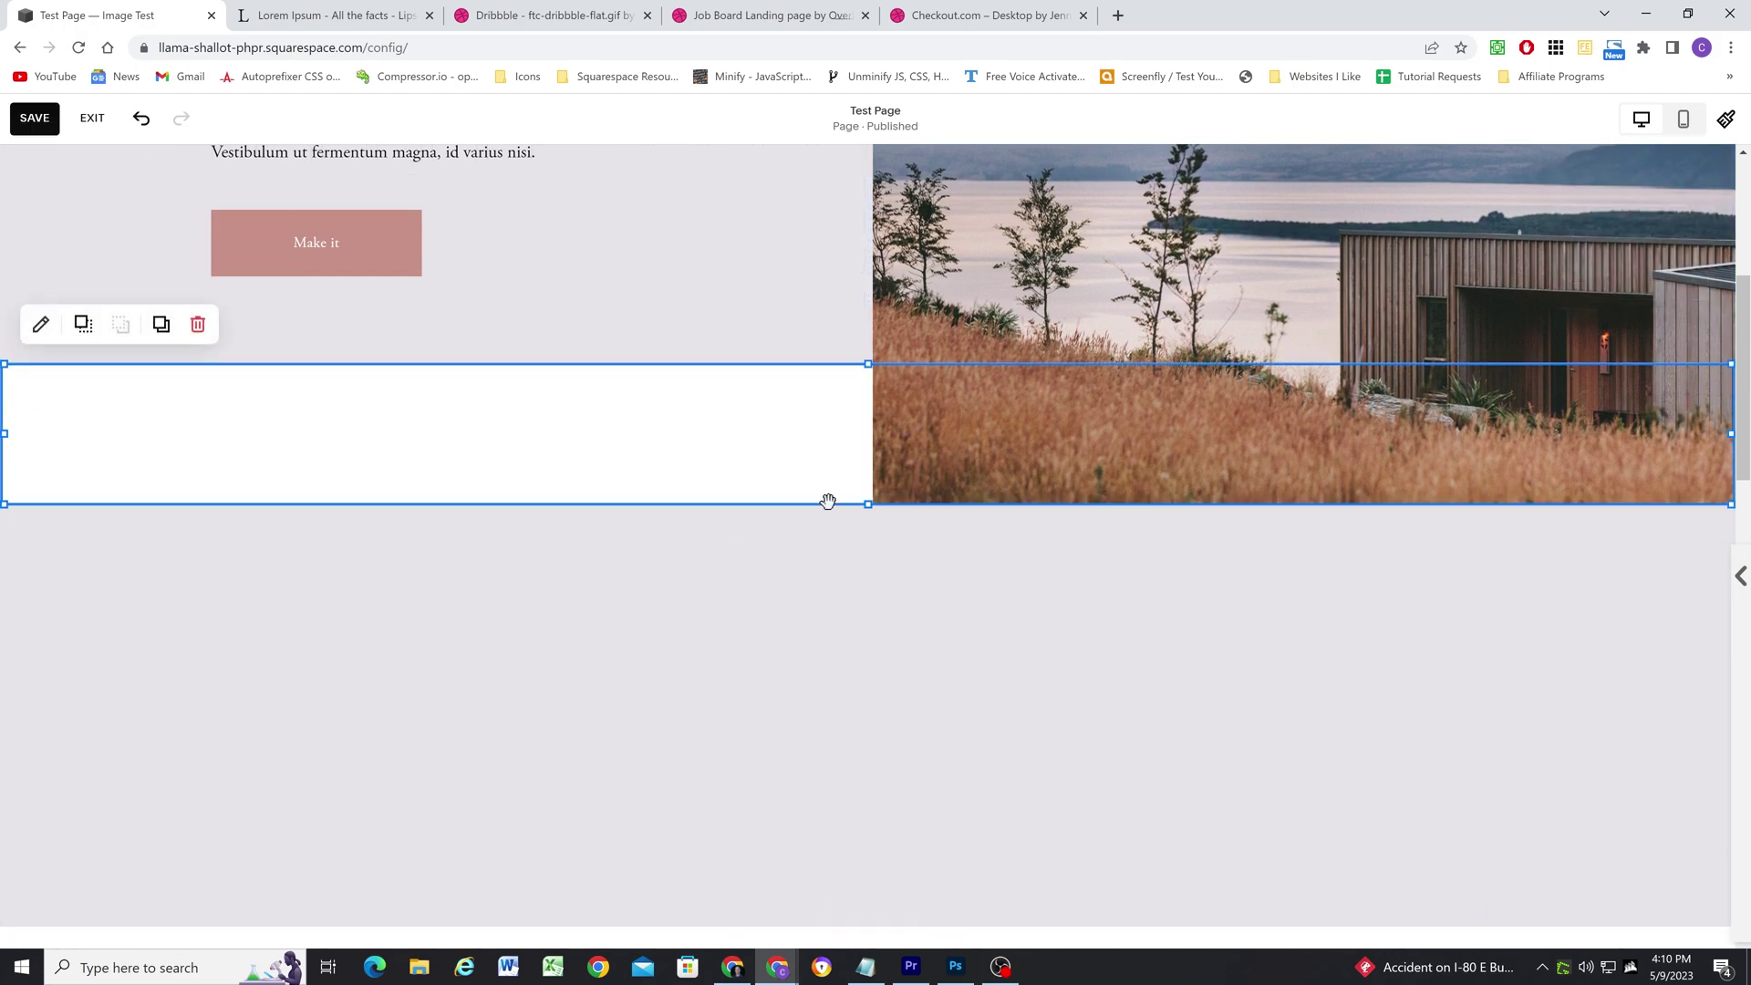
left_click_drag(863, 507, 855, 922)
Step: Duplicate the My Expert Service text block with Ctrl+D and move the copy into the lower white area
scroll(450, 507, "up", 4)
left_click(422, 348)
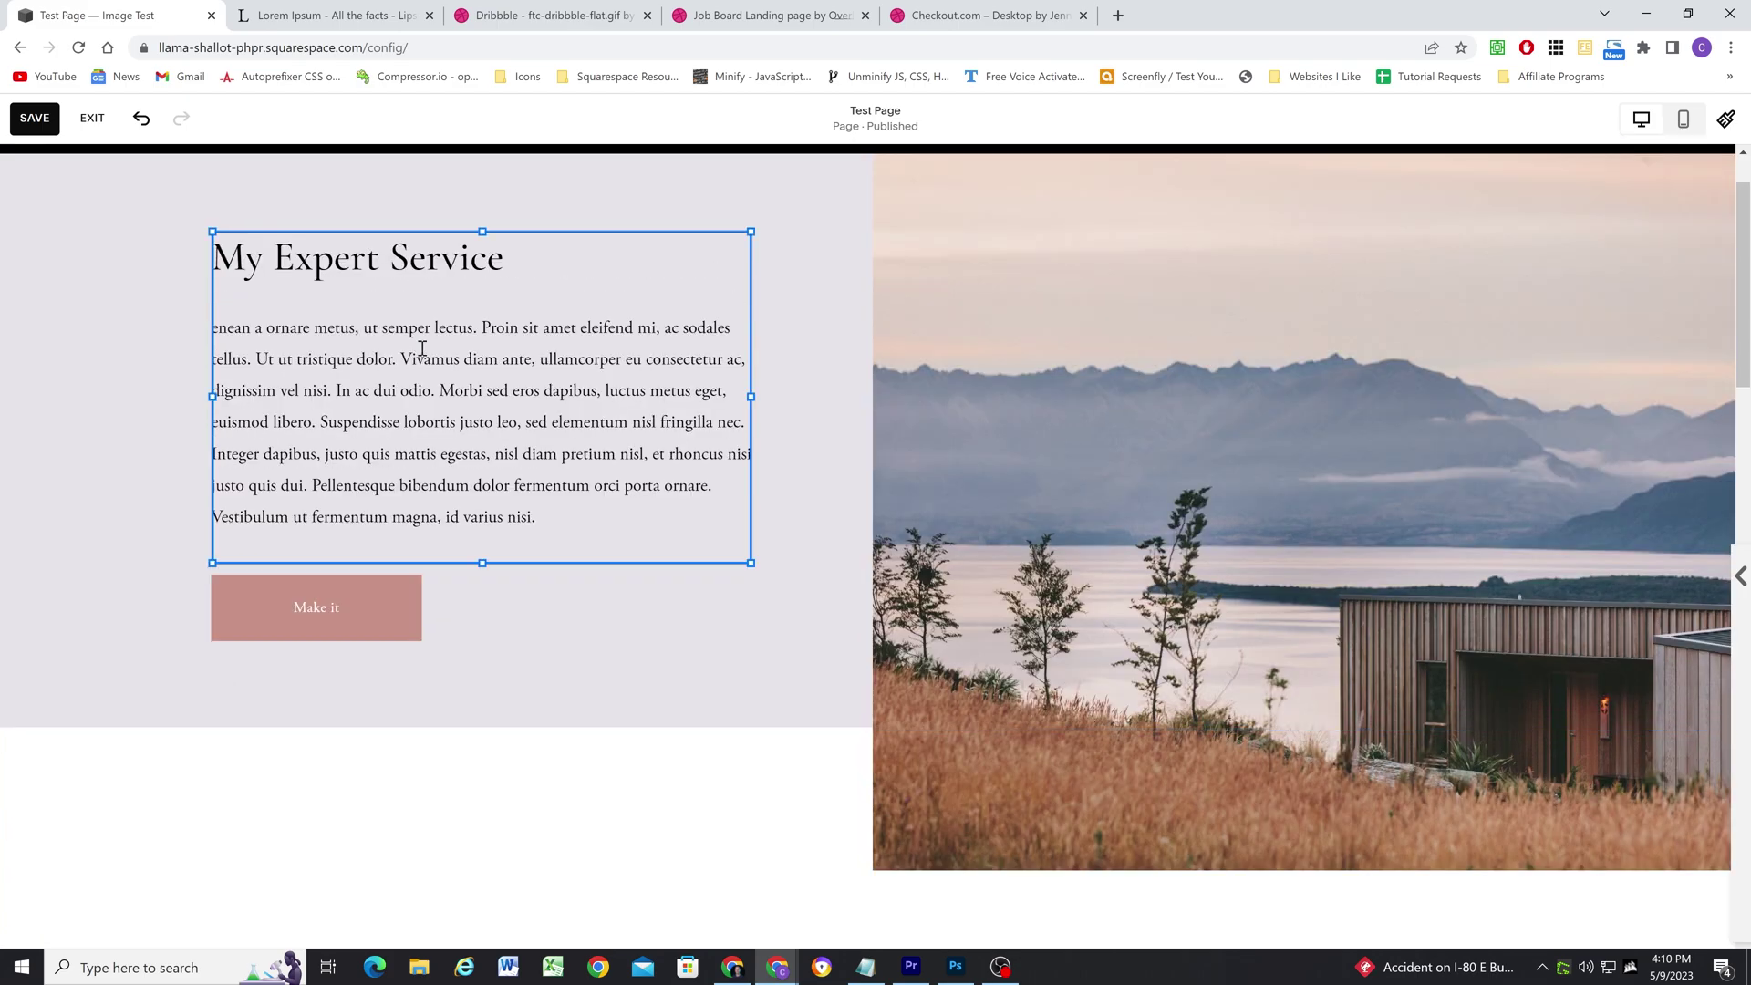
key("ctrl+d")
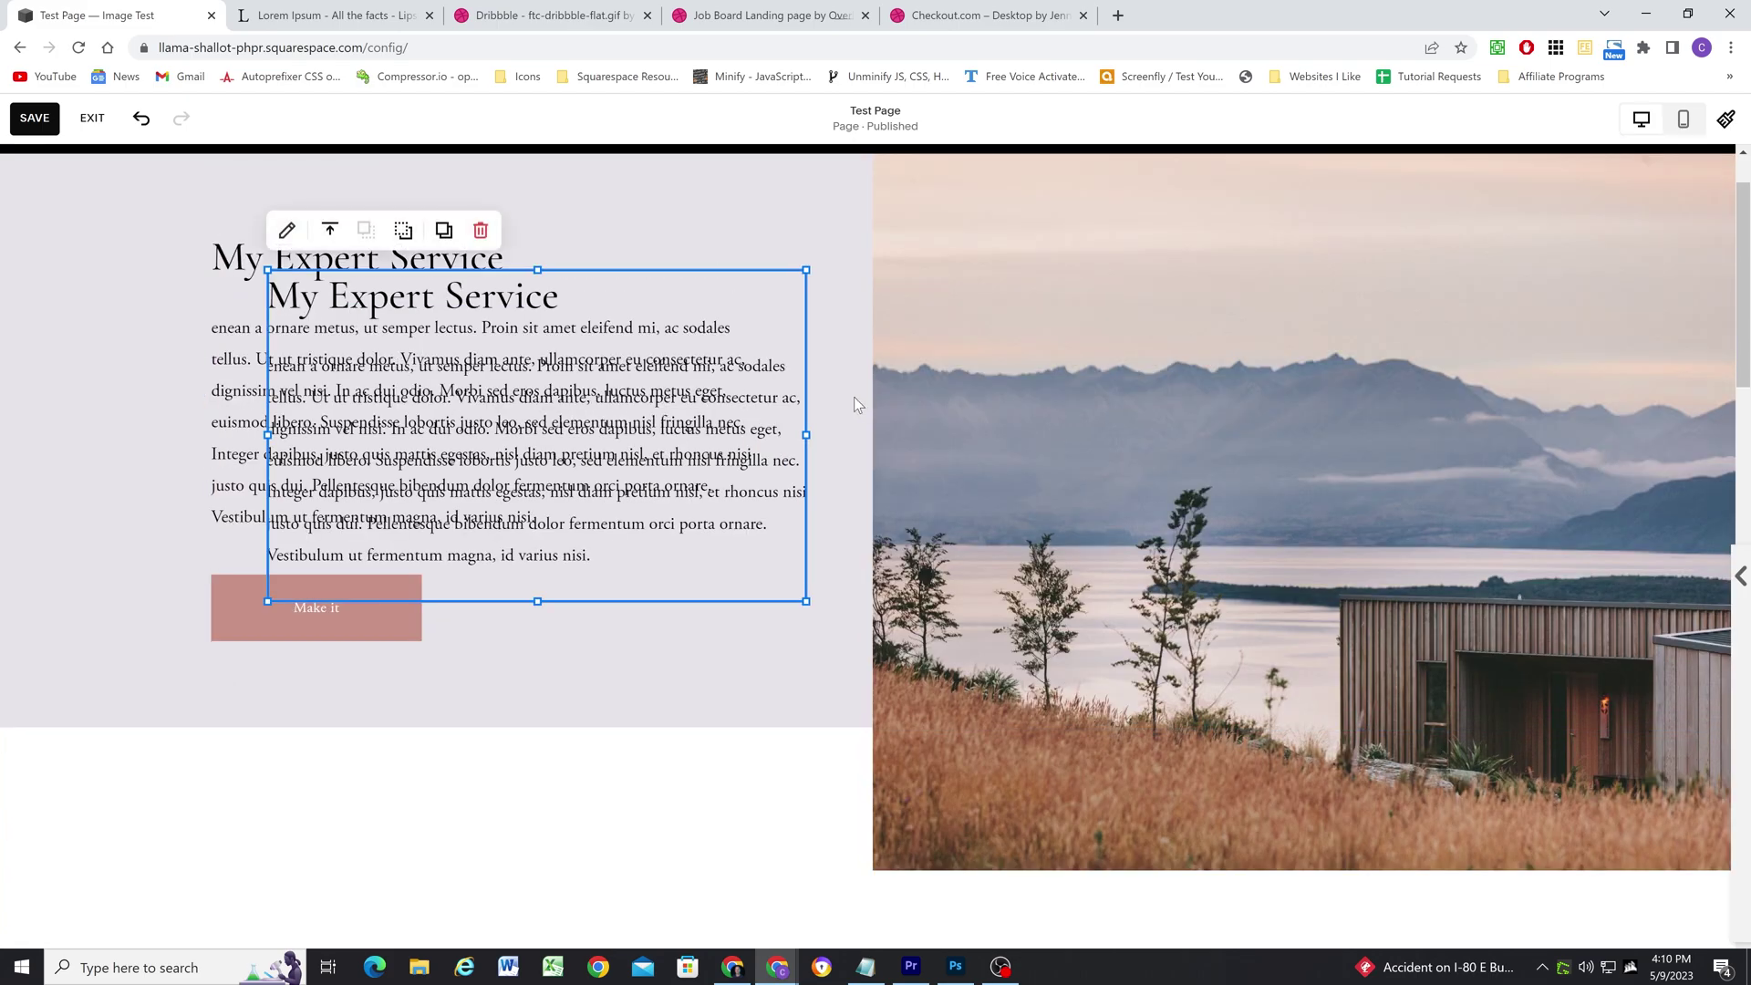
left_click_drag(708, 355, 638, 880)
scroll(776, 547, "down", 6)
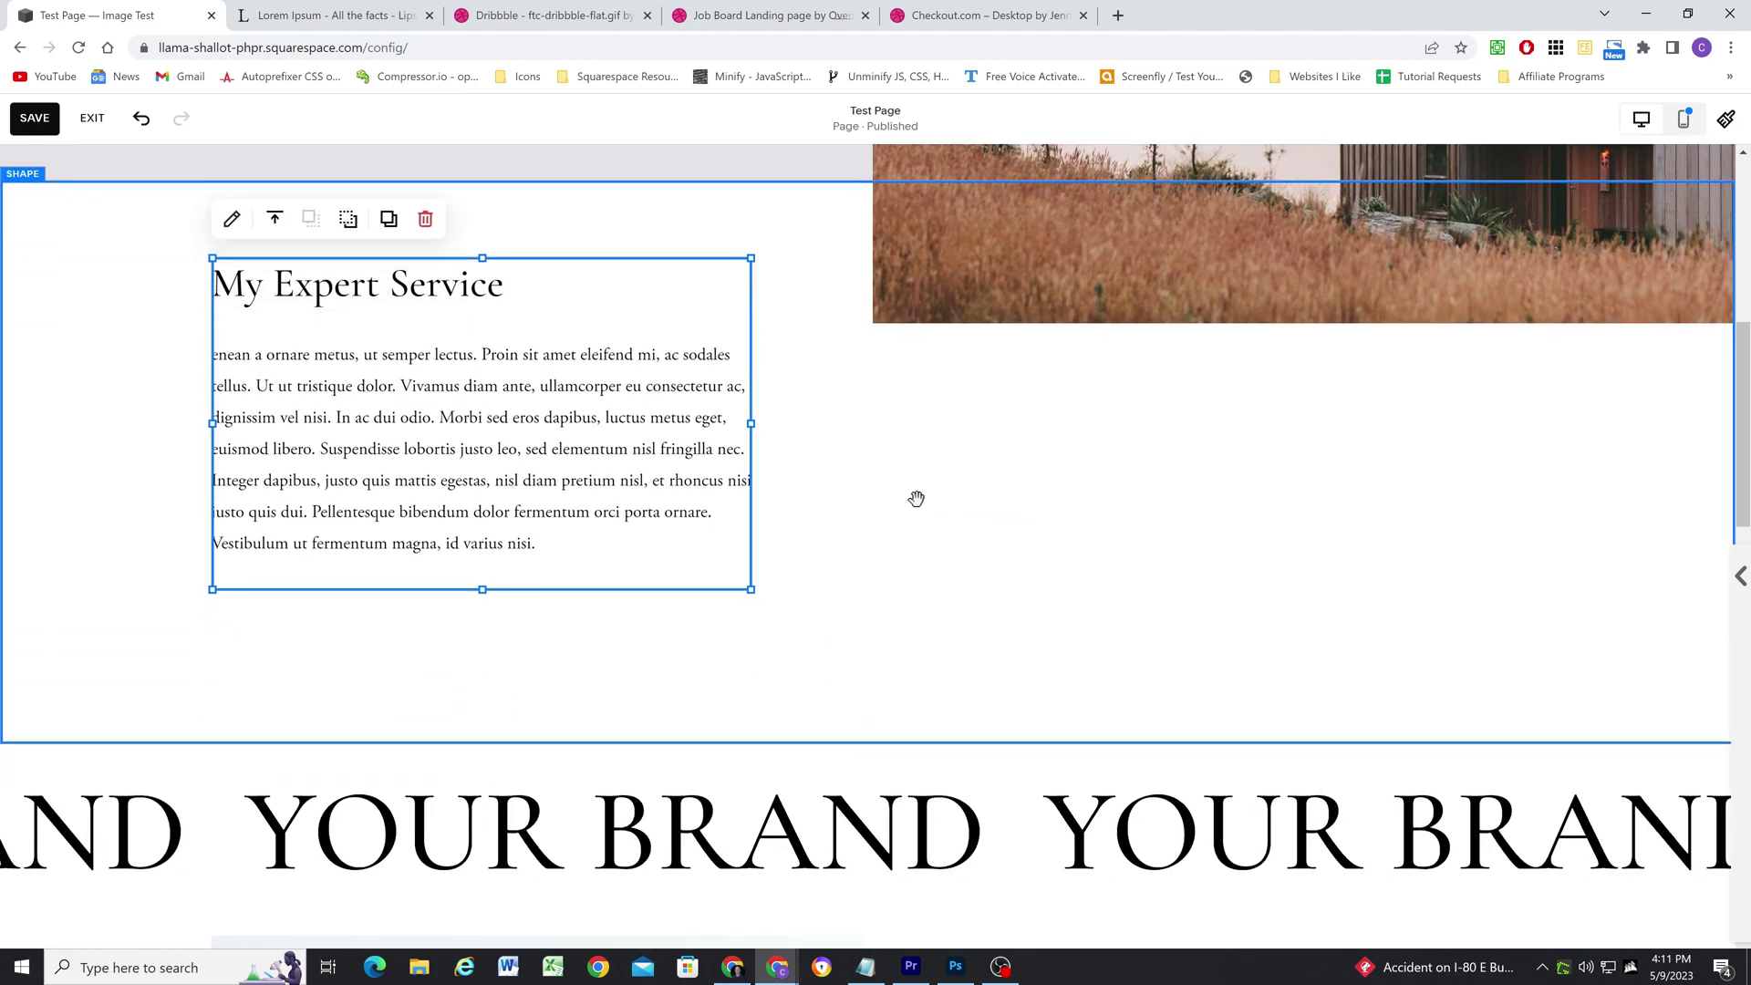
scroll(916, 499, "up", 1)
Step: Delete the duplicated My Expert Service text block, leaving blank white space
left_click(721, 302)
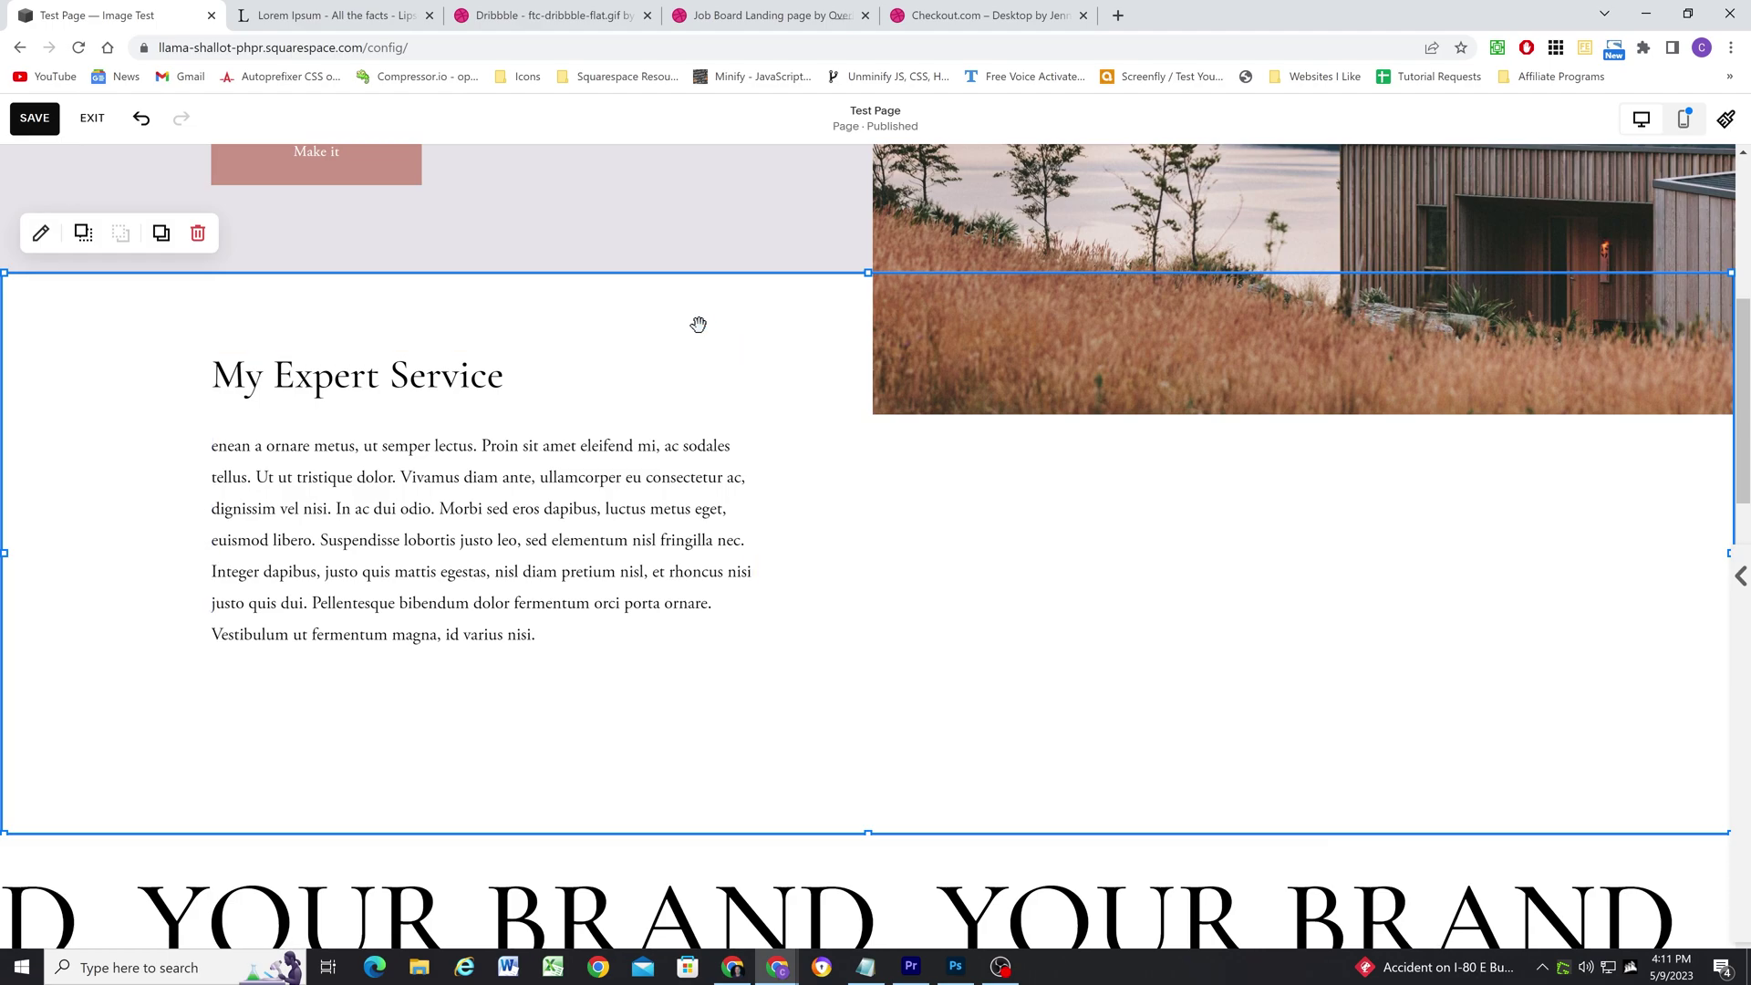
scroll(693, 326, "up", 1)
left_click_drag(856, 915, 867, 884)
scroll(835, 408, "up", 2)
left_click(835, 408)
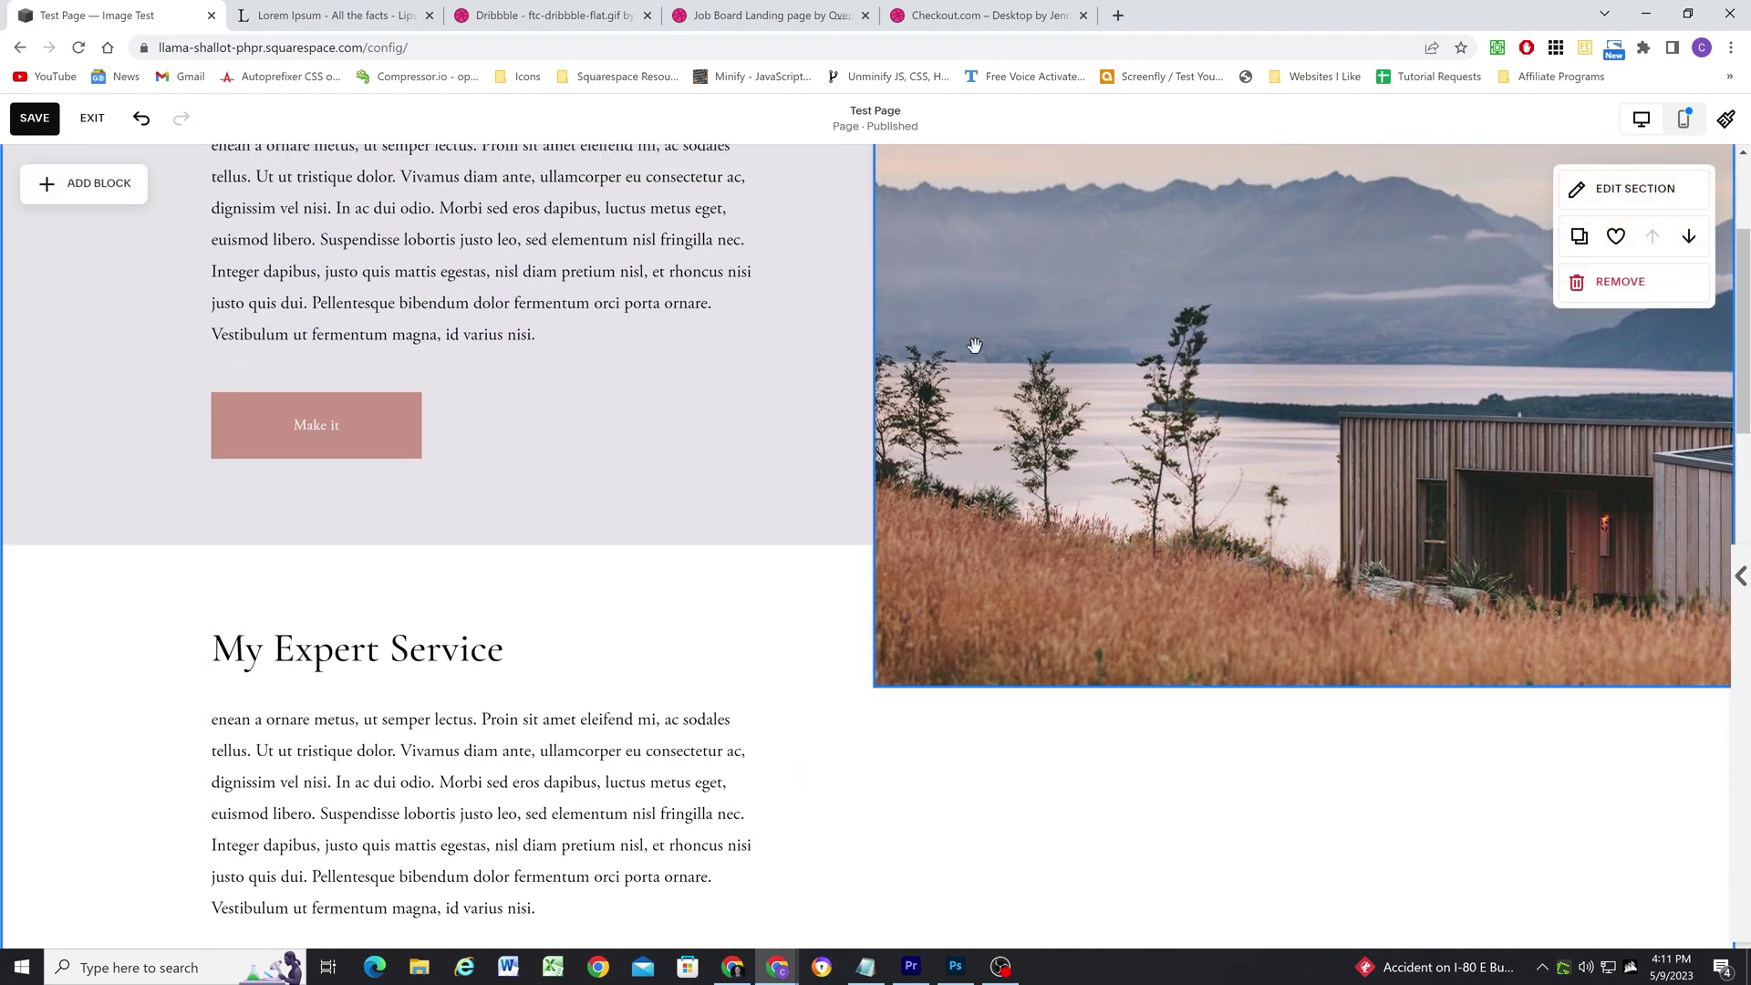
scroll(912, 401, "up", 2)
scroll(849, 716, "down", 6)
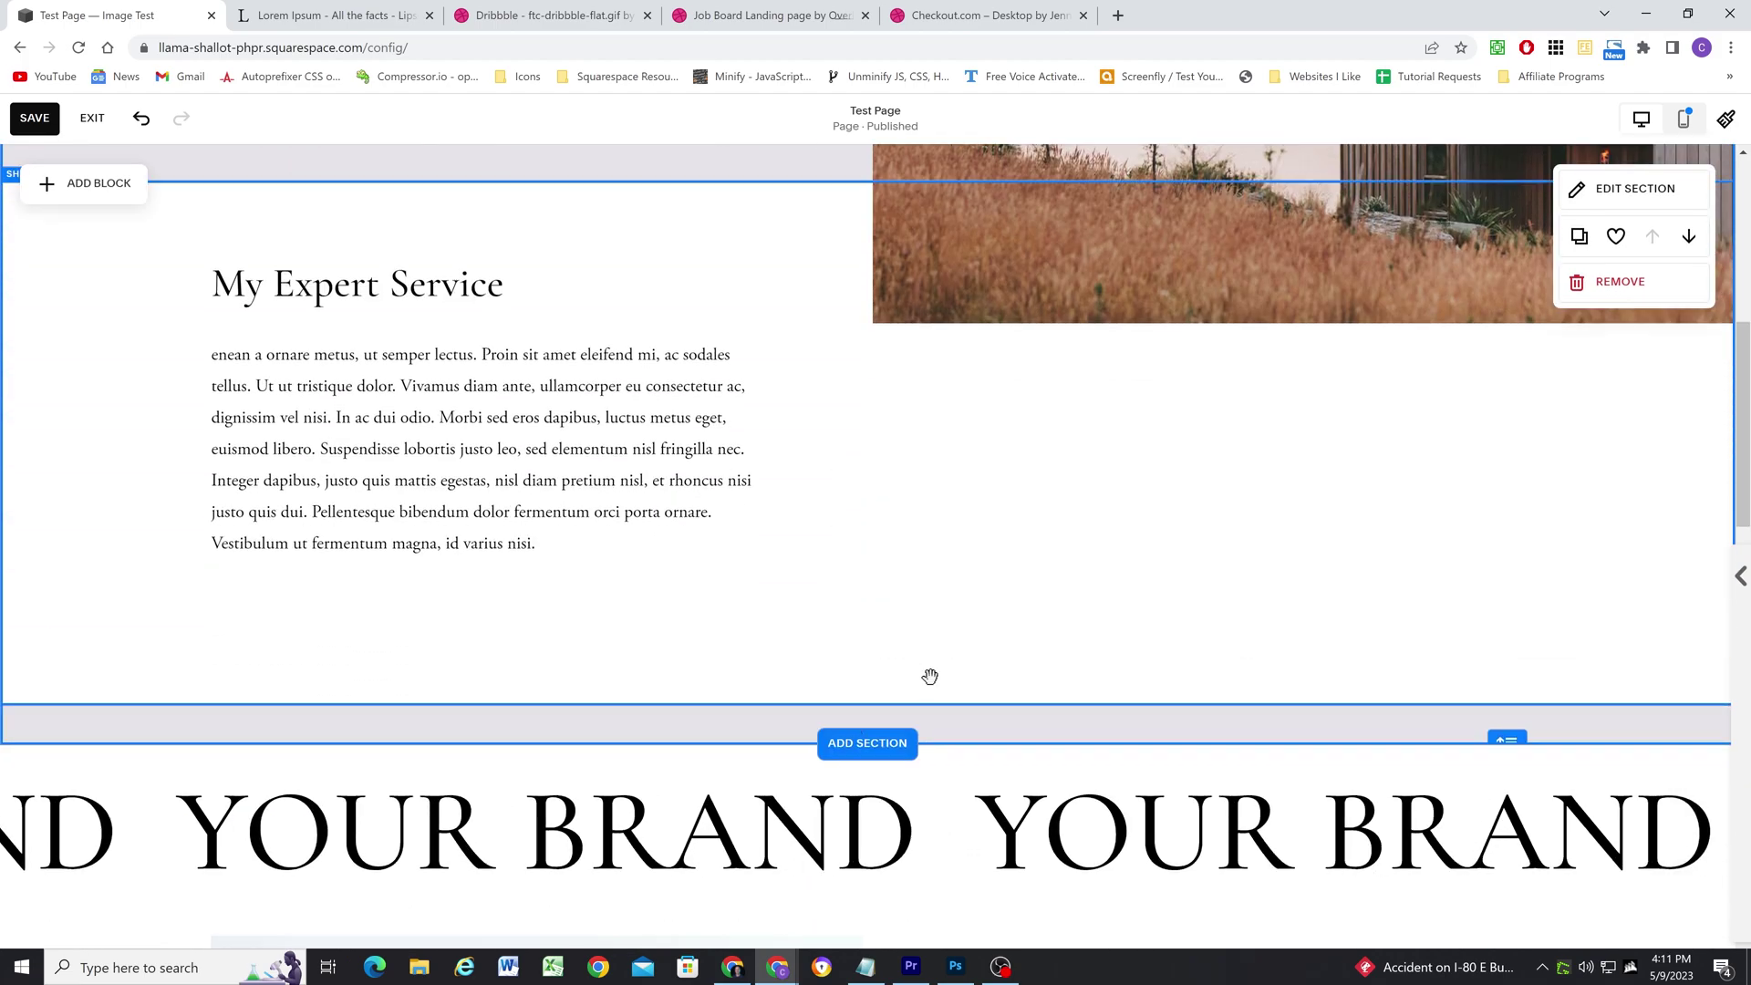
left_click(574, 408)
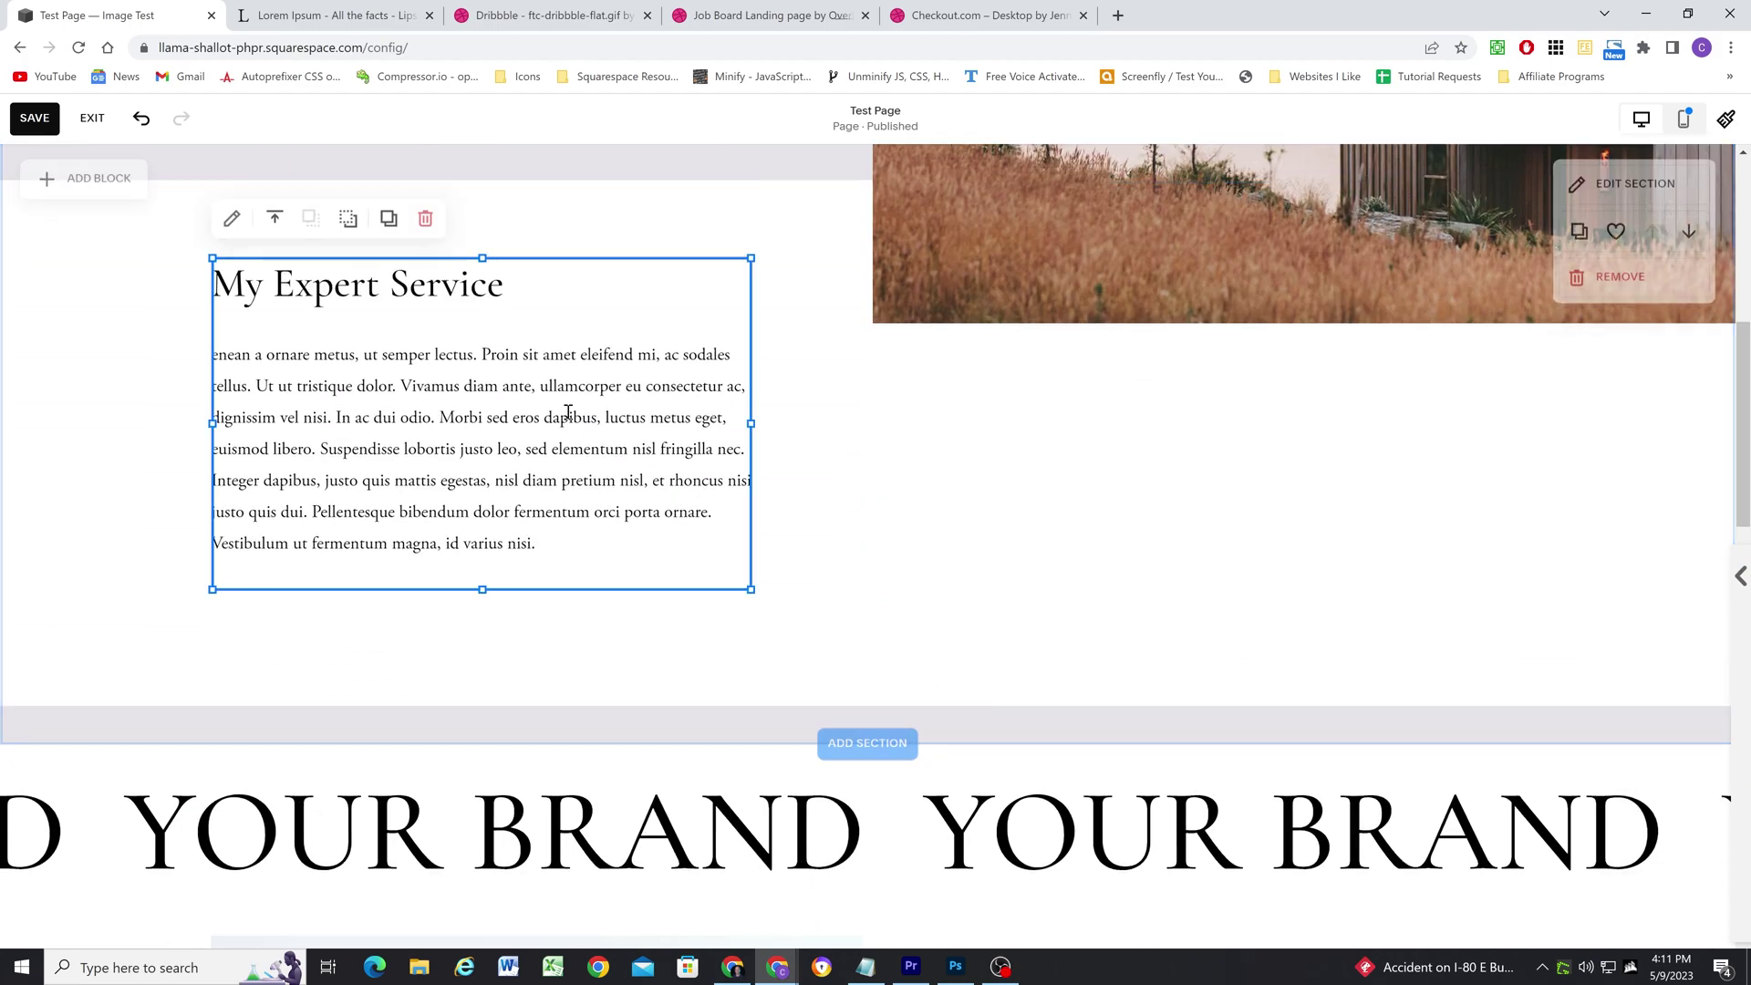
left_click(879, 536)
left_click(464, 272)
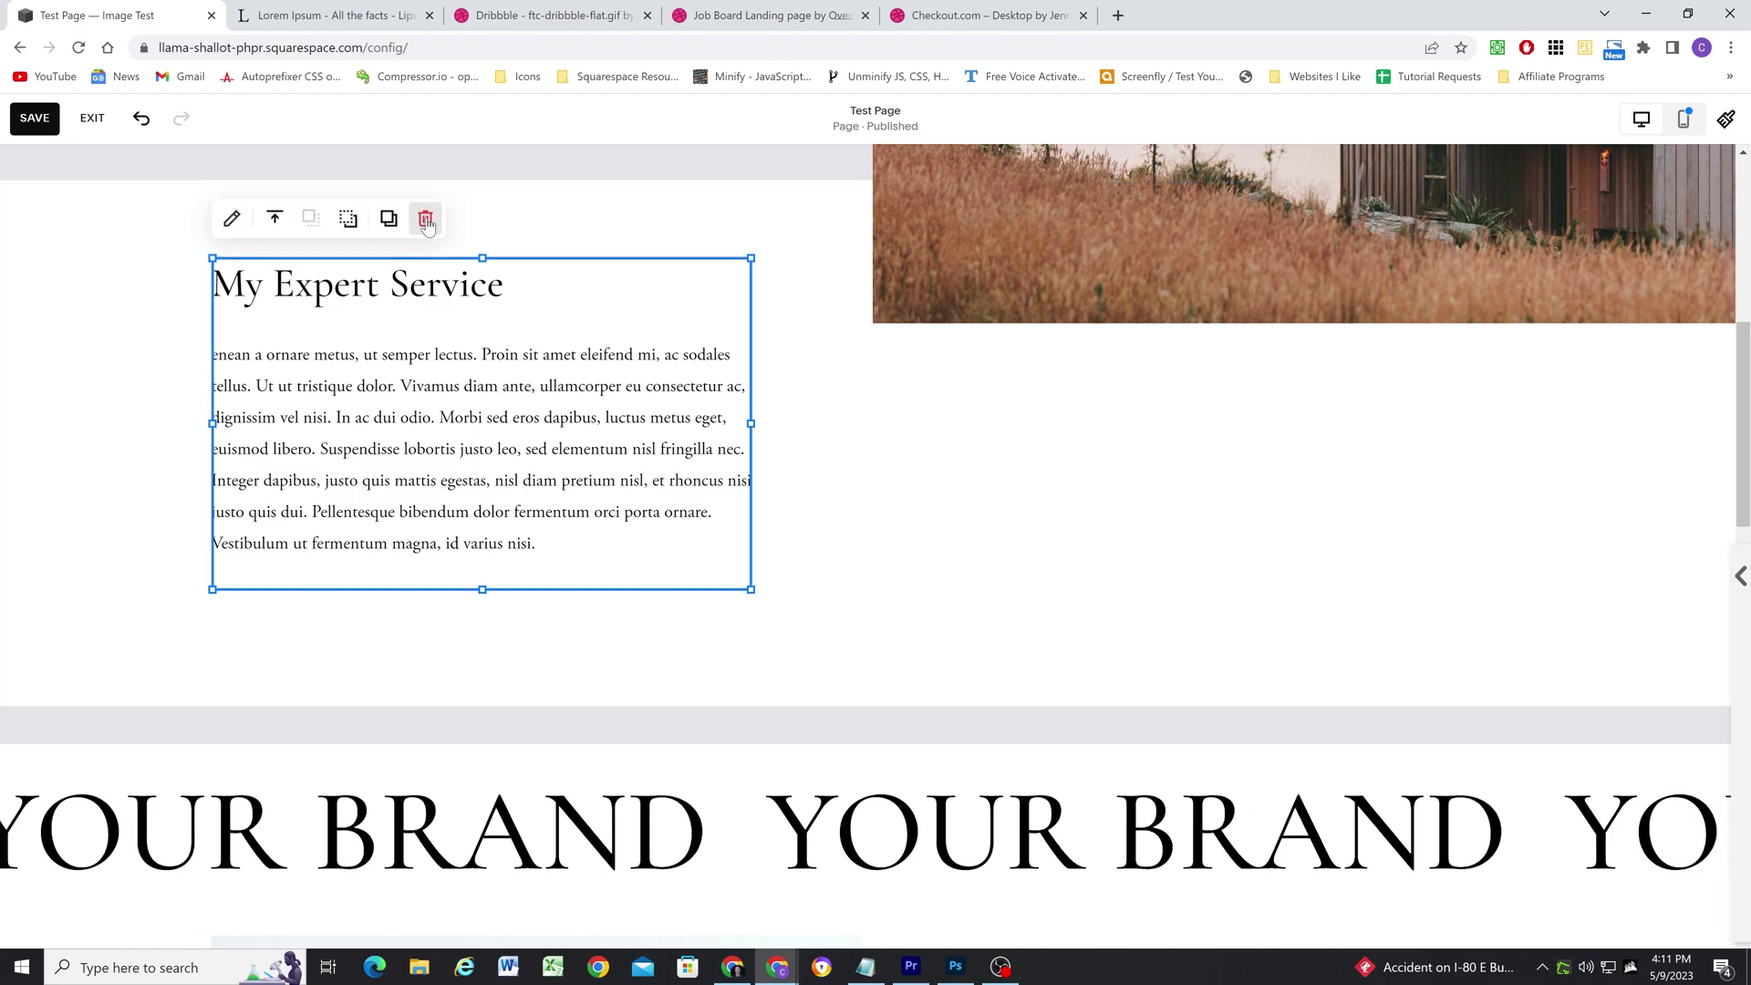
left_click(426, 218)
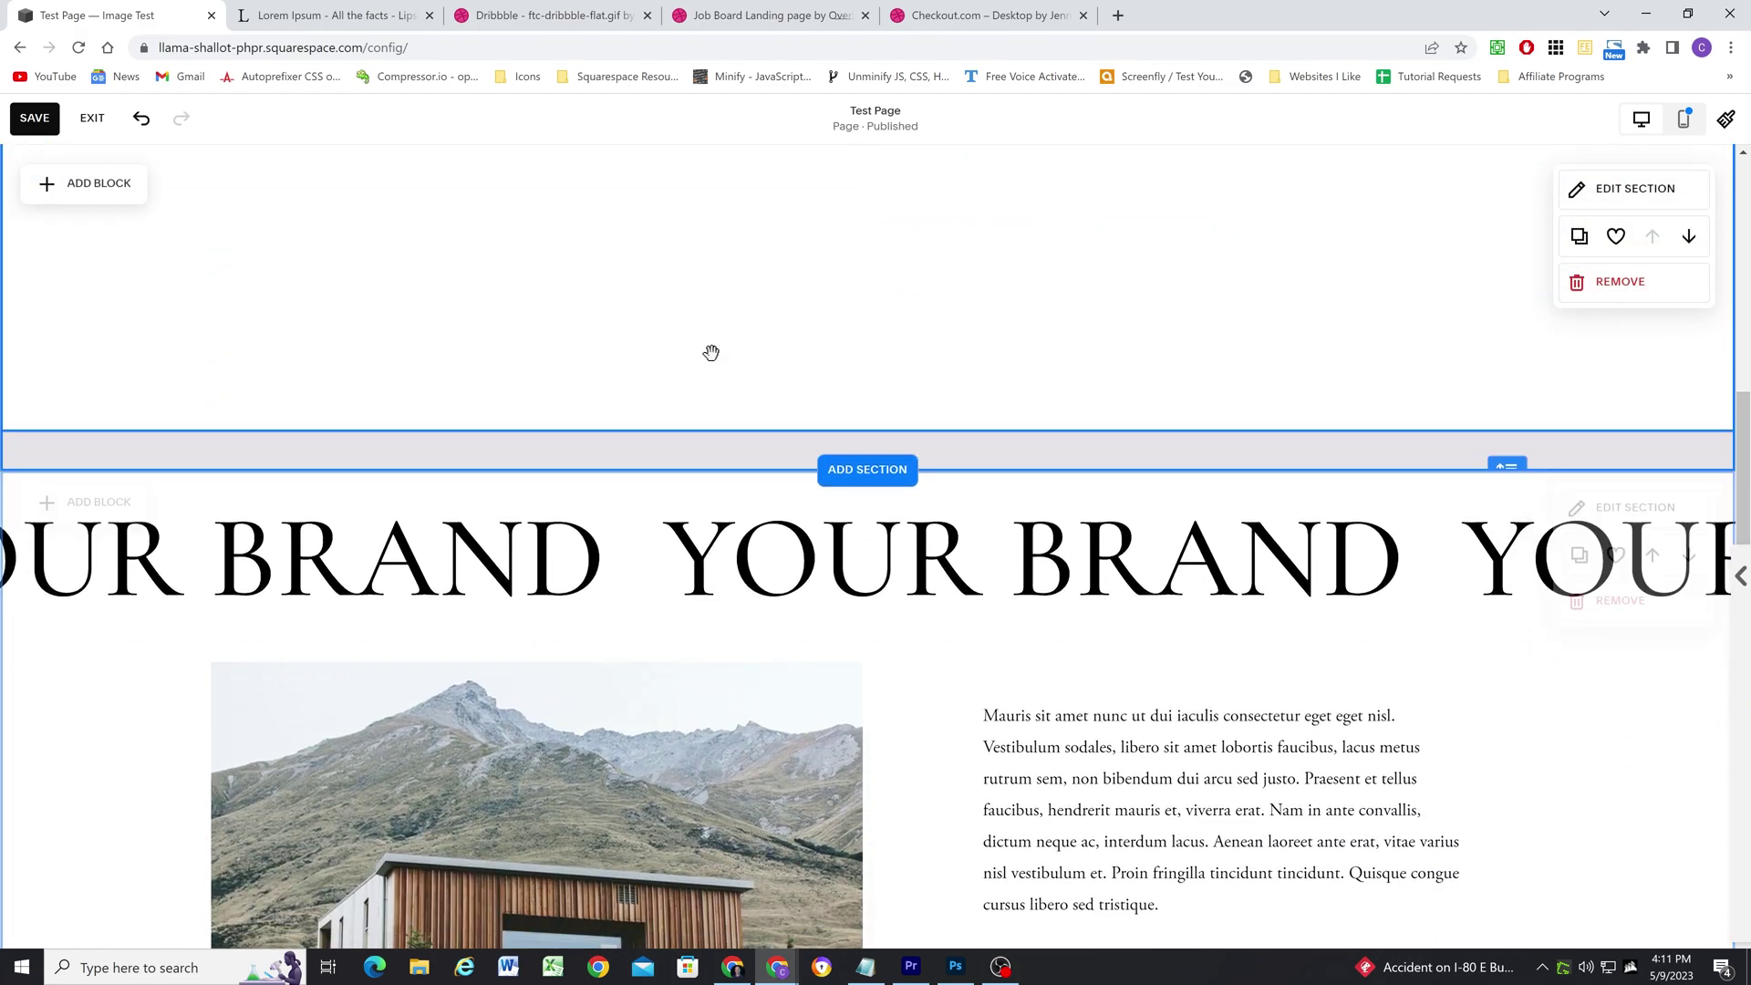
Step: Move the YOUR BRAND marquee up into the first section under the lake photo
scroll(855, 465, "up", 2)
left_click_drag(864, 607, 906, 359)
left_click_drag(1505, 641, 1256, 323)
scroll(750, 475, "up", 9)
scroll(749, 476, "down", 5)
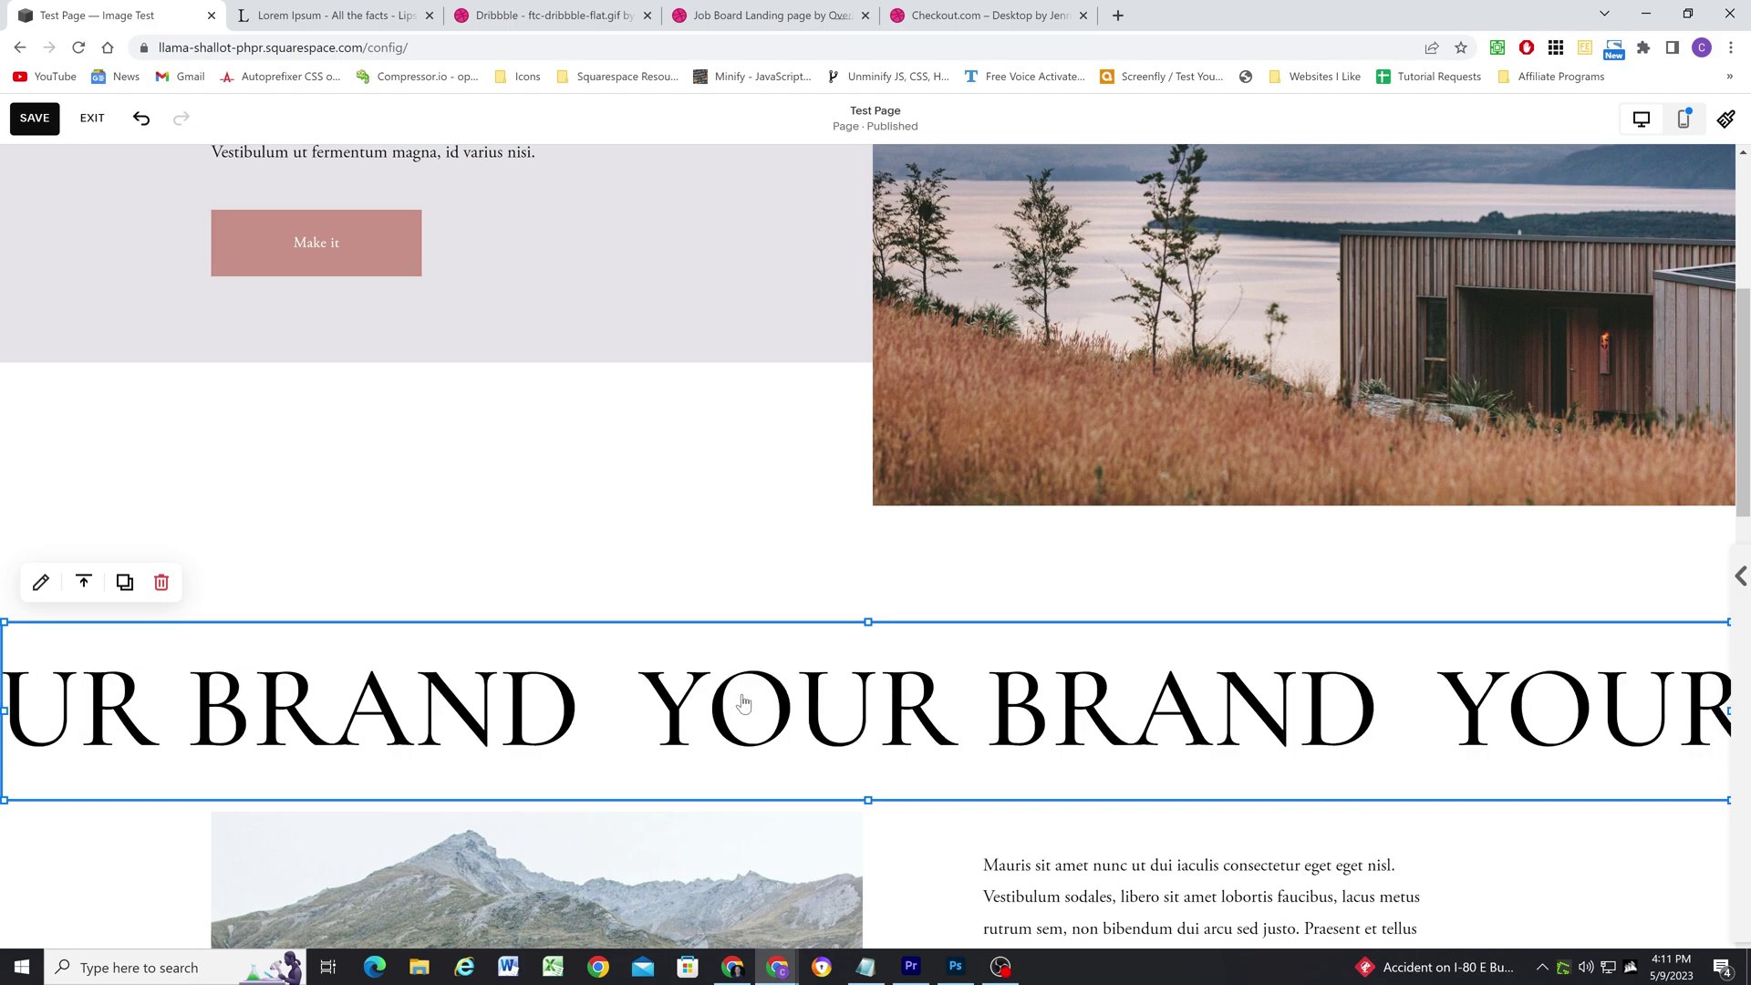
left_click_drag(764, 424, 822, 470)
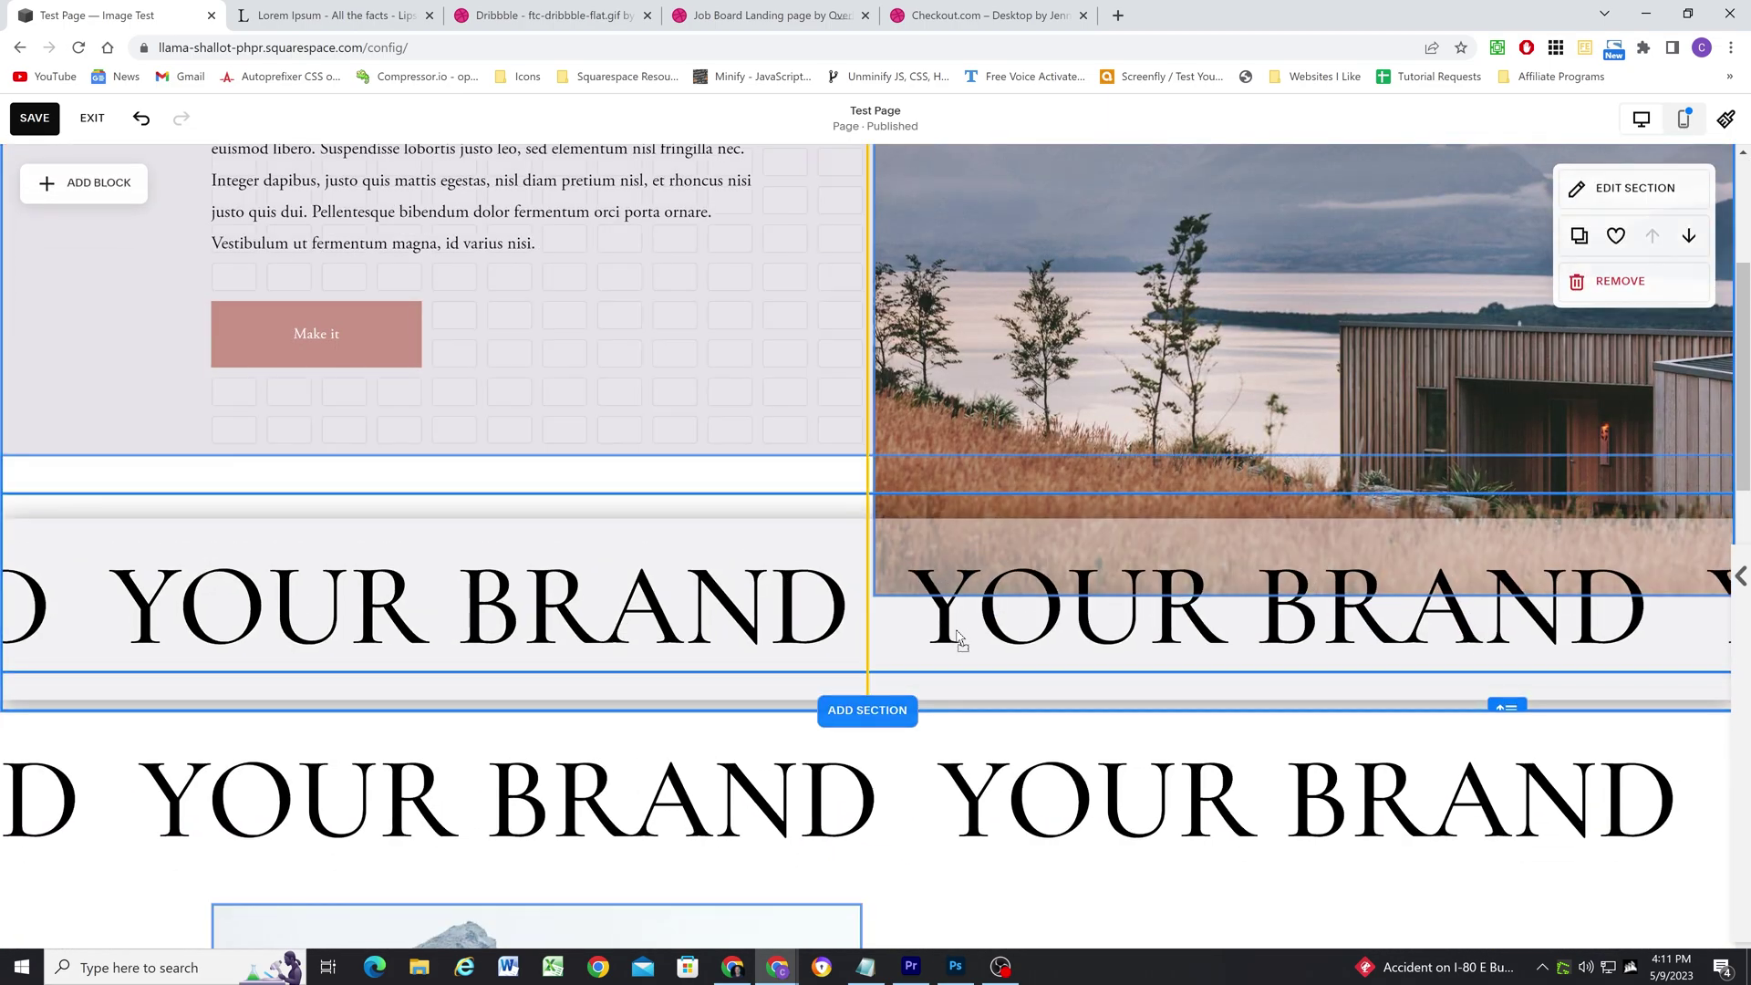
Step: Delete the extra YOUR BRAND marquee band and raise the mountain image in its section
left_click(844, 547)
scroll(759, 389, "down", 2)
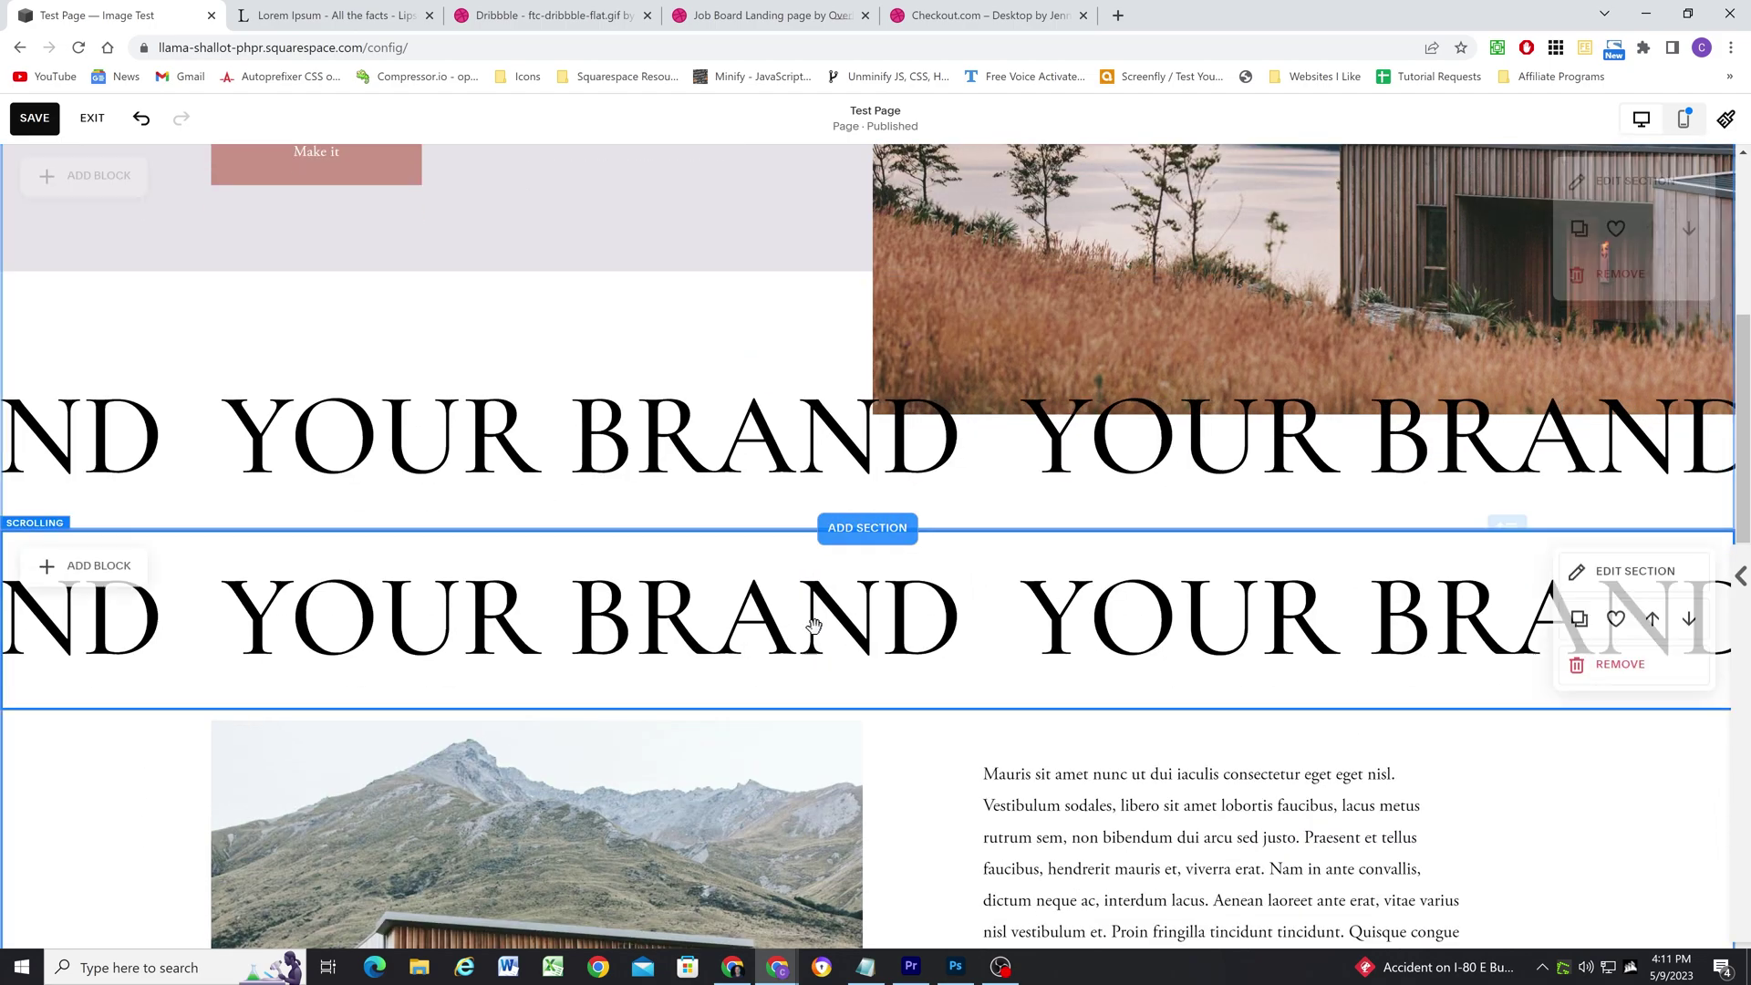
left_click(293, 593)
left_click(162, 492)
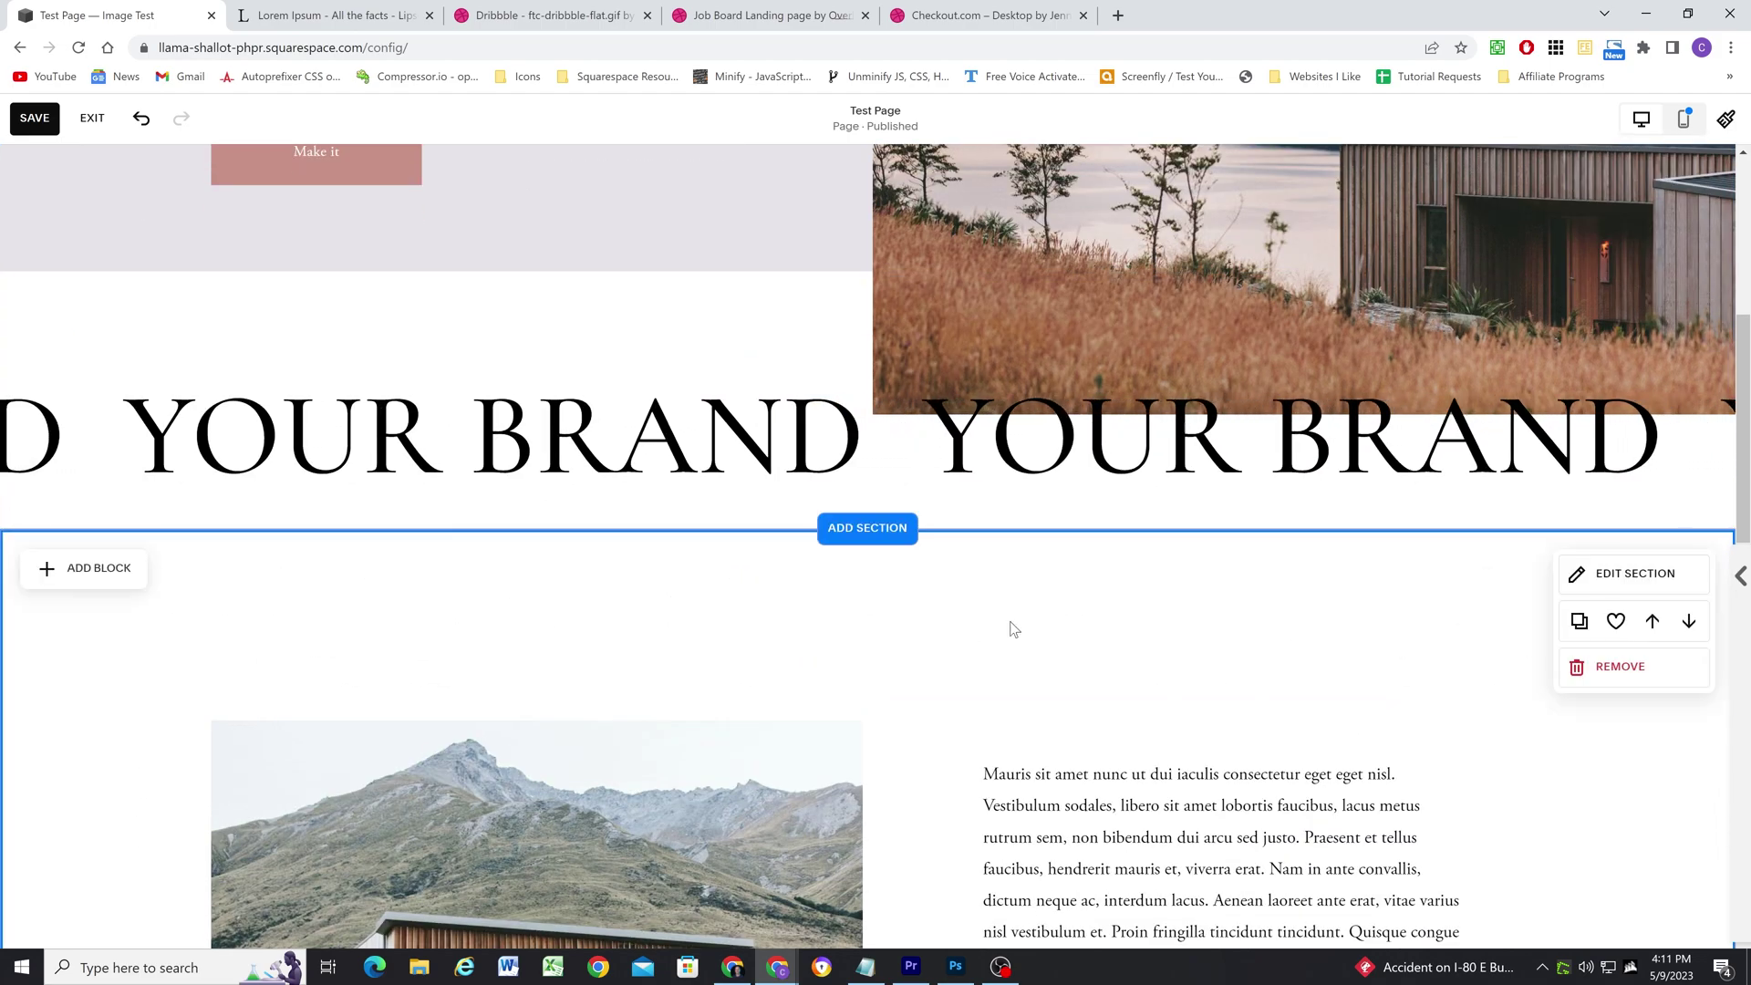
scroll(511, 442, "down", 1)
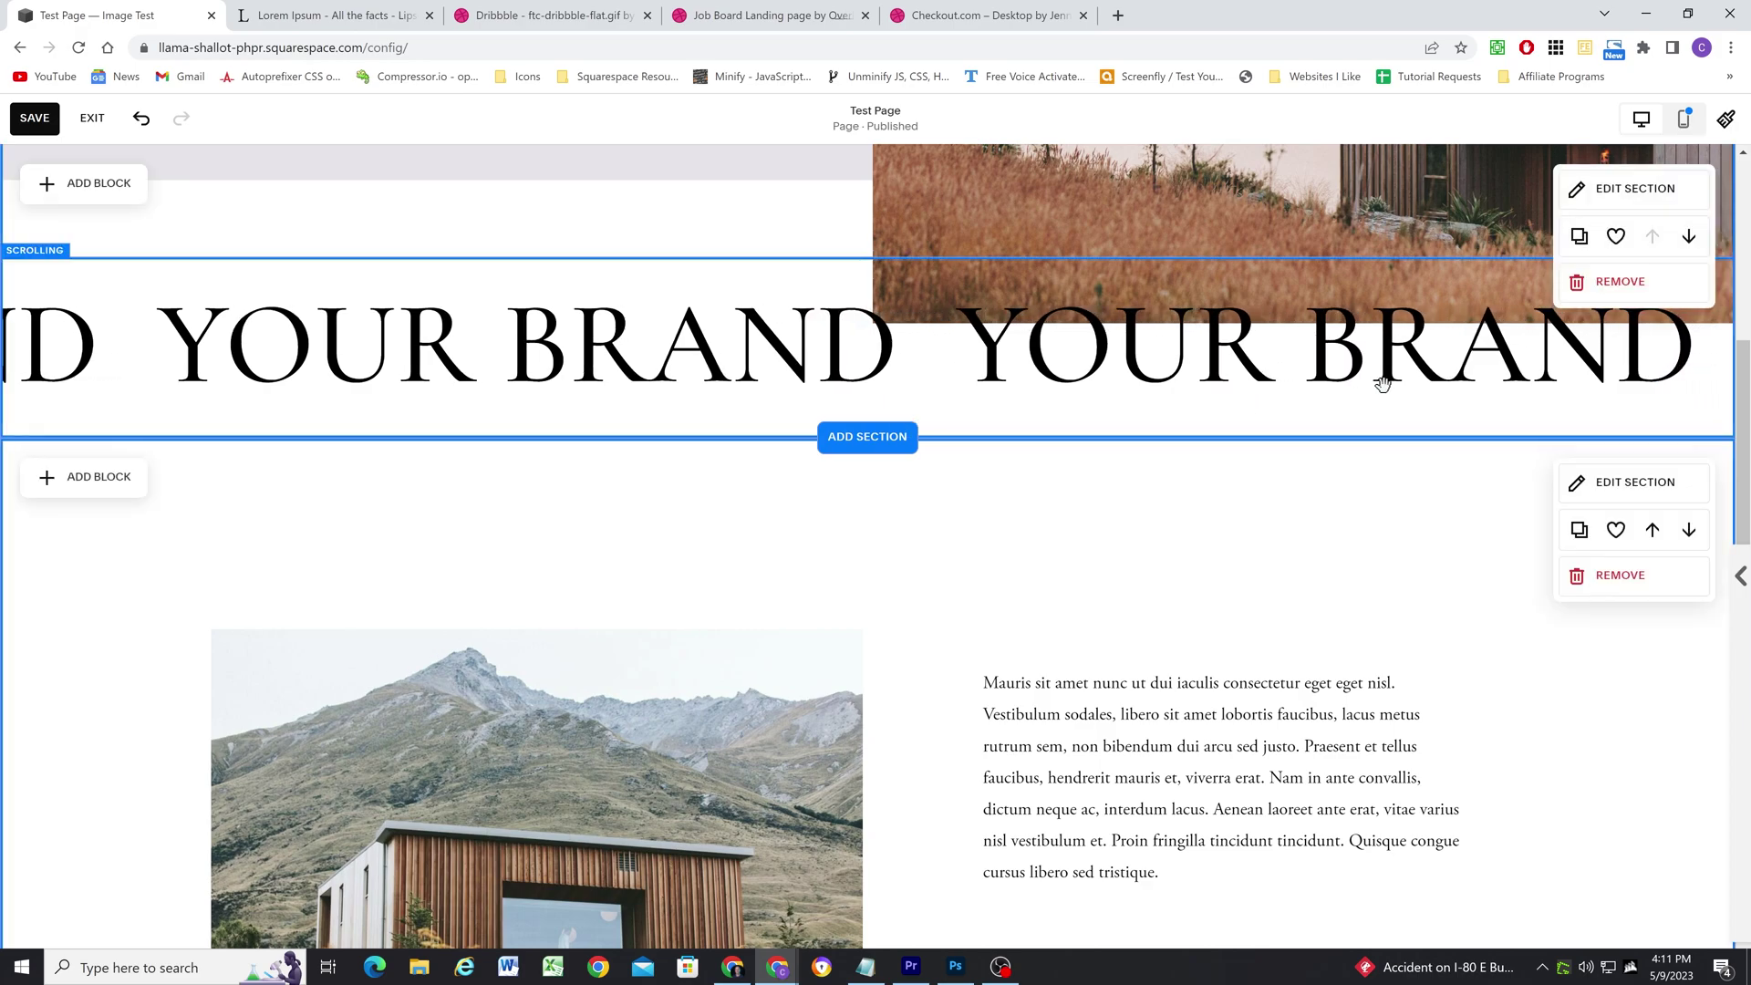
left_click_drag(663, 712, 640, 612)
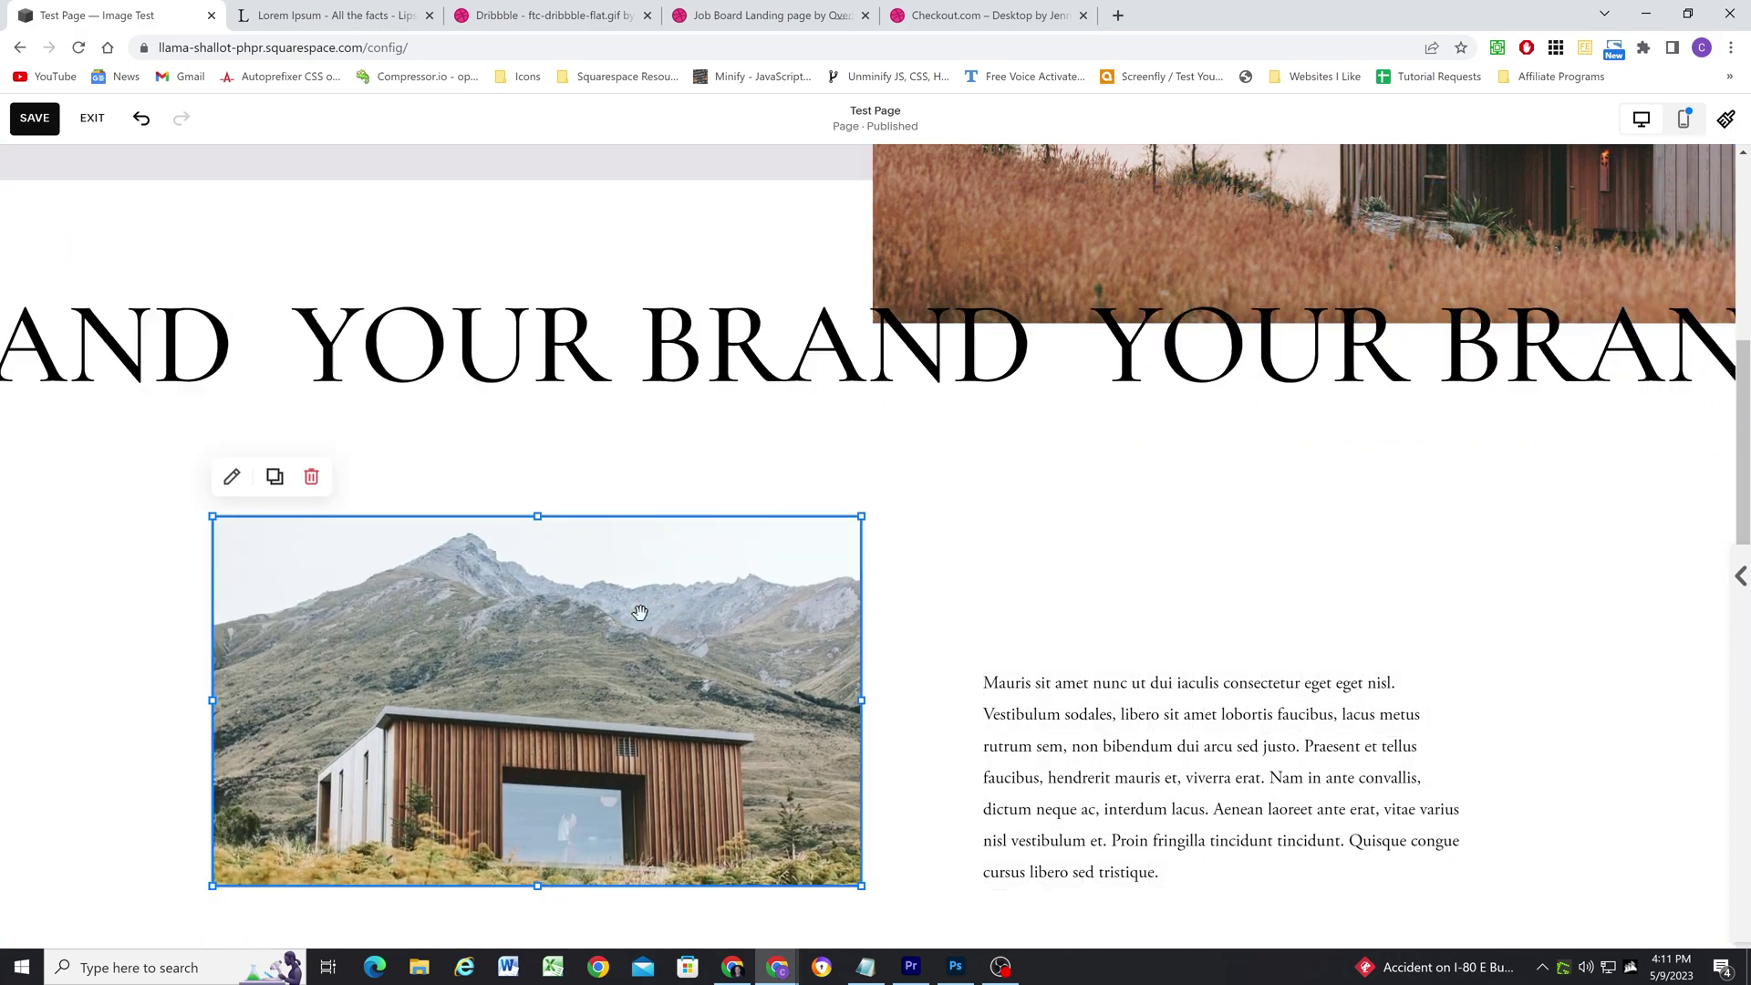
Step: Paste a copy of the mountain image under the marquee and resize the white block behind it
left_click(479, 278)
key("ctrl+v")
left_click_drag(531, 351, 547, 492)
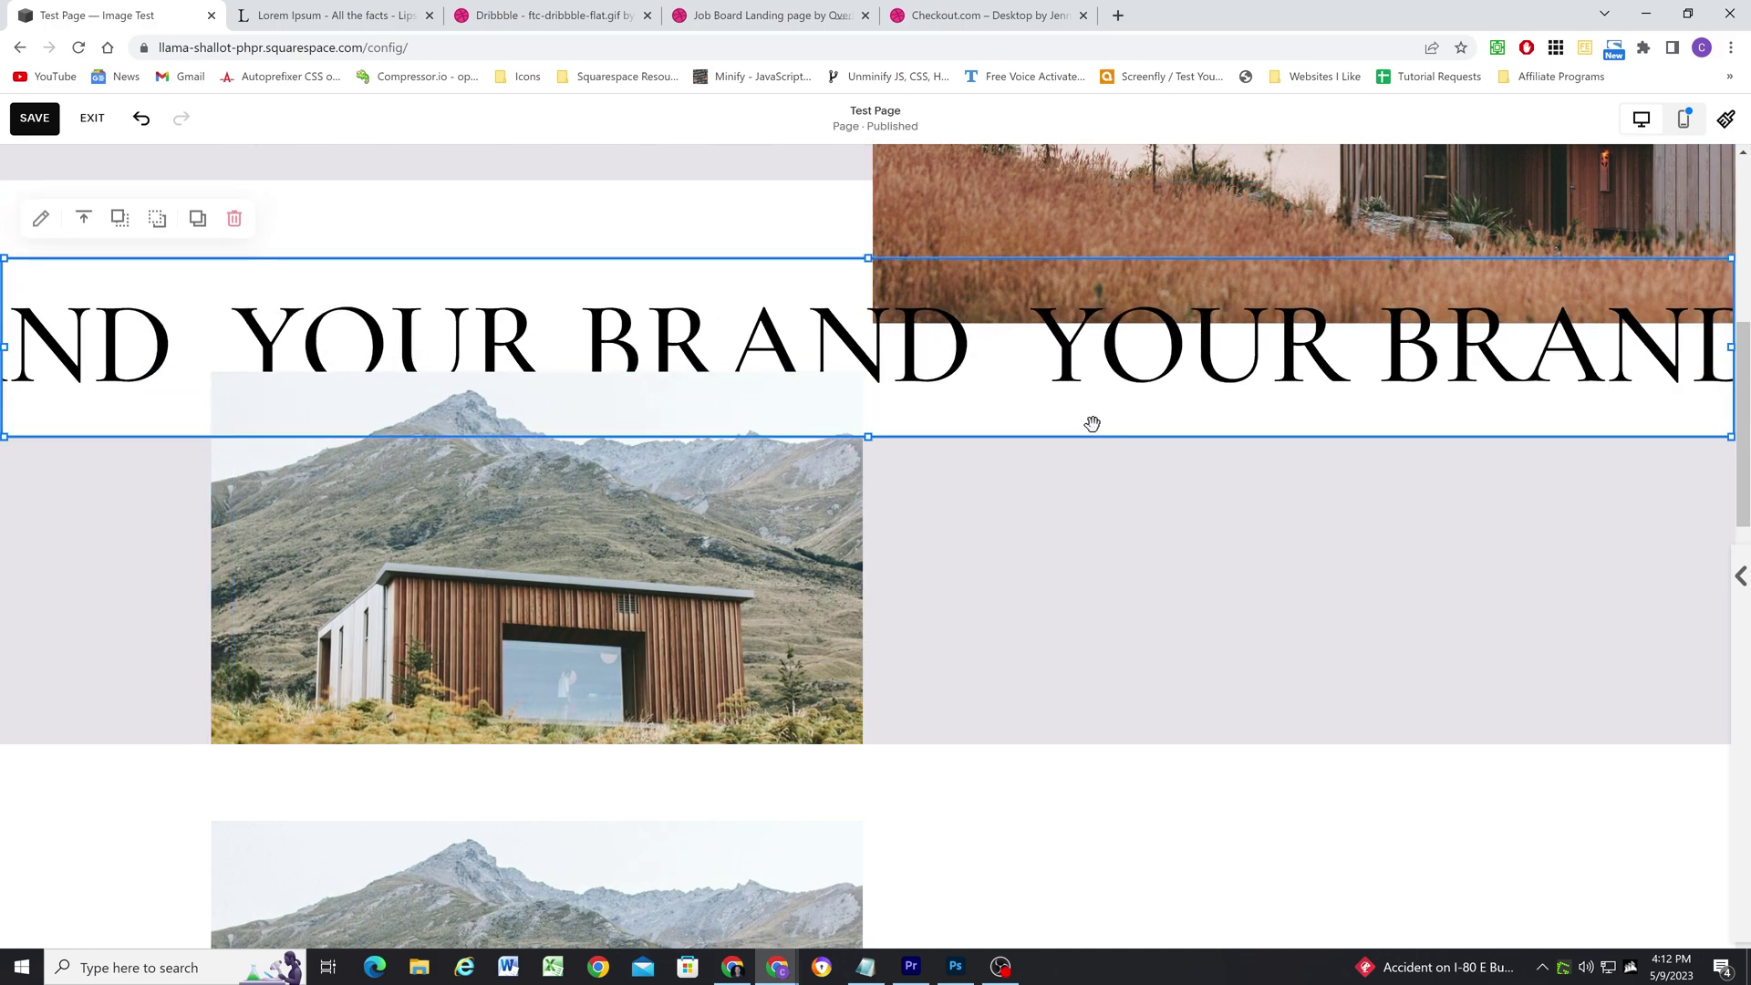
left_click_drag(866, 437, 876, 403)
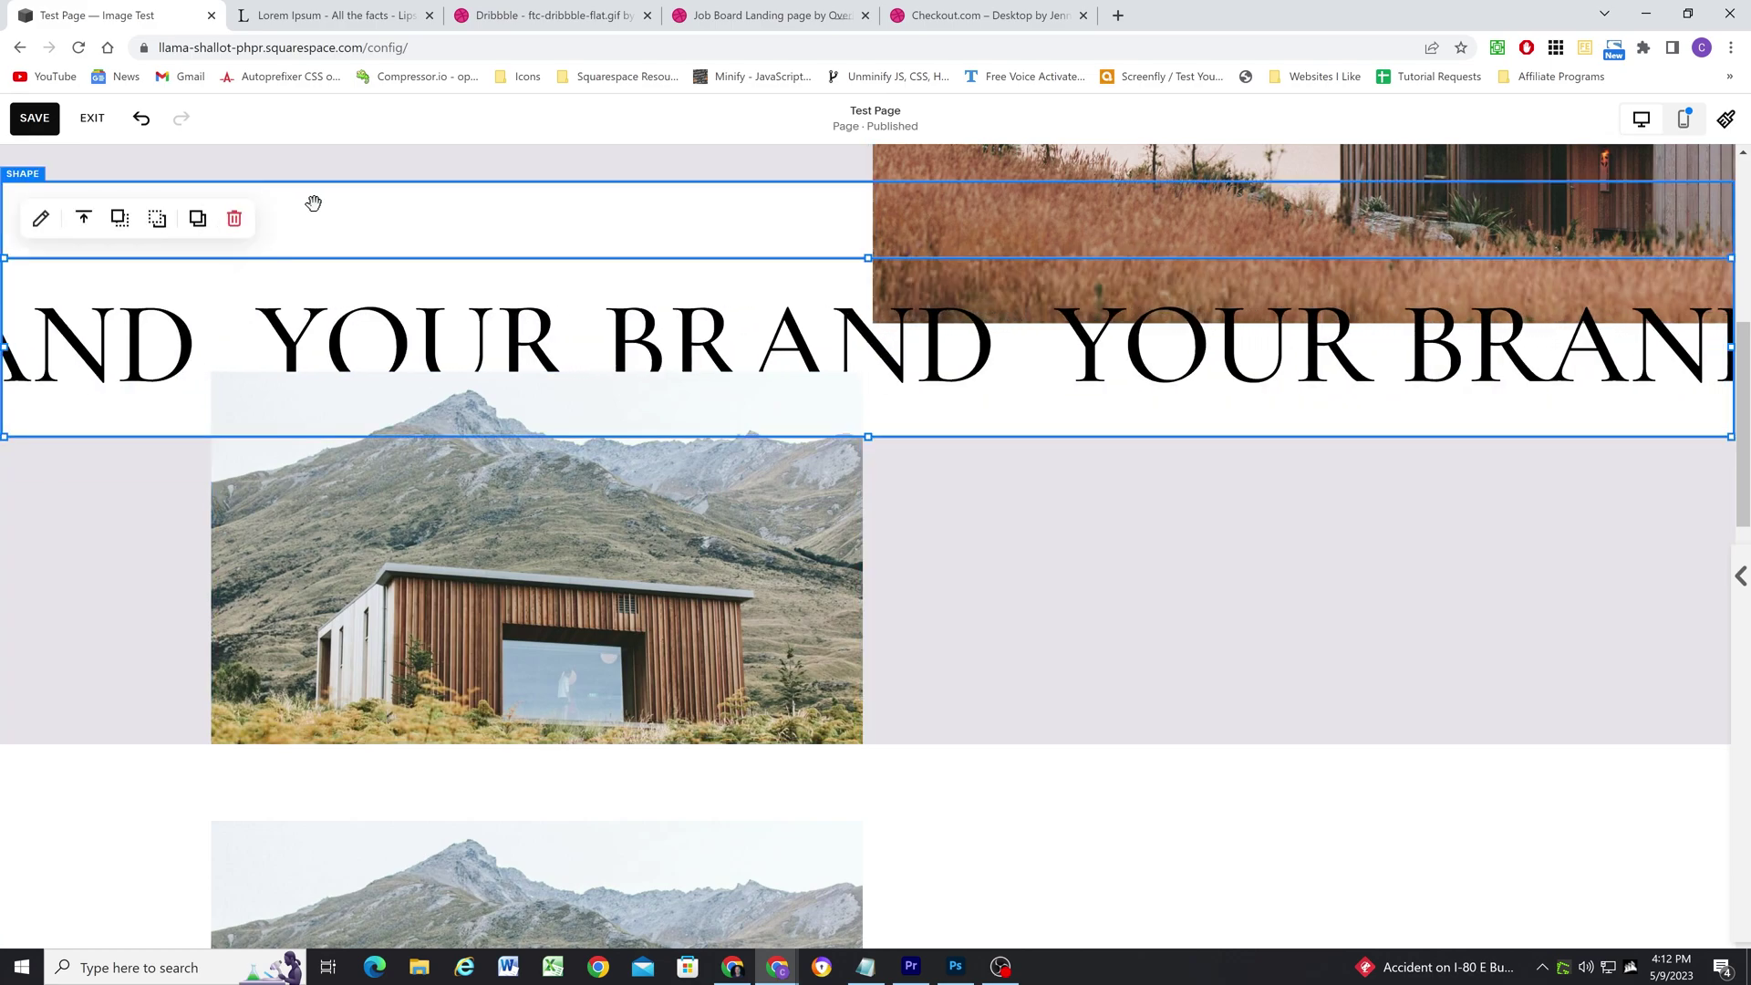
left_click(868, 776)
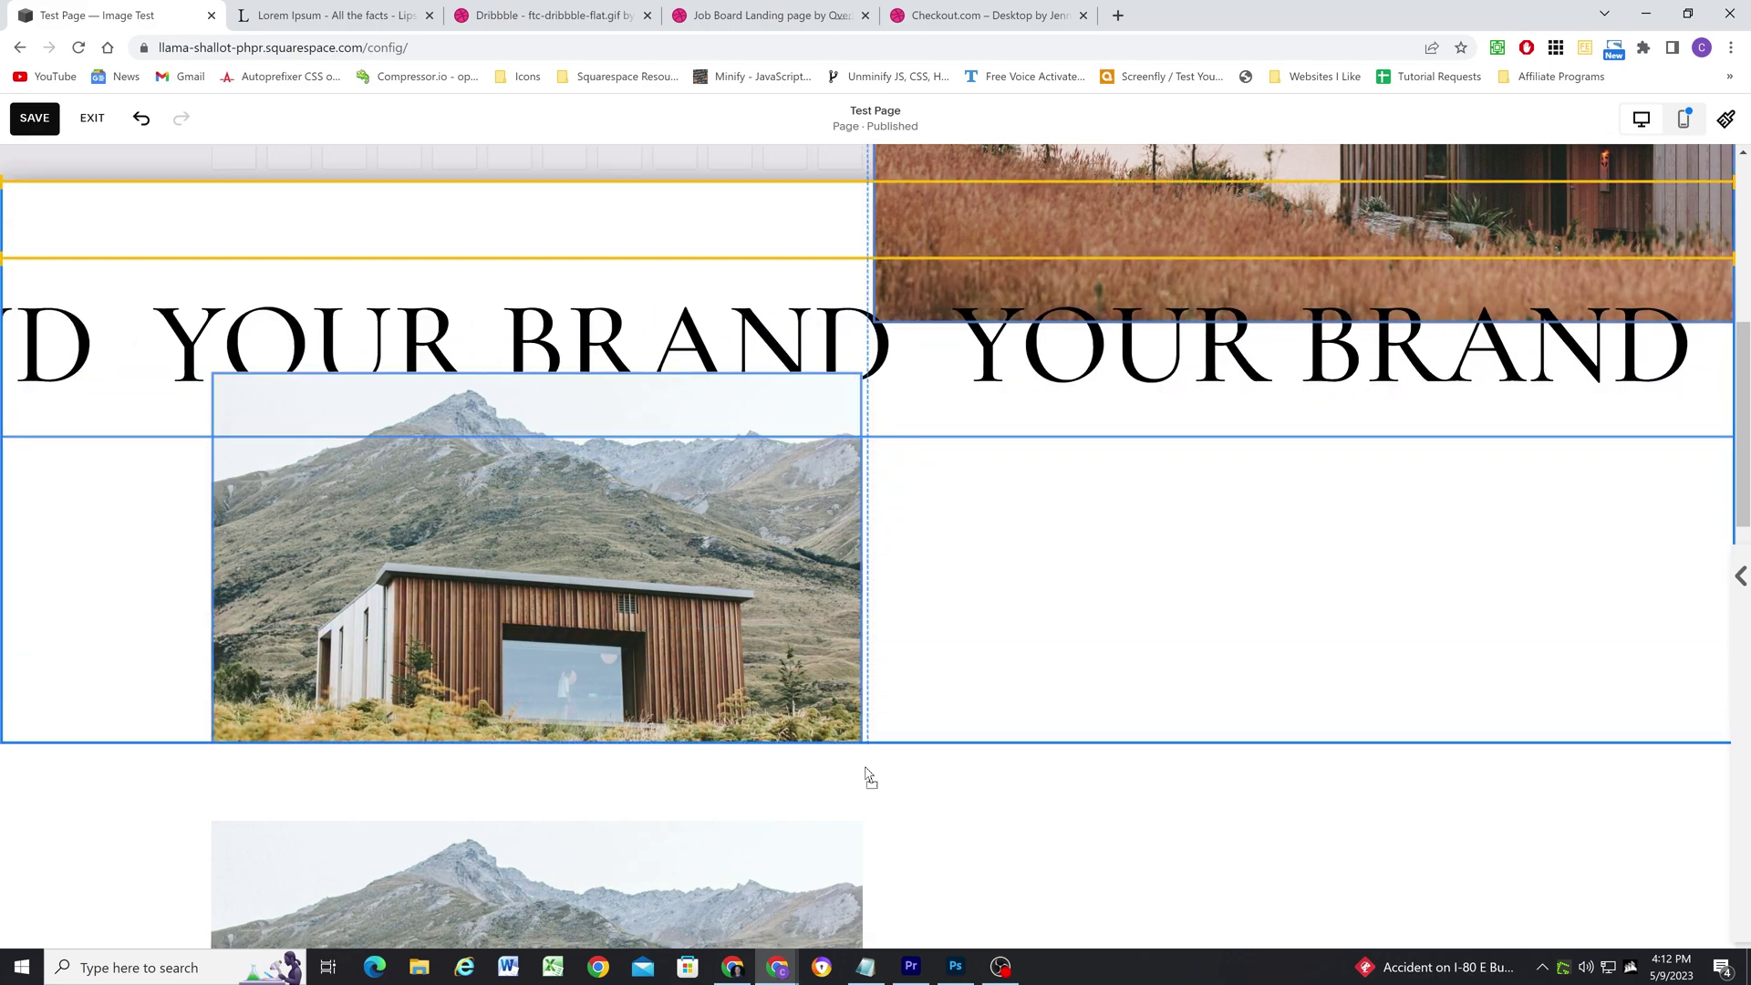
Step: Move the paragraph lower so it sits beside the pasted mountain image
scroll(1013, 629, "up", 6)
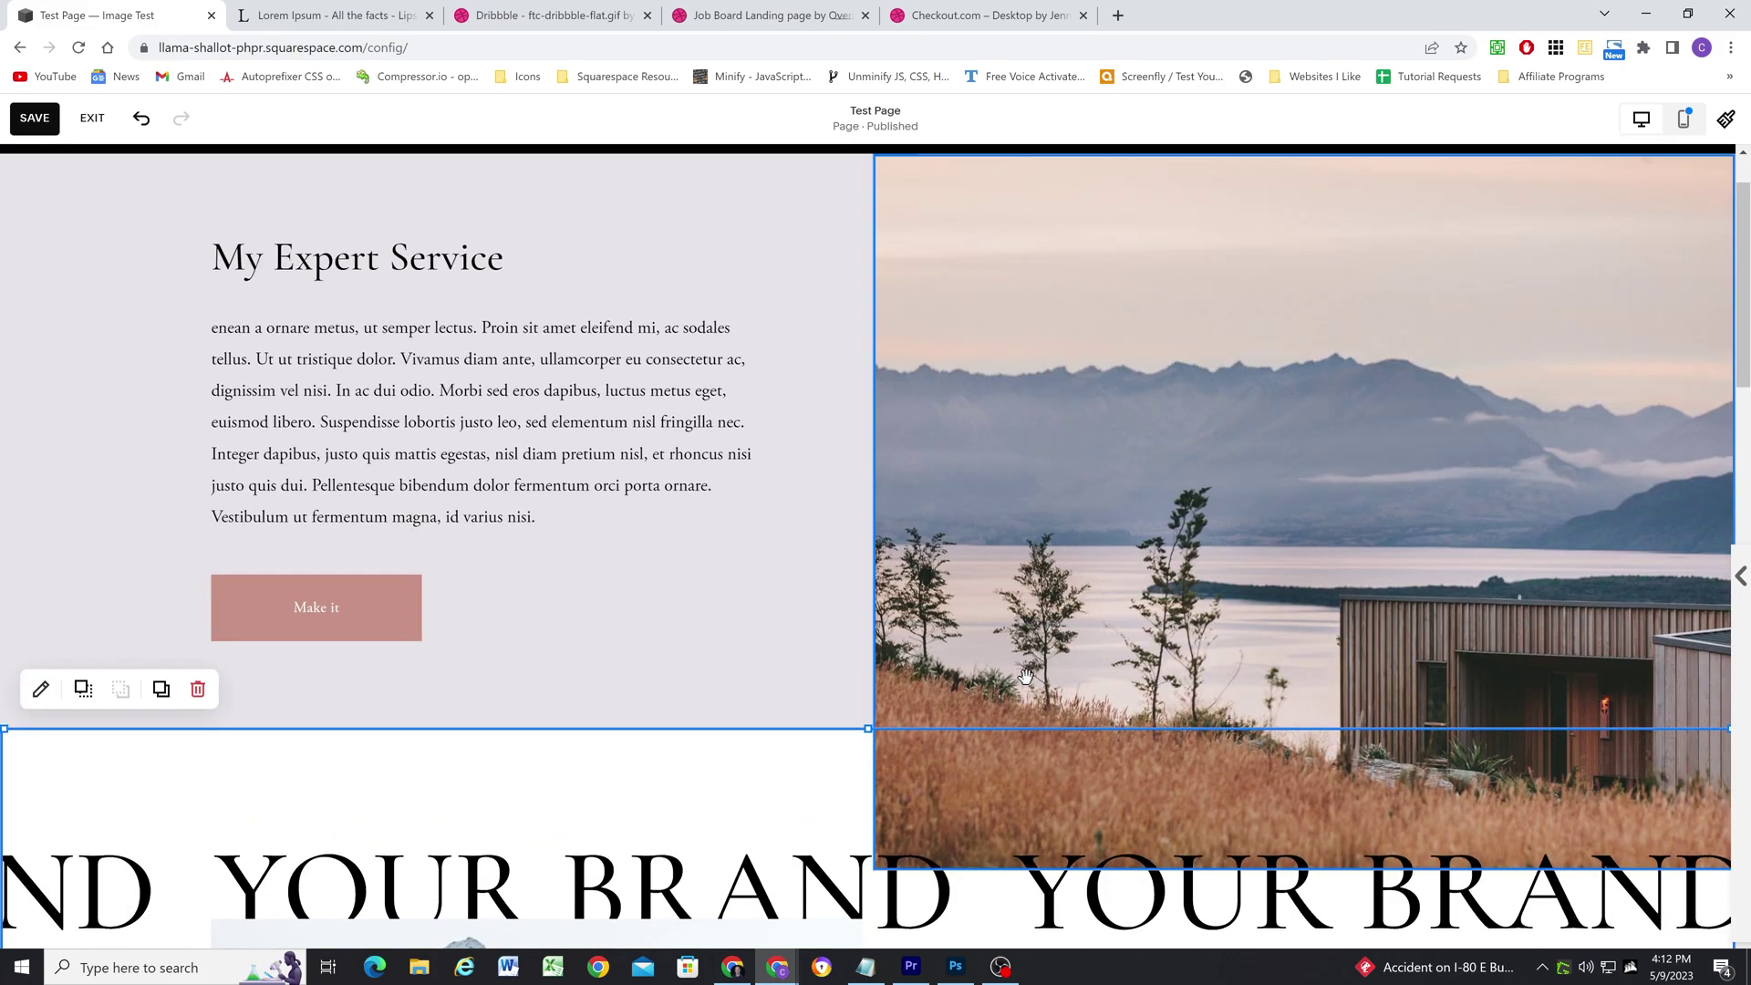
scroll(1025, 663, "down", 3)
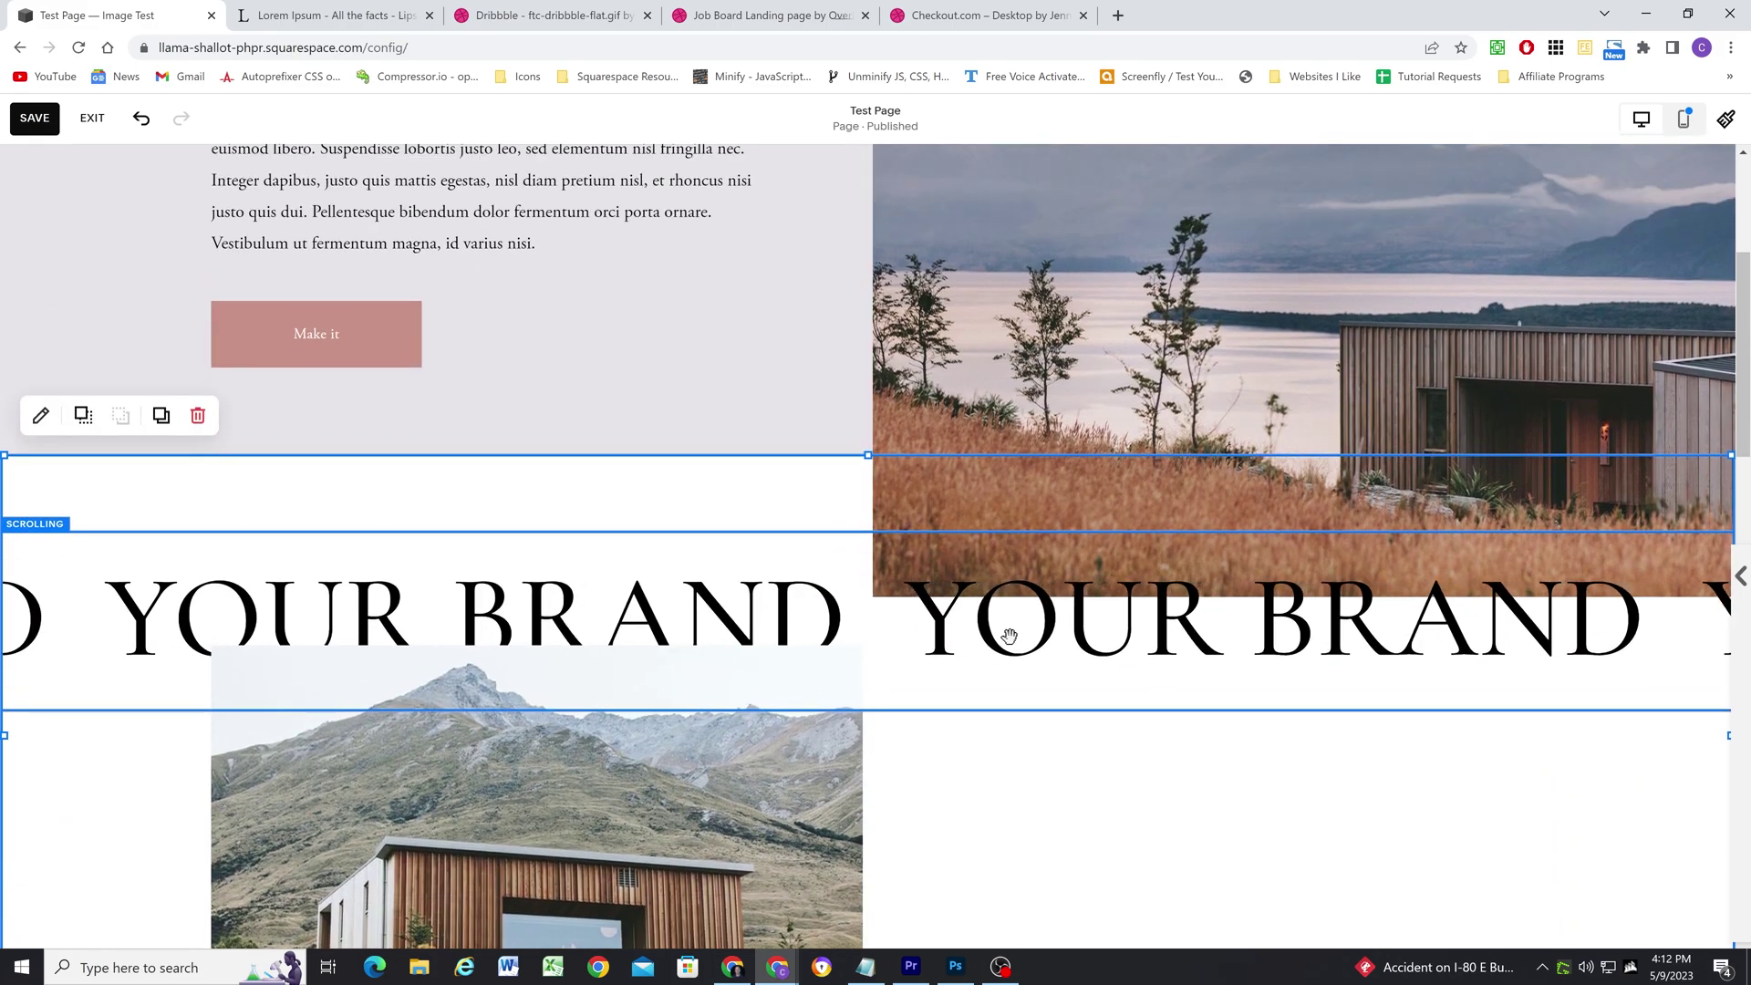
scroll(1012, 547, "up", 1)
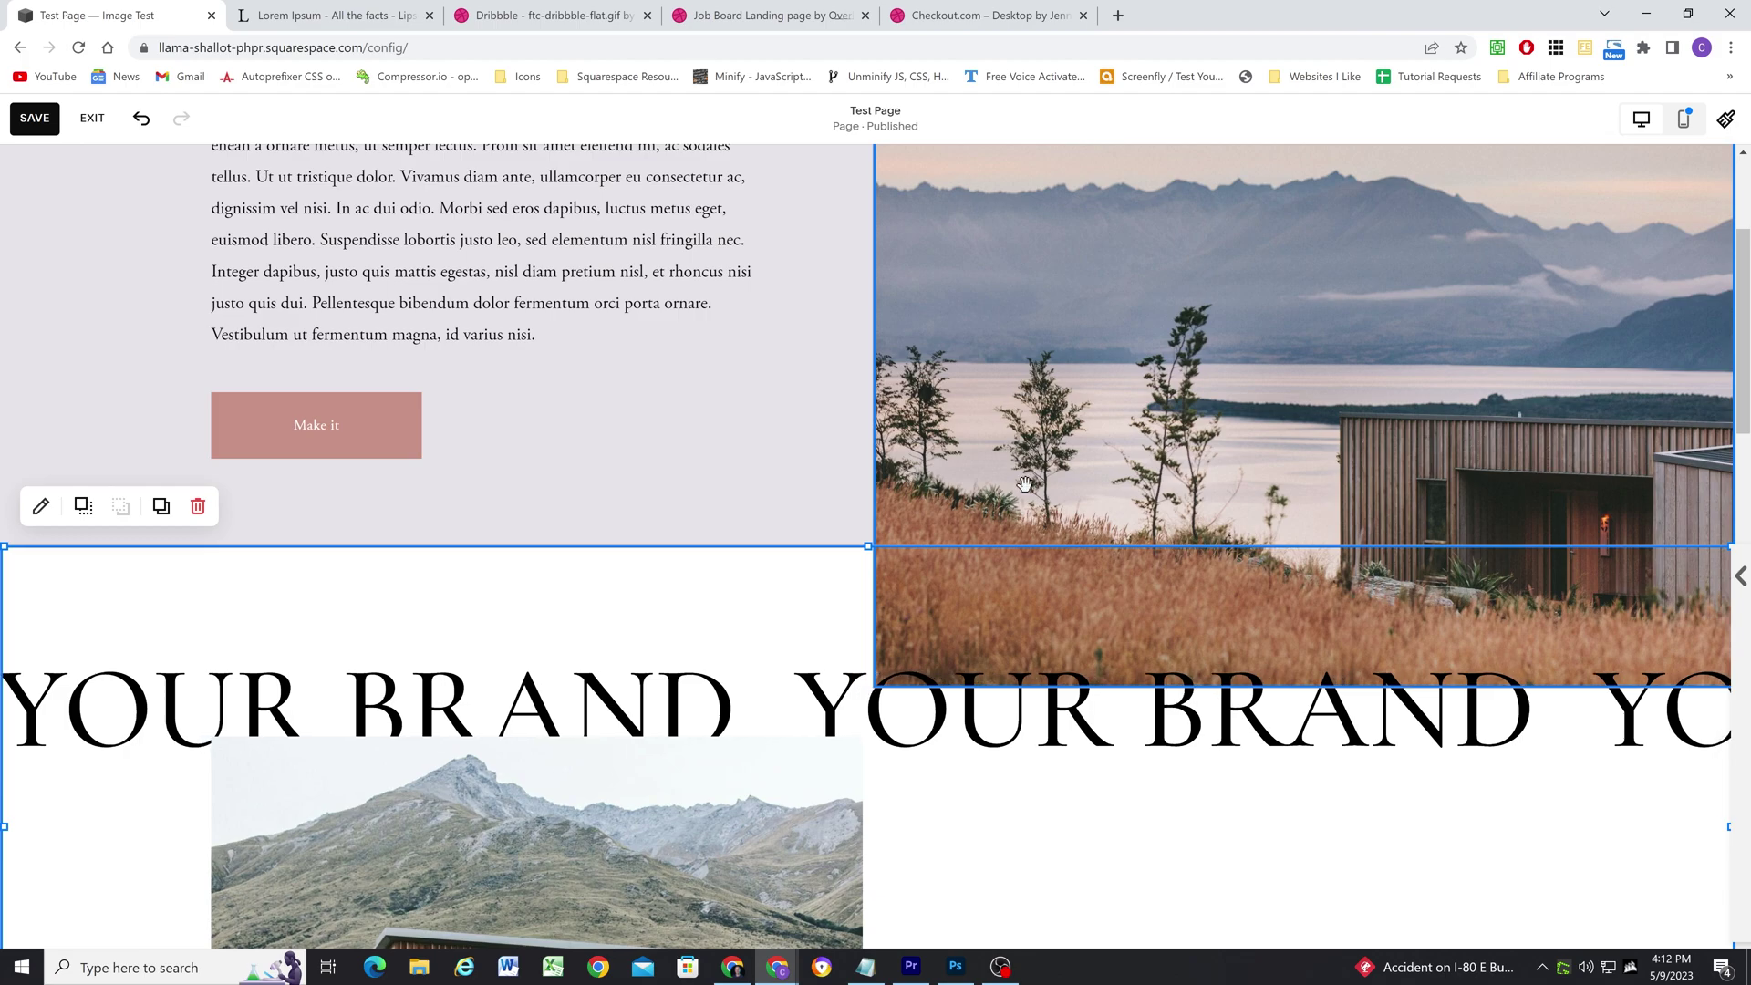
scroll(1024, 501, "up", 2)
scroll(639, 720, "down", 5)
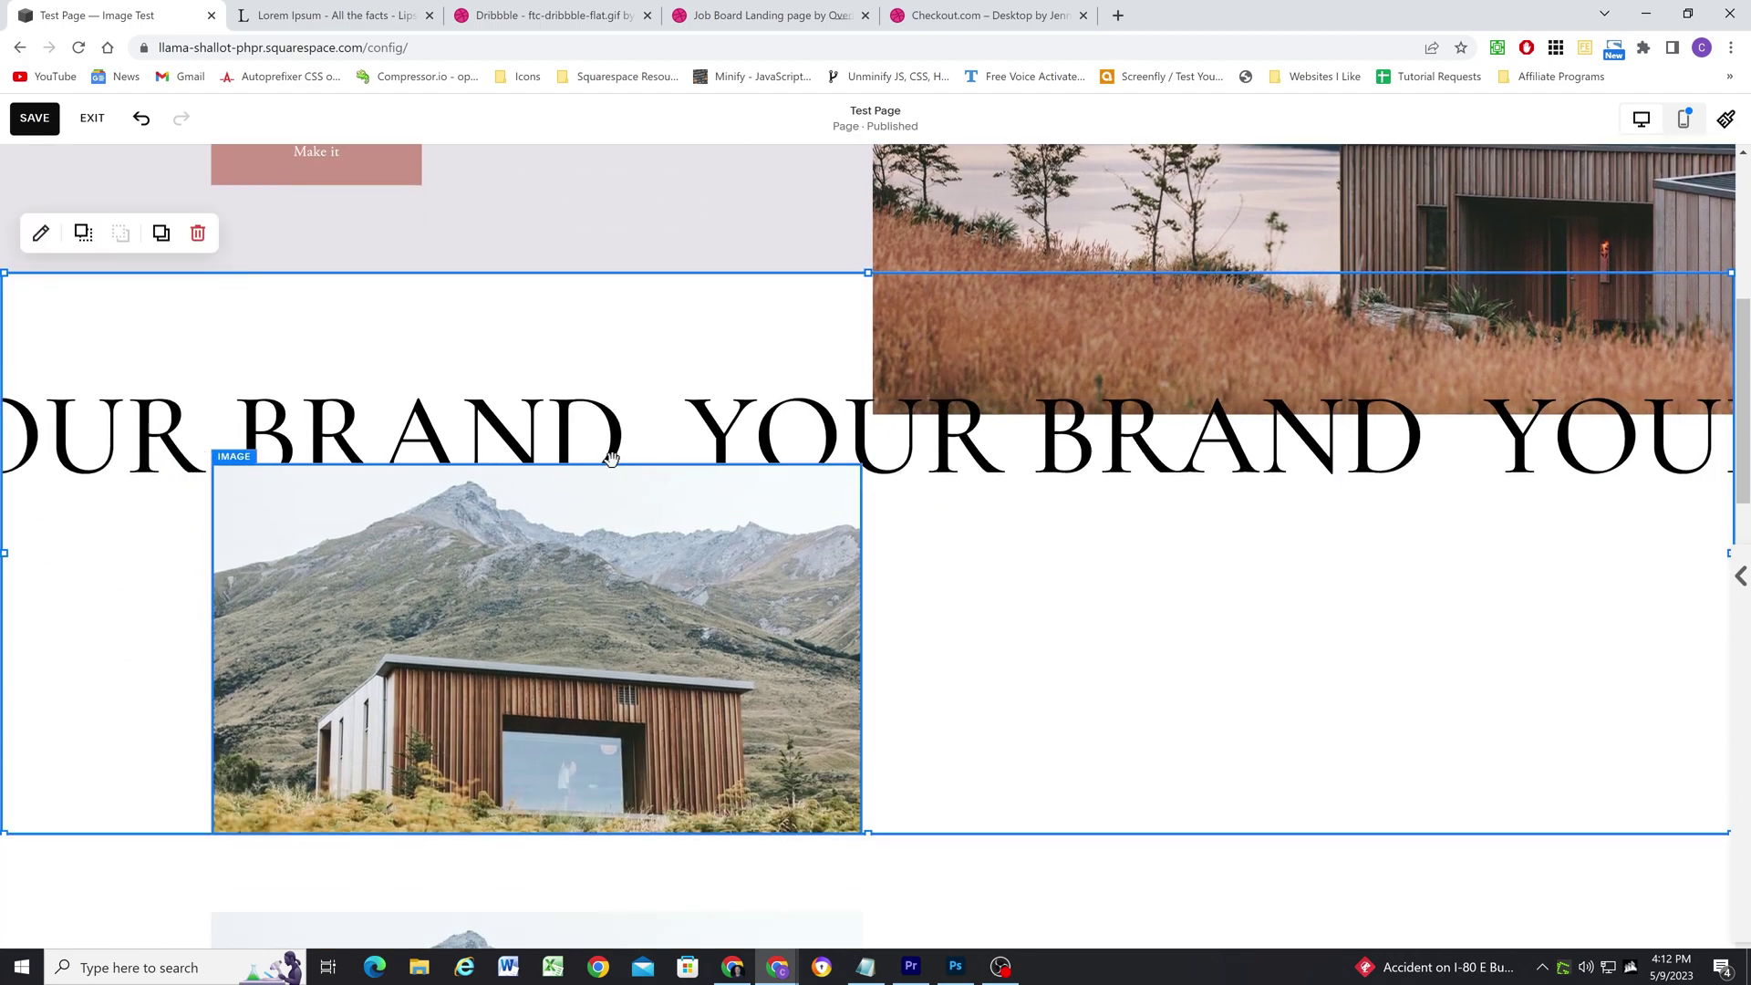
scroll(802, 575, "down", 3)
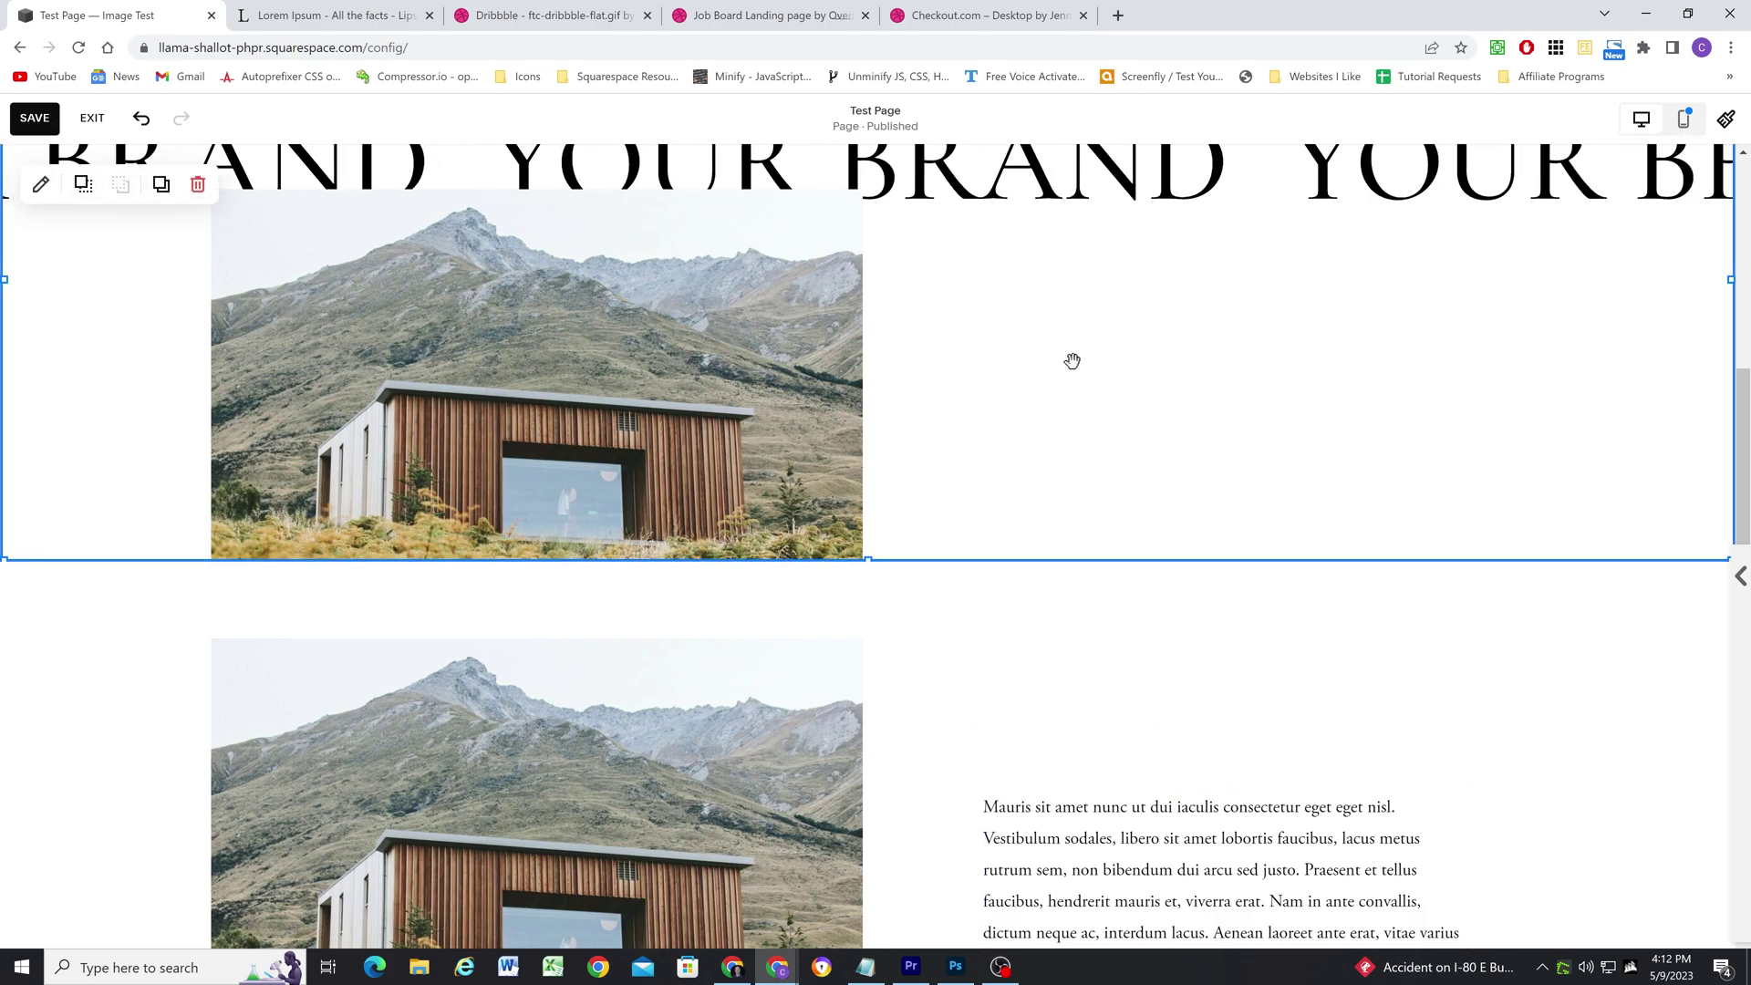
left_click_drag(1262, 328, 1258, 449)
scroll(1258, 450, "down", 3)
Step: Remove the leftover mountain-cabin section and lengthen the combined section above What do you do?
left_click(1633, 333)
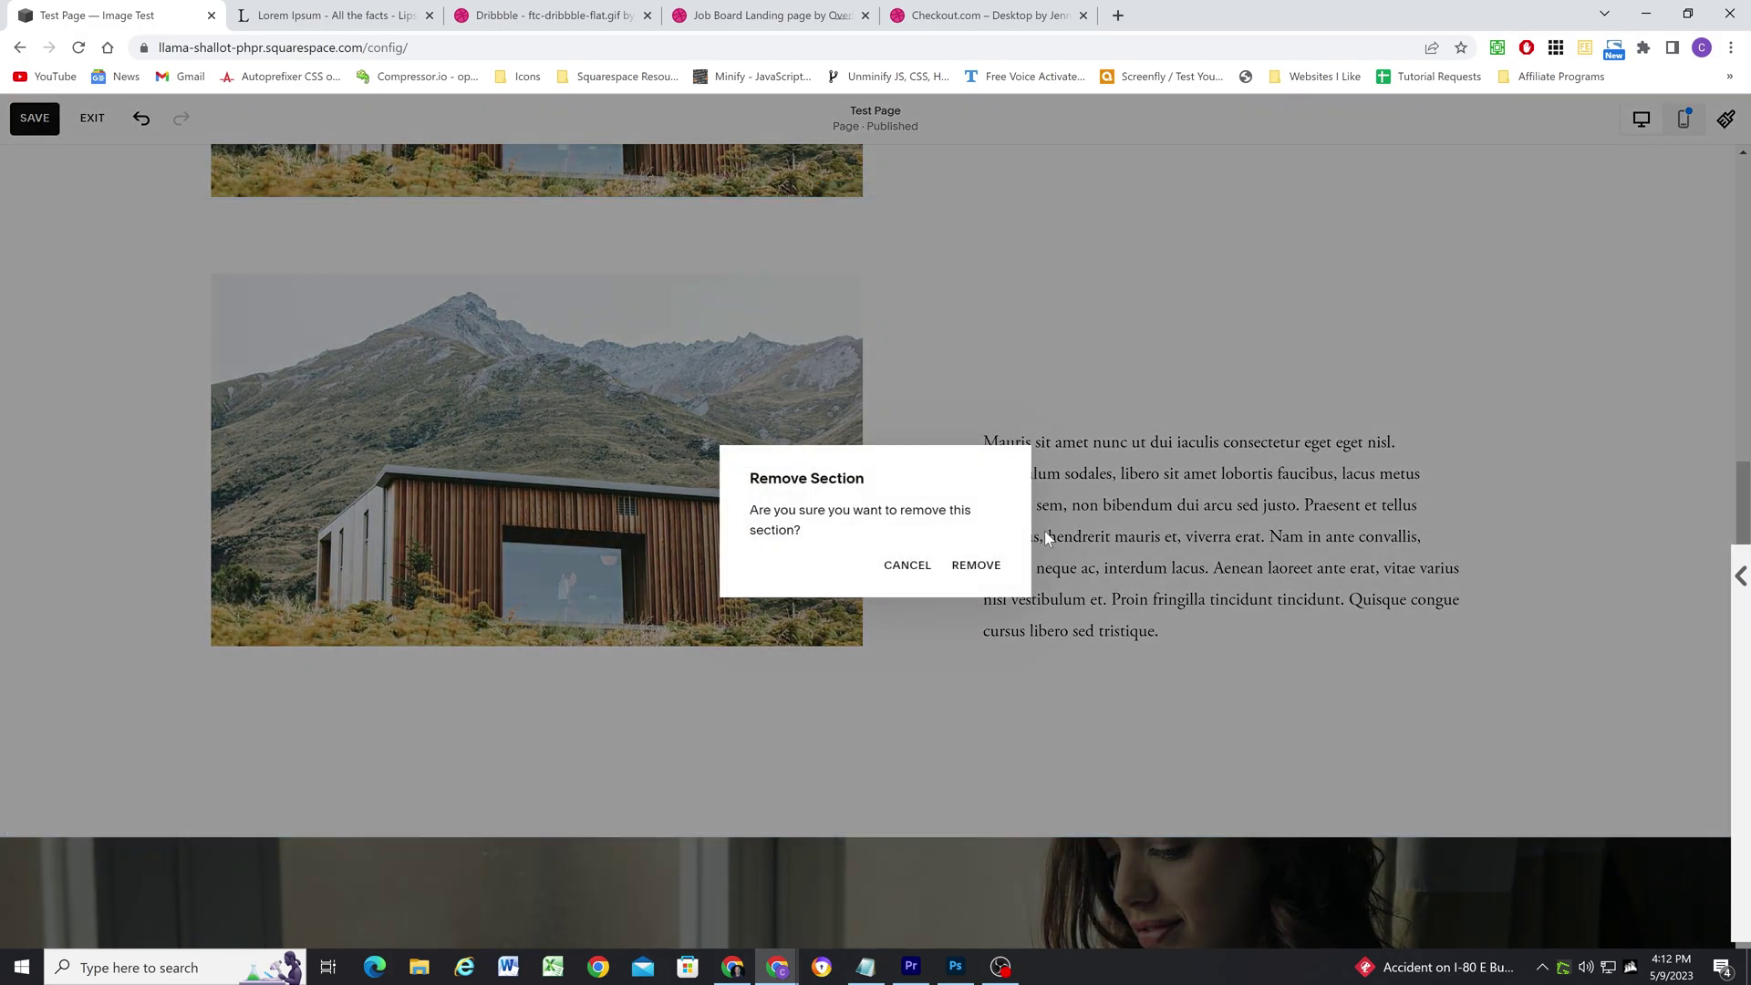
left_click(976, 566)
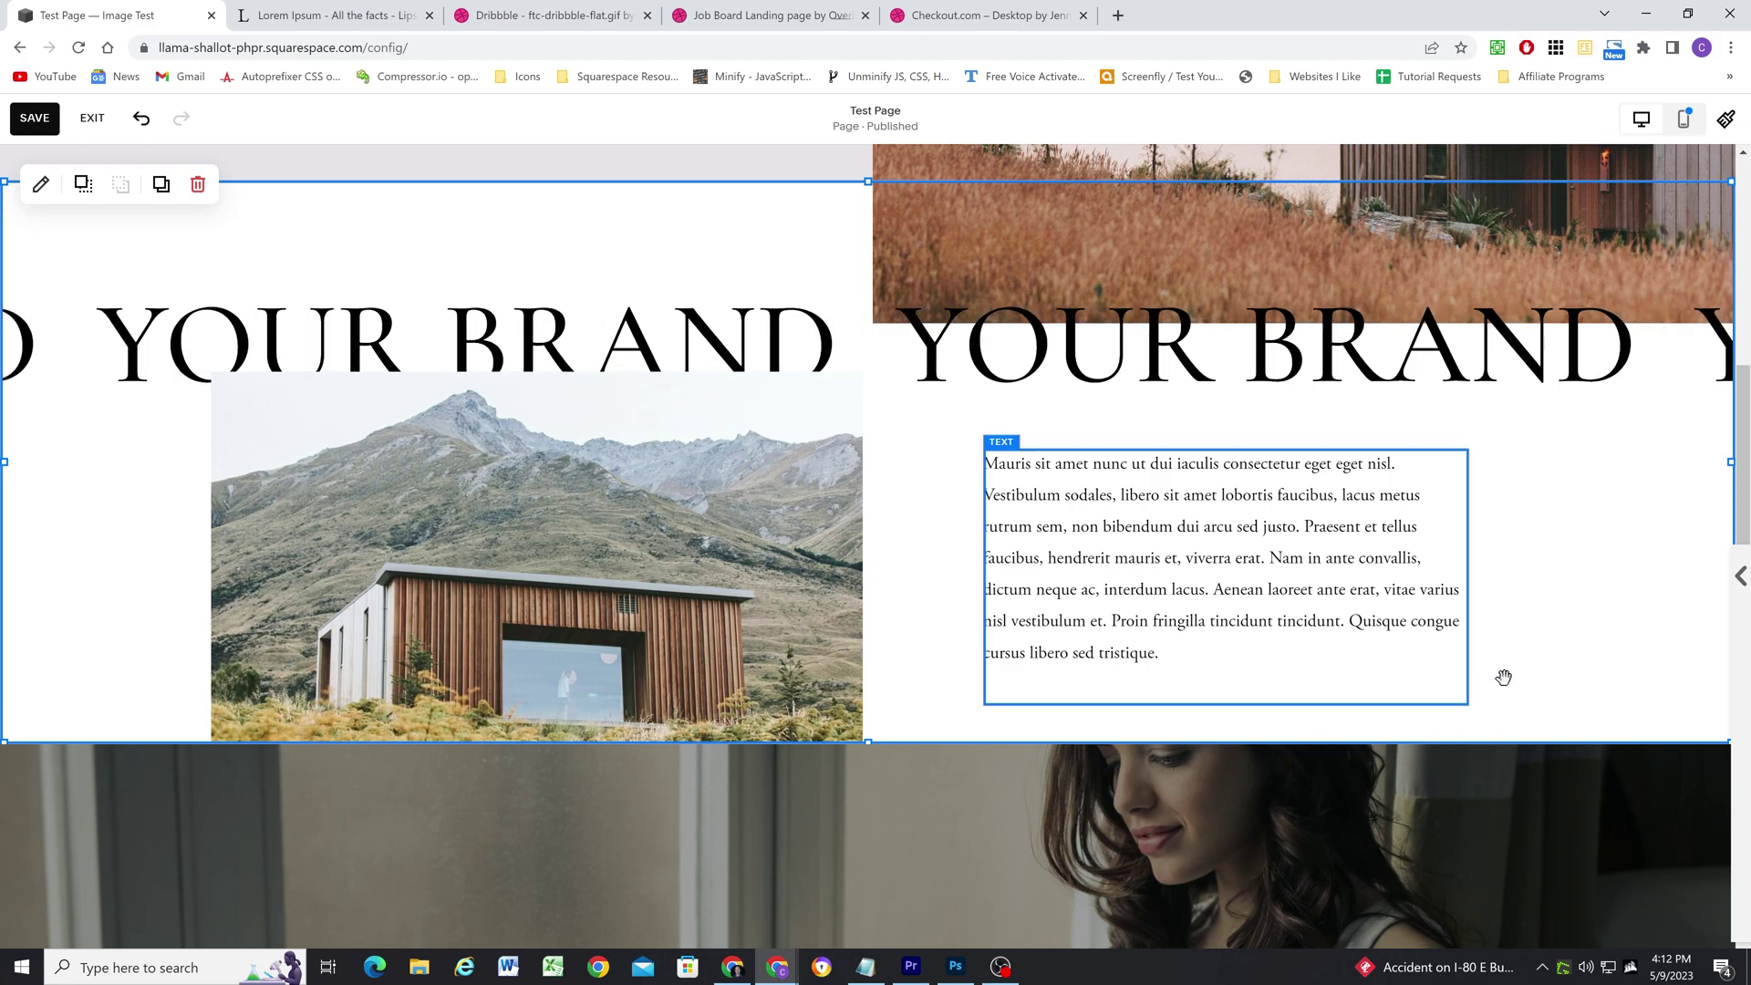
scroll(1540, 659, "down", 2)
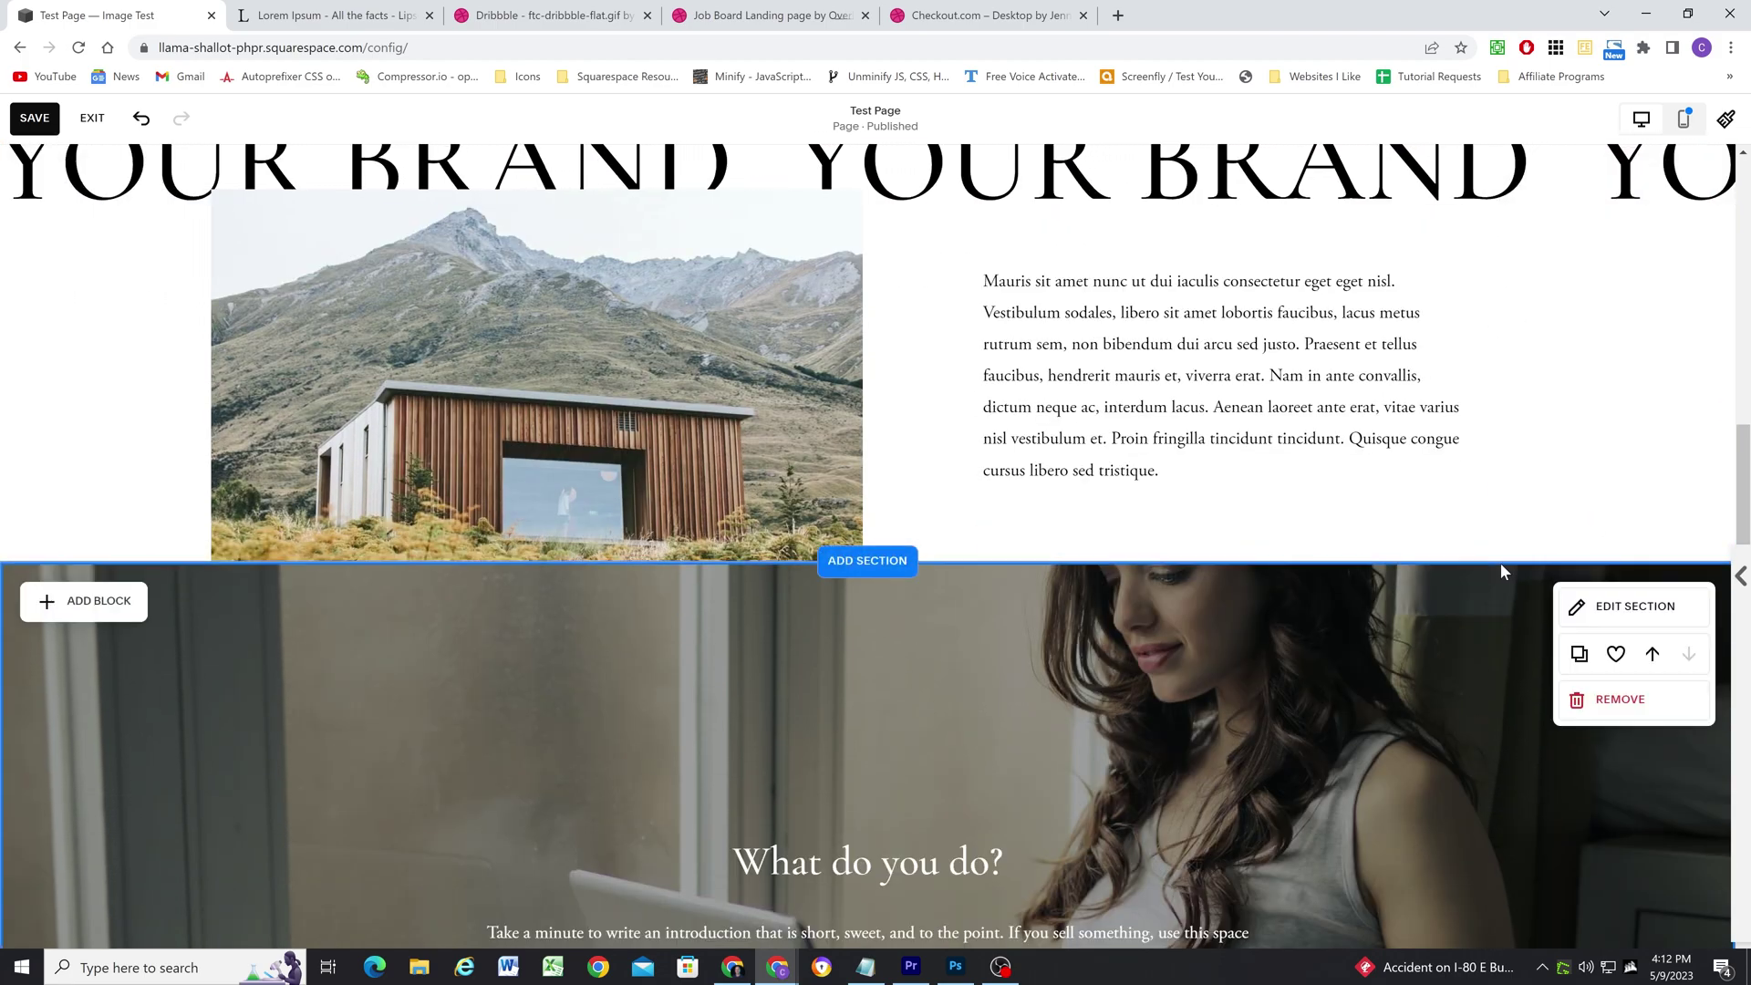
left_click_drag(1498, 560, 1501, 686)
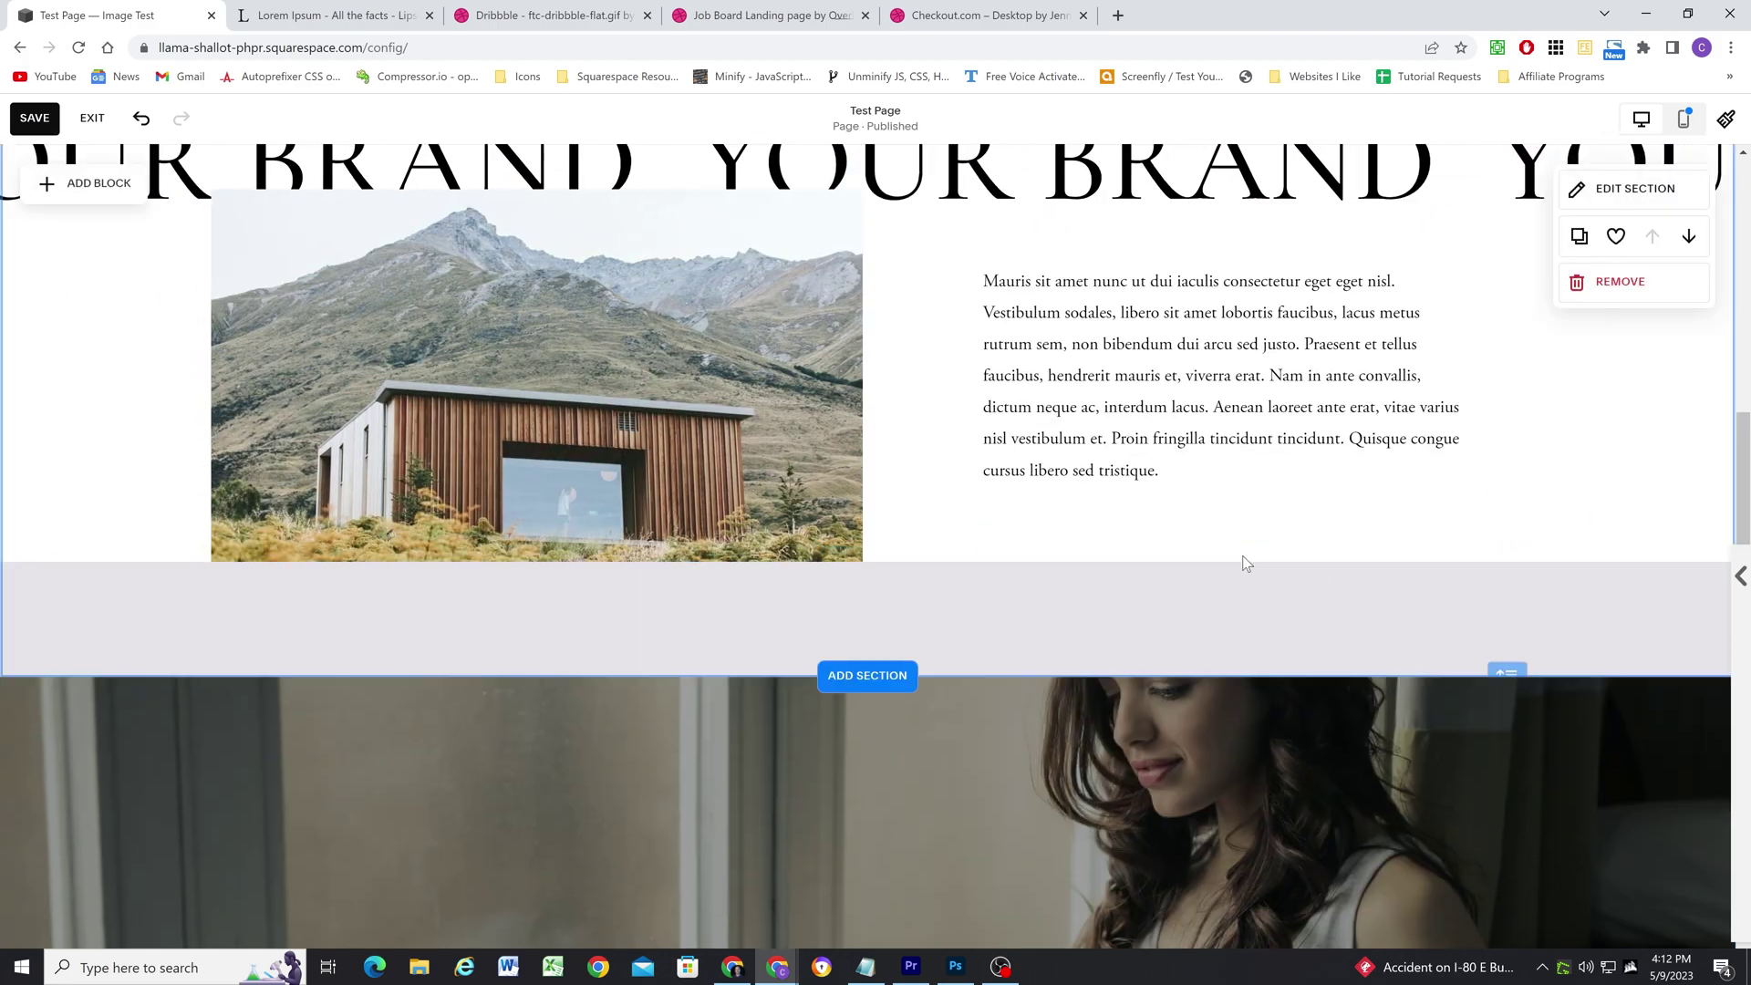
left_click_drag(876, 551, 871, 665)
Step: Stretch the cabin image block down a grid row to reach the section's bottom edge
scroll(925, 620, "up", 9)
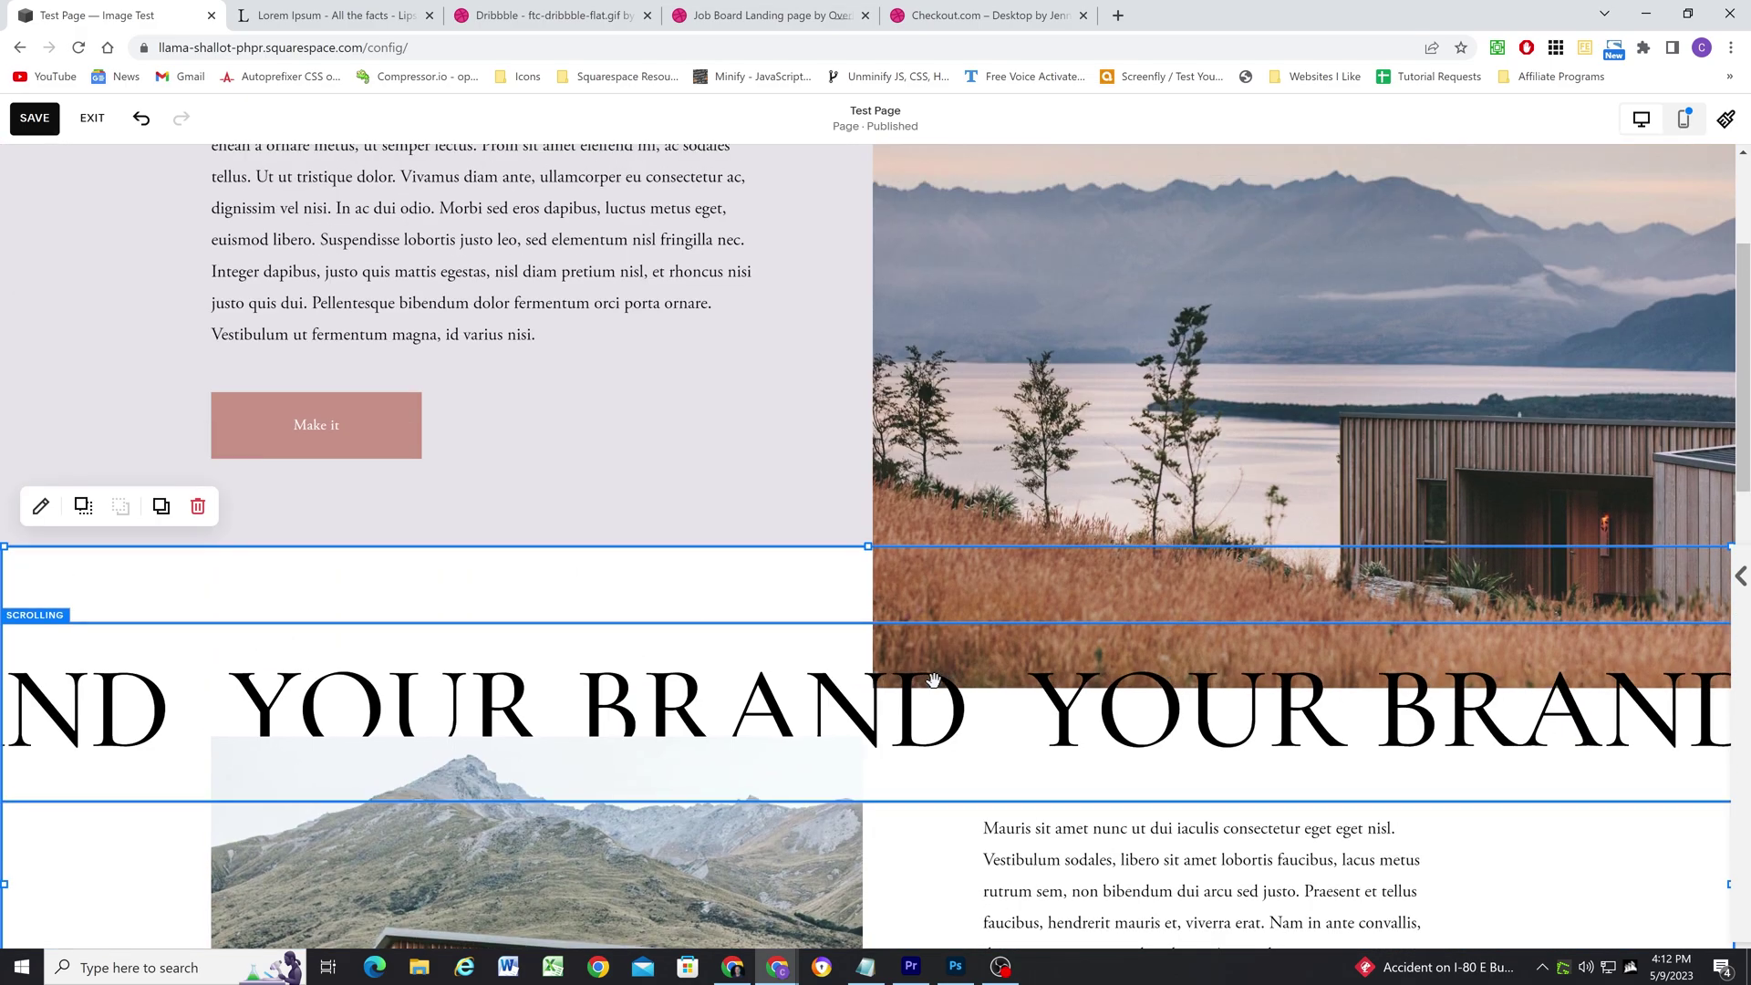
scroll(155, 364, "down", 6)
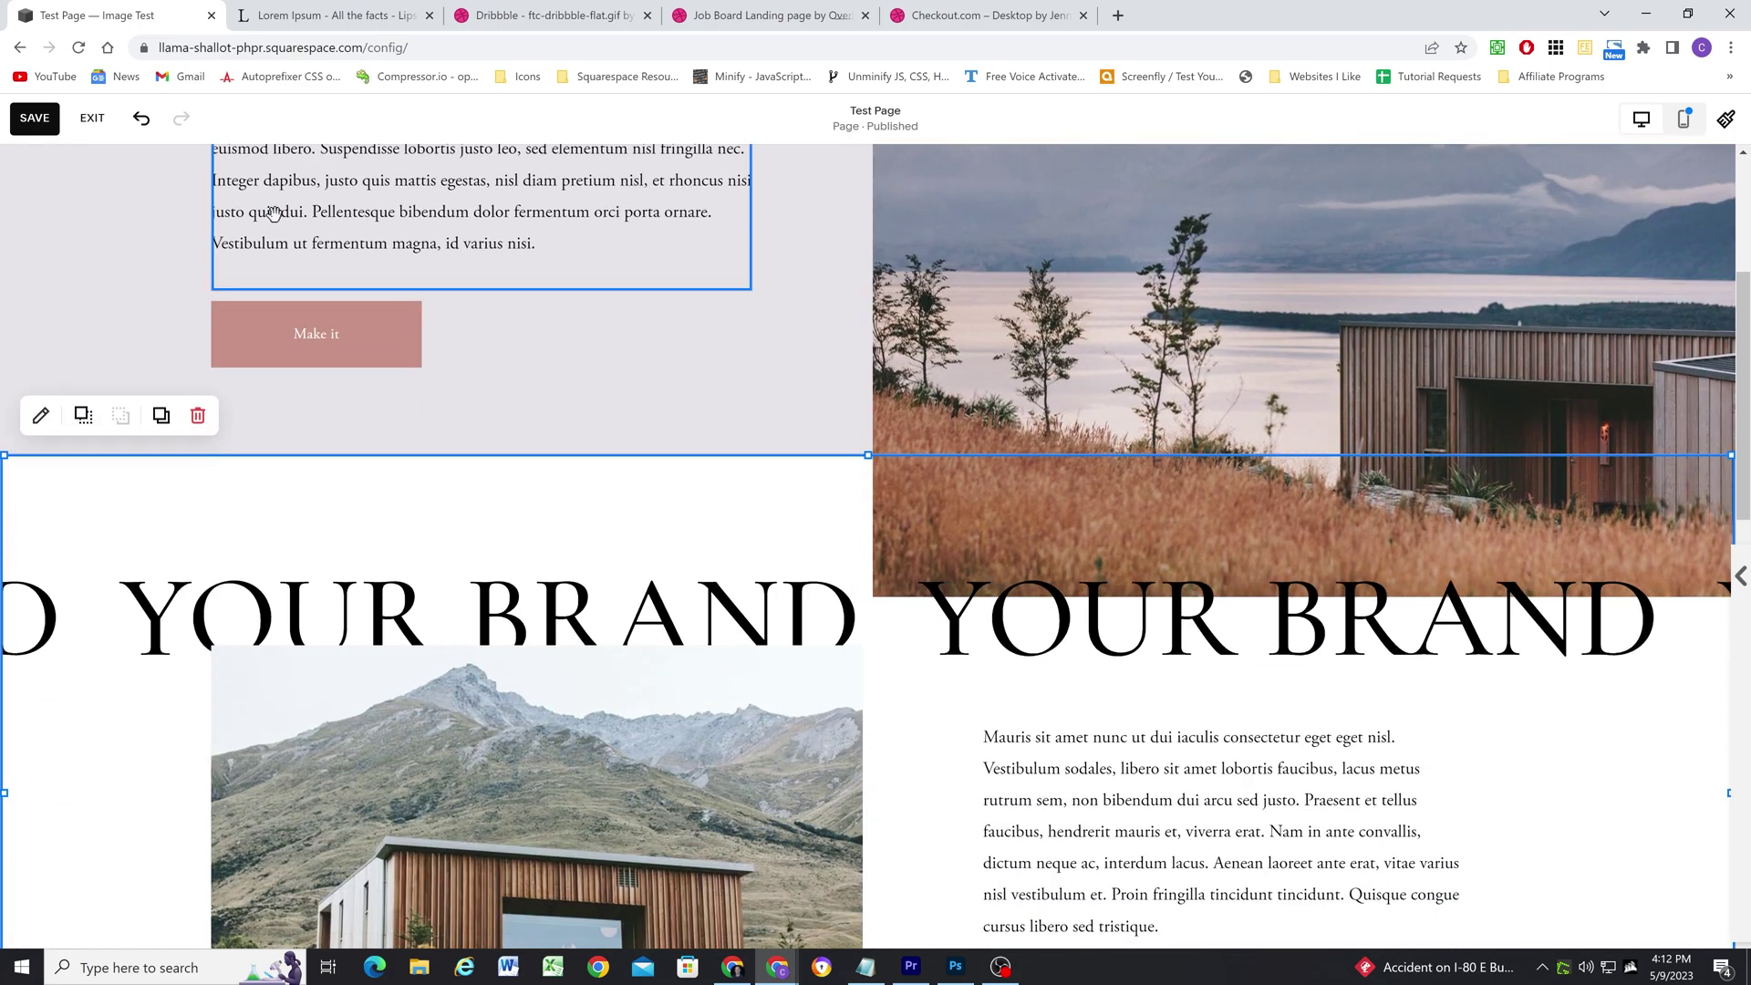
scroll(568, 446, "up", 8)
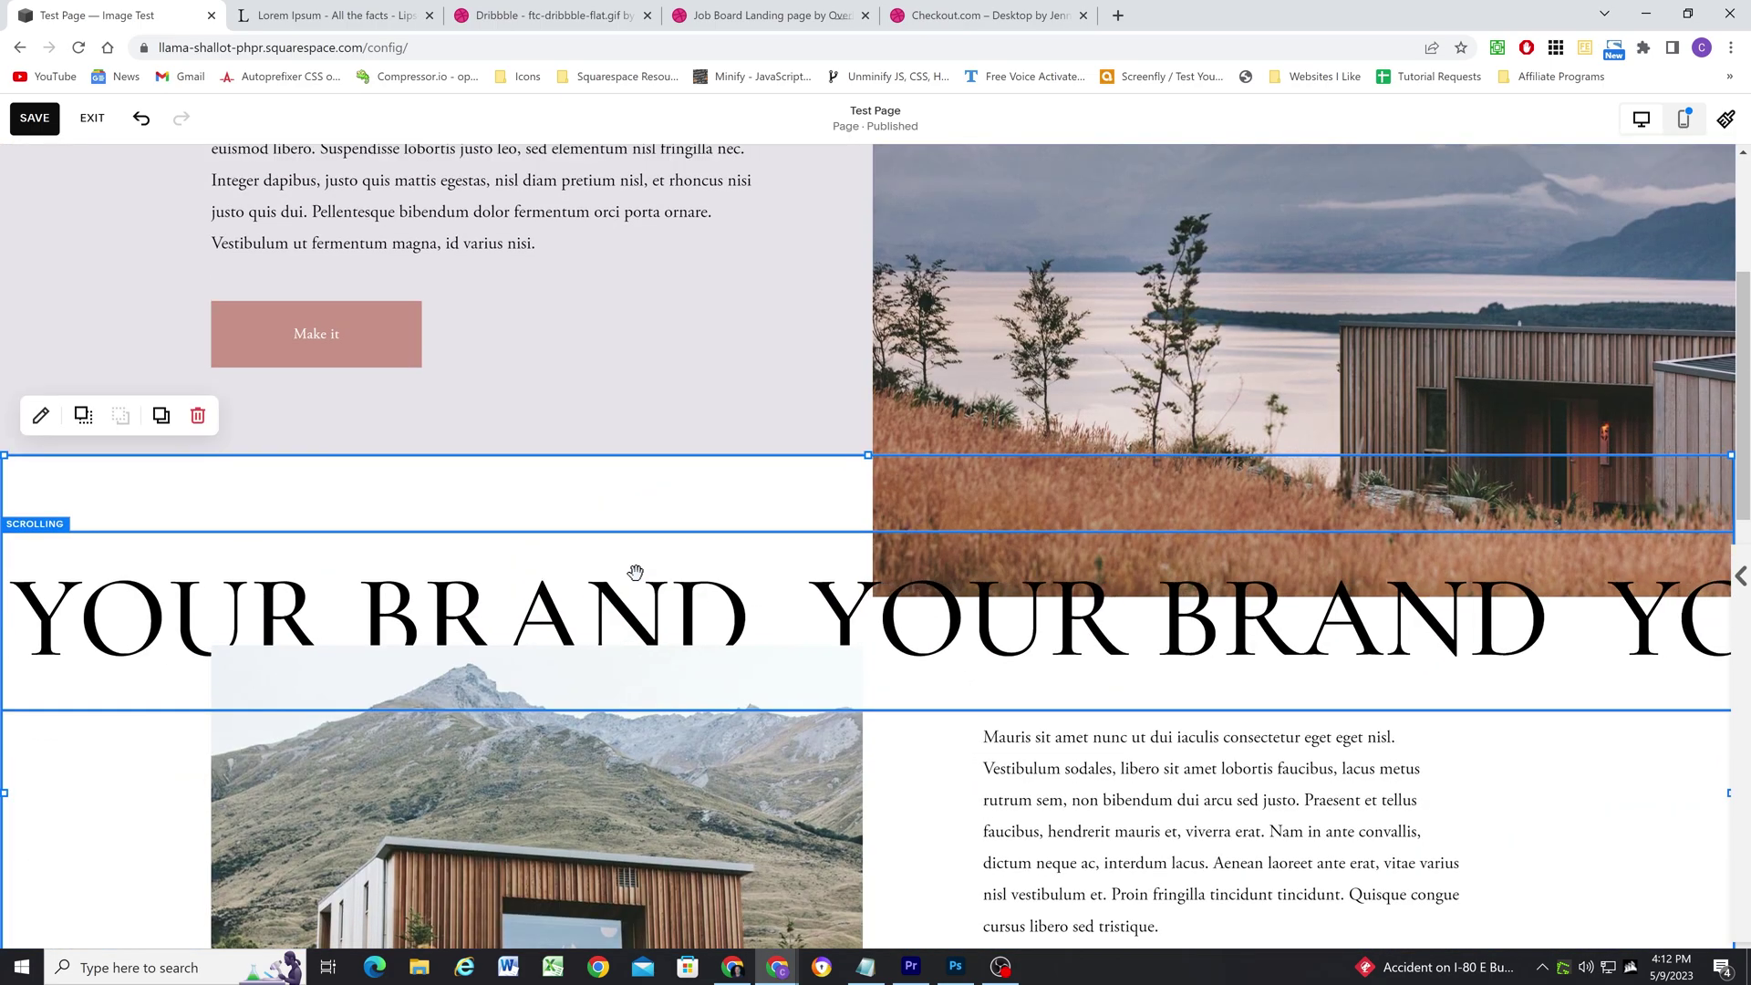
scroll(753, 357, "down", 5)
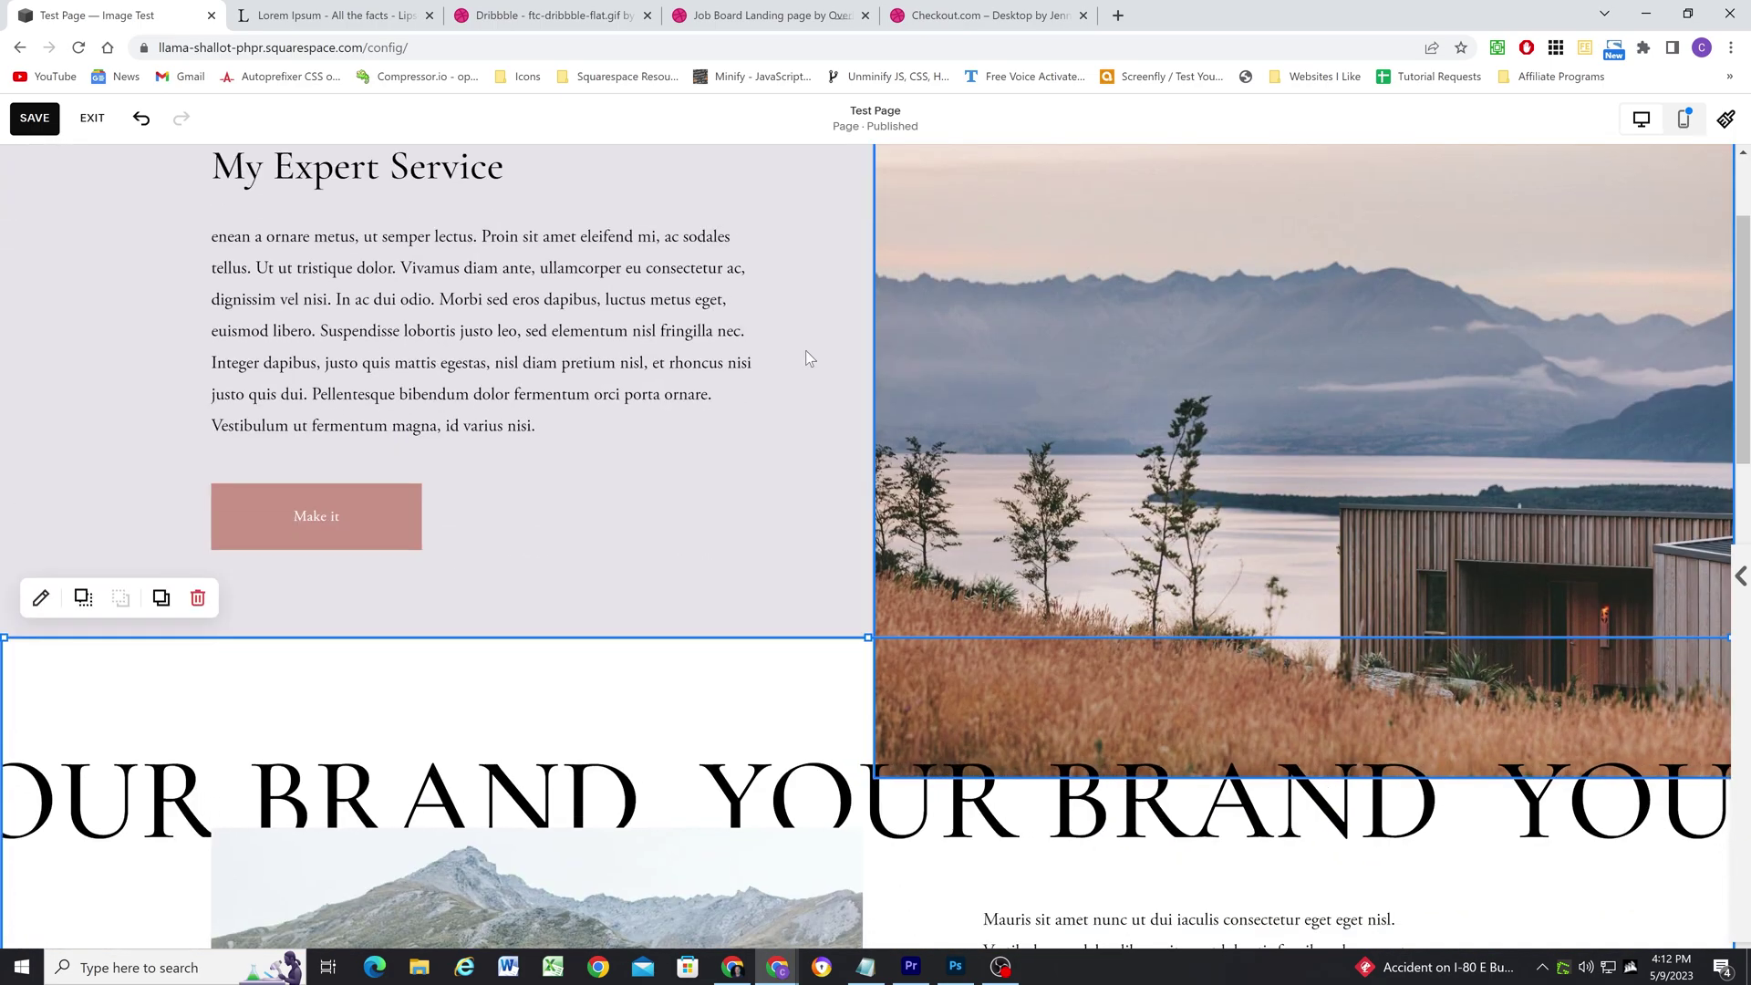
scroll(779, 567, "down", 3)
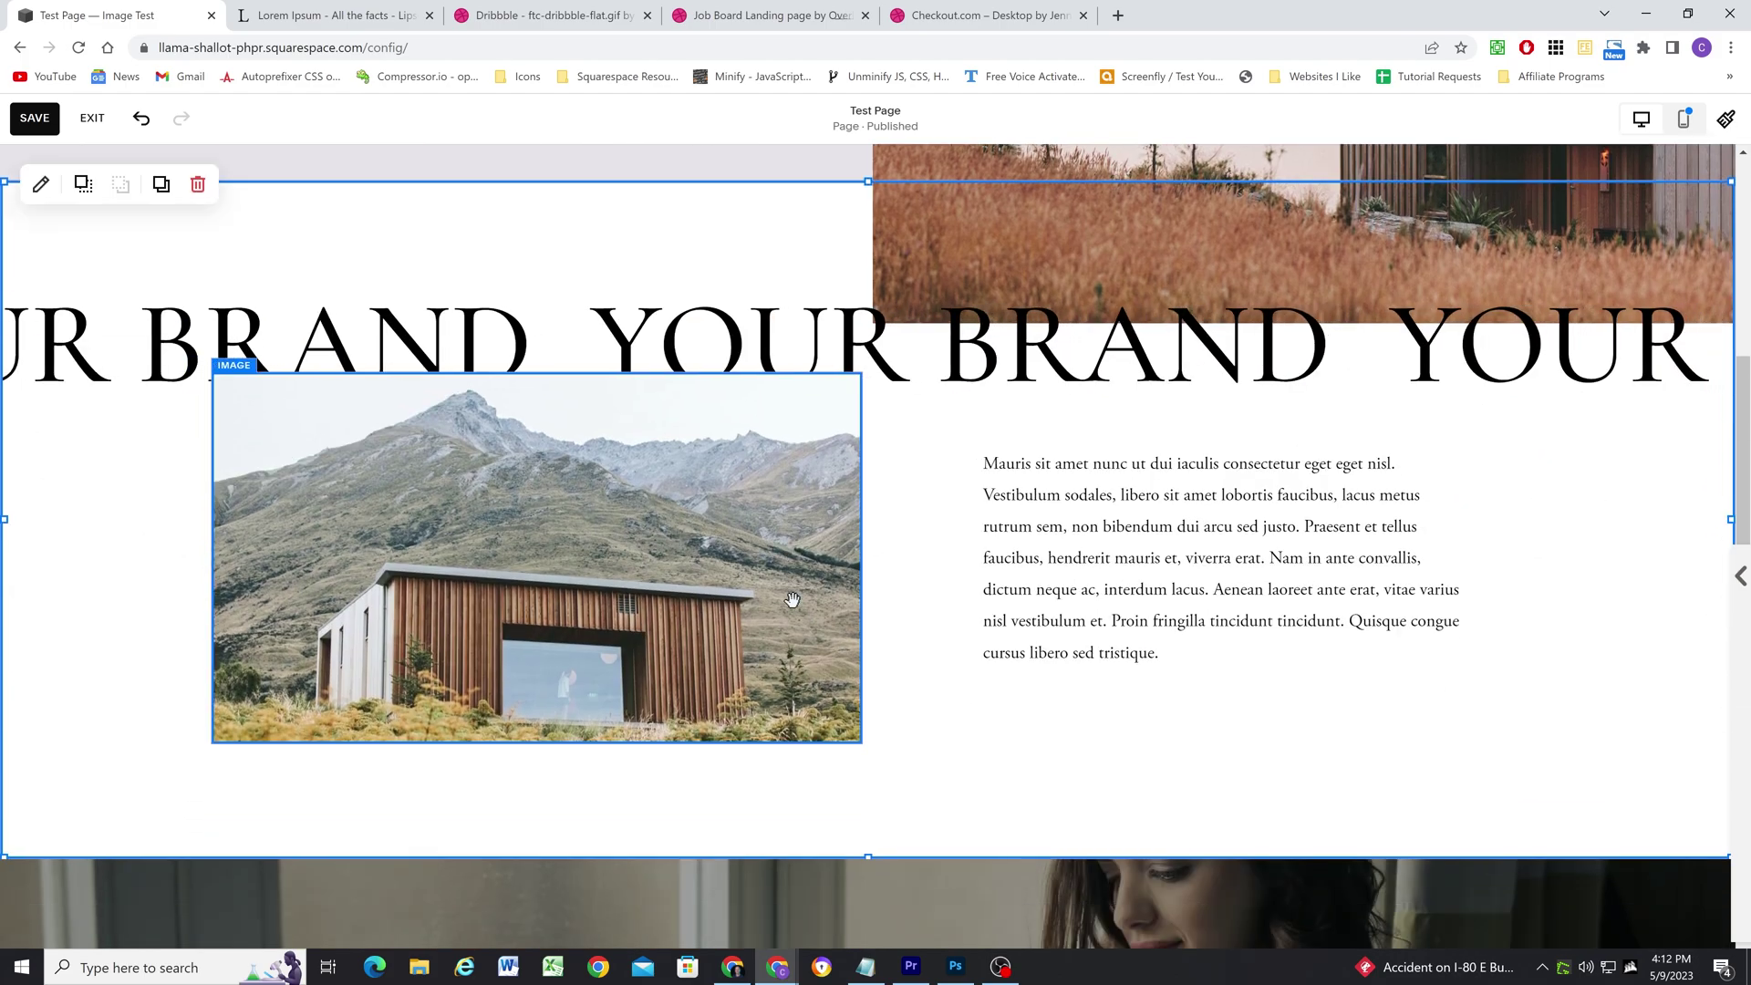
scroll(807, 576, "up", 3)
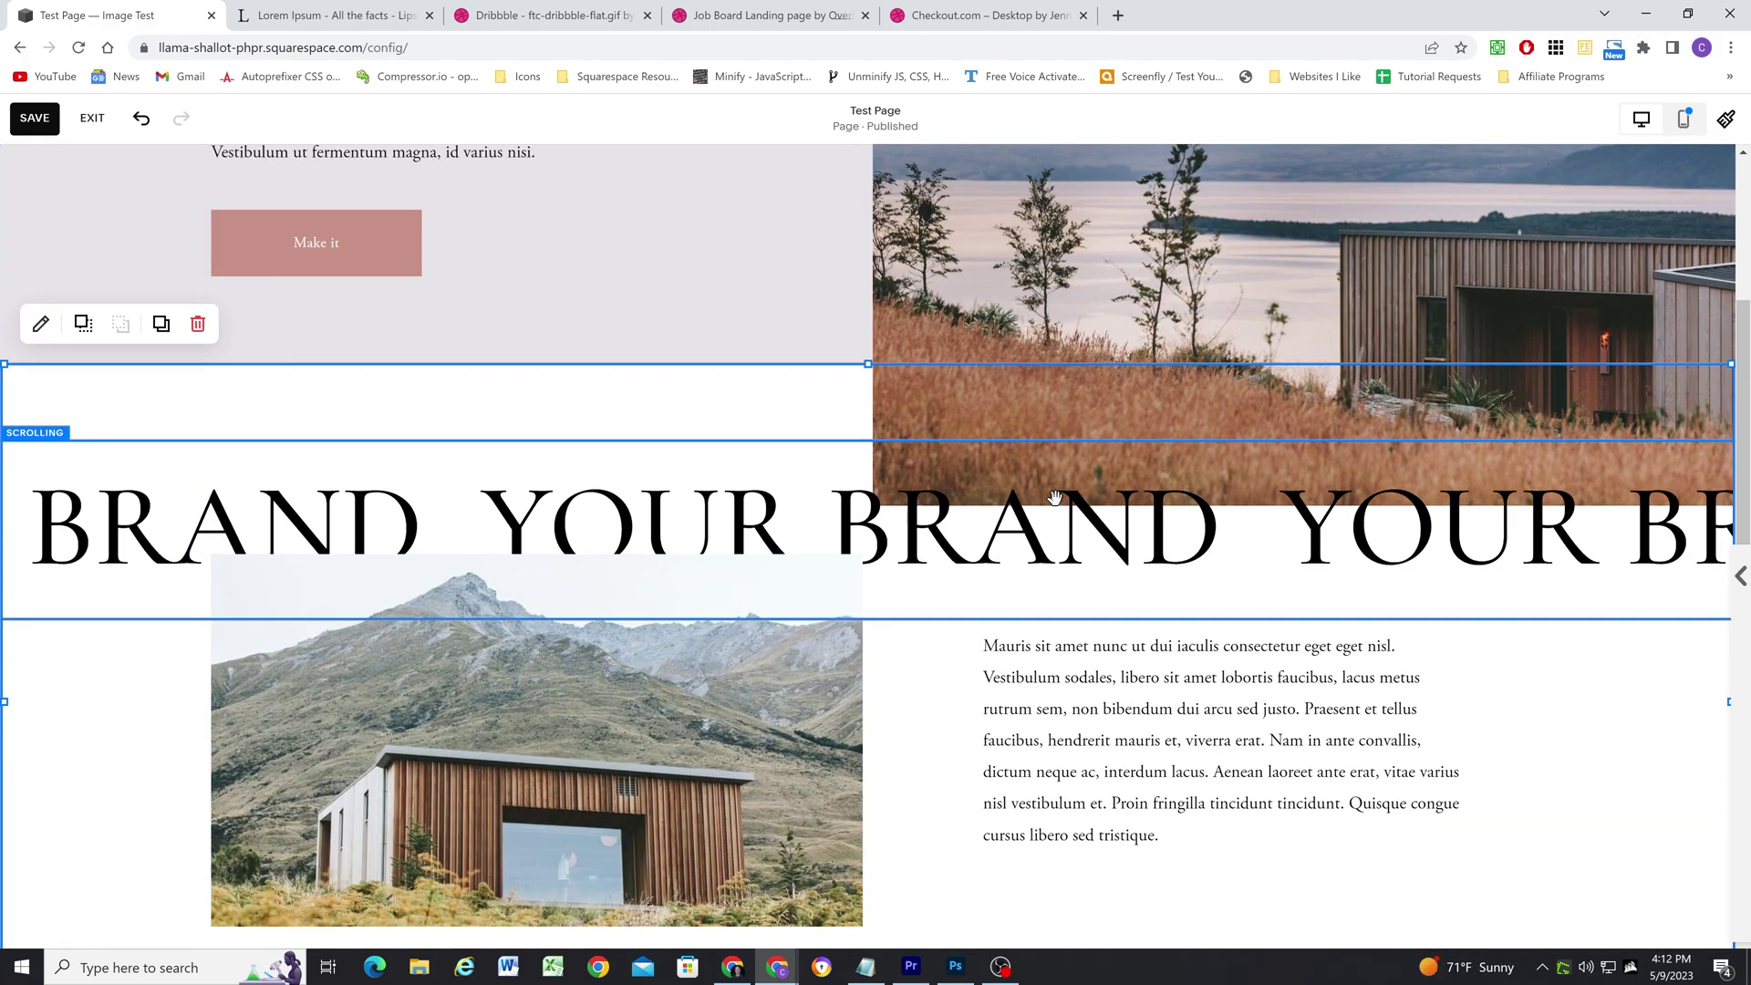
scroll(804, 618, "down", 3)
scroll(799, 574, "up", 5)
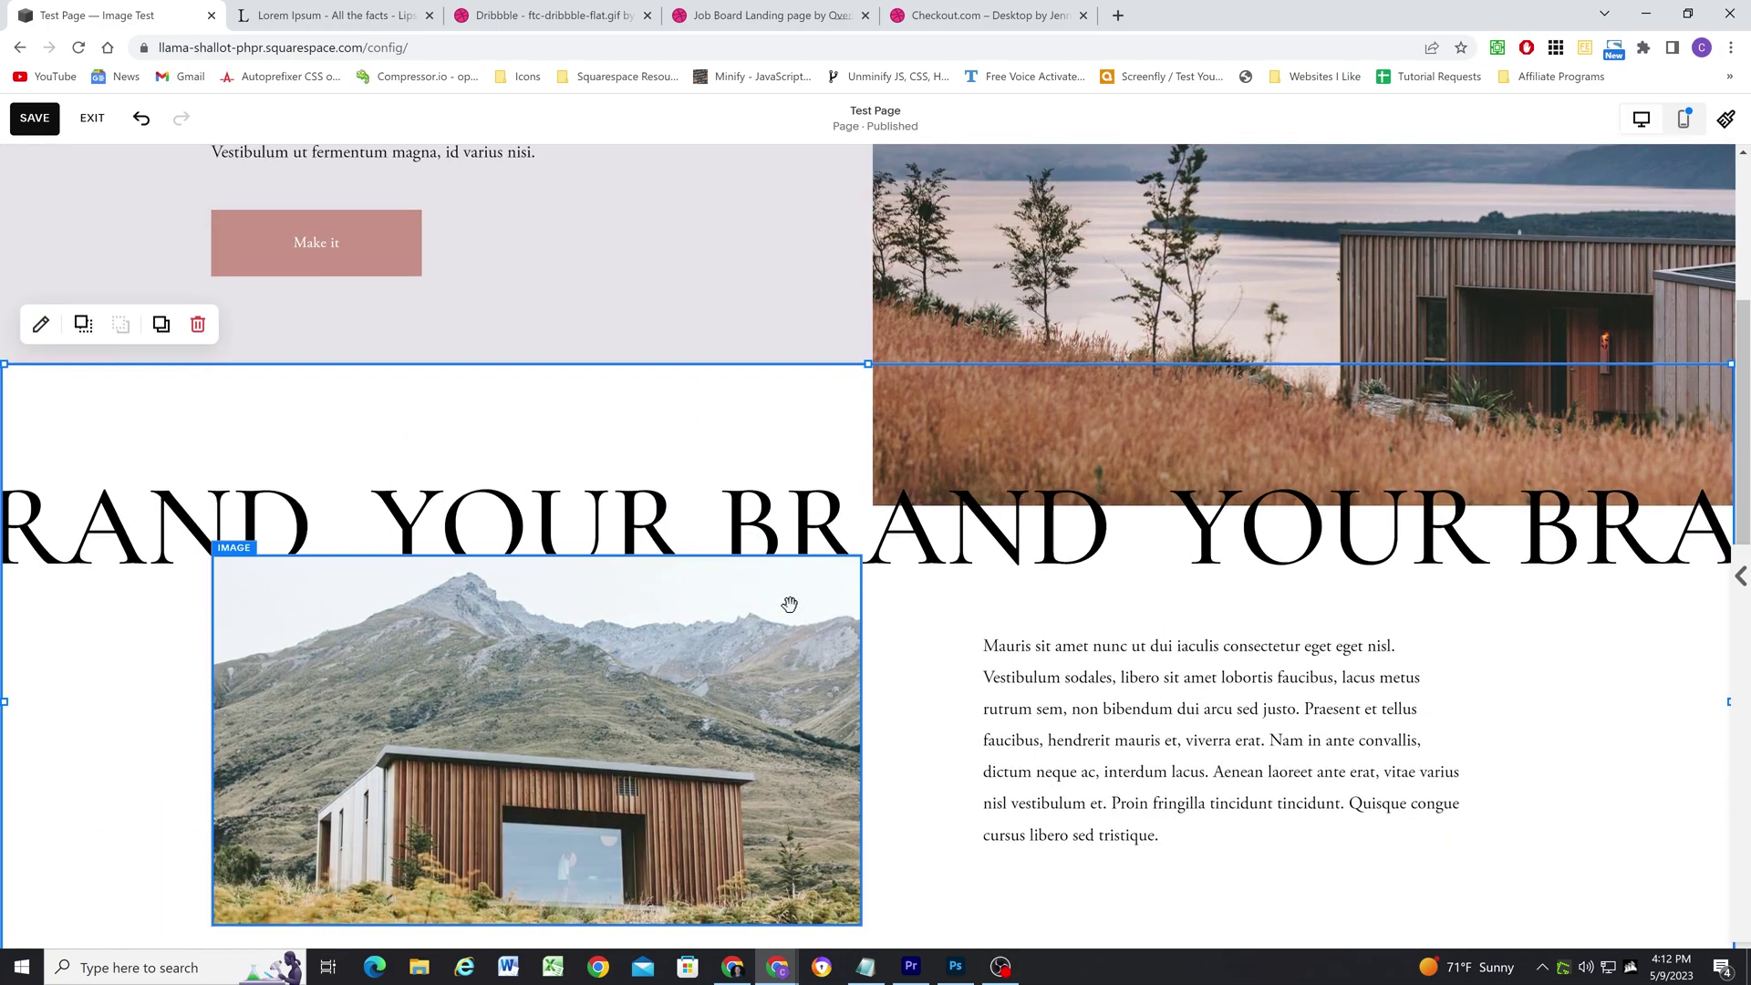
scroll(845, 440, "down", 7)
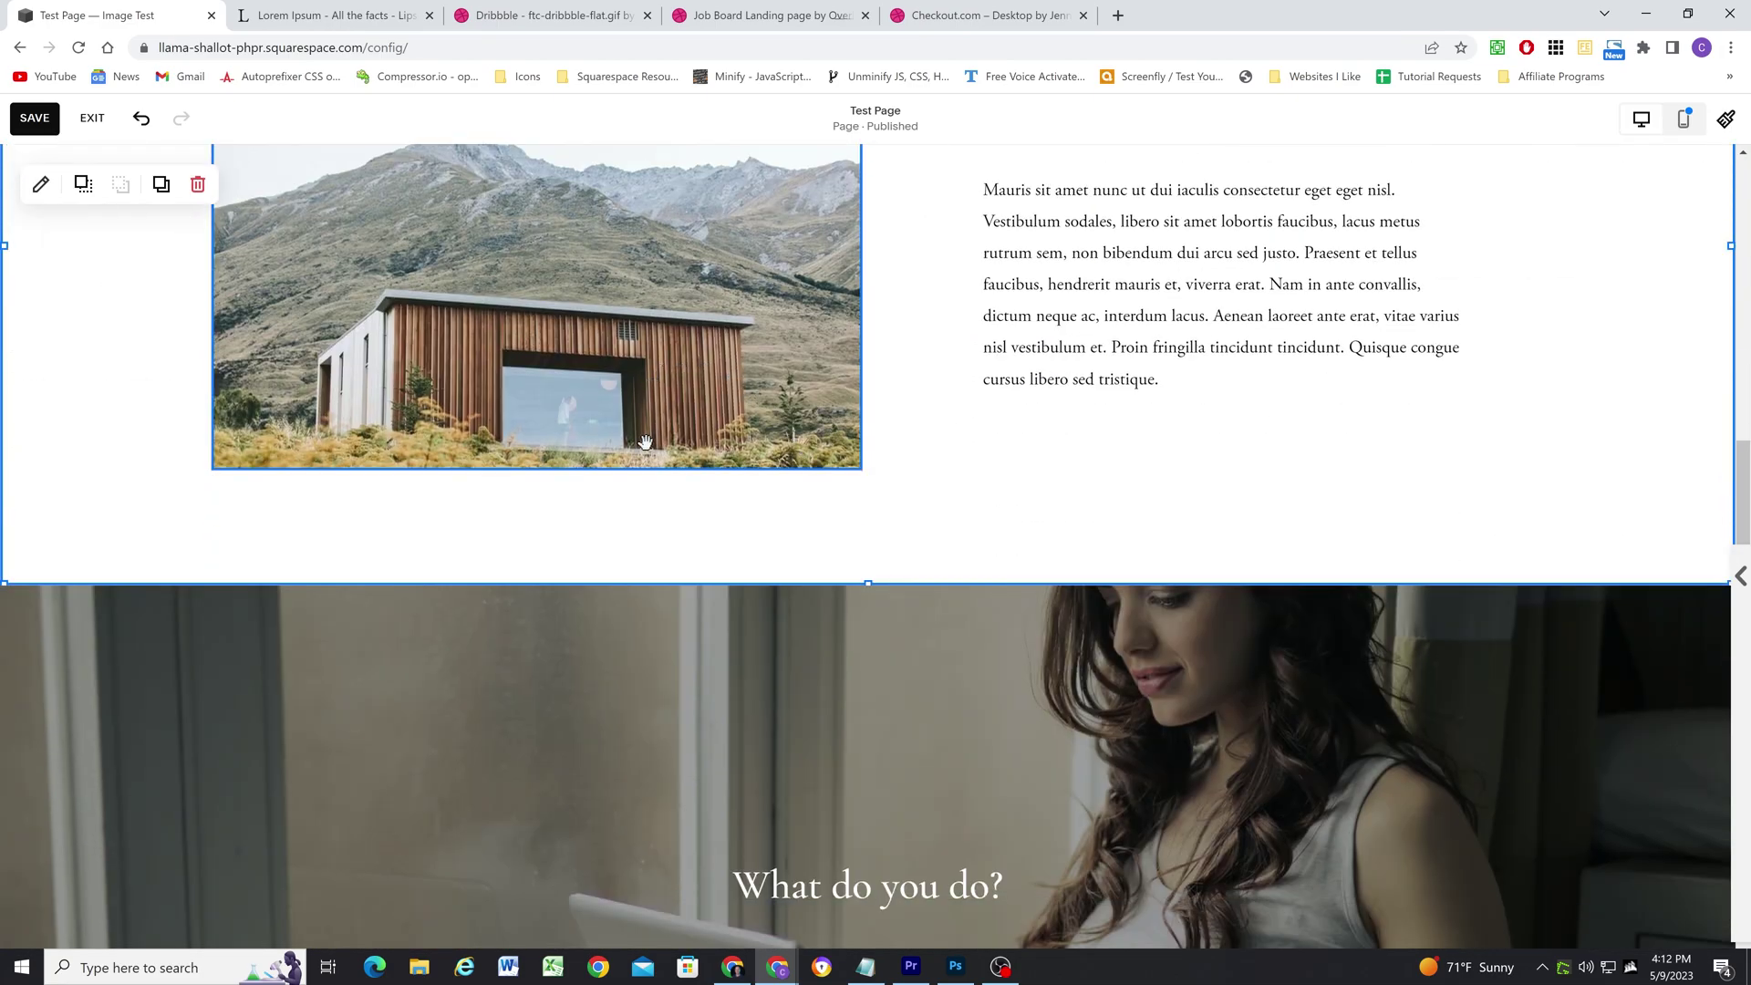
scroll(645, 442, "up", 1)
left_click(550, 545)
left_click_drag(537, 560, 538, 666)
scroll(998, 460, "down", 4)
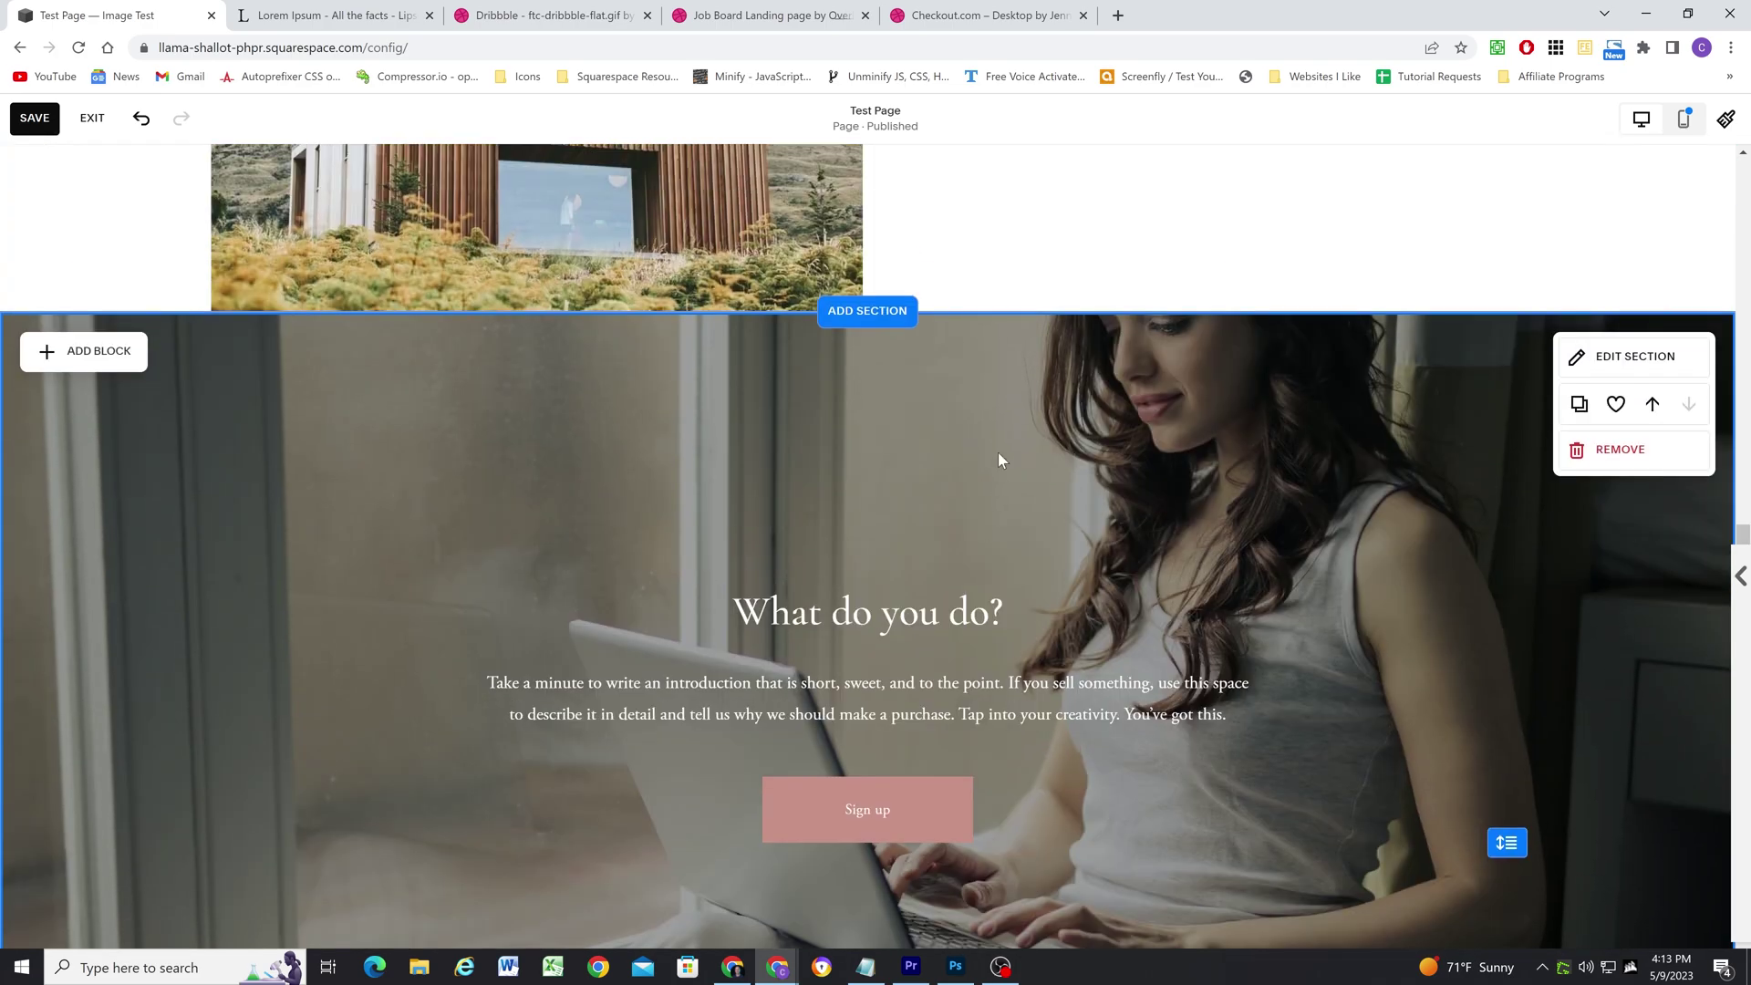
scroll(1040, 461, "up", 2)
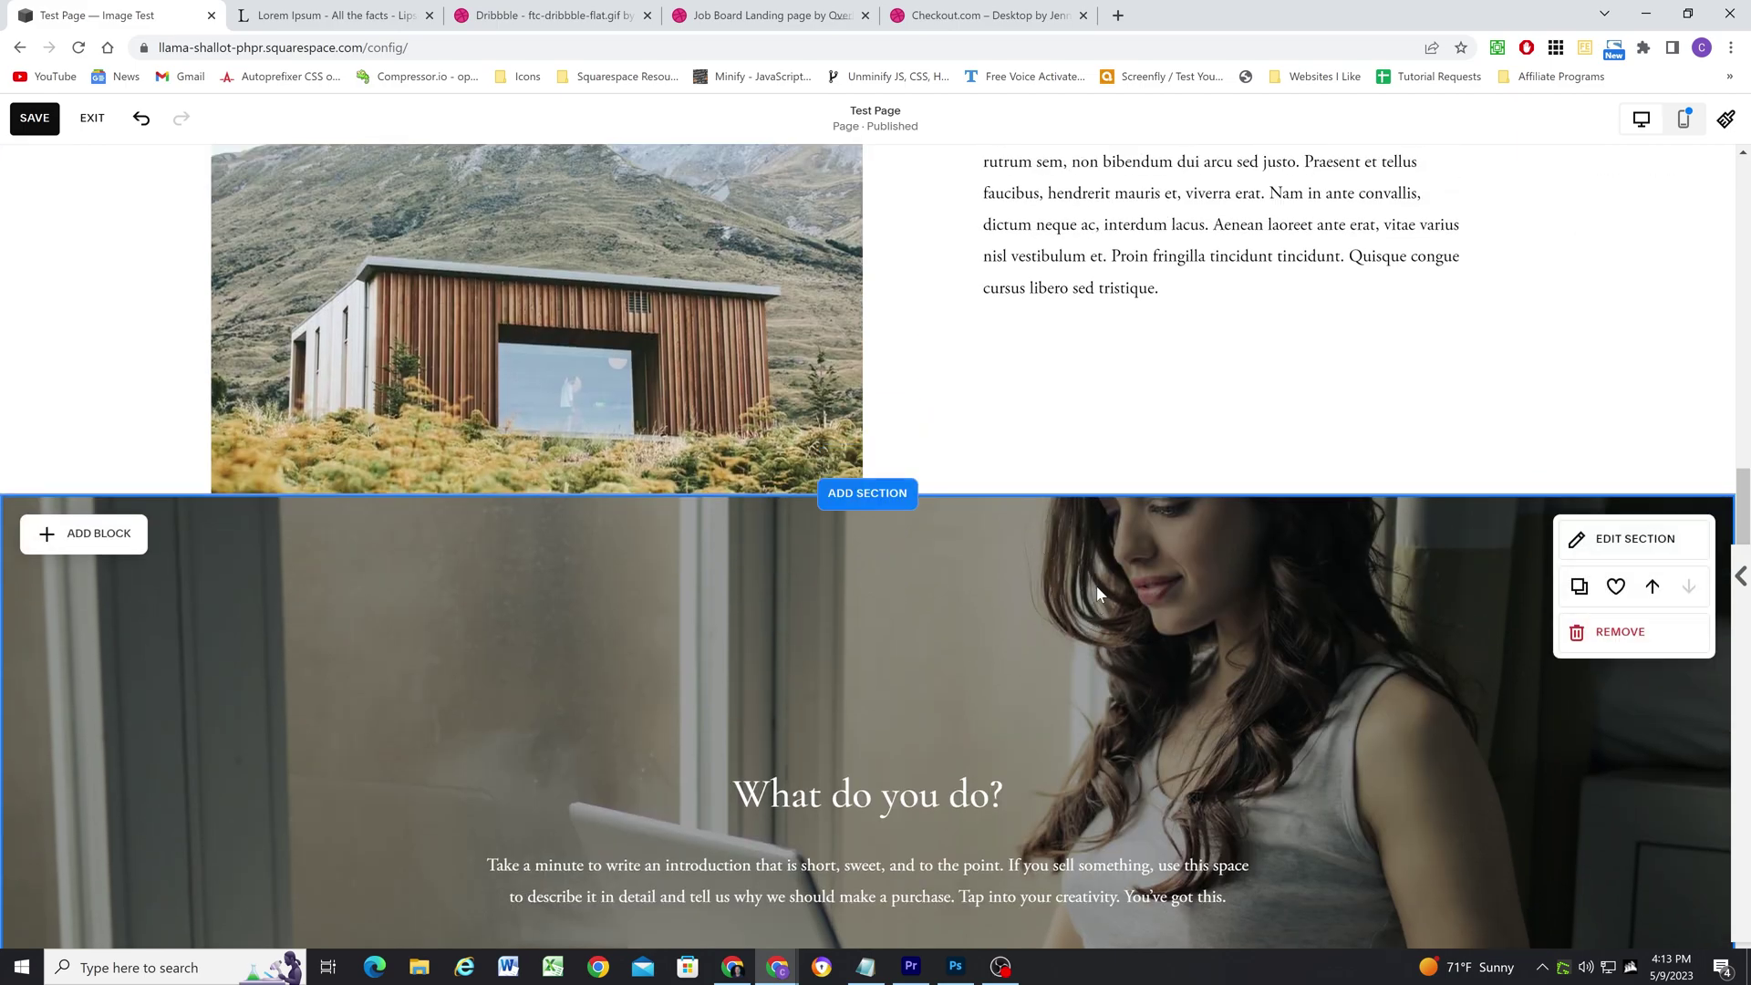
scroll(1135, 561, "down", 1)
left_click(1594, 465)
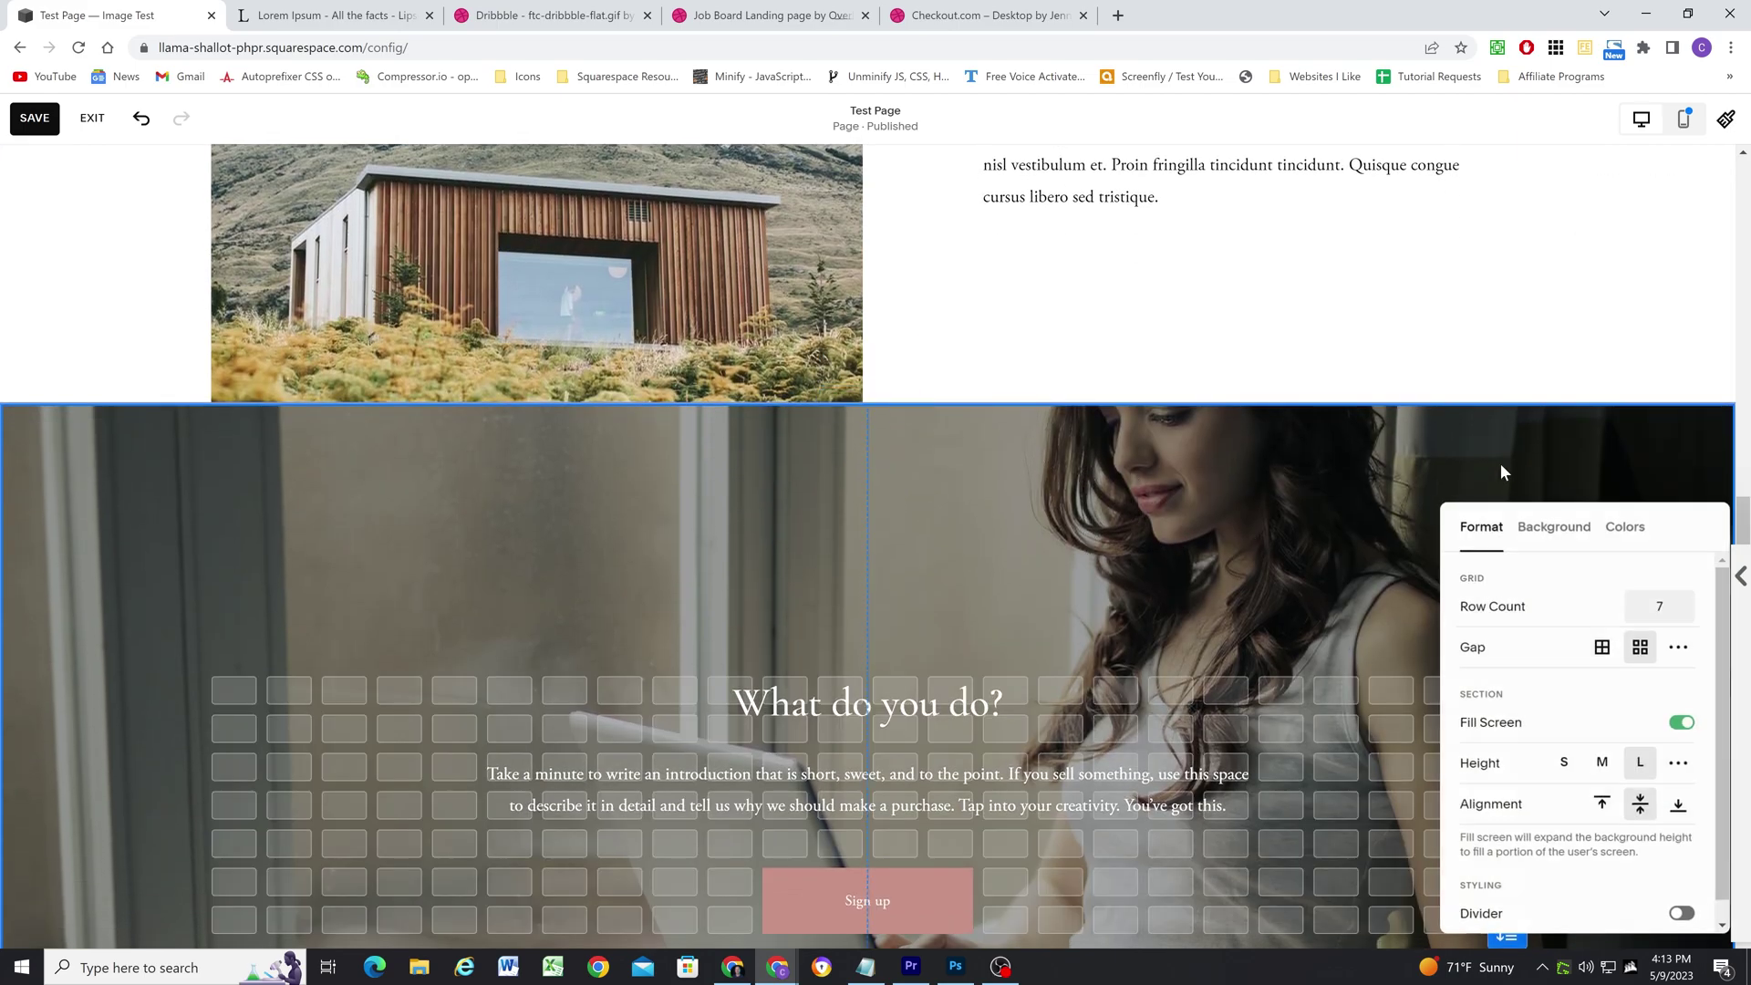
left_click(1559, 527)
left_click(1071, 495)
scroll(919, 496, "up", 2)
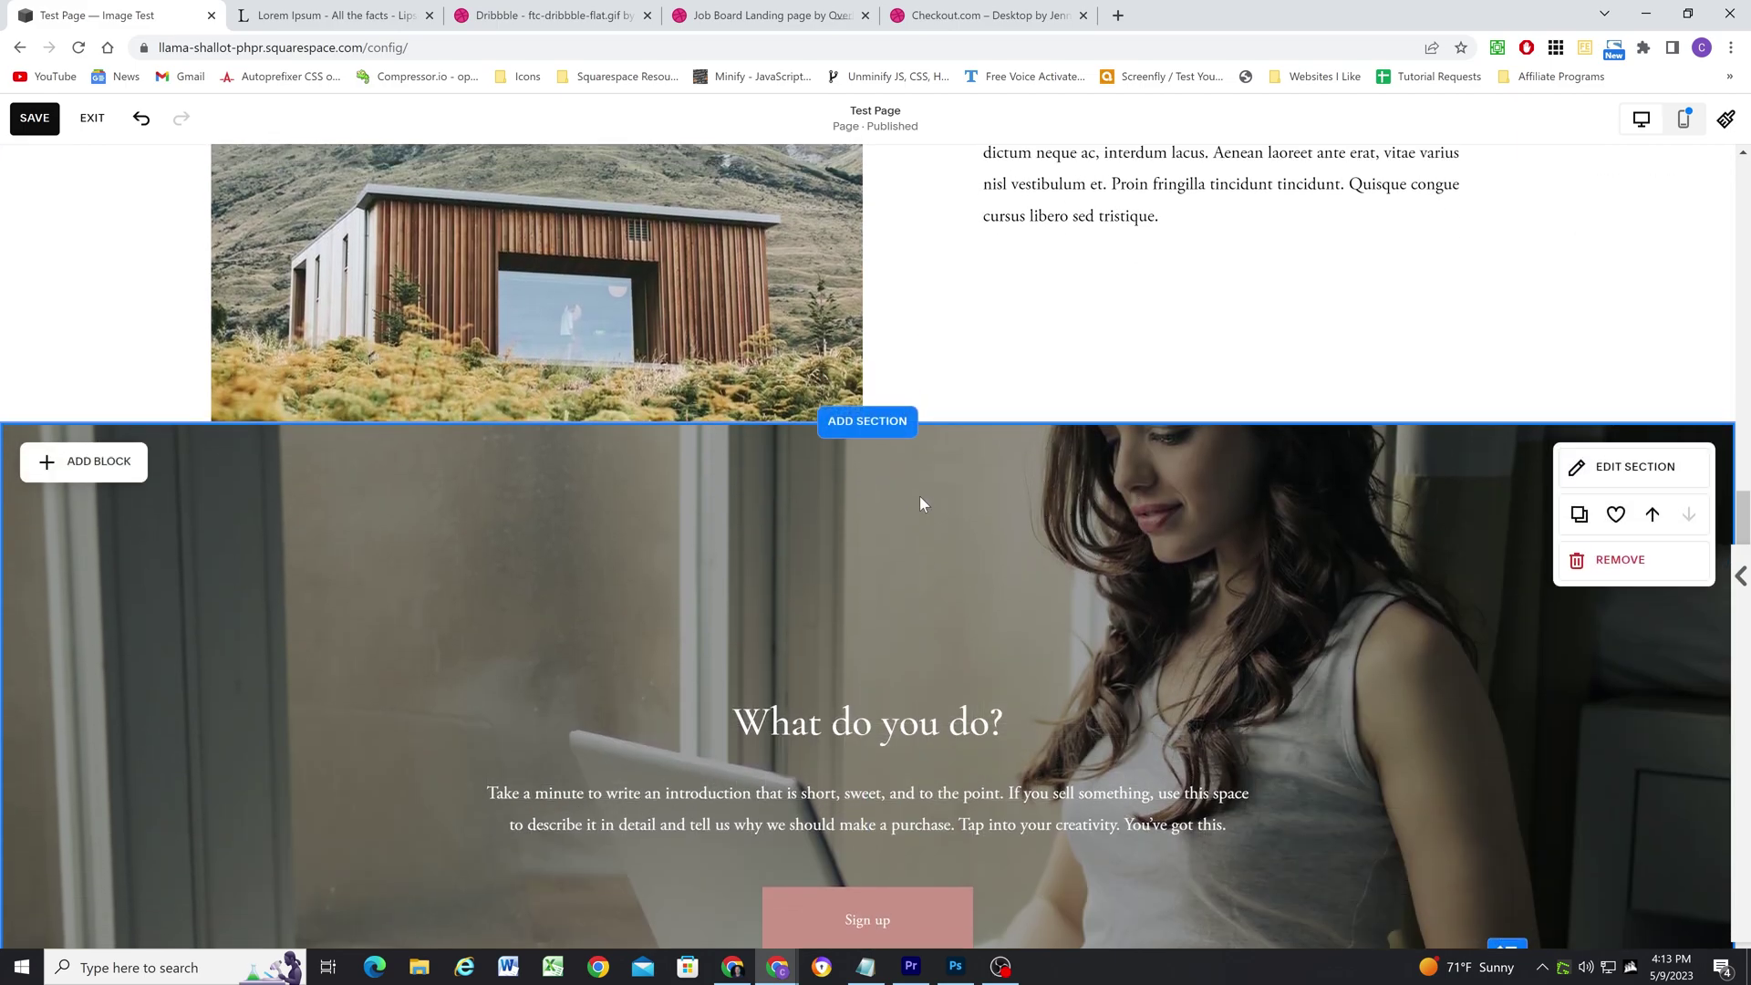
scroll(967, 505, "down", 1)
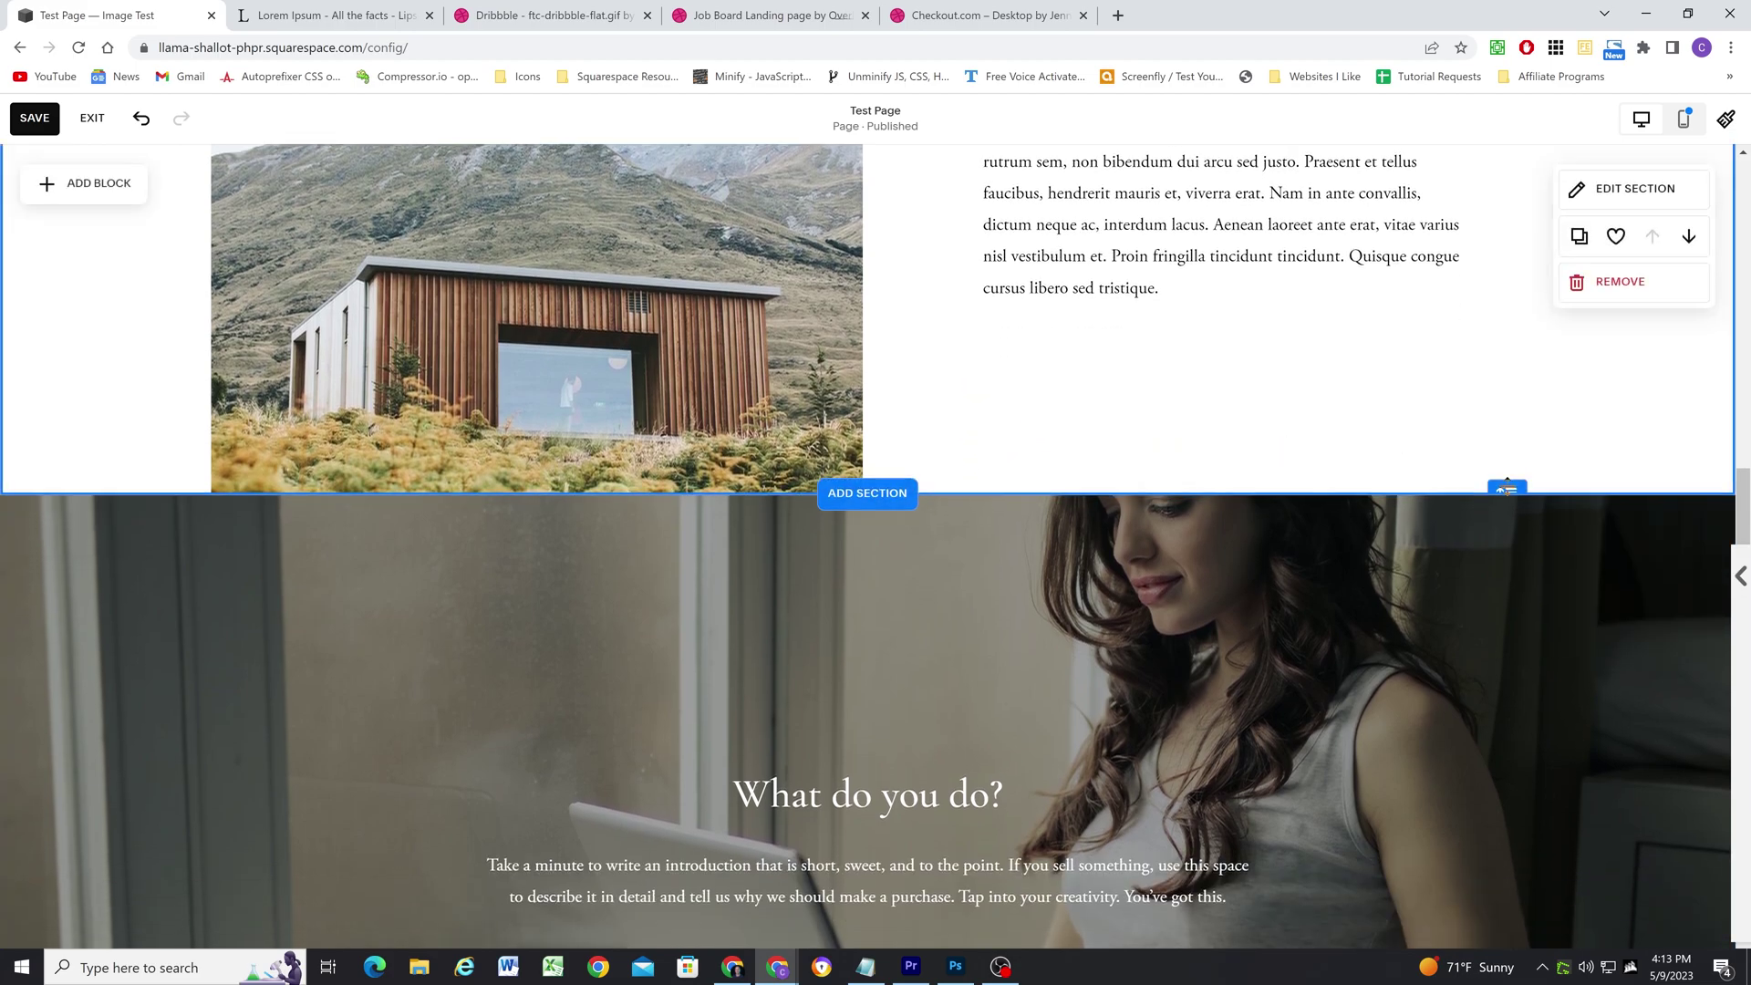
Step: Make the cabin section taller and add a full-width image block about twice as tall below the cabin
left_click_drag(1505, 491, 1464, 832)
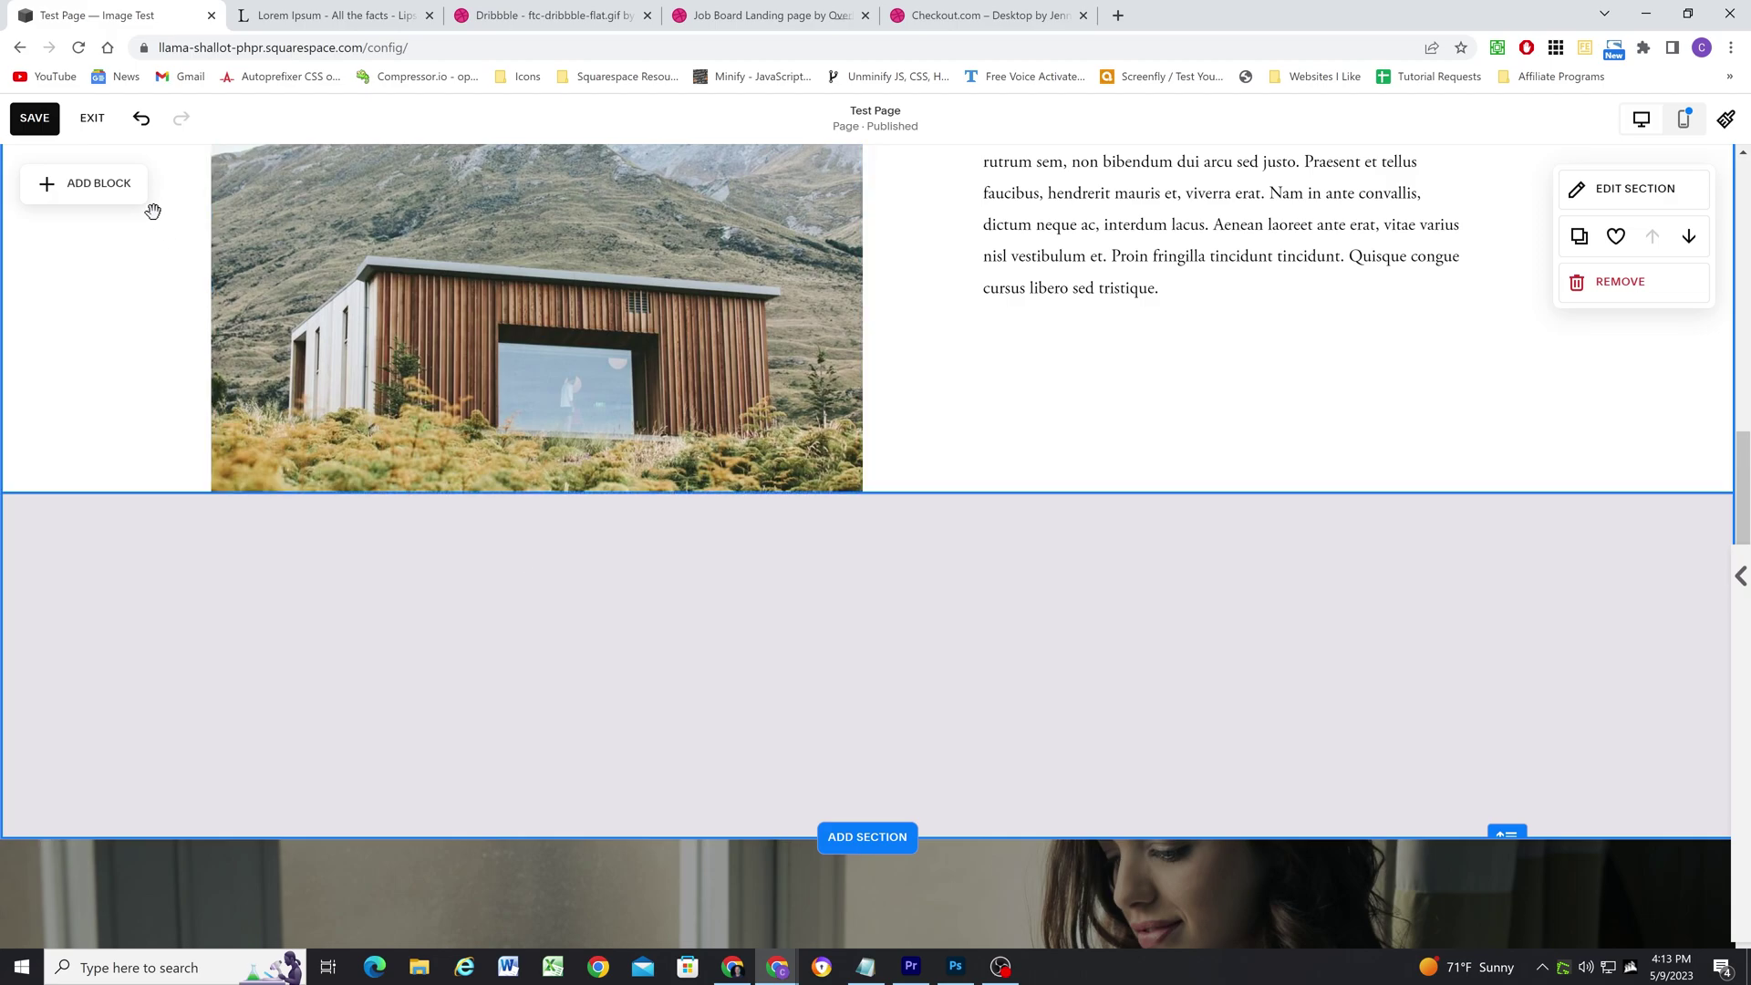
left_click(57, 187)
left_click(217, 369)
left_click_drag(304, 440, 100, 613)
left_click_drag(479, 606, 1743, 643)
left_click_drag(1086, 653, 1463, 629)
left_click_drag(320, 599, 4, 604)
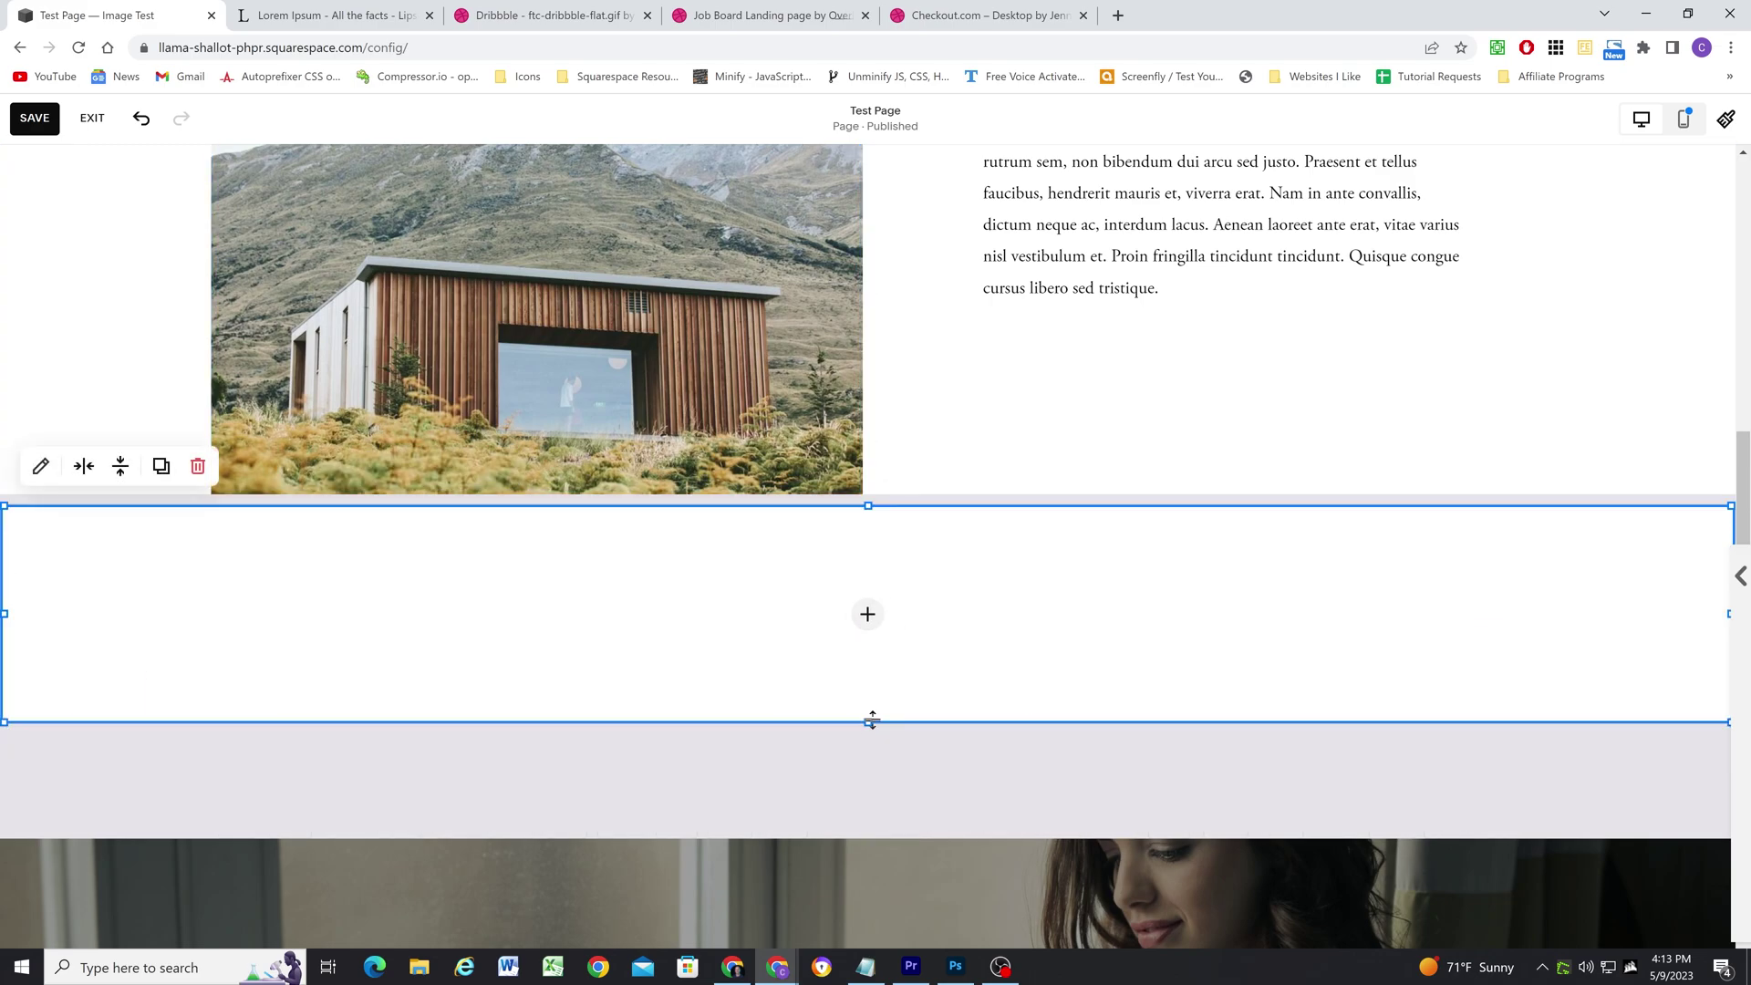
left_click_drag(872, 721, 871, 944)
scroll(836, 696, "down", 5)
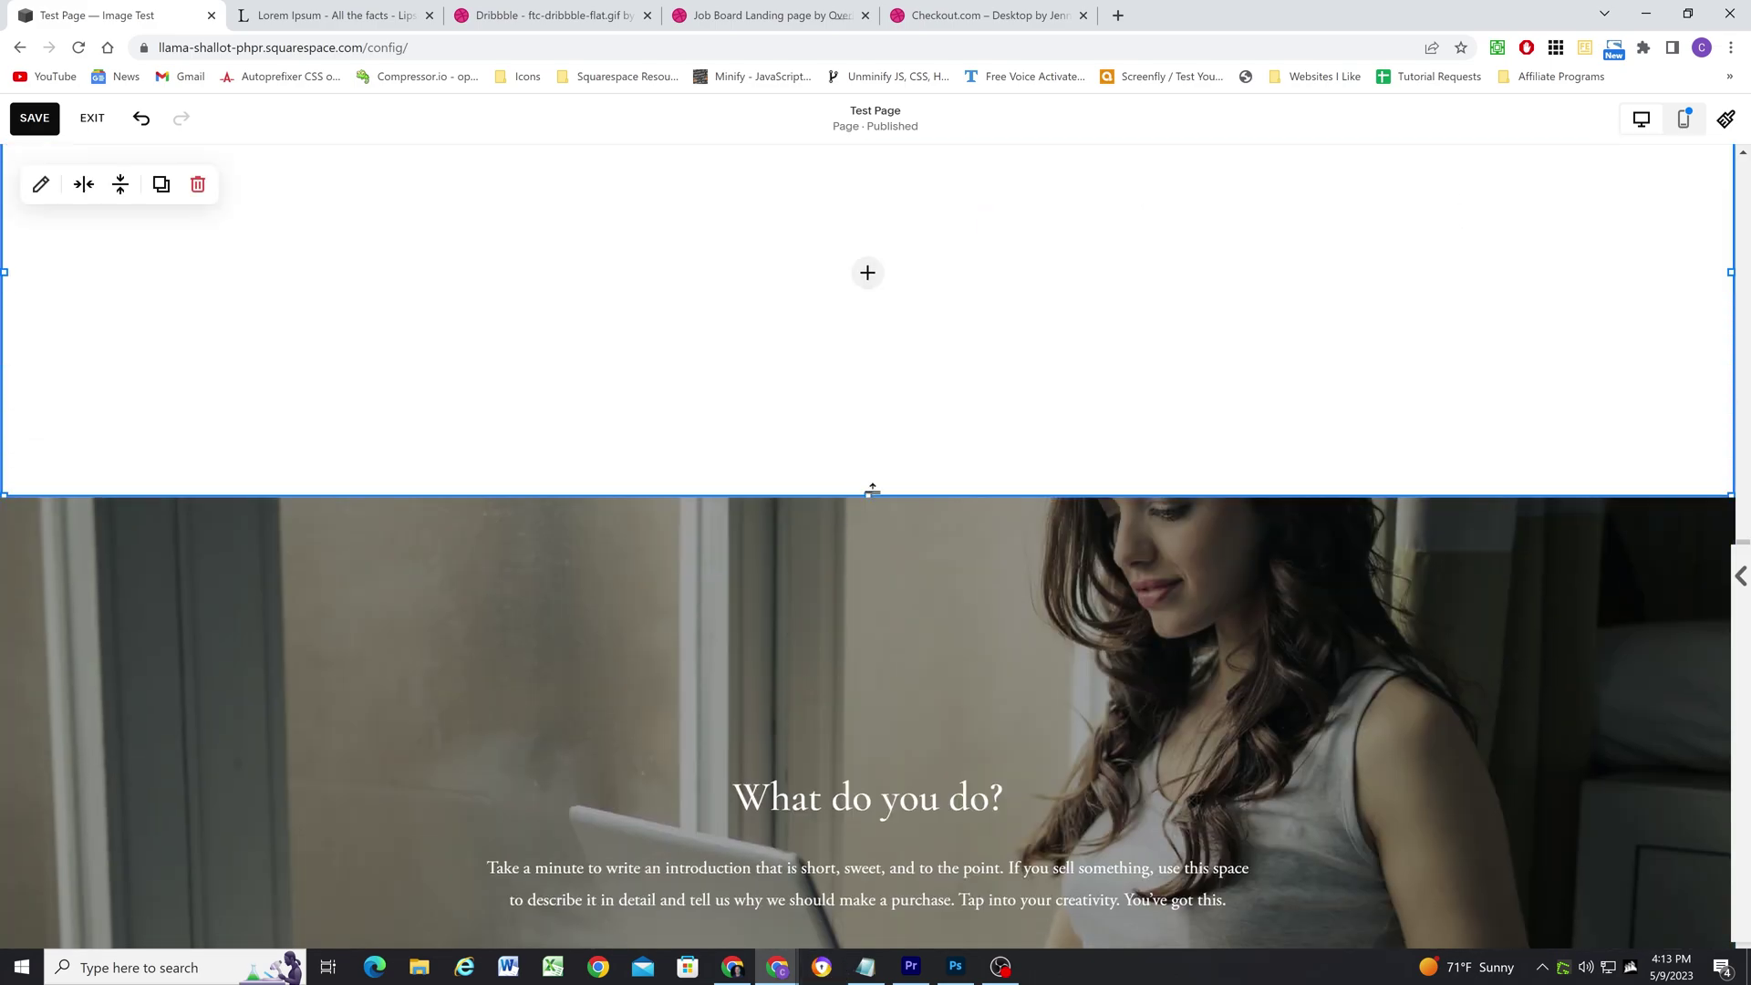
left_click_drag(871, 488, 871, 915)
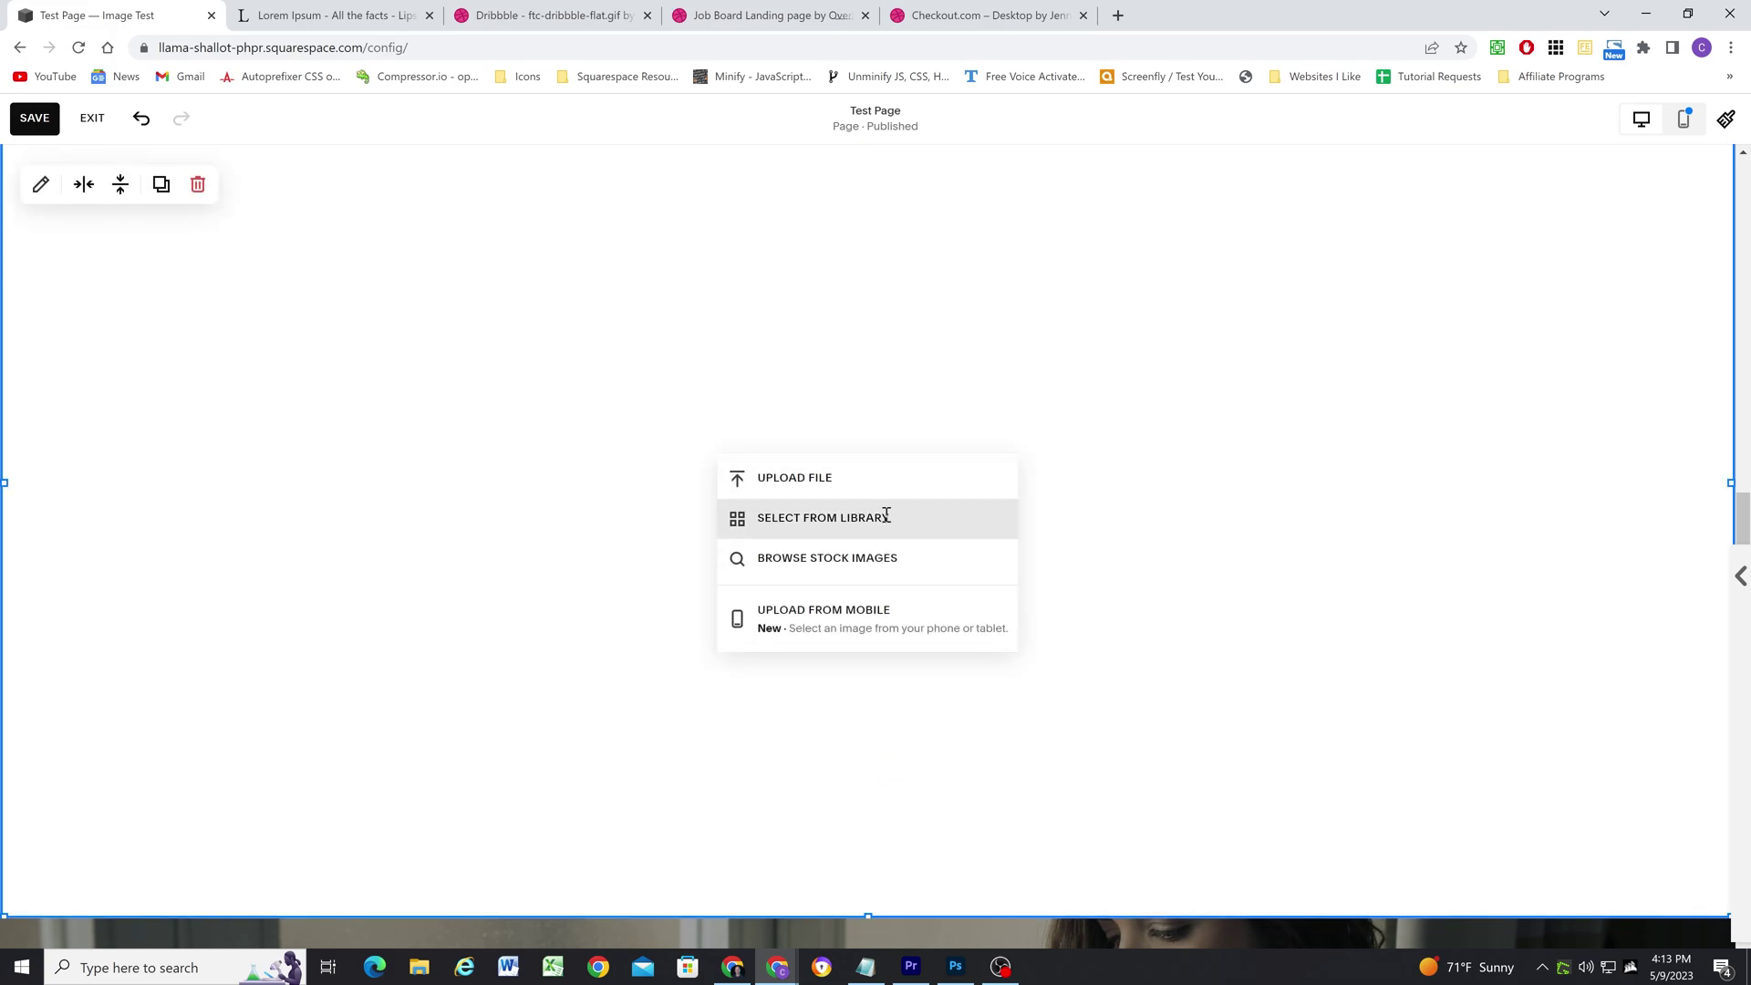
Step: Fill the image block with the library photo of a woman on a laptop, using Design > Fill
left_click(886, 517)
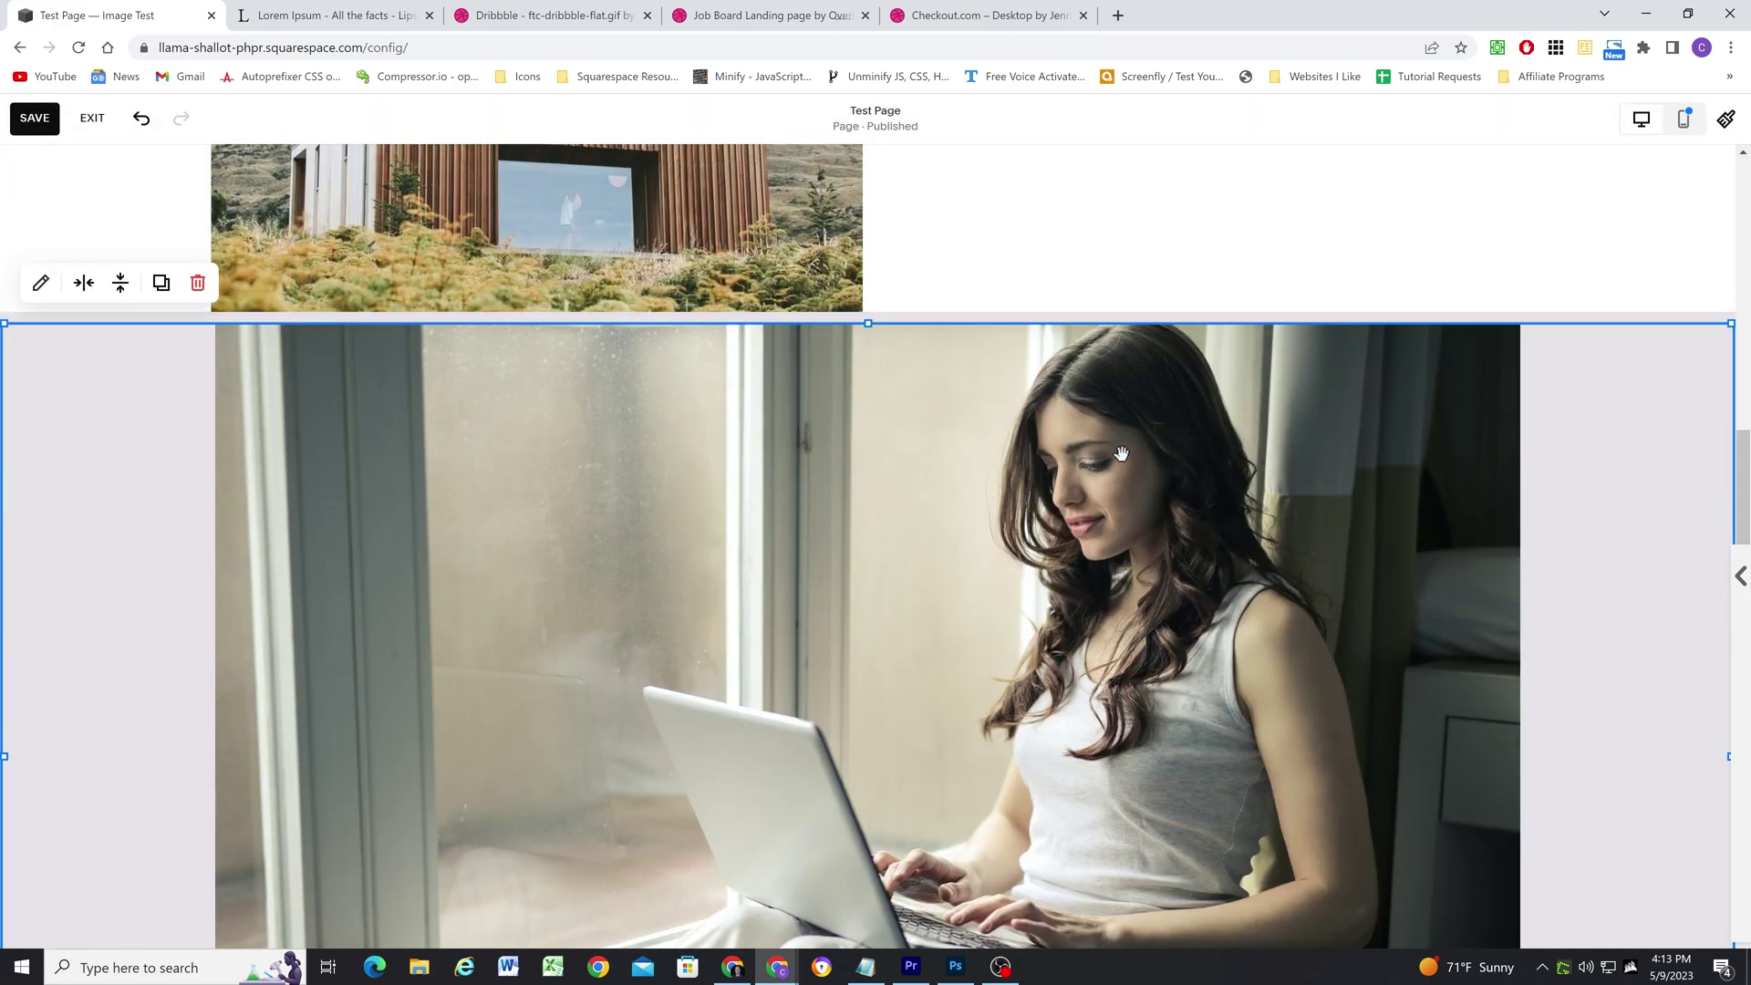
left_click(39, 284)
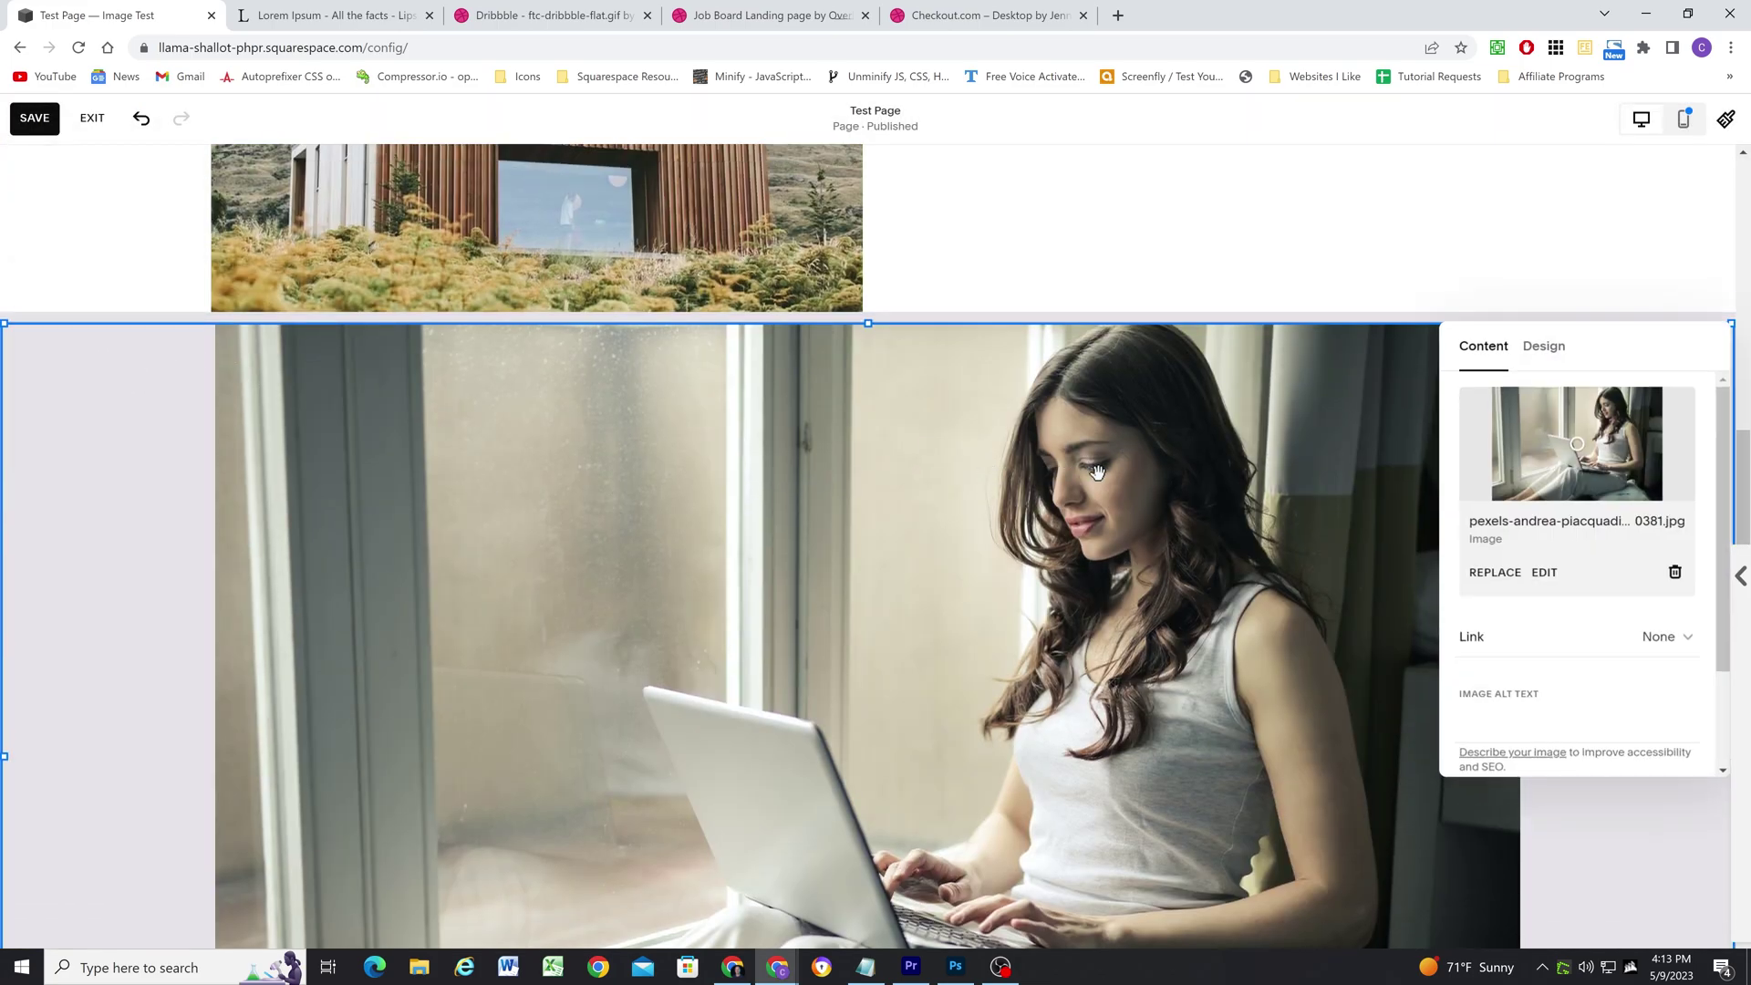
left_click(1565, 349)
left_click(1581, 418)
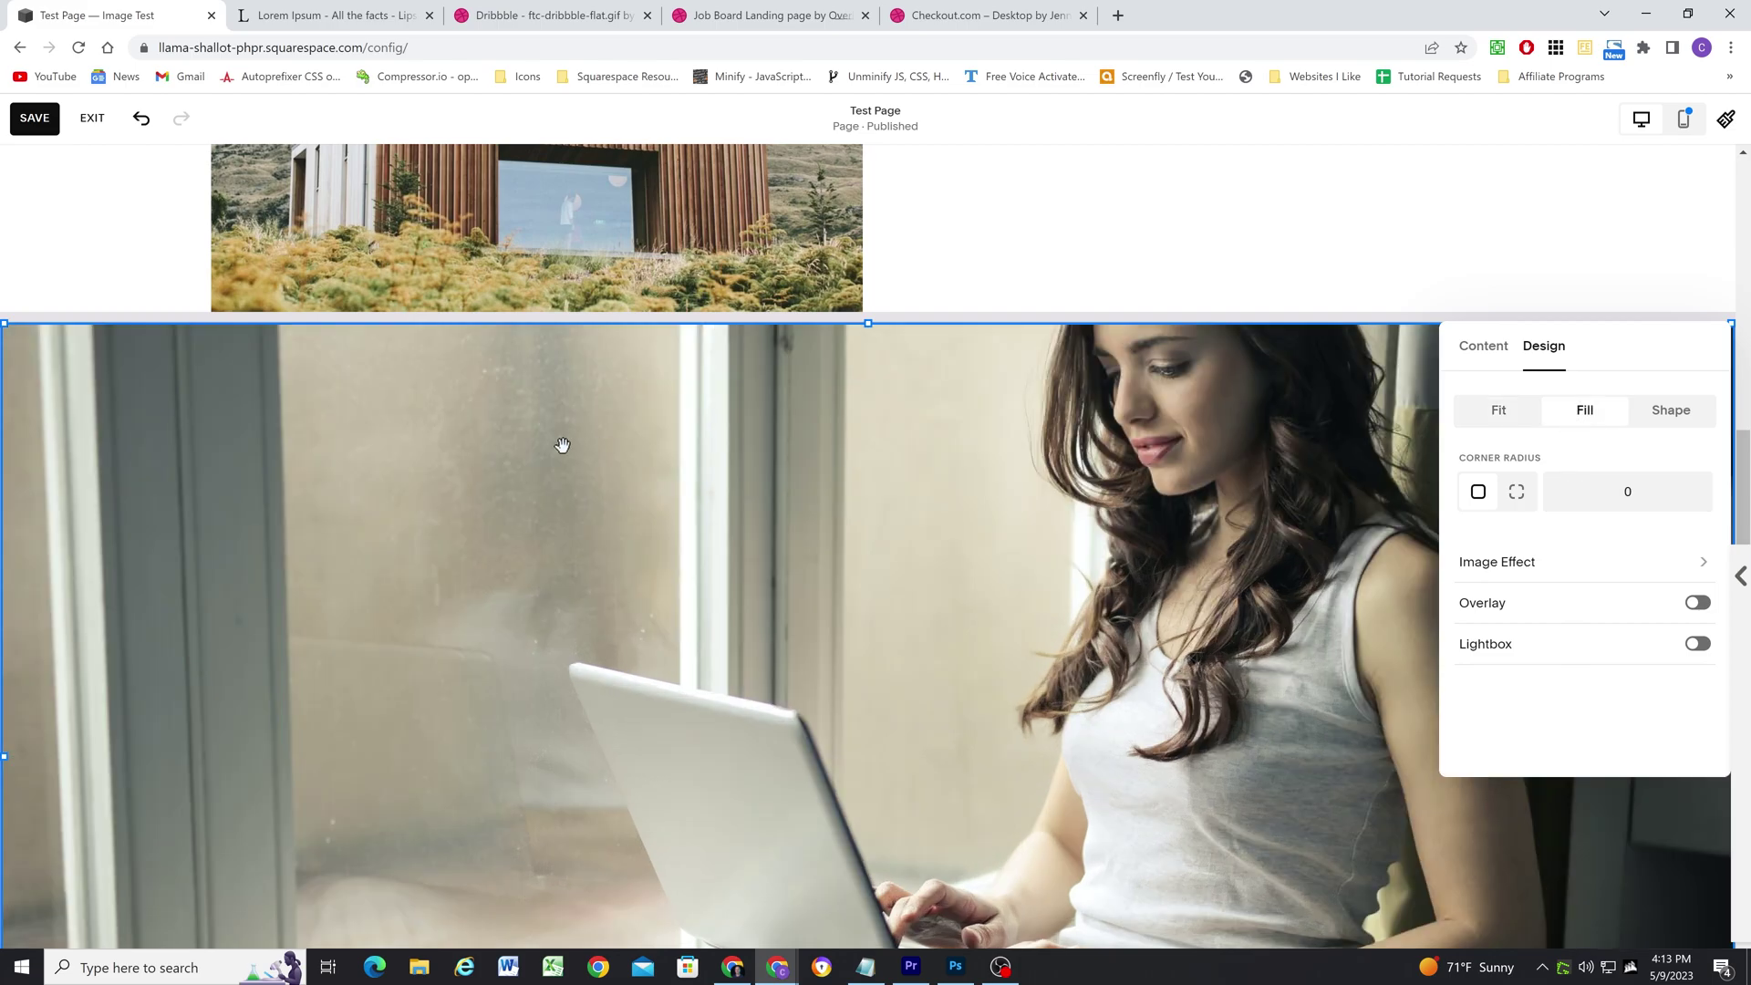
scroll(561, 444, "down", 8)
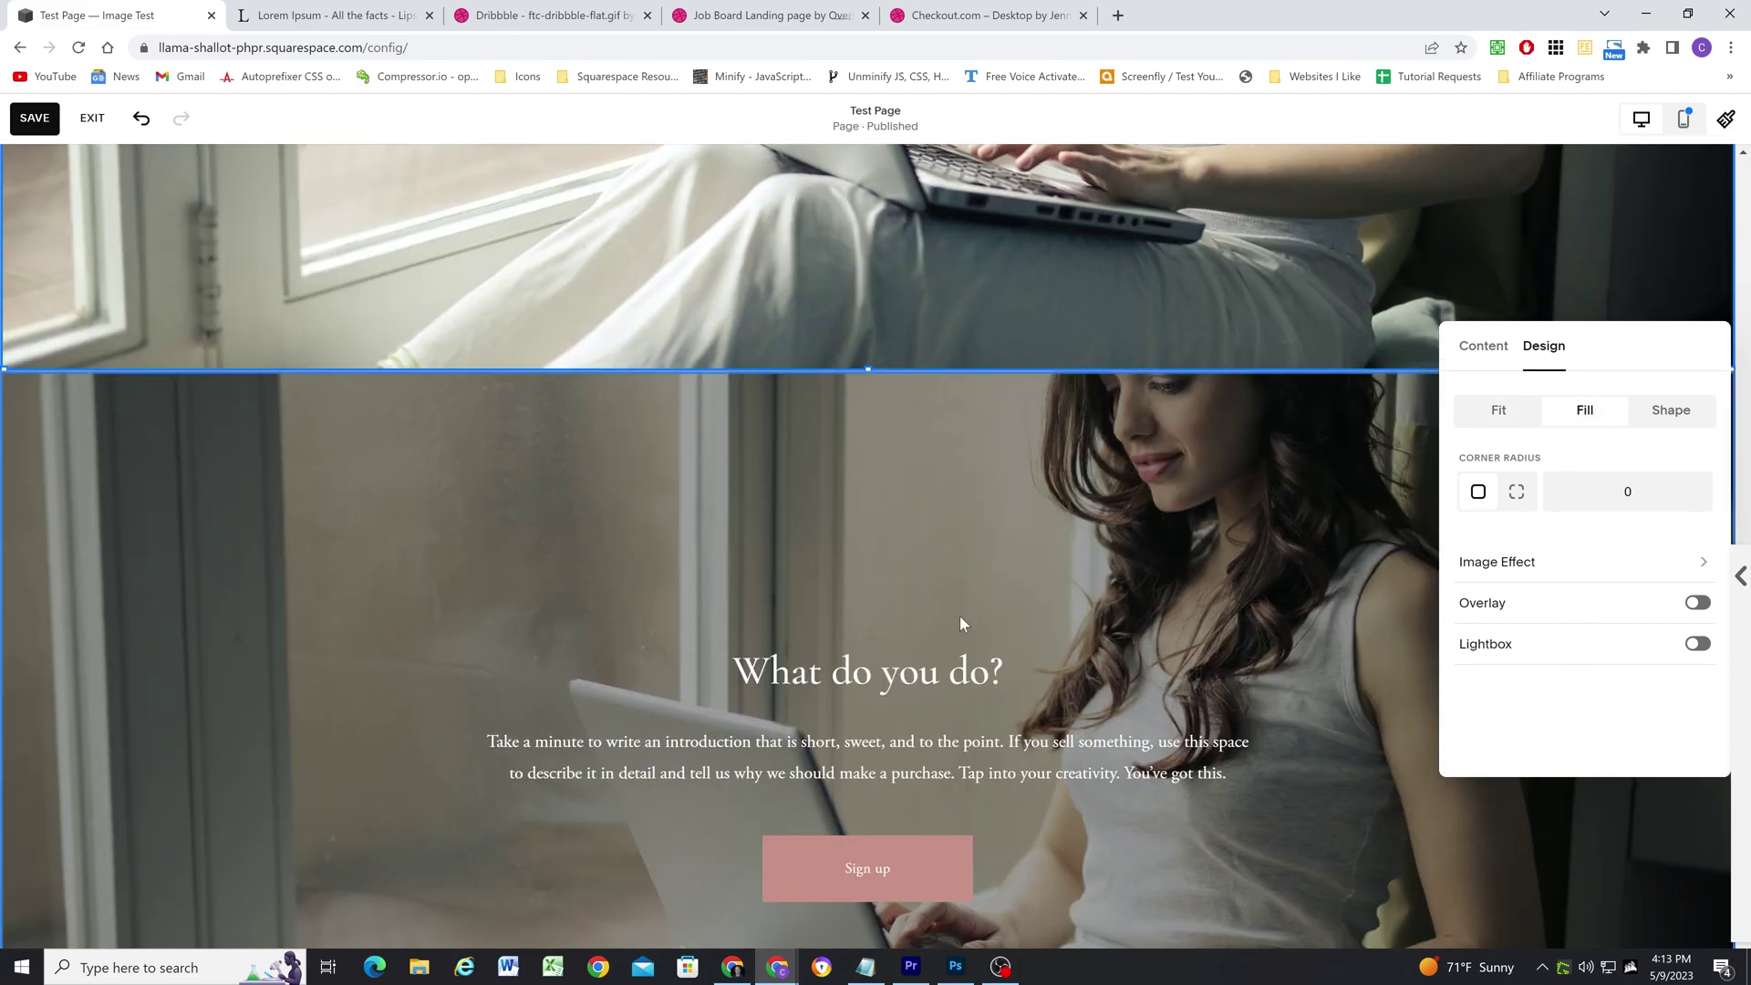
scroll(973, 595, "up", 8)
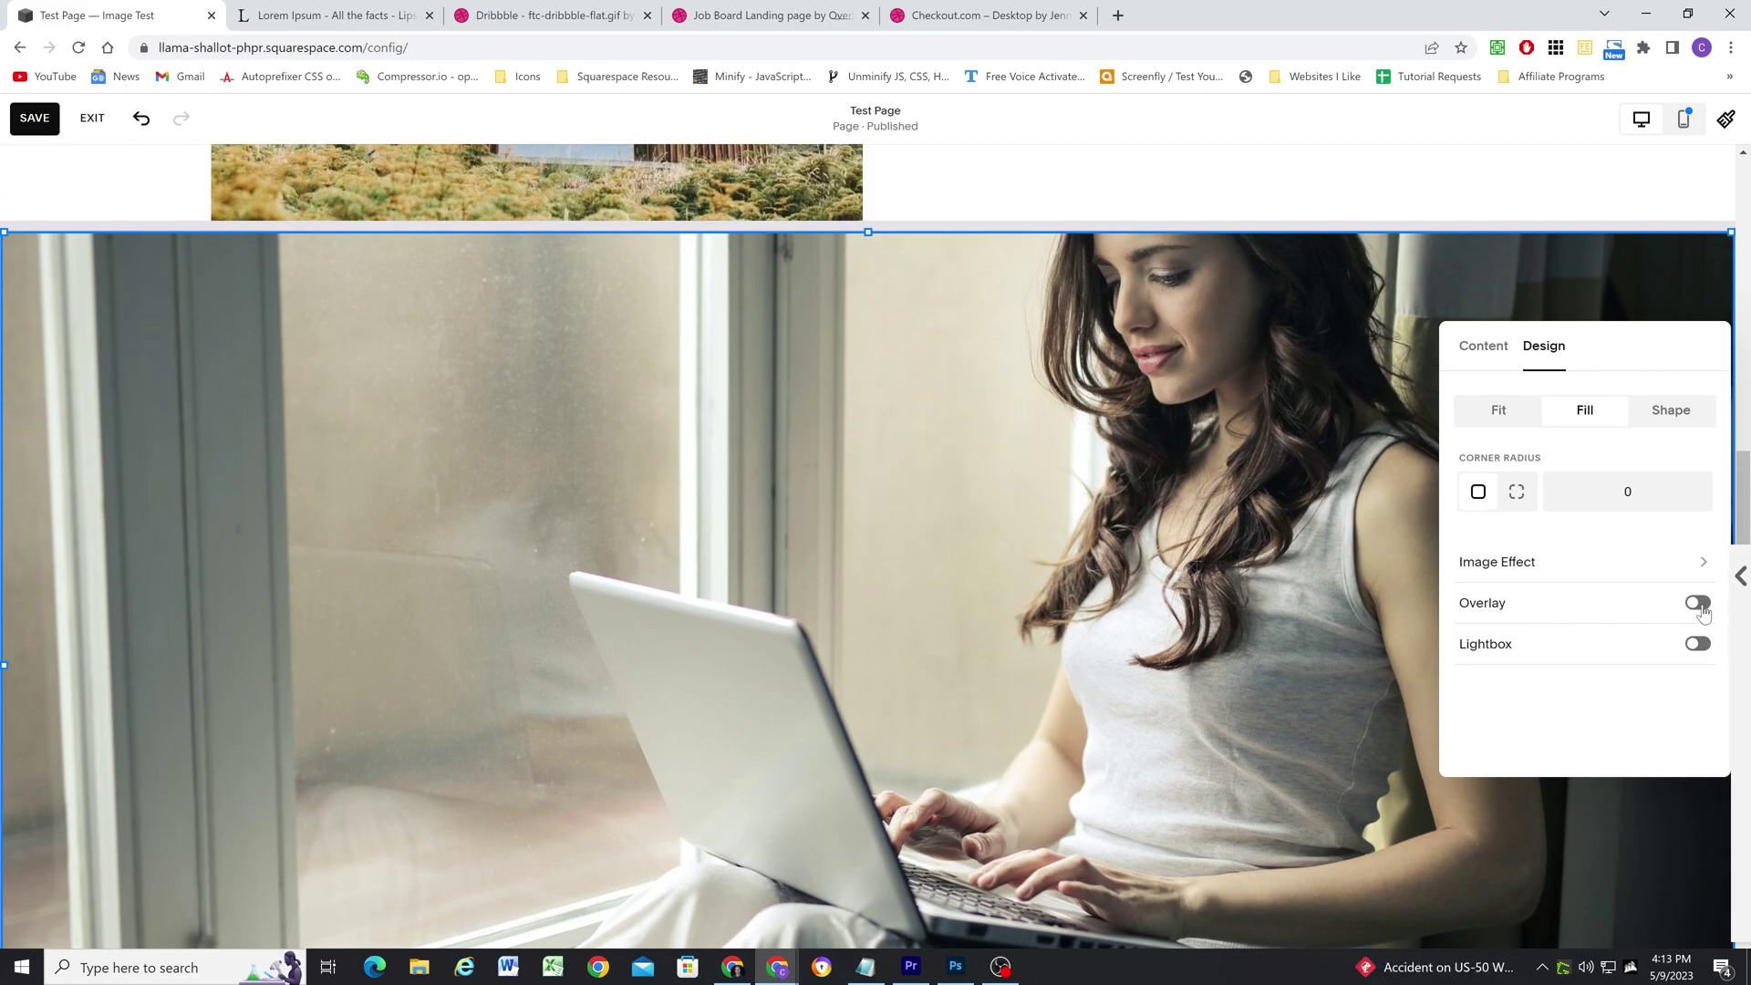
Step: Give the woman-with-laptop photo a faint, low-opacity black overlay chosen from the palette
left_click(1698, 604)
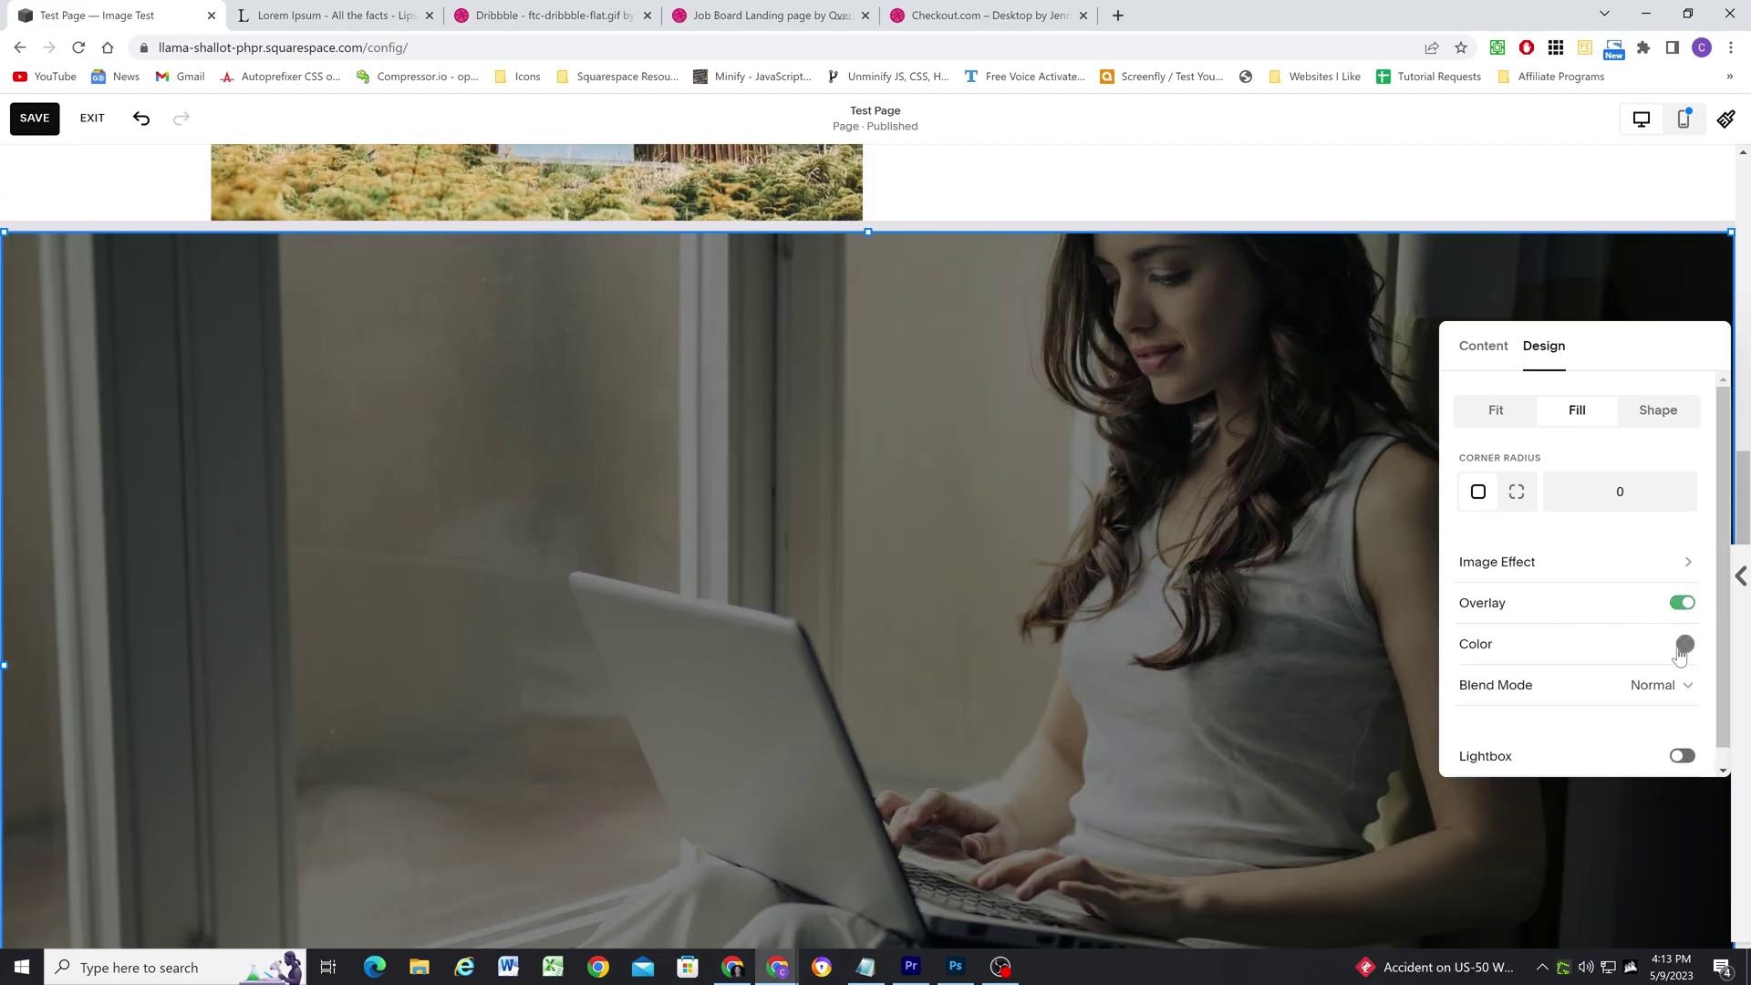
scroll(1279, 493, "down", 7)
scroll(1122, 398, "up", 2)
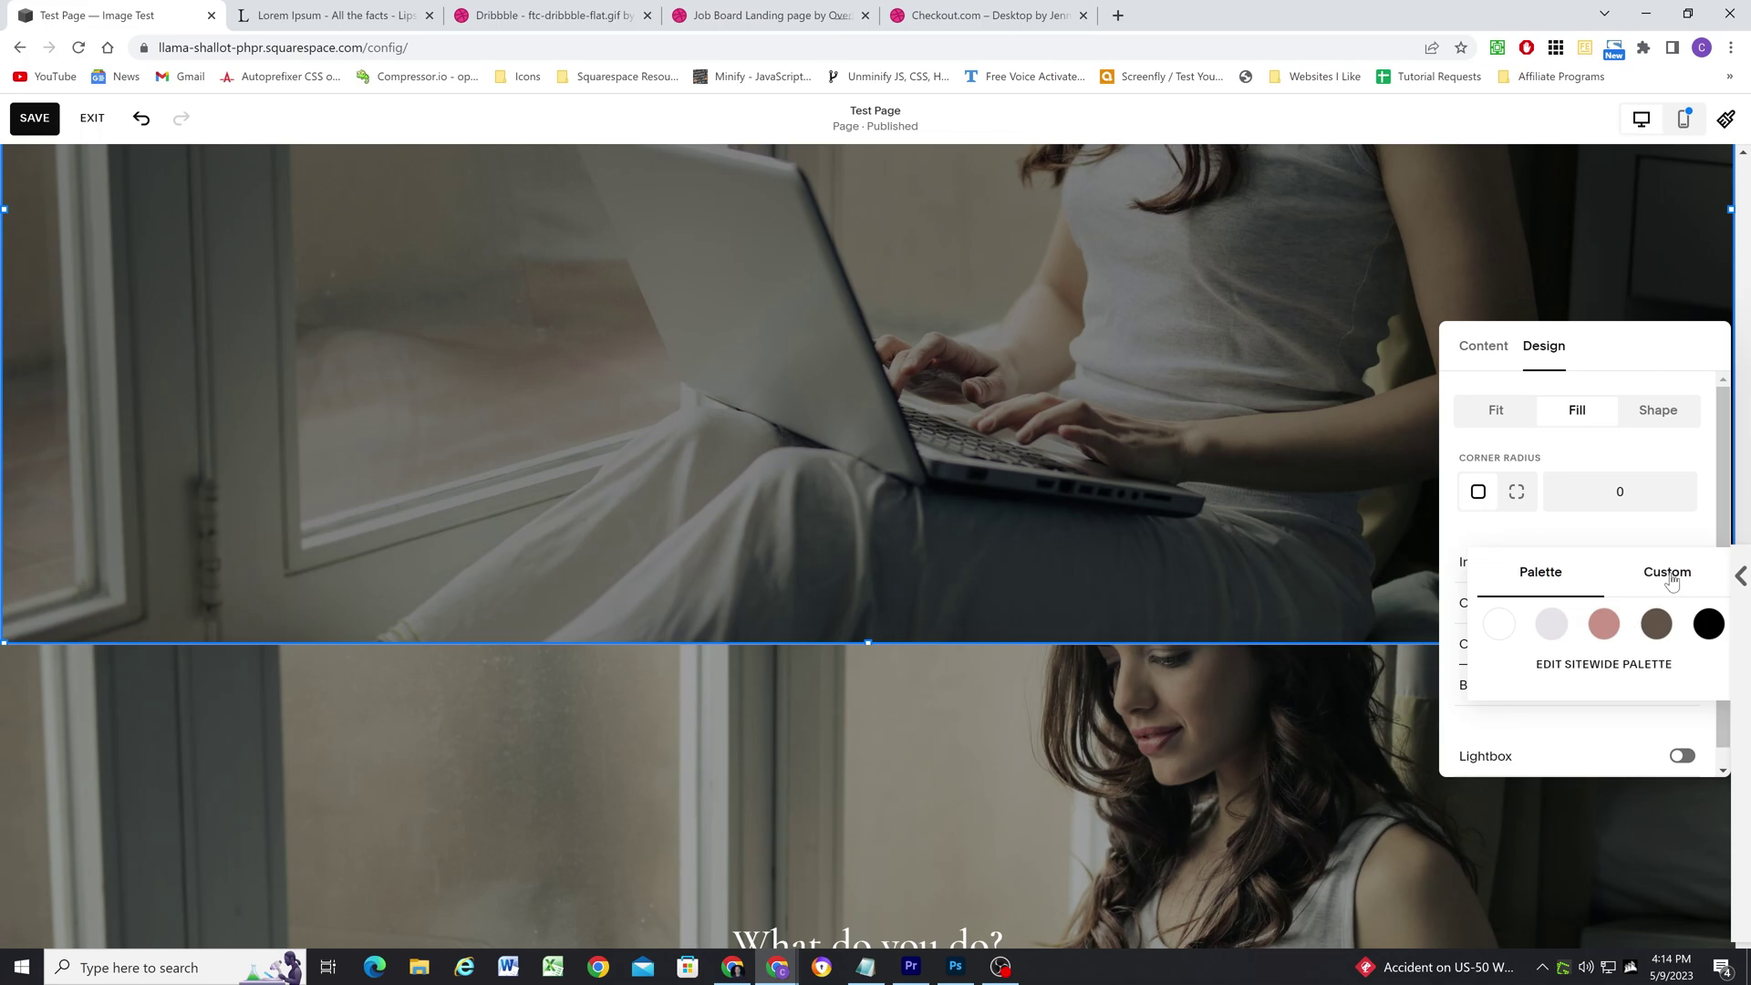
left_click(1668, 572)
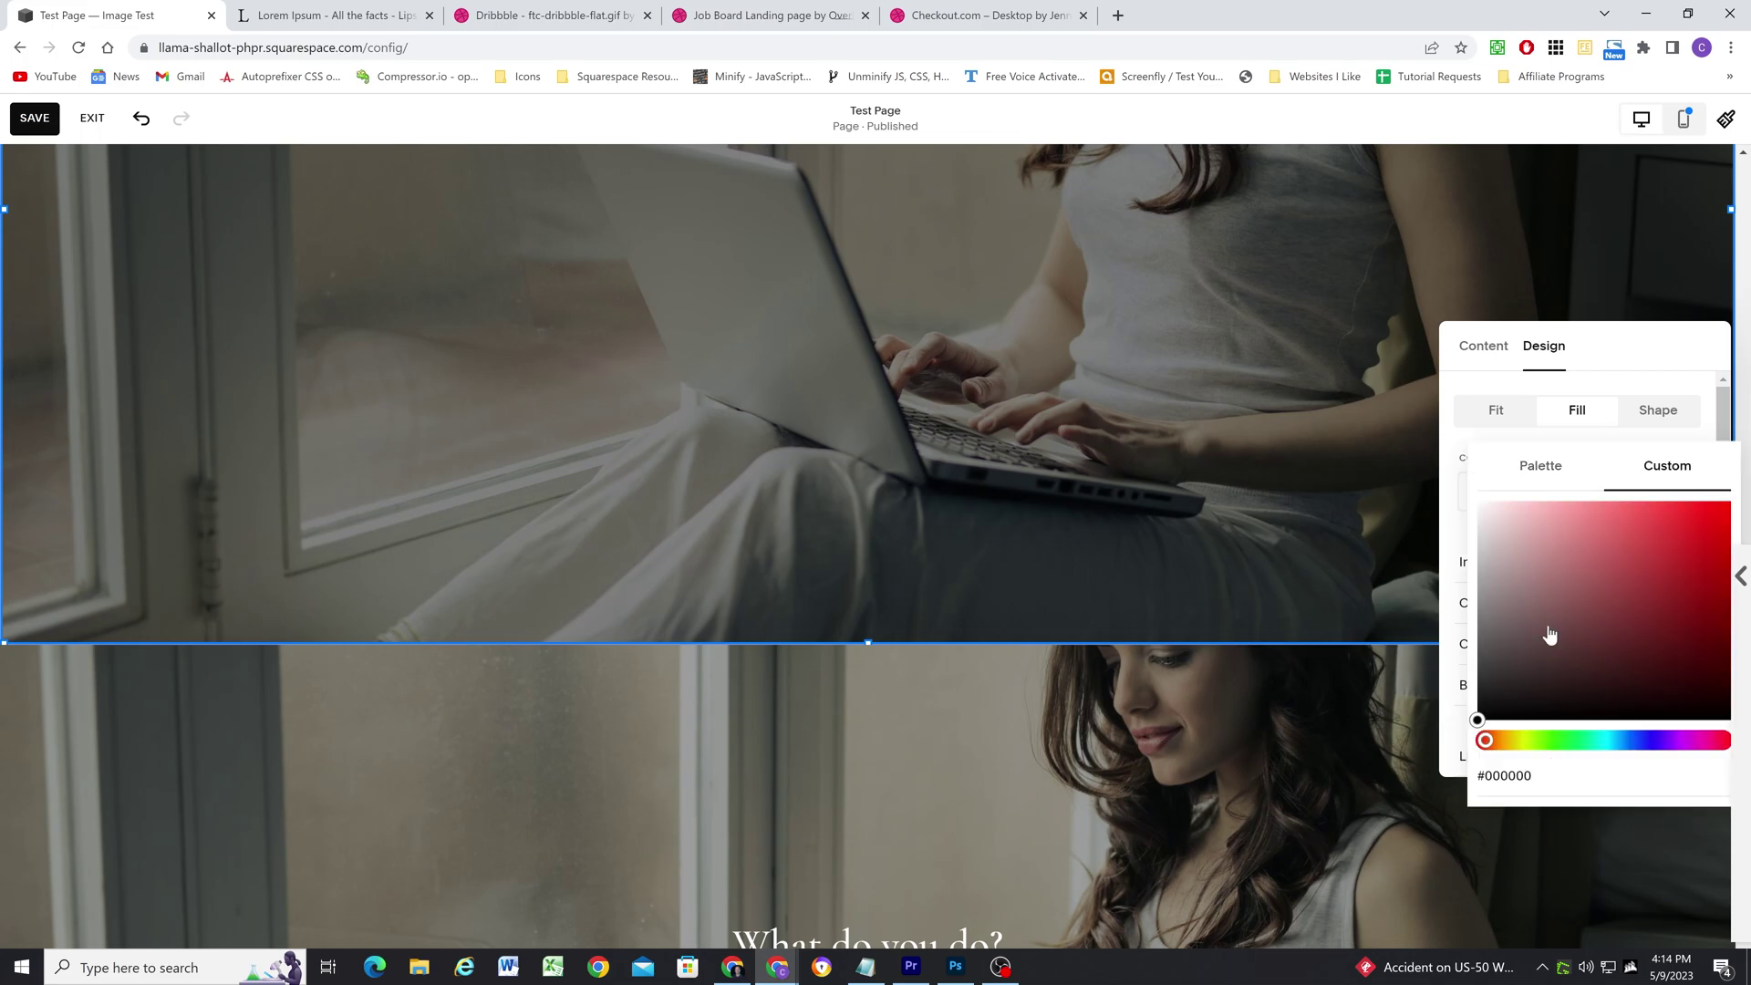
left_click(1532, 469)
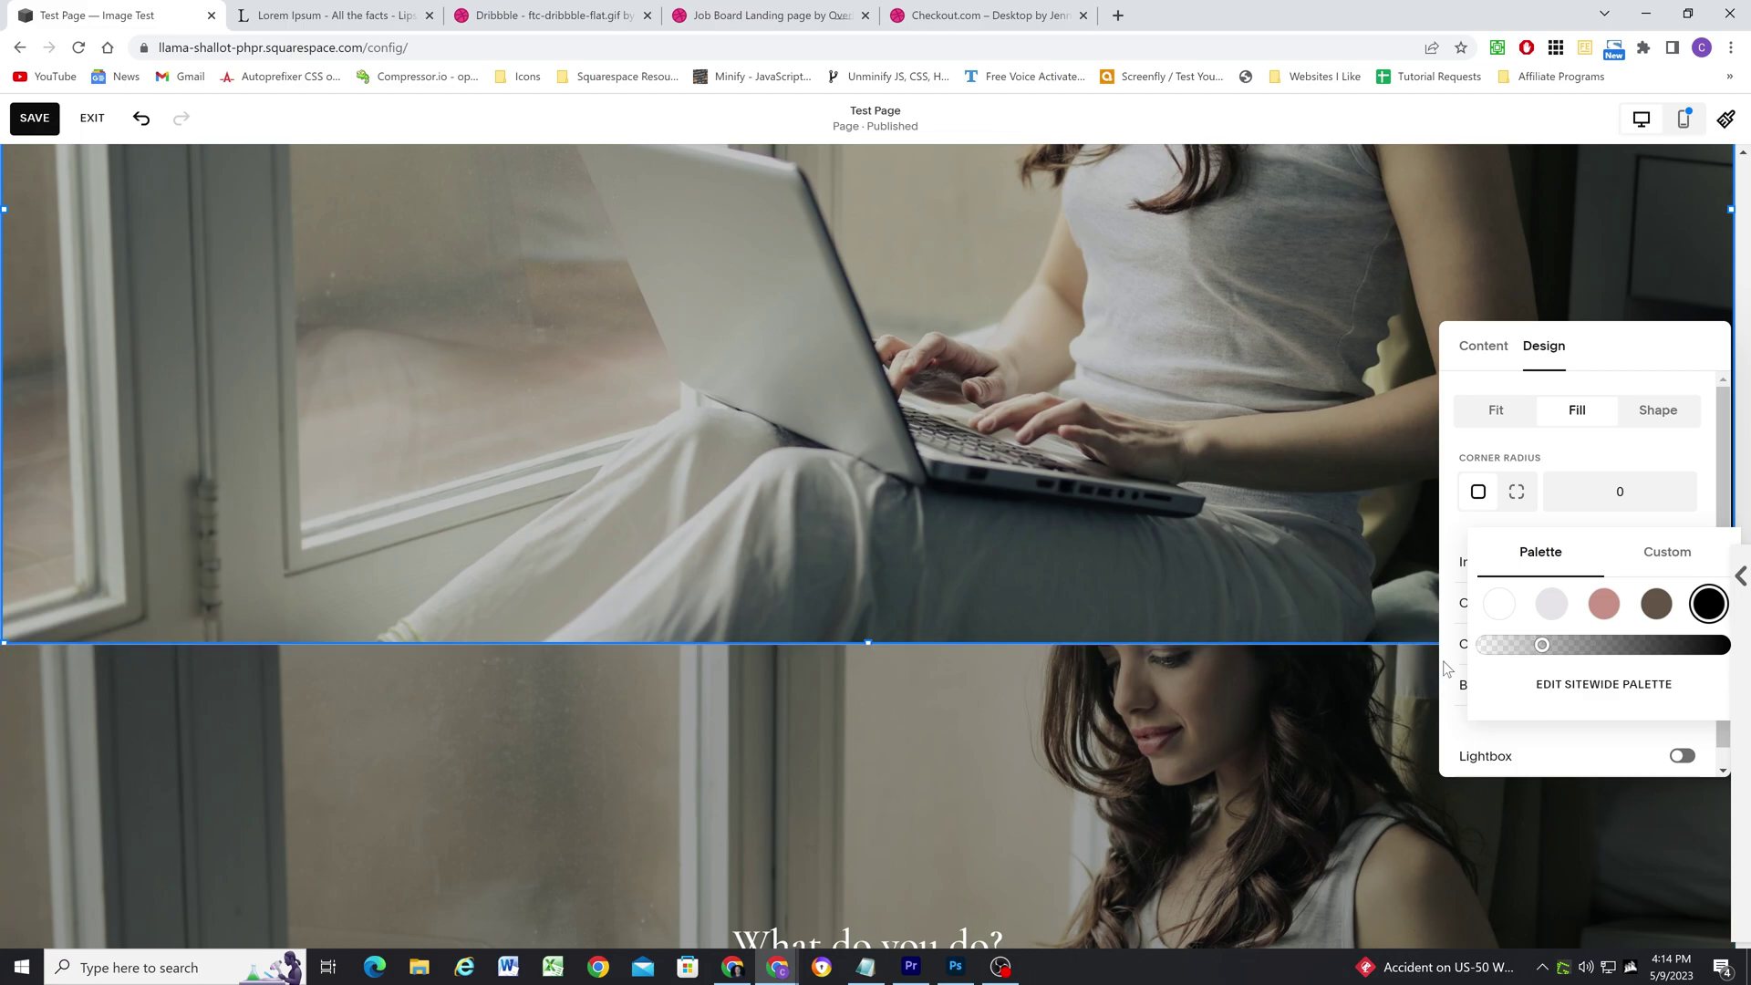
scroll(1140, 556, "up", 5)
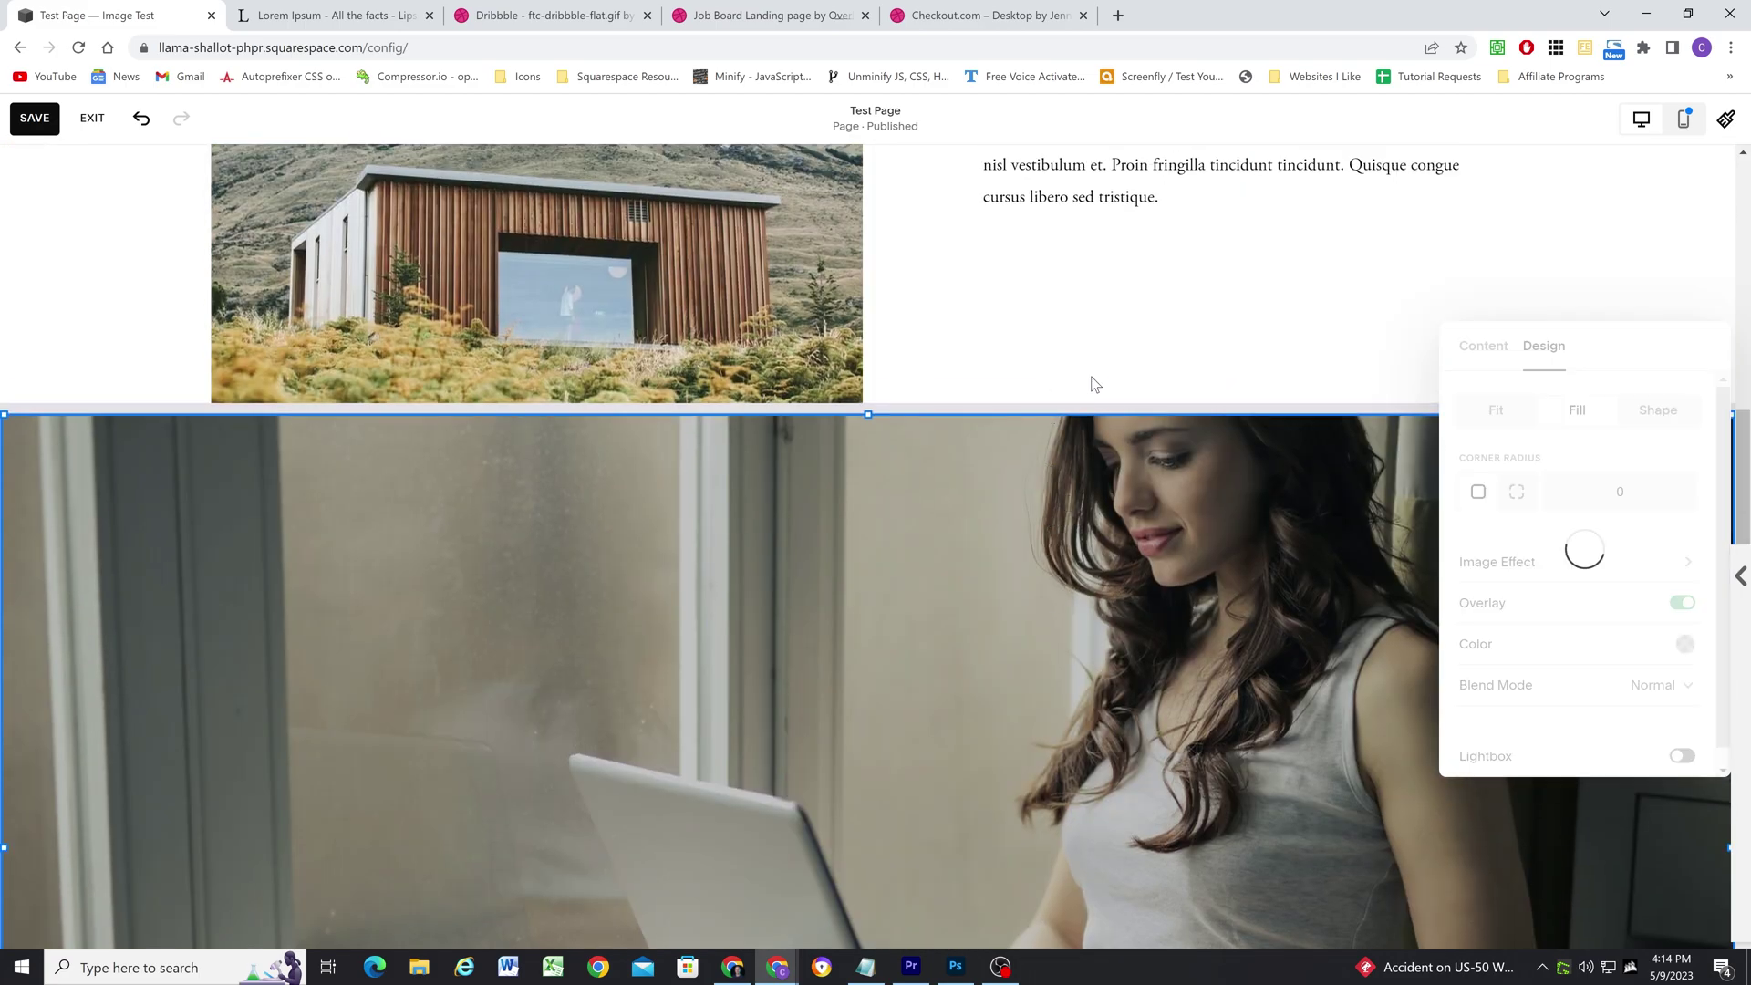
Step: Close the image settings and make the cabin section slightly taller
left_click(1093, 377)
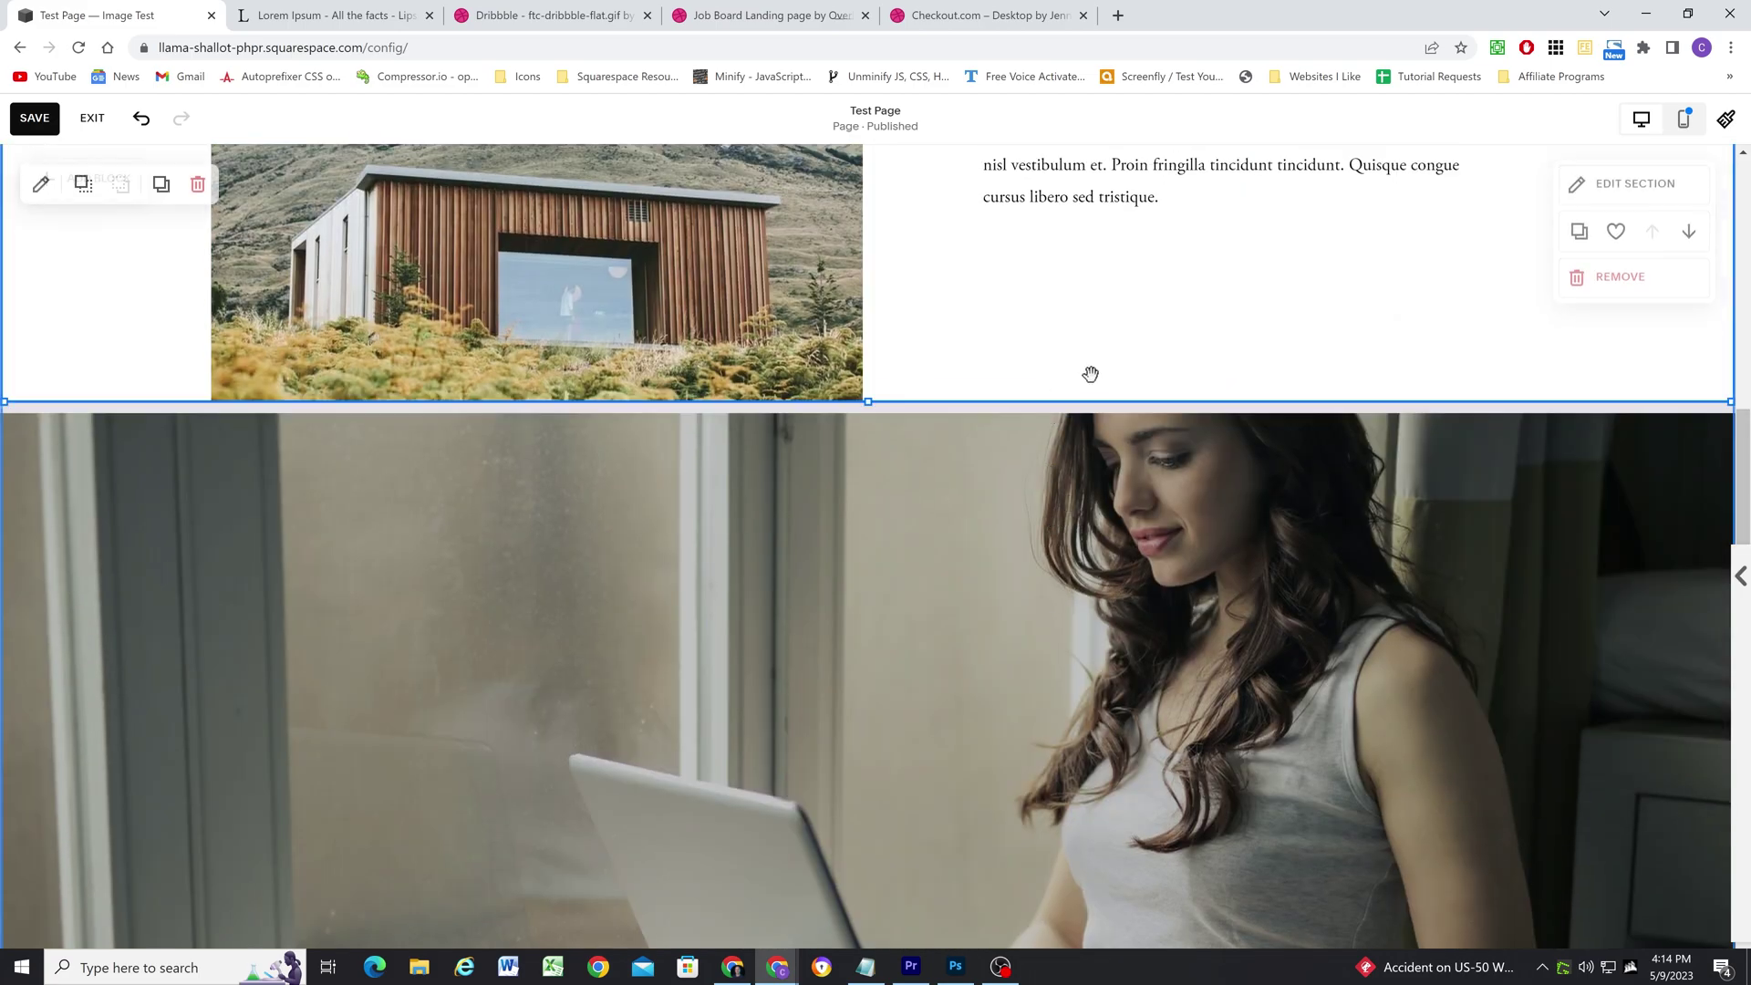
left_click_drag(874, 399, 875, 436)
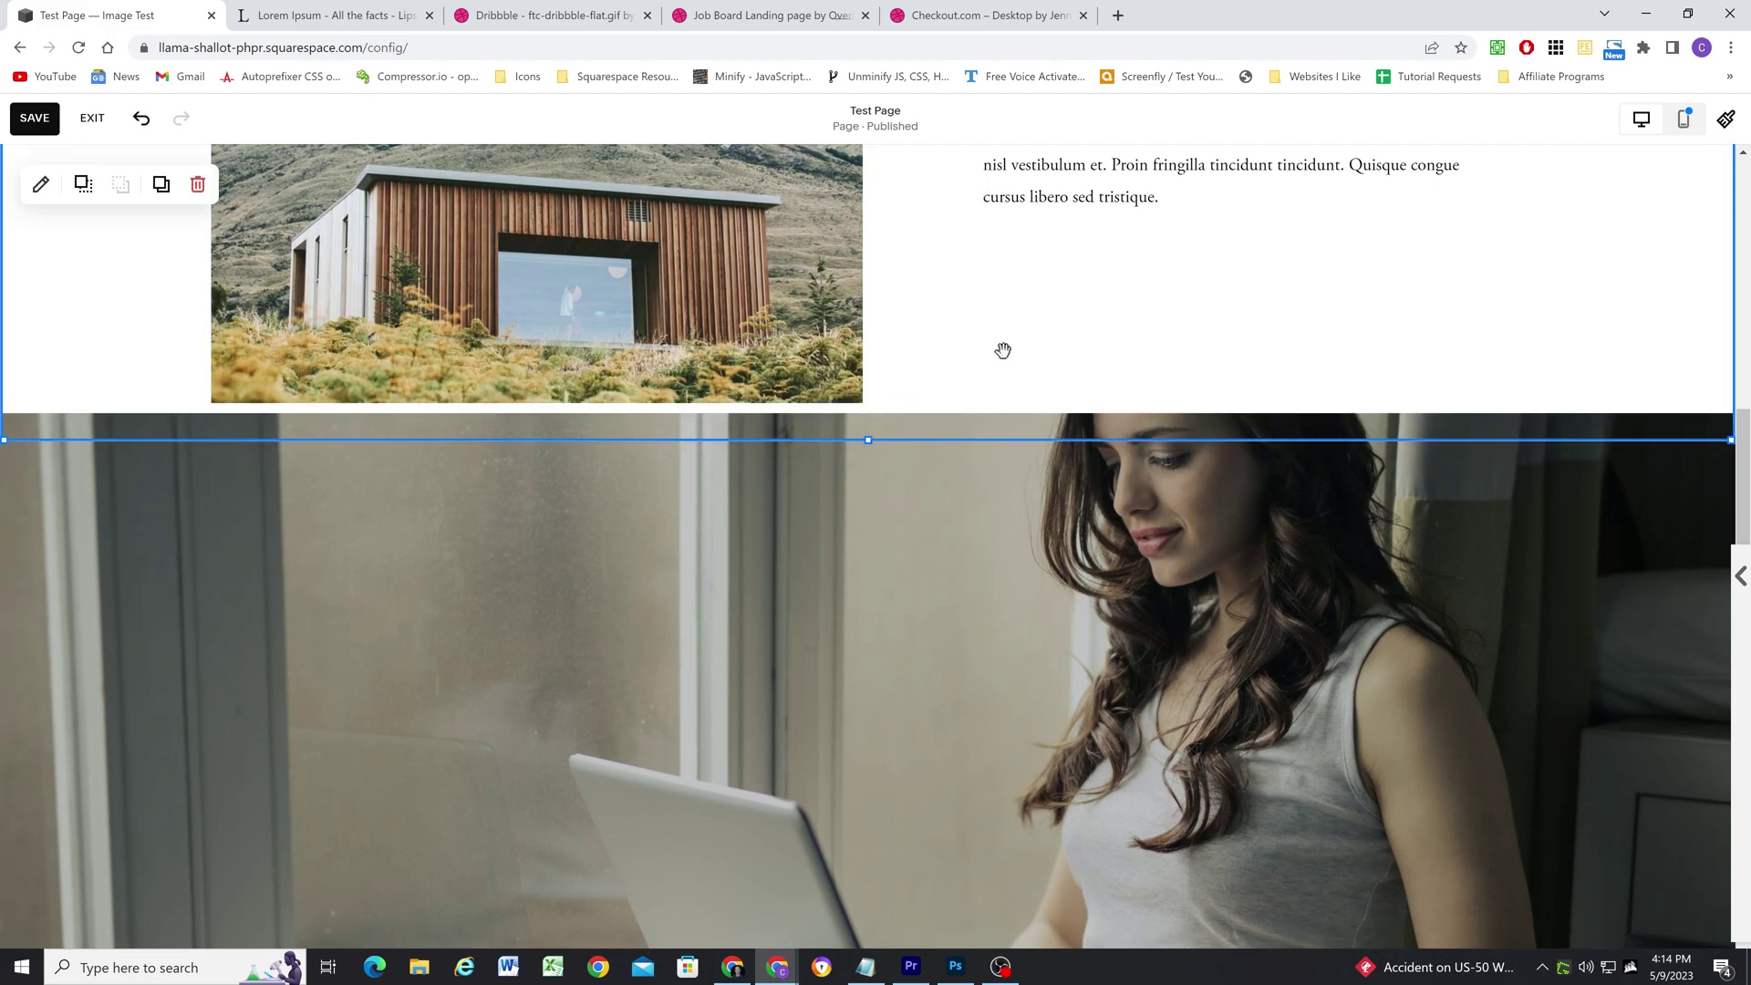
scroll(912, 455, "up", 5)
scroll(820, 528, "down", 2)
Step: Stretch the cabin image down over the woman photo's top edge and bring it forward
left_click(529, 478)
scroll(530, 478, "down", 2)
left_click_drag(537, 493, 523, 685)
scroll(523, 638, "up", 3)
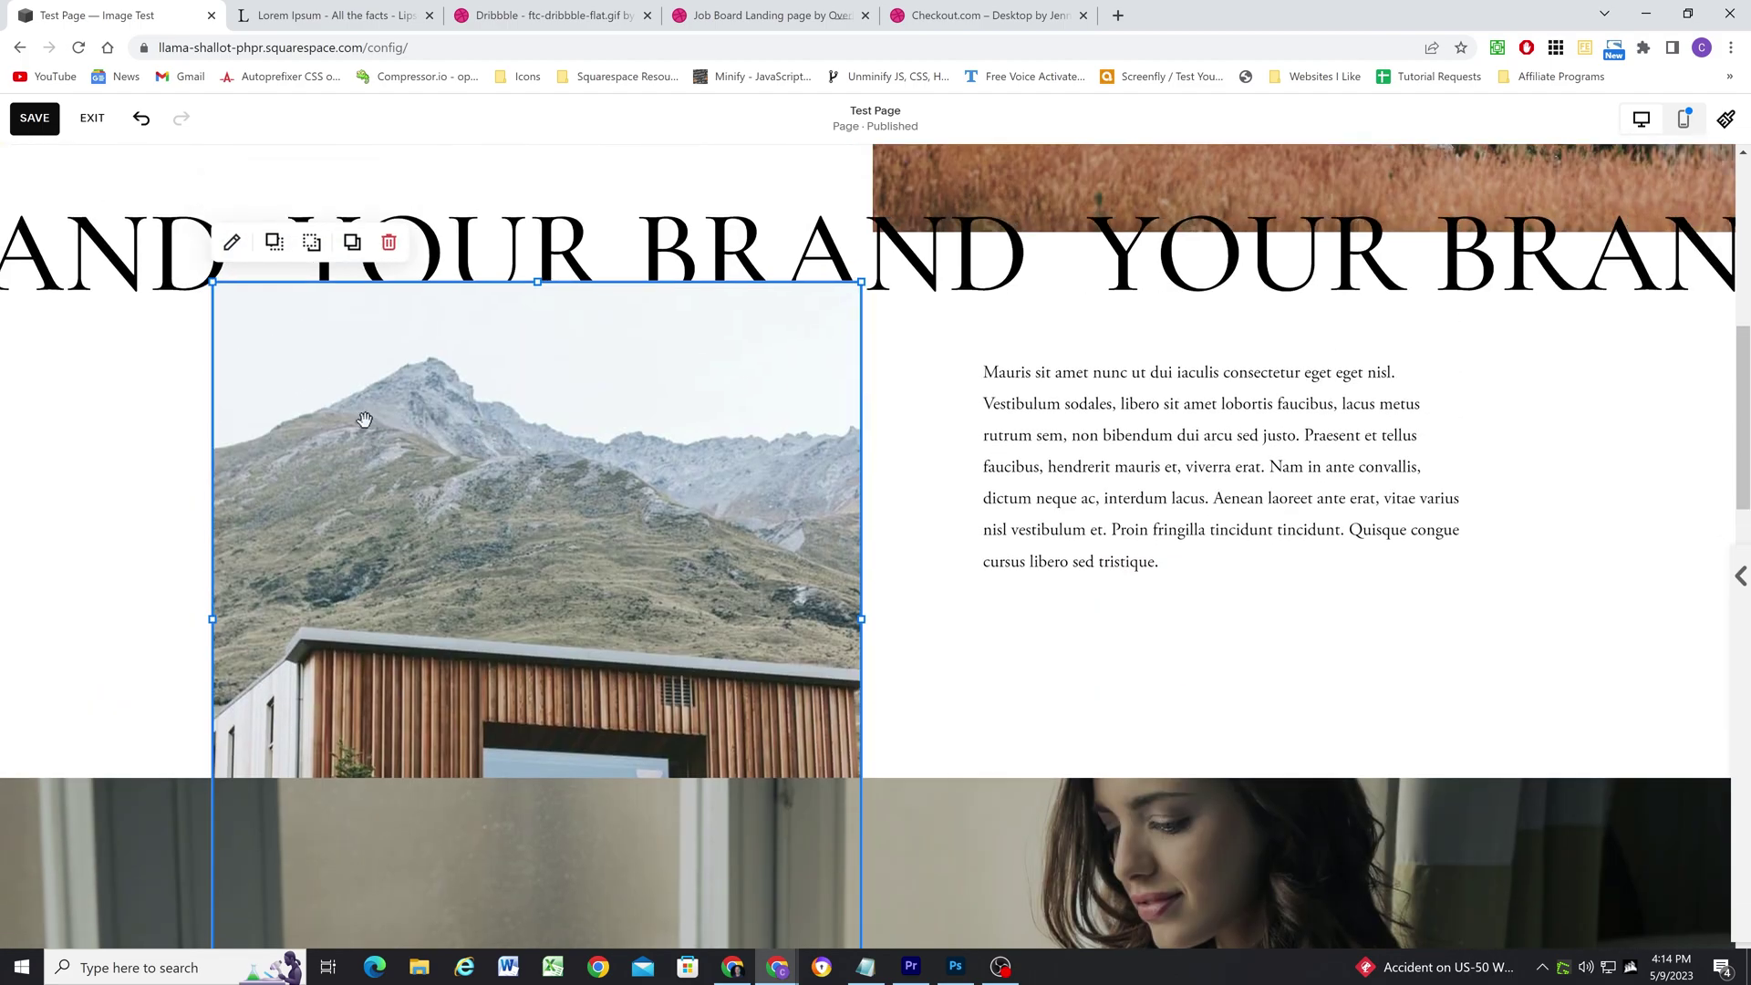
left_click(275, 243)
left_click(908, 506)
scroll(1003, 529, "down", 3)
scroll(1048, 559, "up", 2)
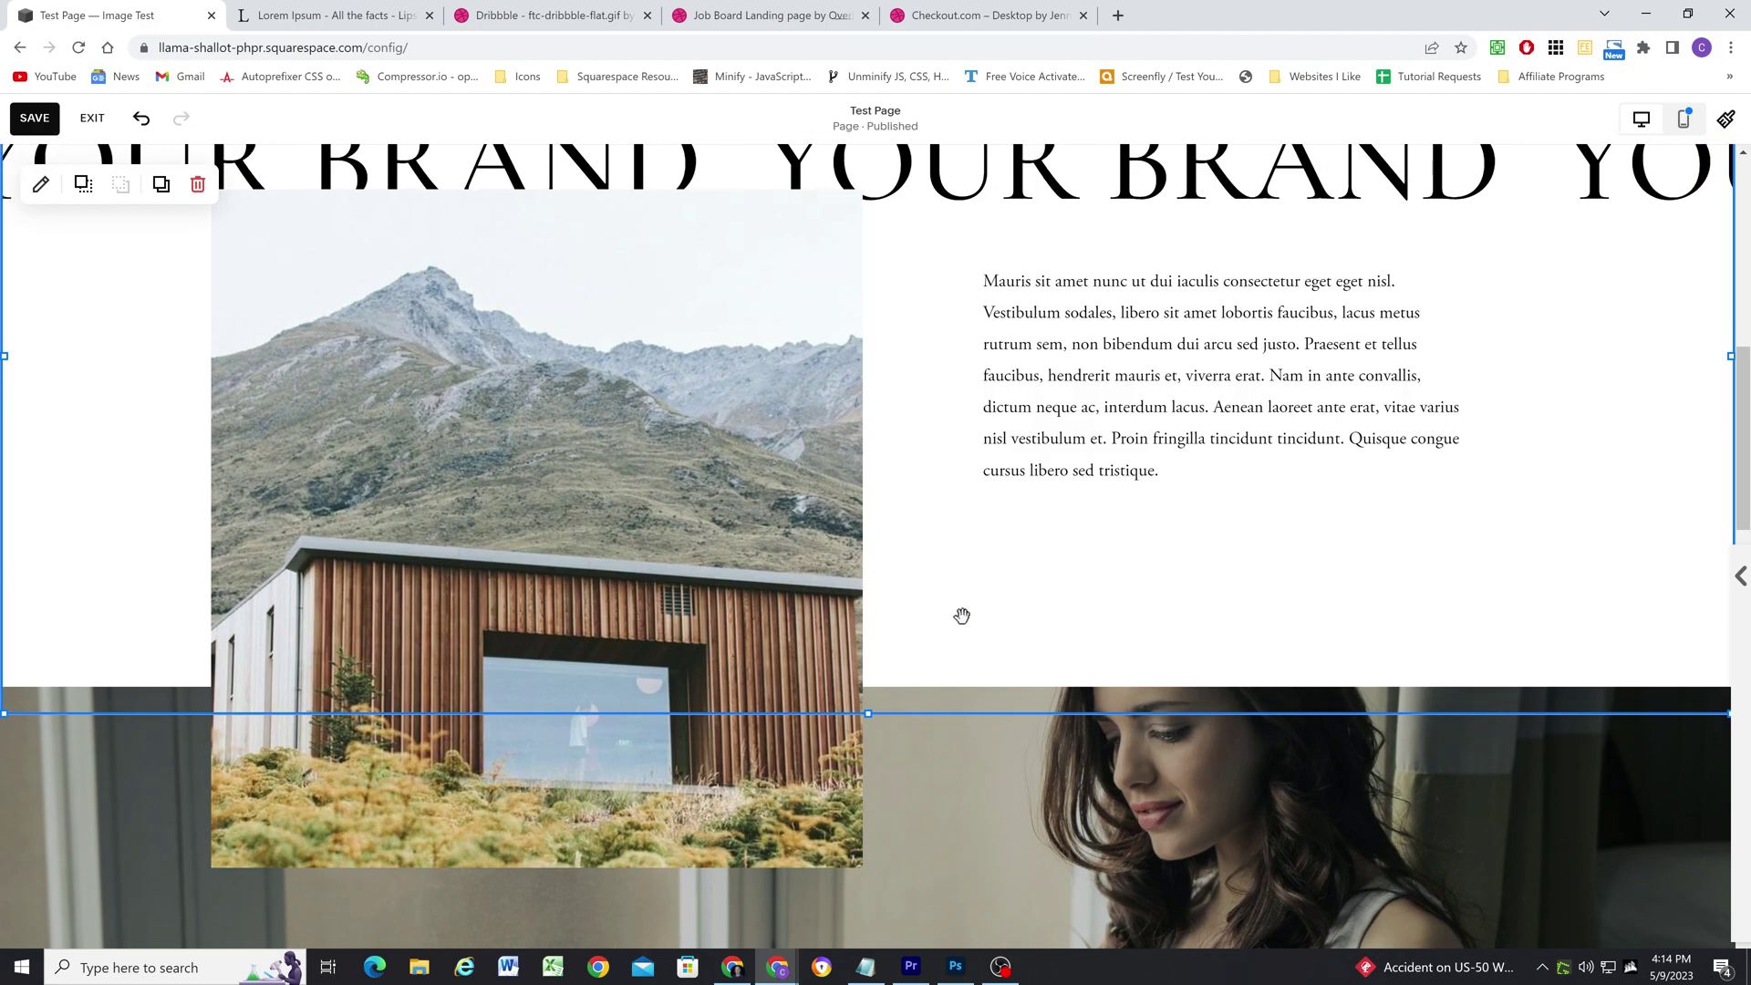
scroll(821, 609, "up", 3)
scroll(712, 605, "down", 5)
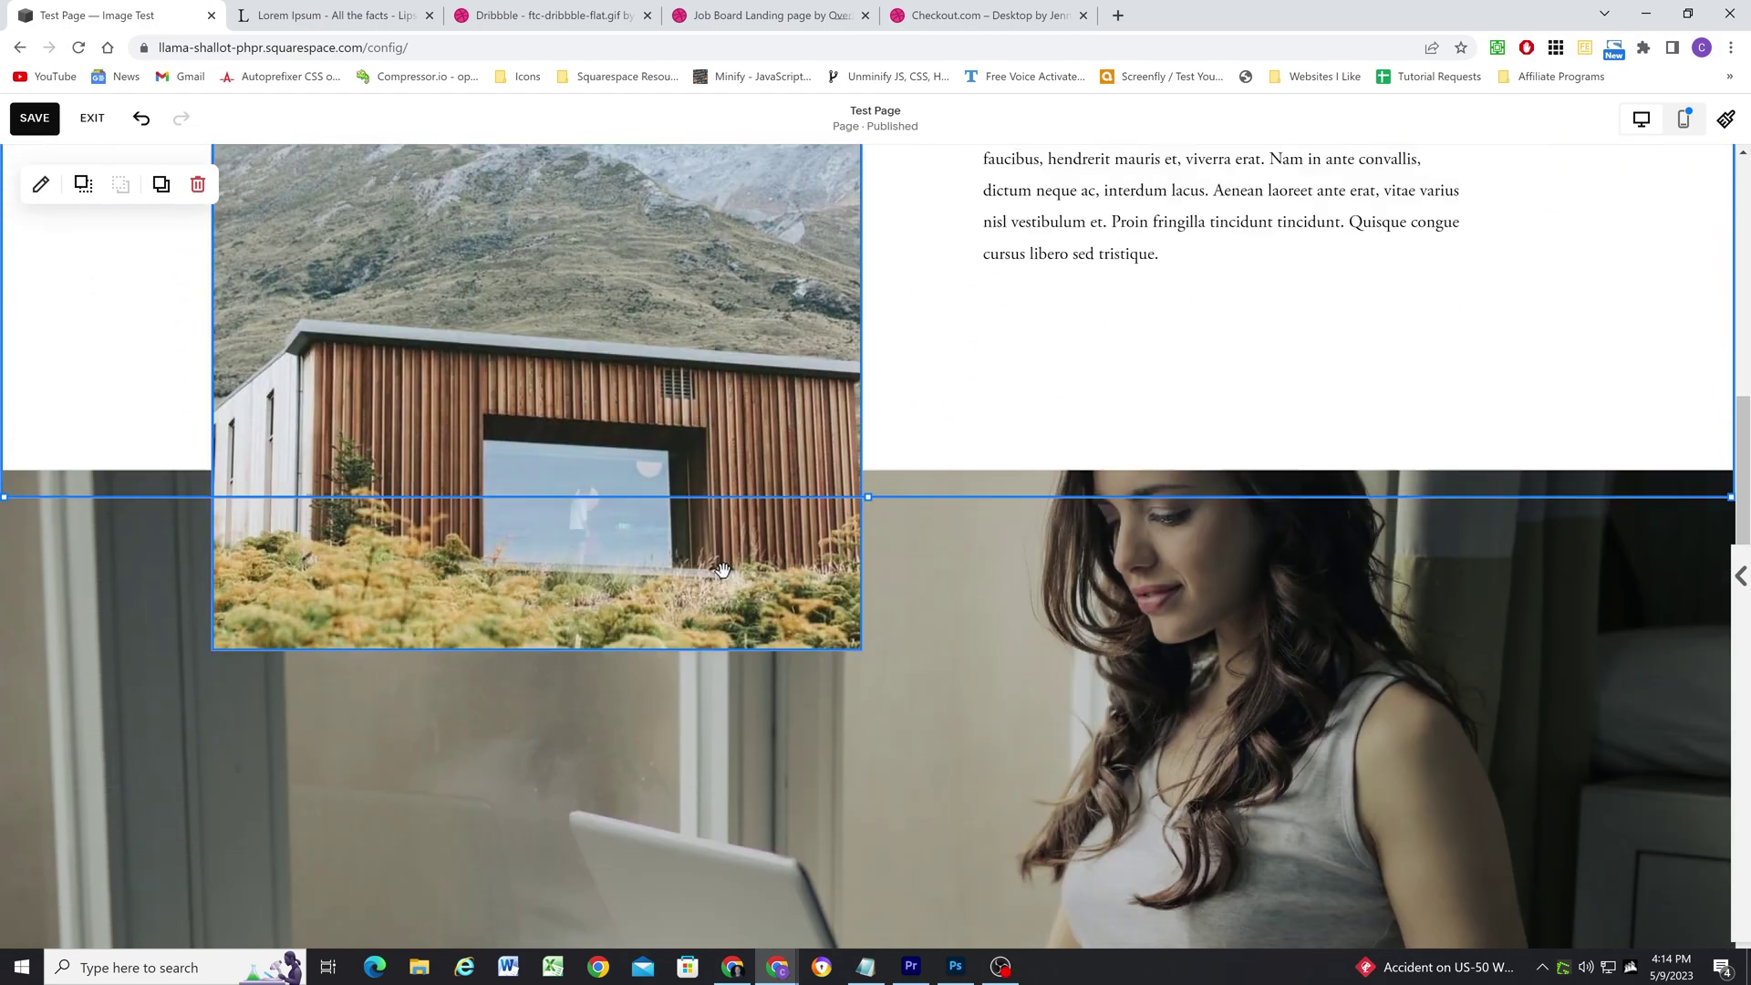
scroll(722, 570, "down", 10)
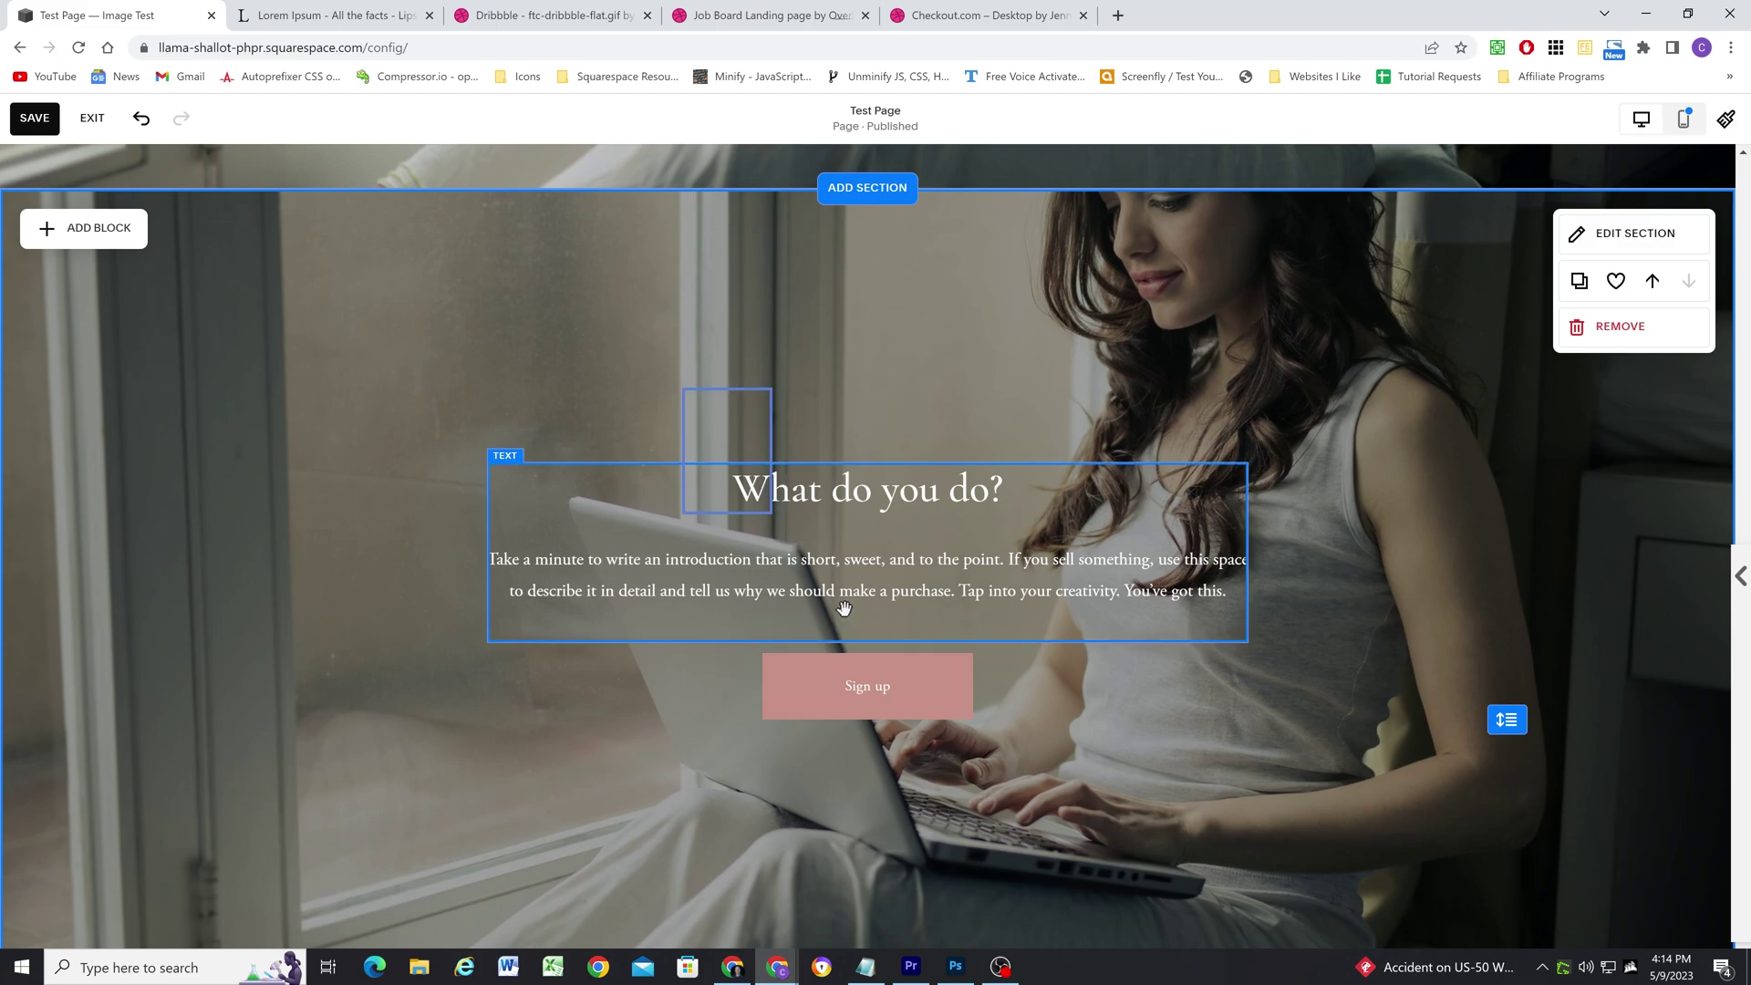
Step: Delete the redundant laptop-photo section, confirming the removal
left_click_drag(921, 743, 921, 744)
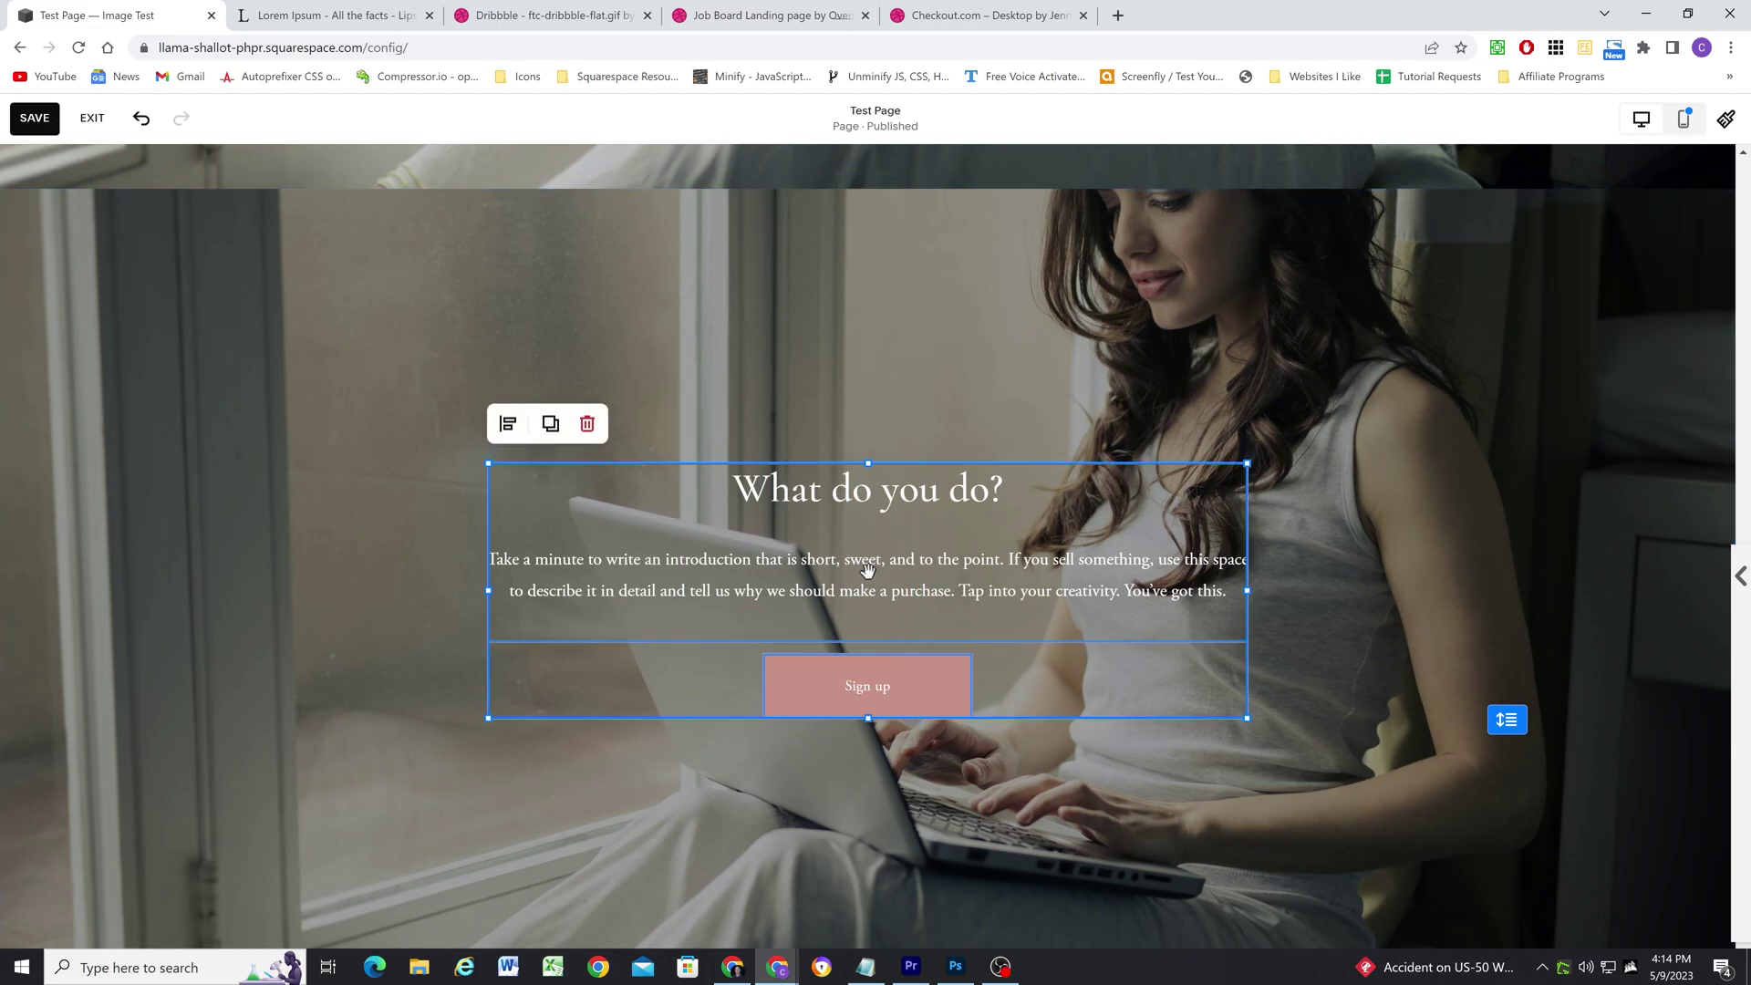
scroll(875, 561, "up", 5)
left_click(949, 434)
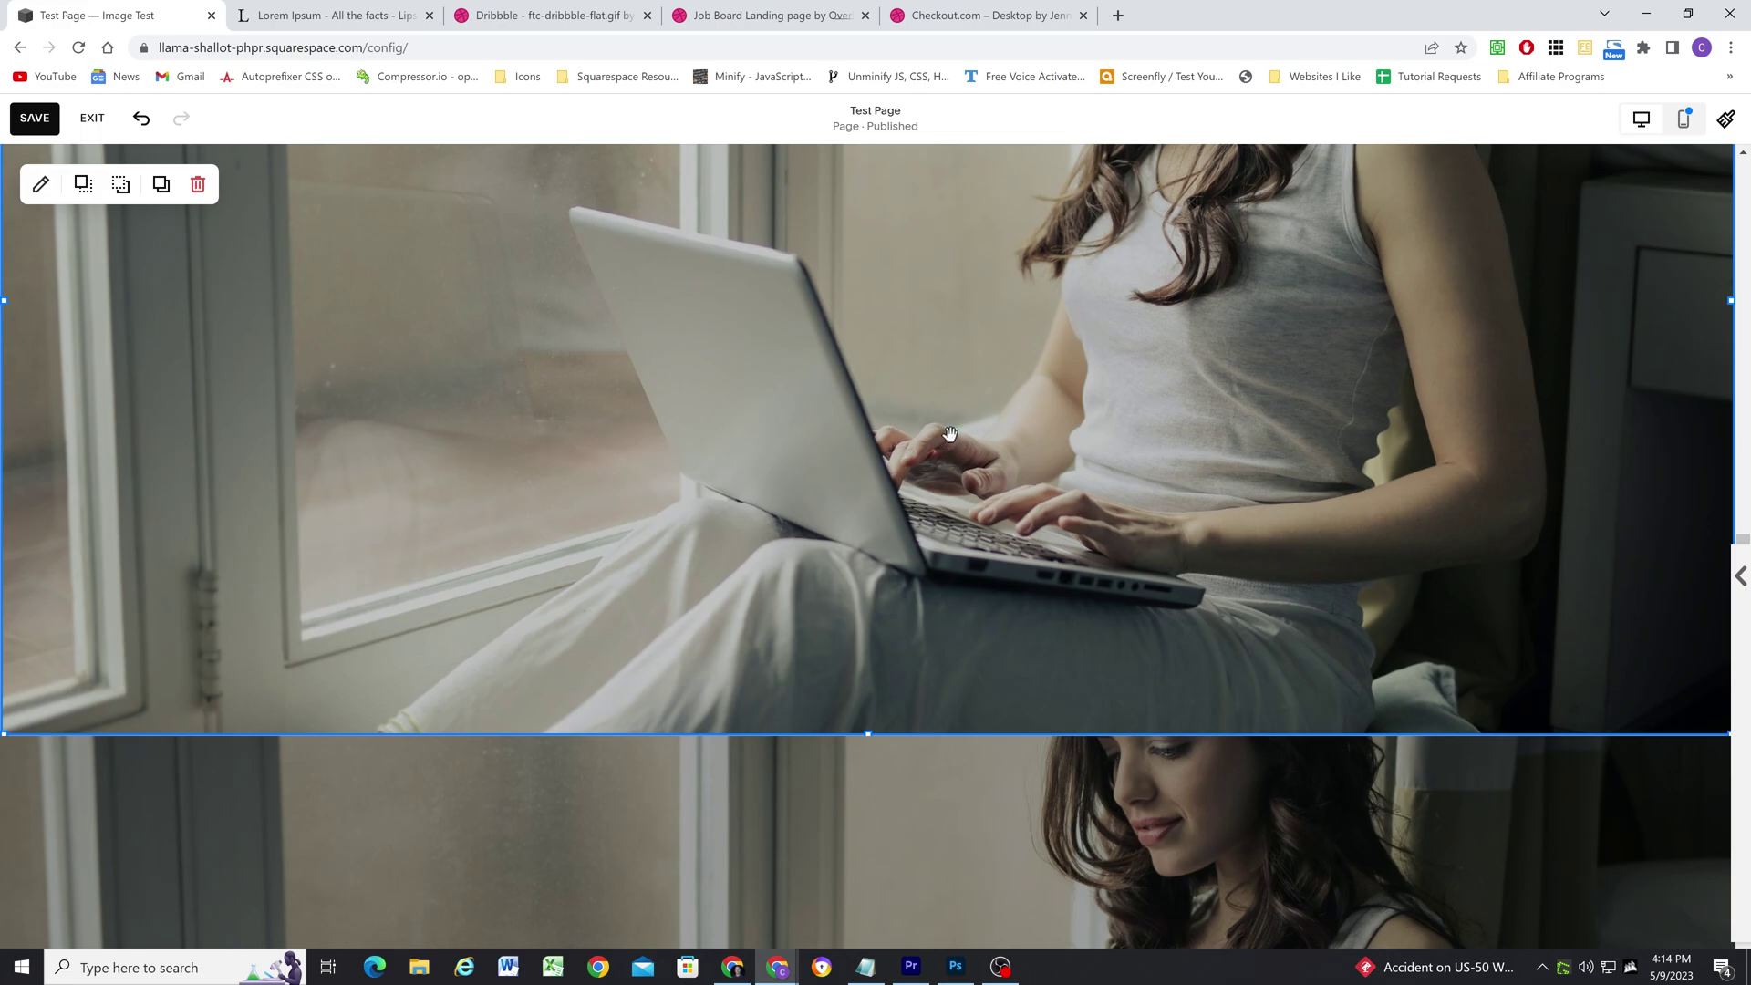
left_click(949, 434)
scroll(947, 469, "up", 2)
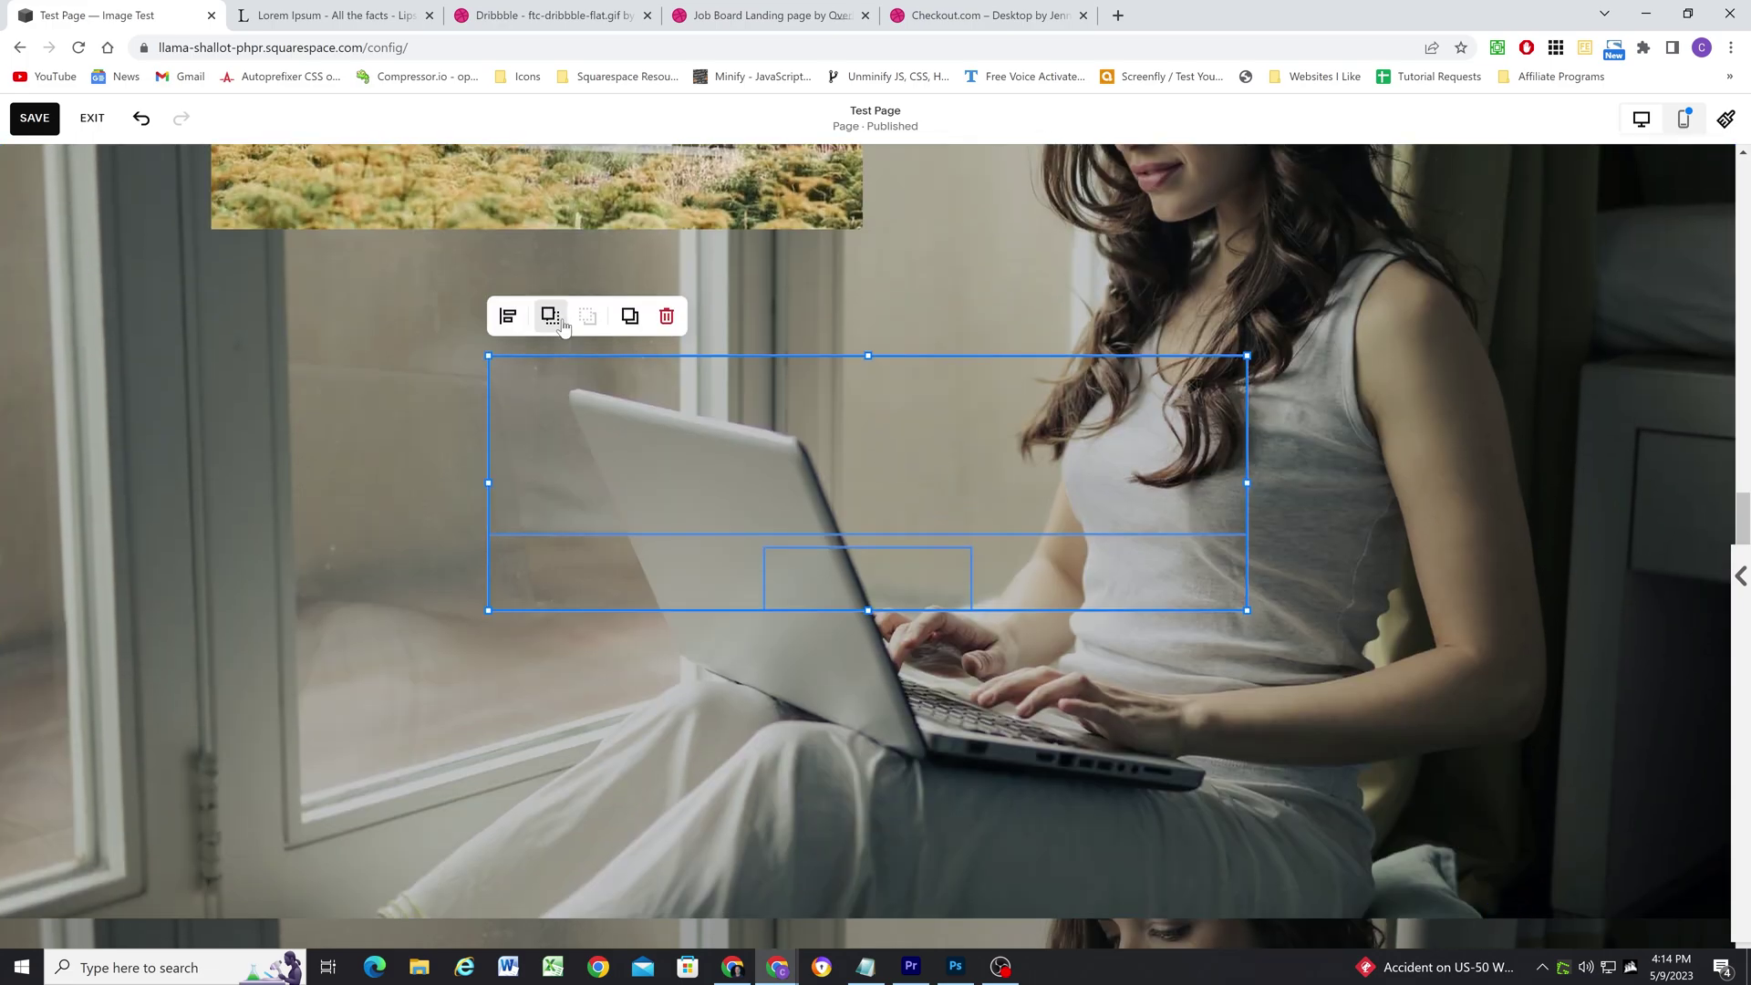
left_click(1367, 451)
scroll(1345, 497, "down", 1)
scroll(1158, 497, "up", 2)
scroll(1181, 480, "down", 2)
scroll(1132, 631, "up", 2)
scroll(1133, 632, "up", 5)
left_click(1612, 788)
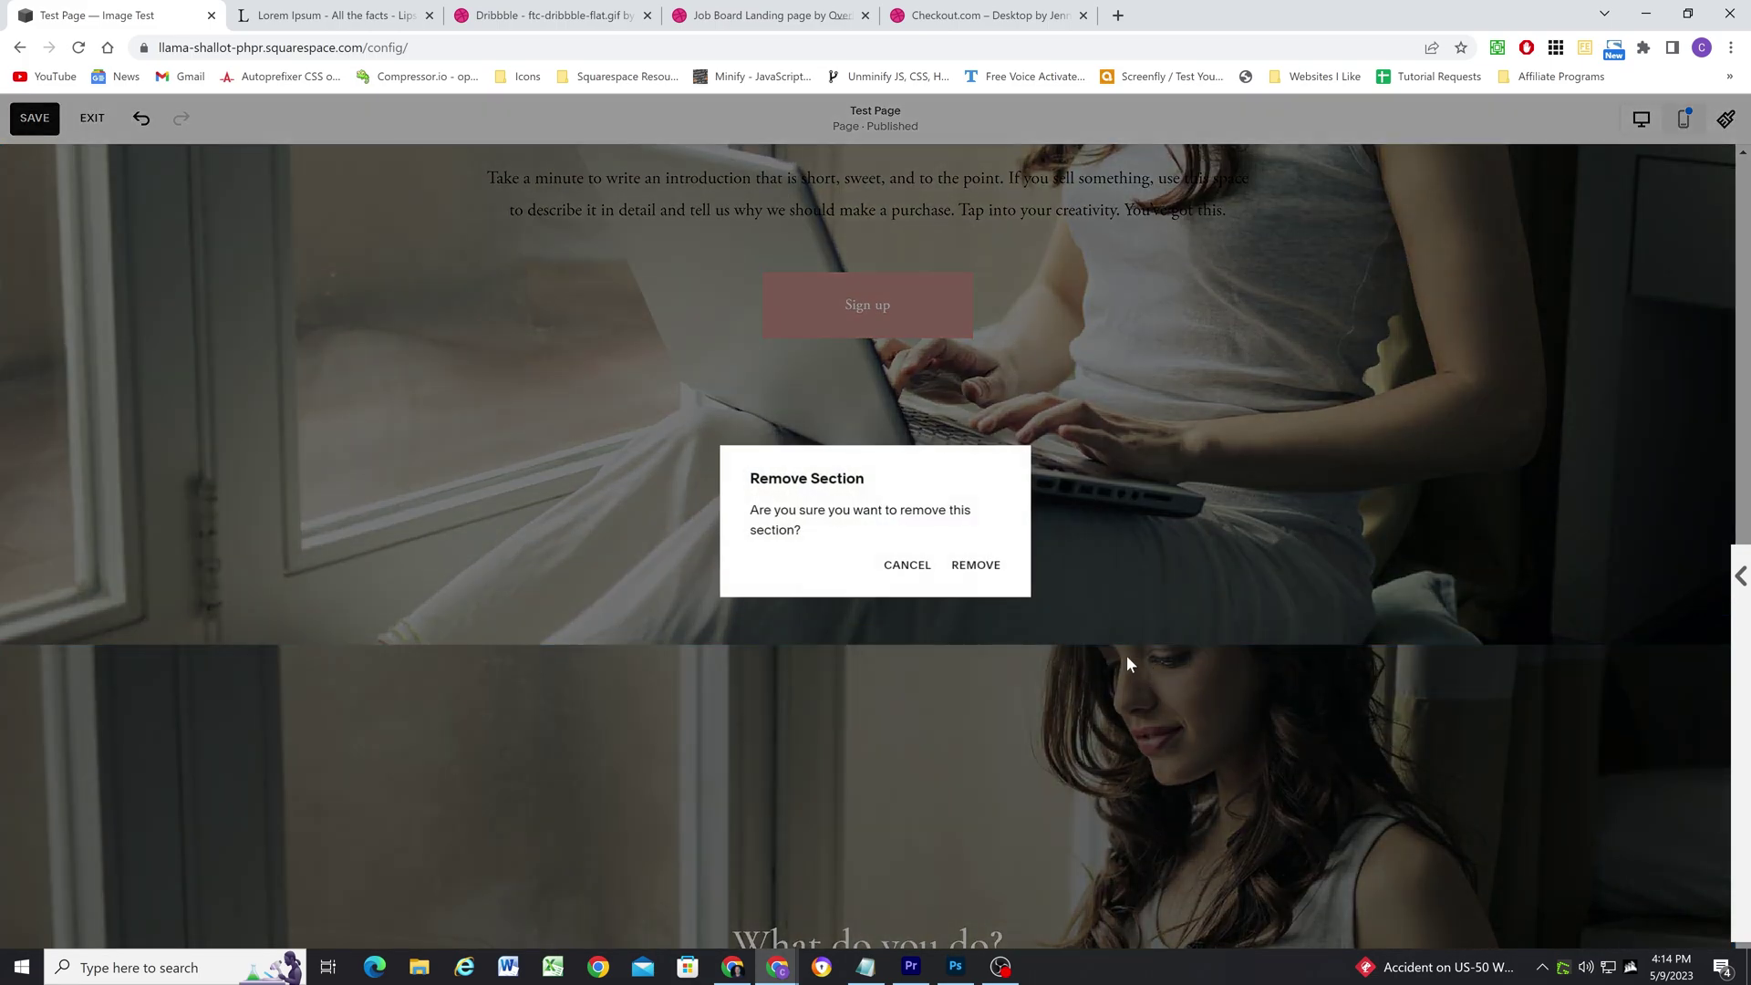
left_click(971, 566)
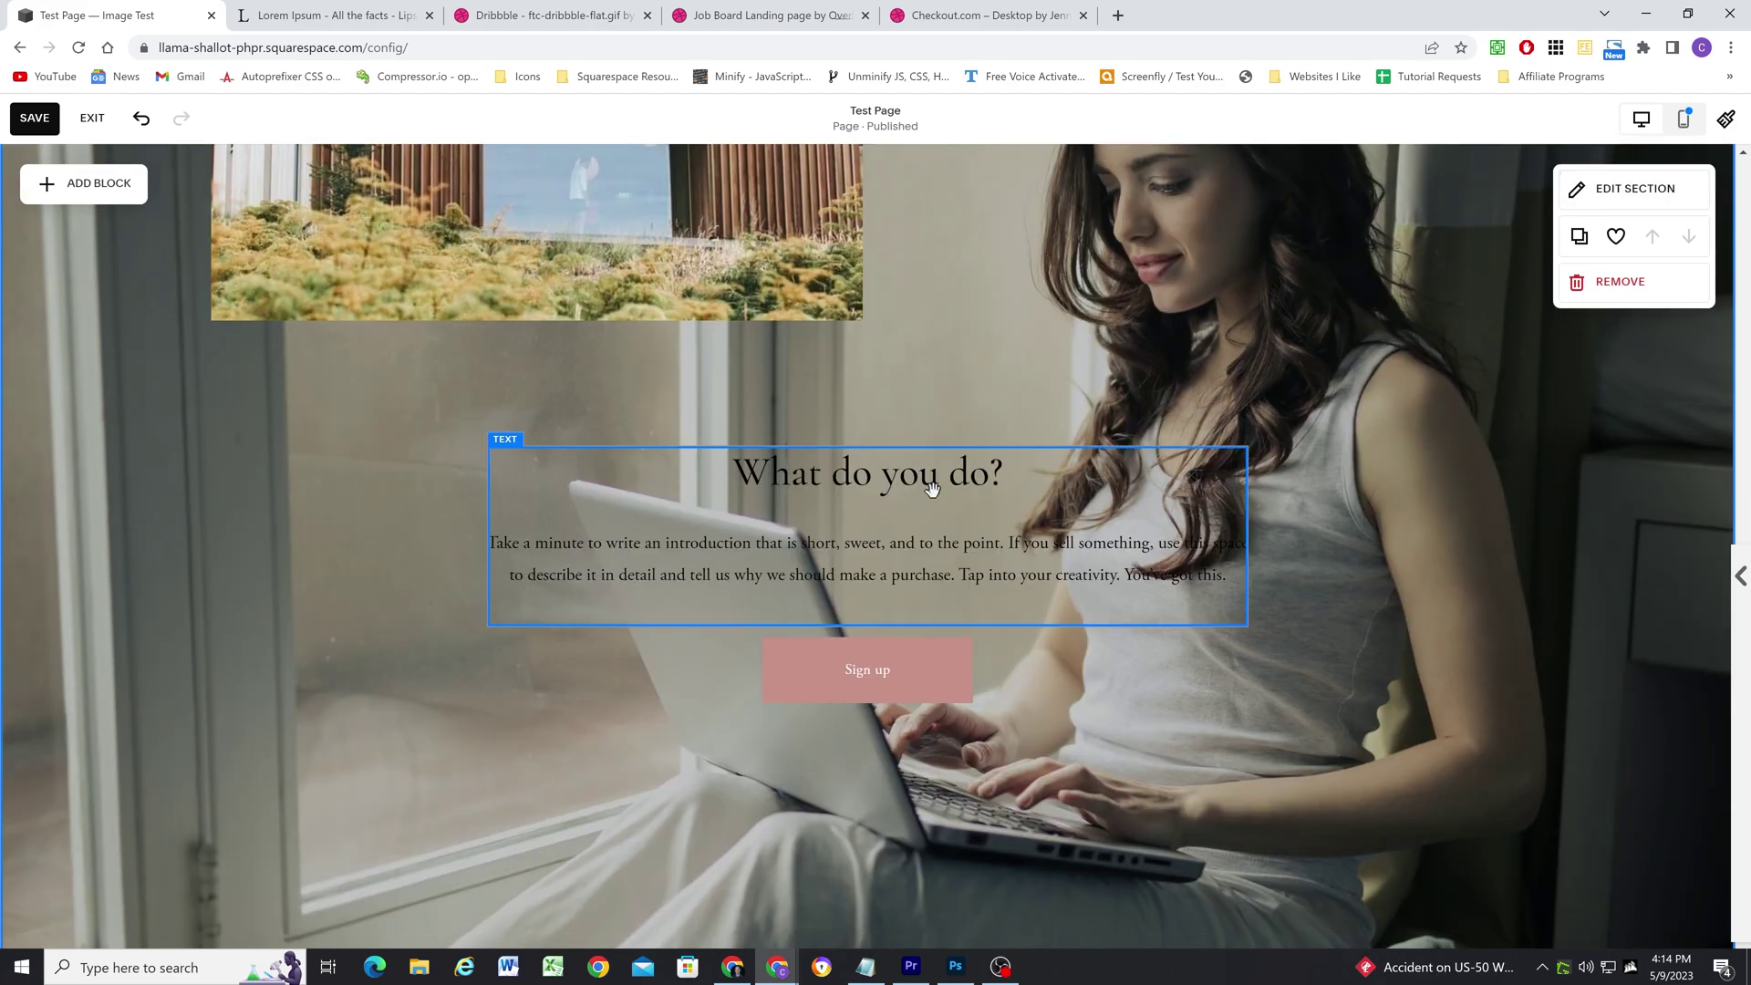
Step: Make all the 'What do you do?' text white
left_click(931, 489)
left_click(953, 499)
key("ctrl+a")
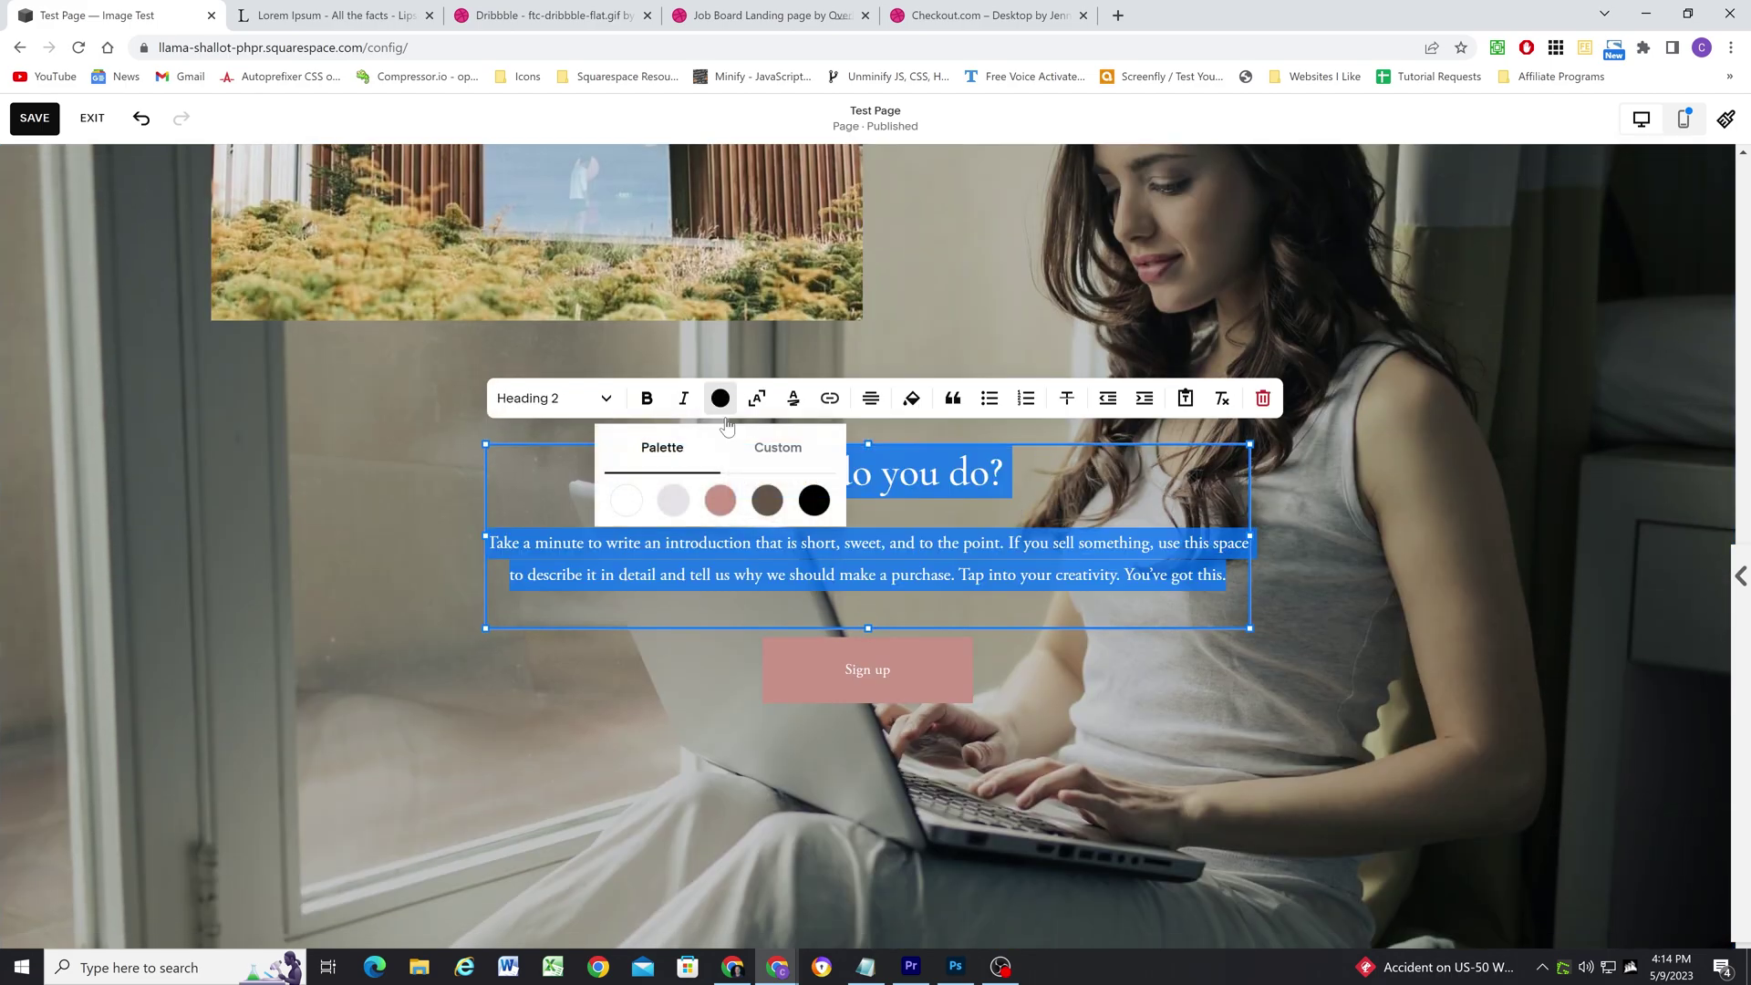
left_click(391, 506)
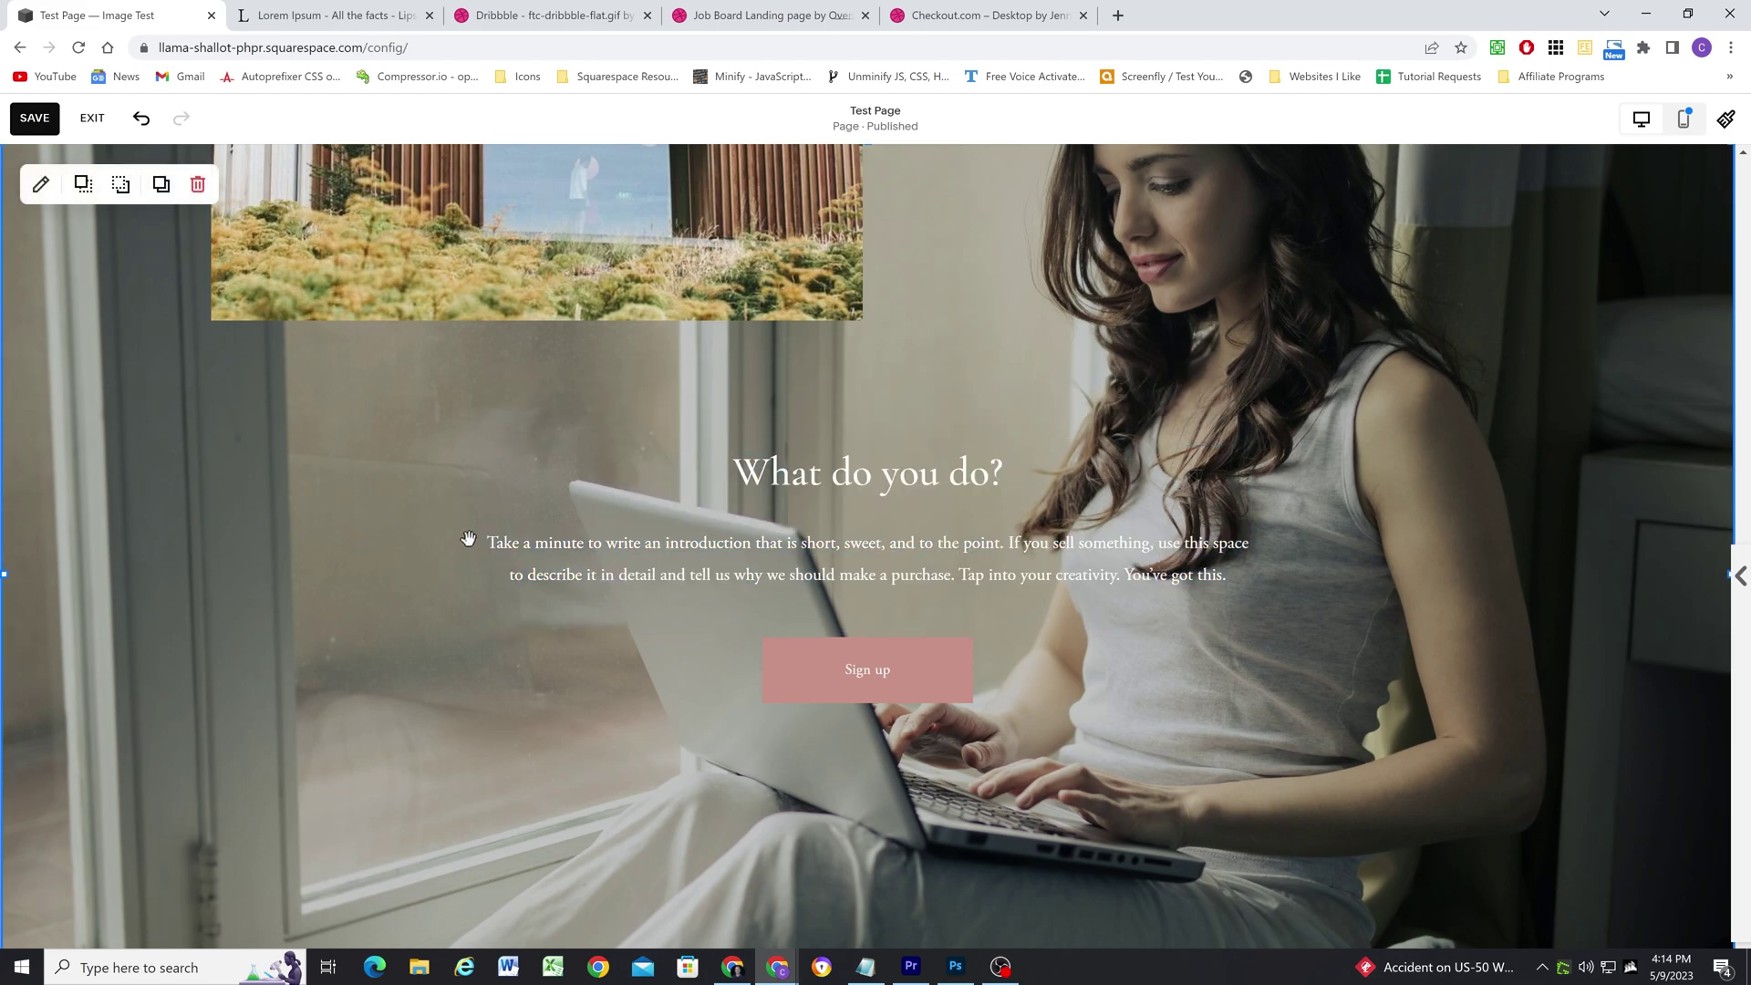
scroll(437, 561, "up", 3)
scroll(489, 582, "up", 10)
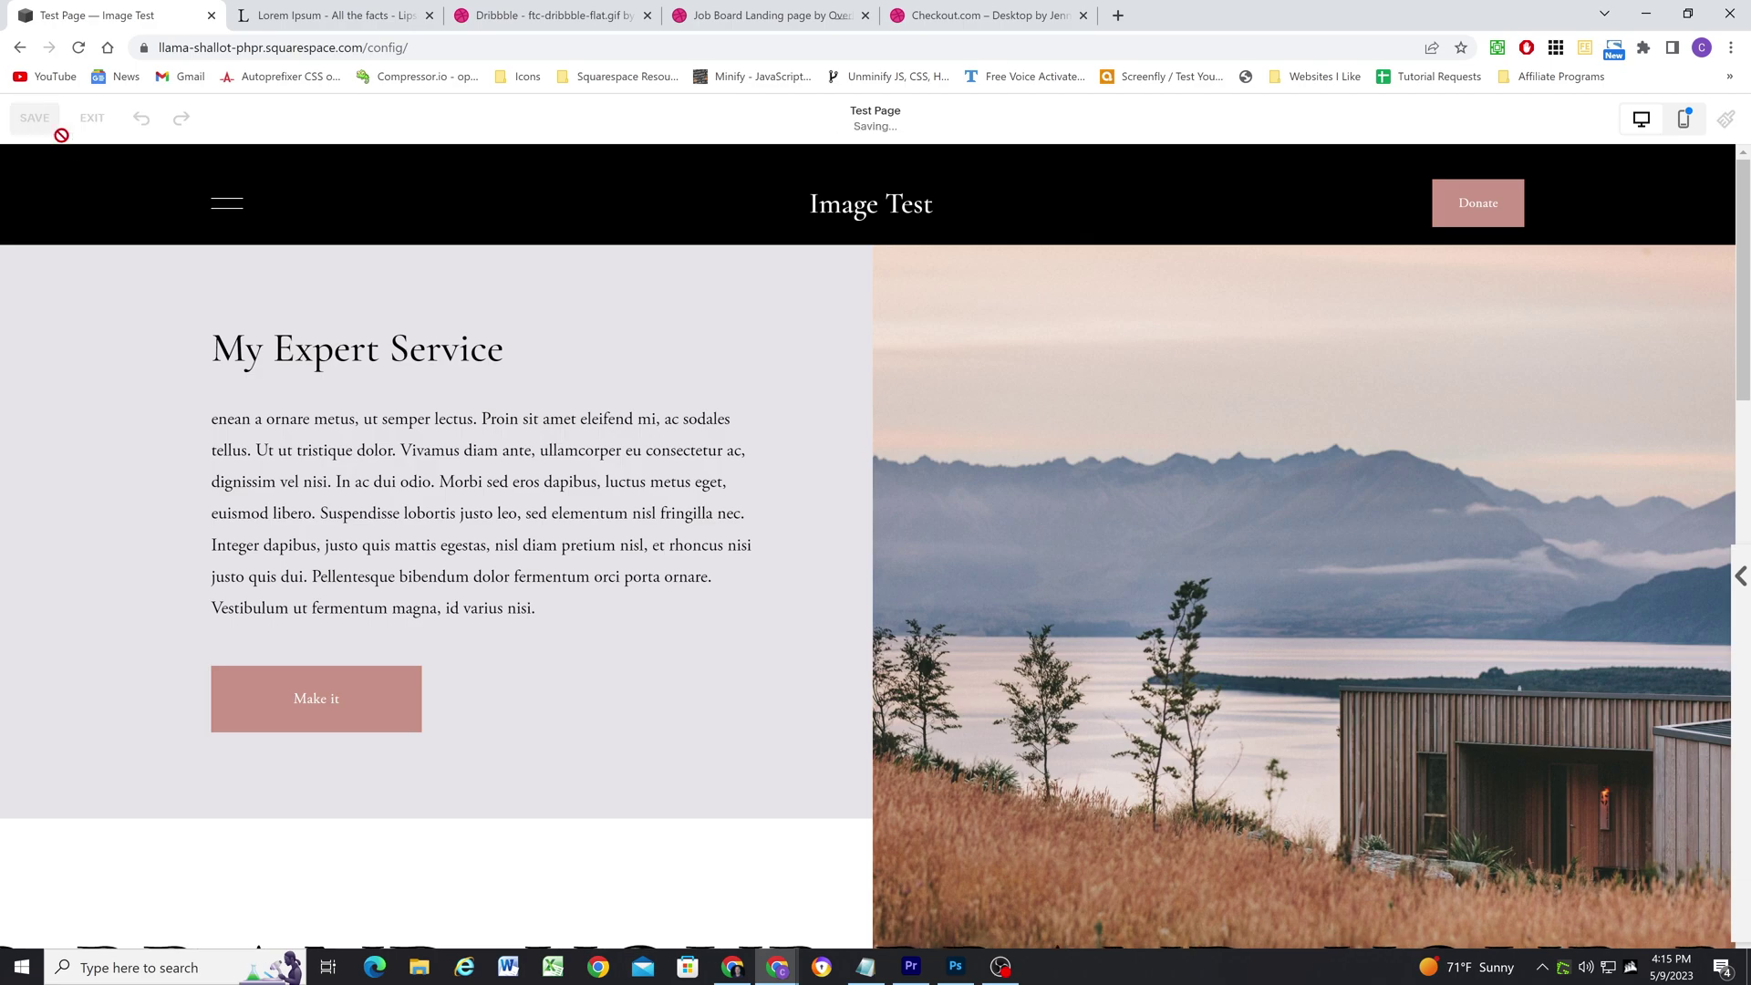
Step: Exit the editor and scroll through the live Test Page at full width
left_click(92, 119)
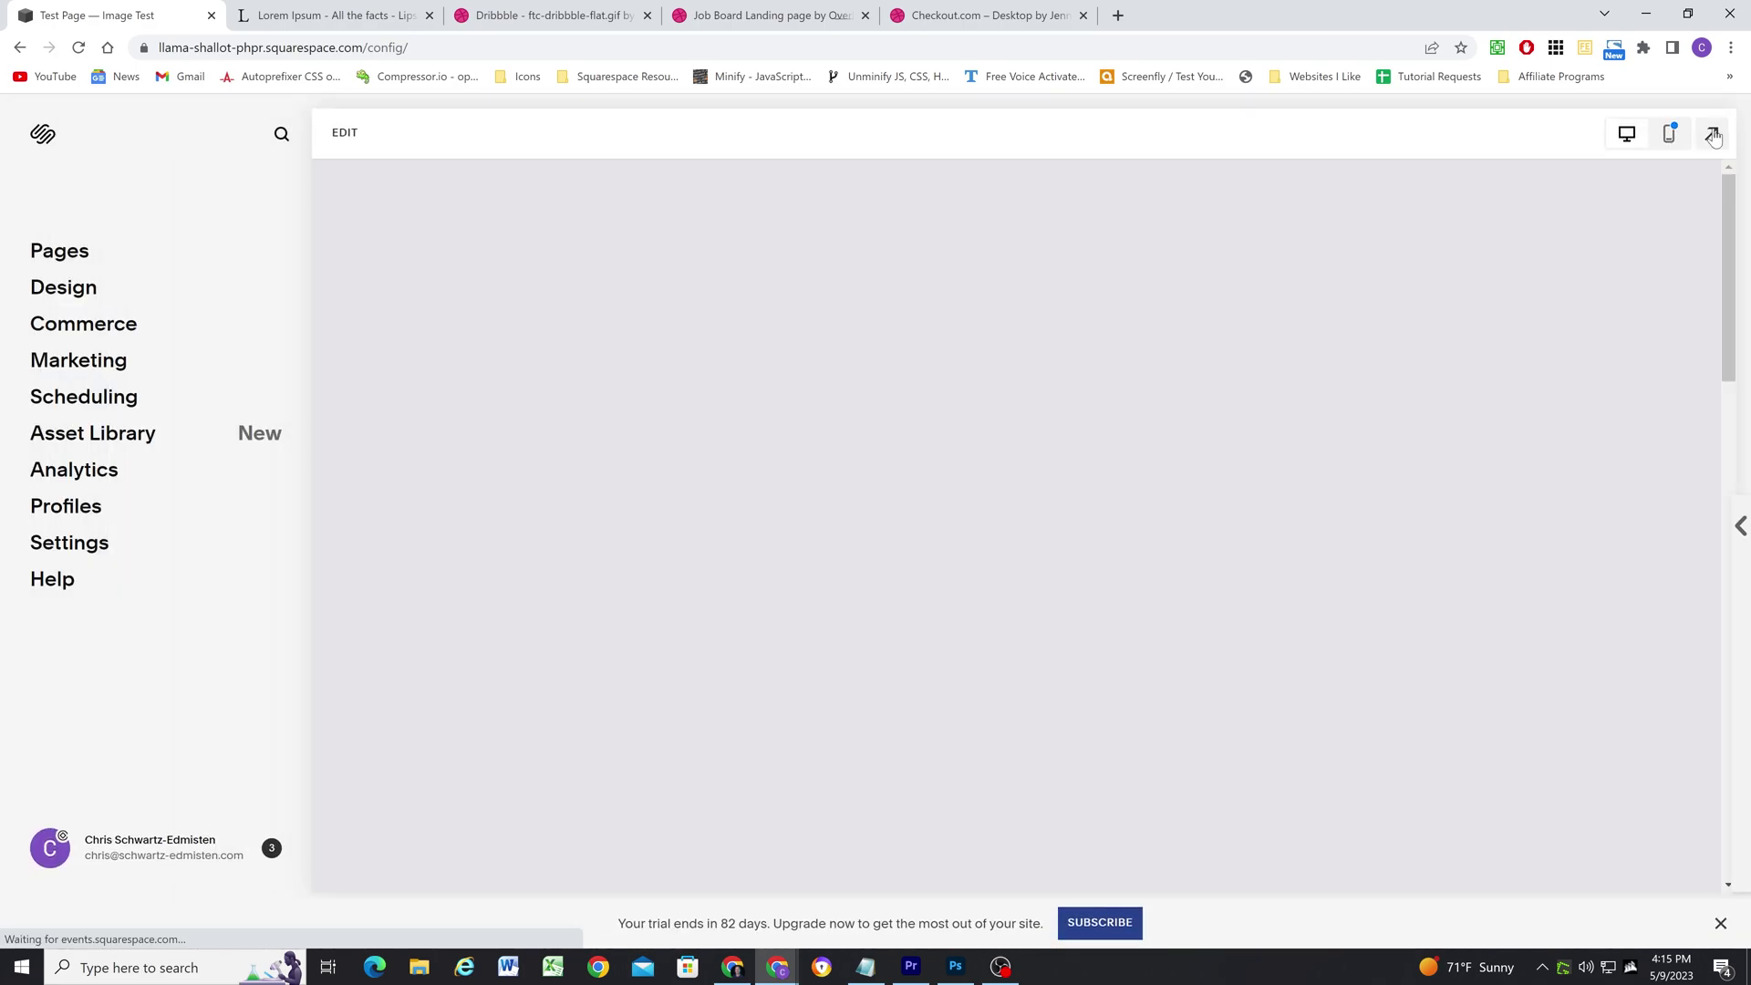
left_click(1714, 135)
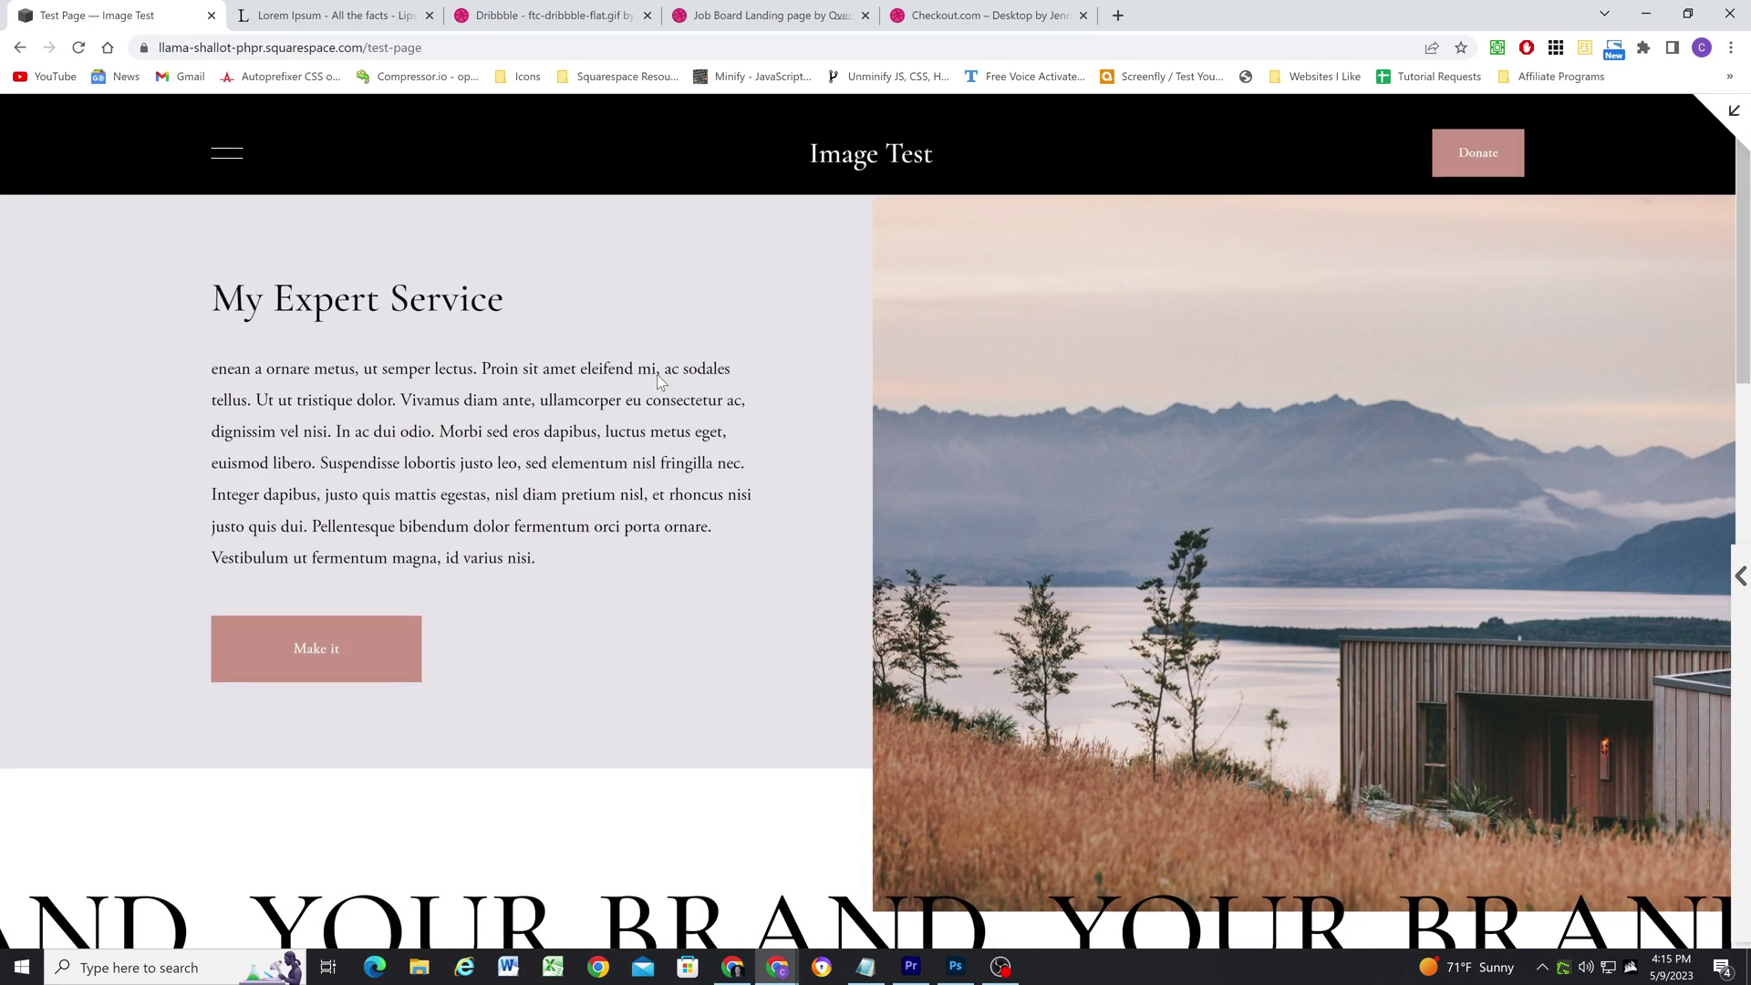
scroll(638, 277, "down", 4)
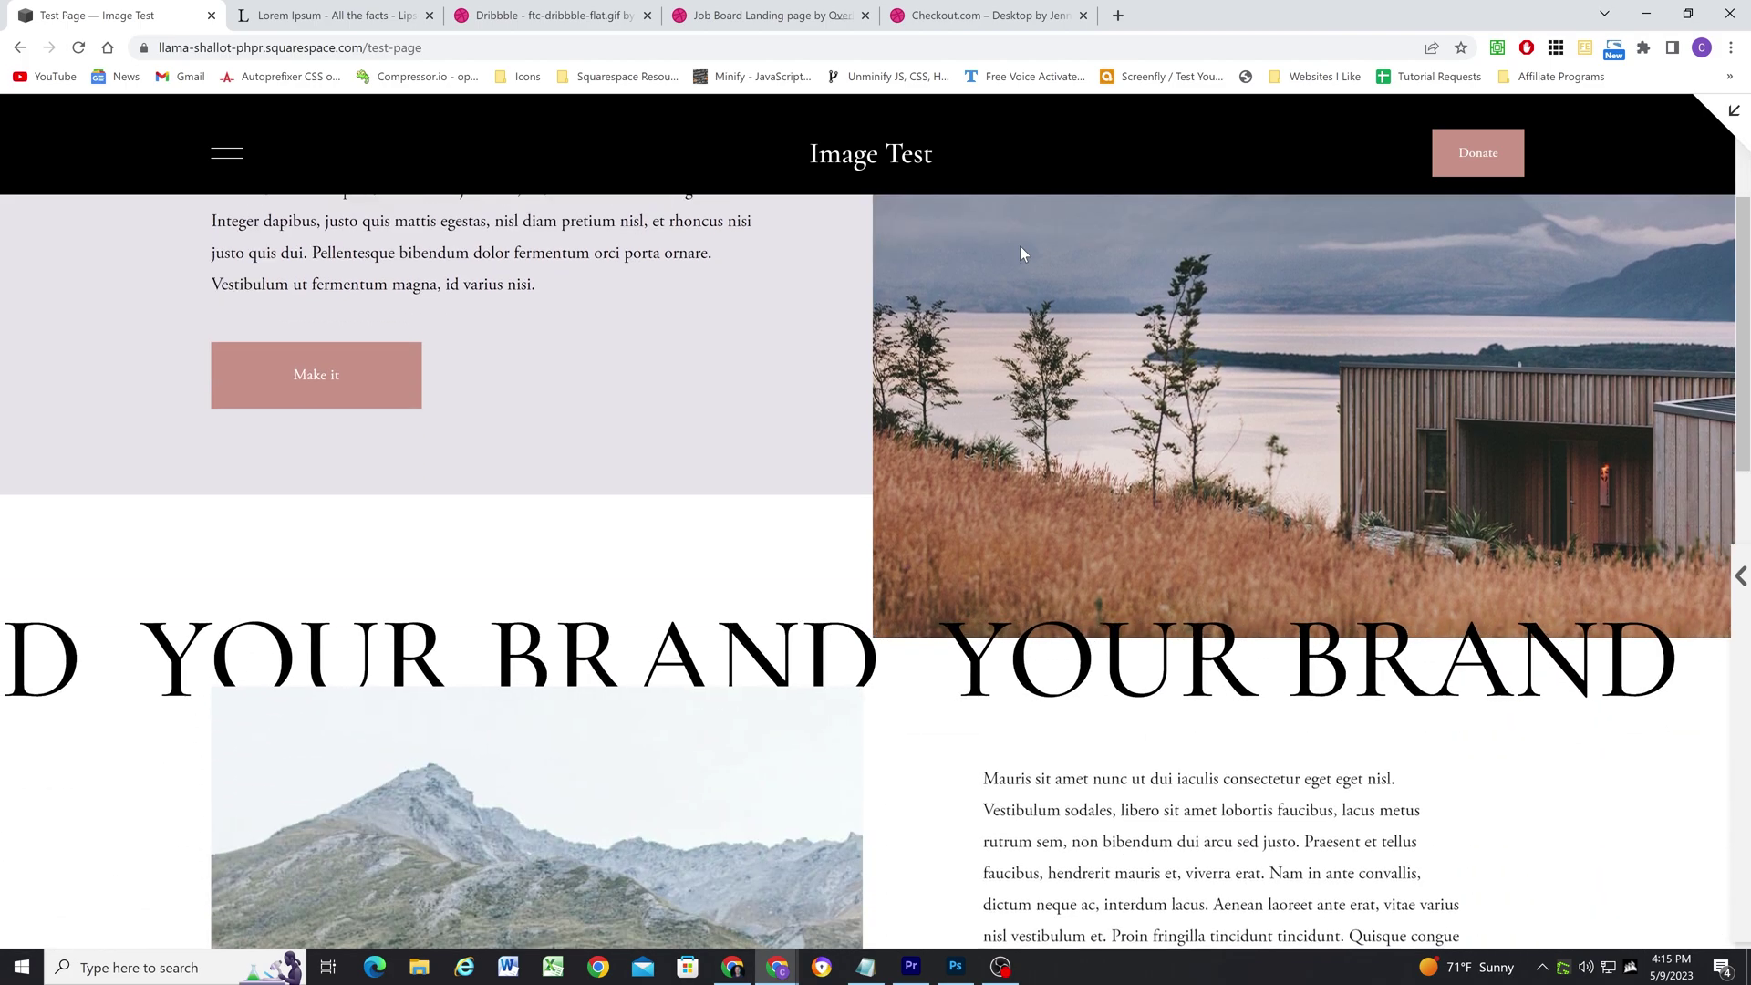
scroll(1026, 429, "down", 2)
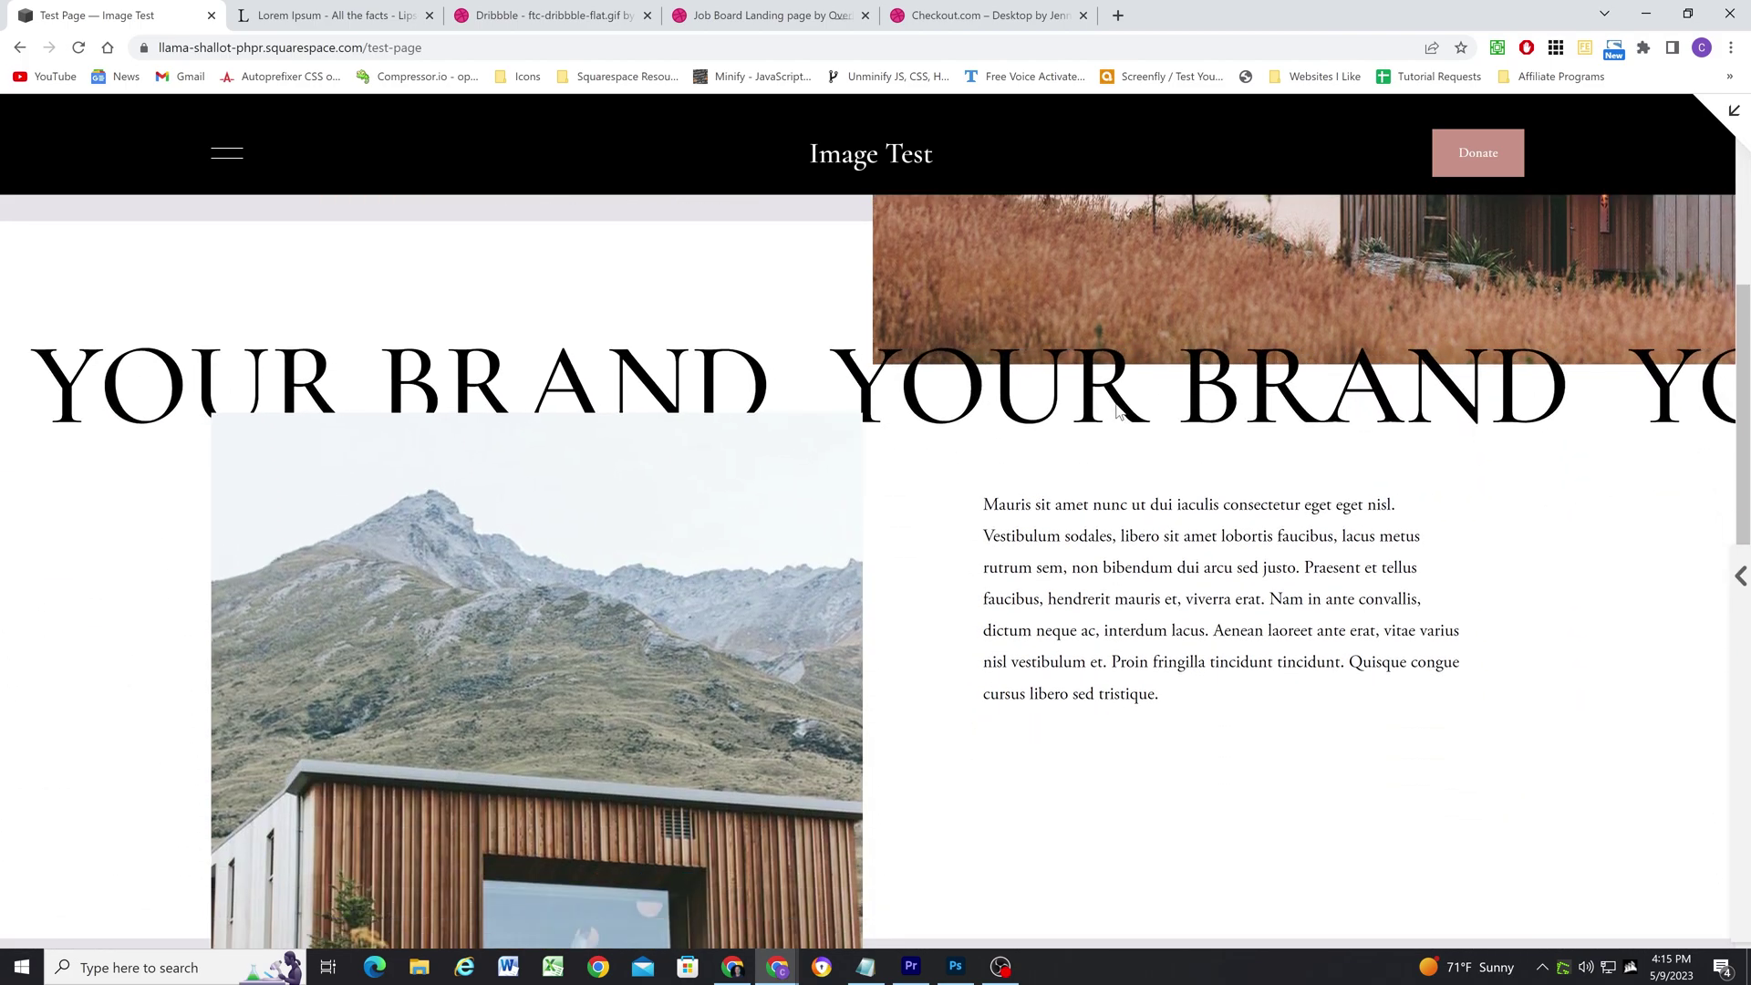
scroll(1073, 460, "up", 1)
scroll(907, 355, "down", 3)
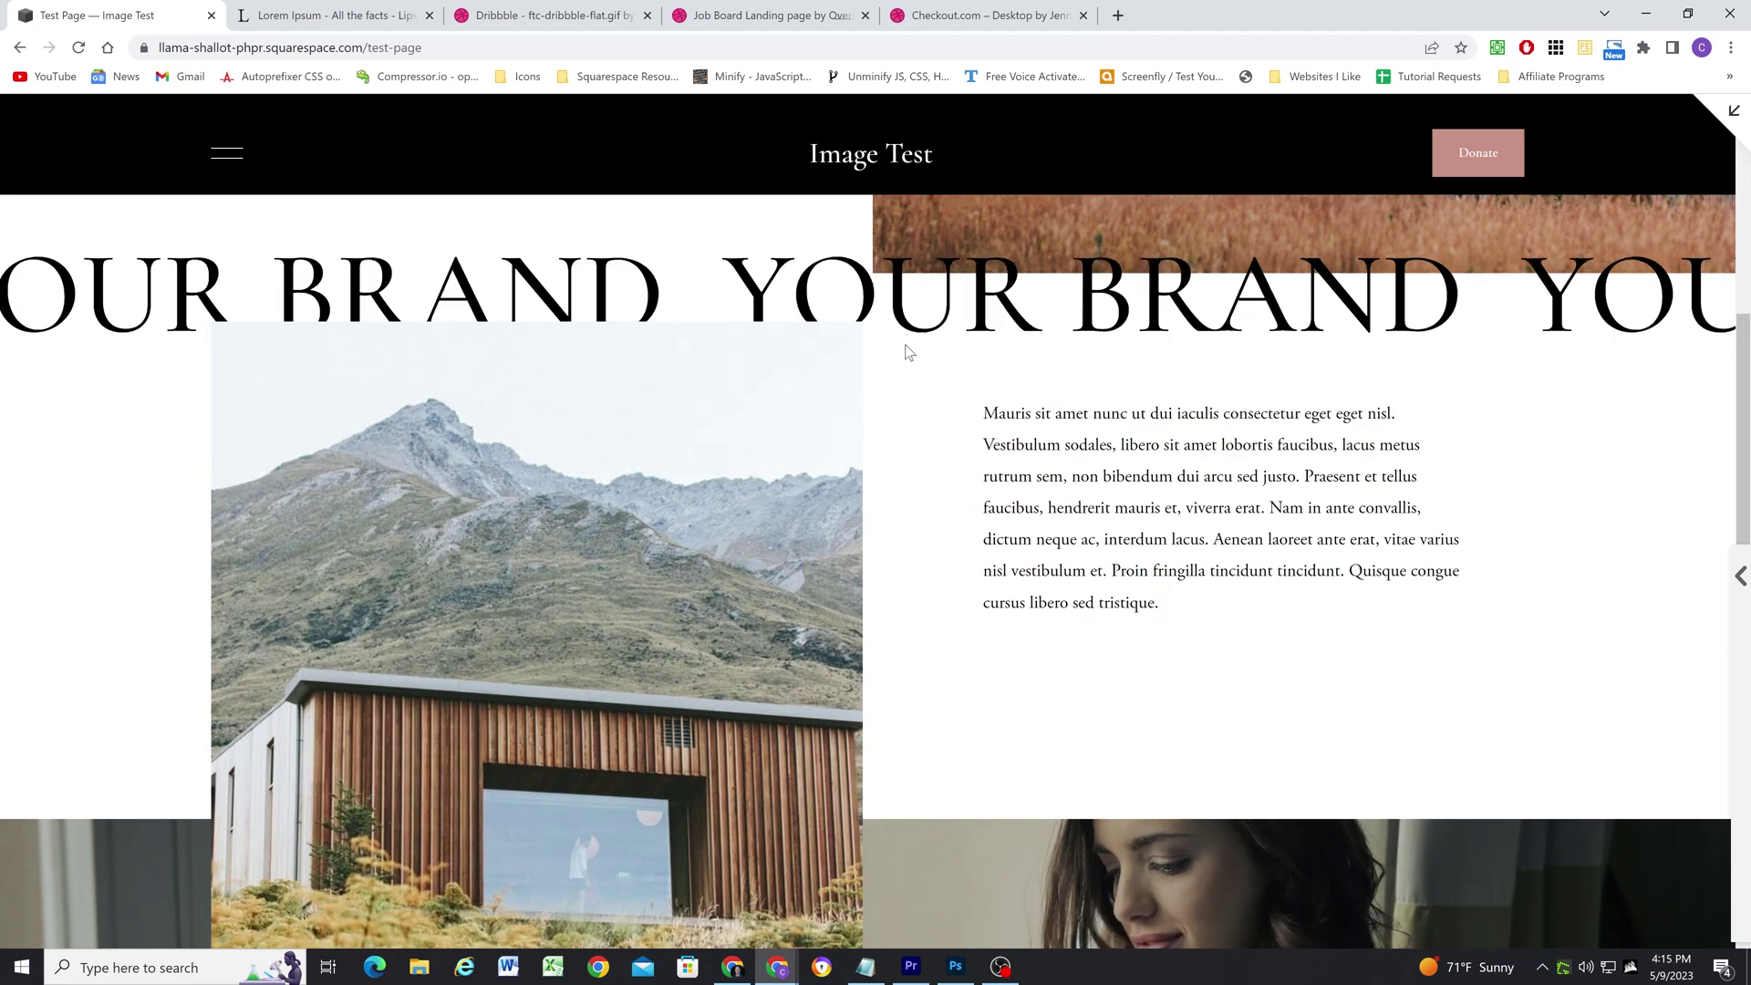
scroll(724, 422, "up", 1)
scroll(657, 422, "down", 4)
scroll(613, 569, "down", 1)
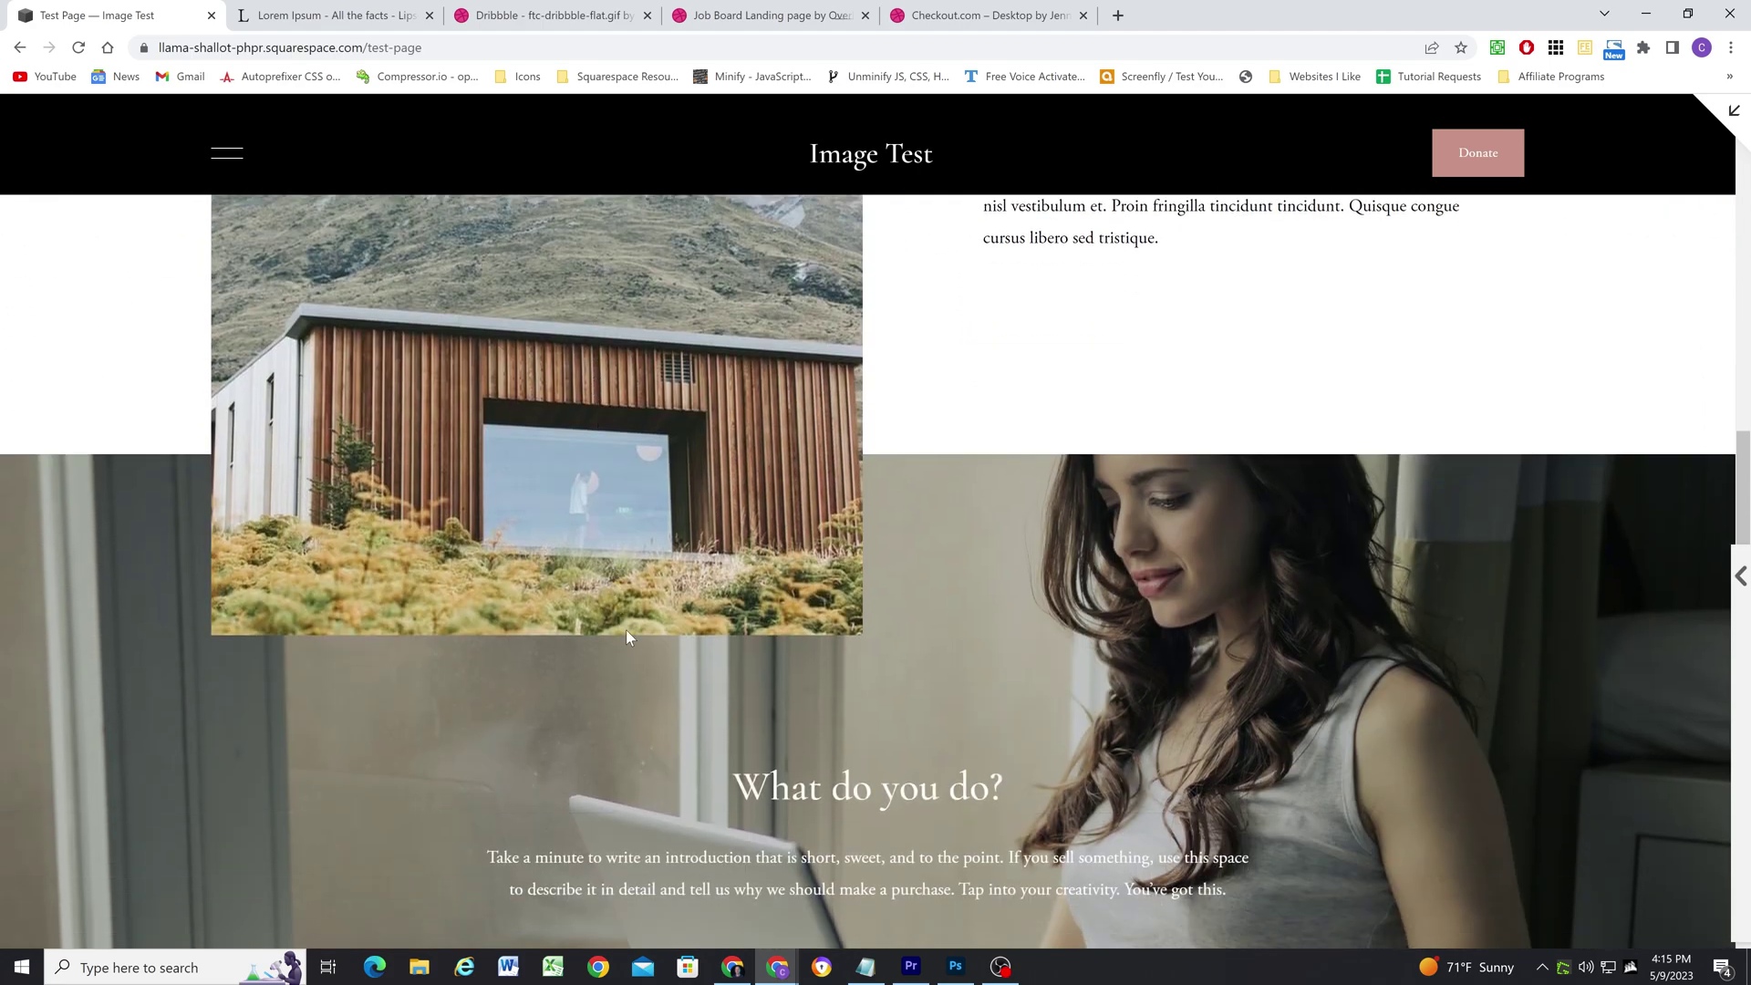
scroll(605, 410, "down", 5)
scroll(698, 604, "up", 3)
scroll(621, 221, "down", 3)
scroll(621, 220, "up", 5)
scroll(636, 465, "down", 5)
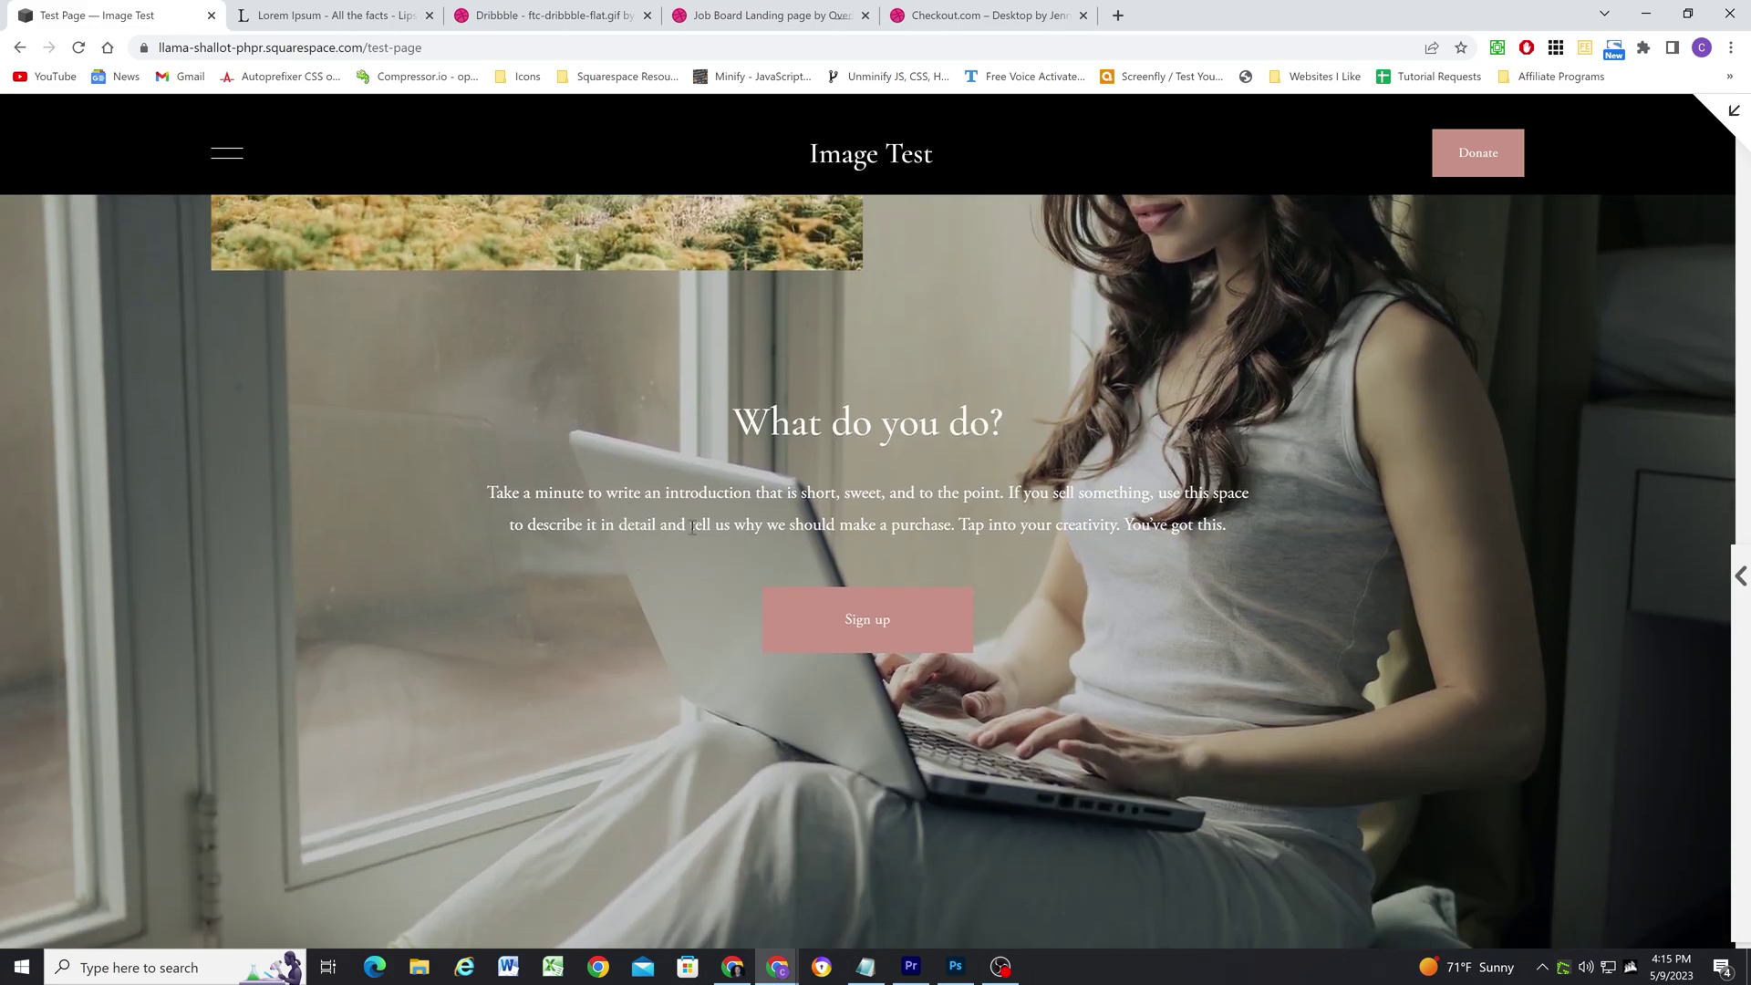
scroll(816, 425, "up", 3)
scroll(928, 626, "down", 10)
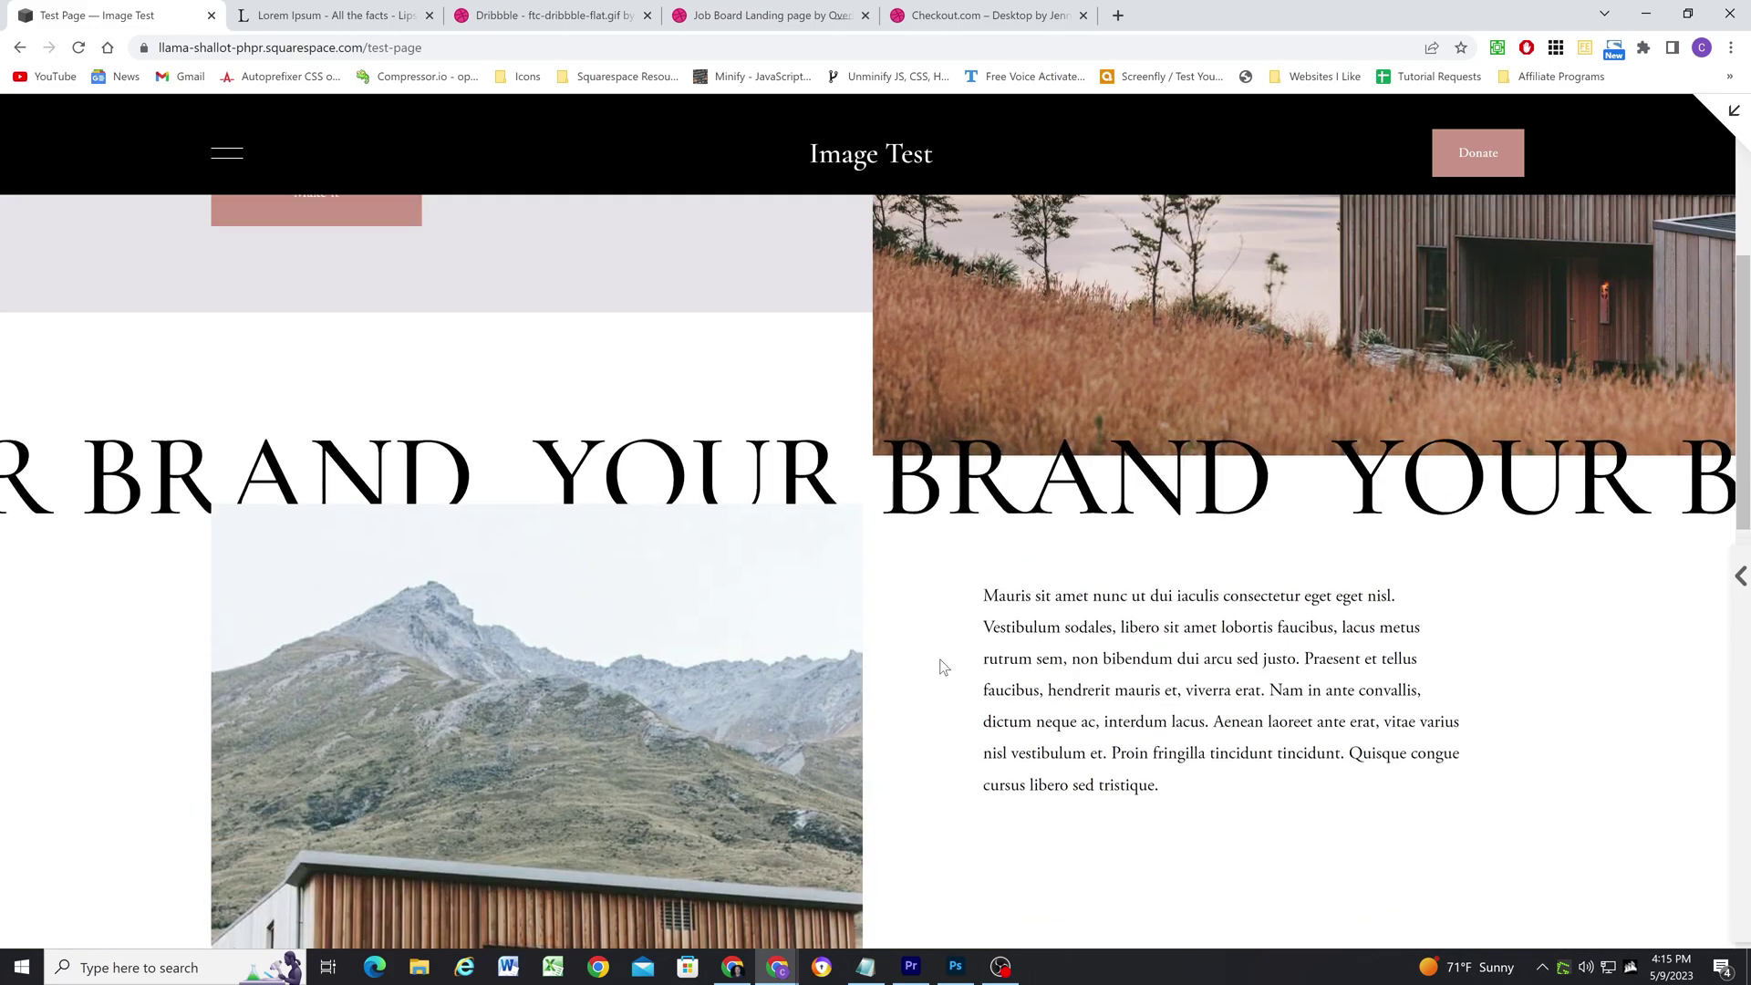
scroll(920, 670, "up", 4)
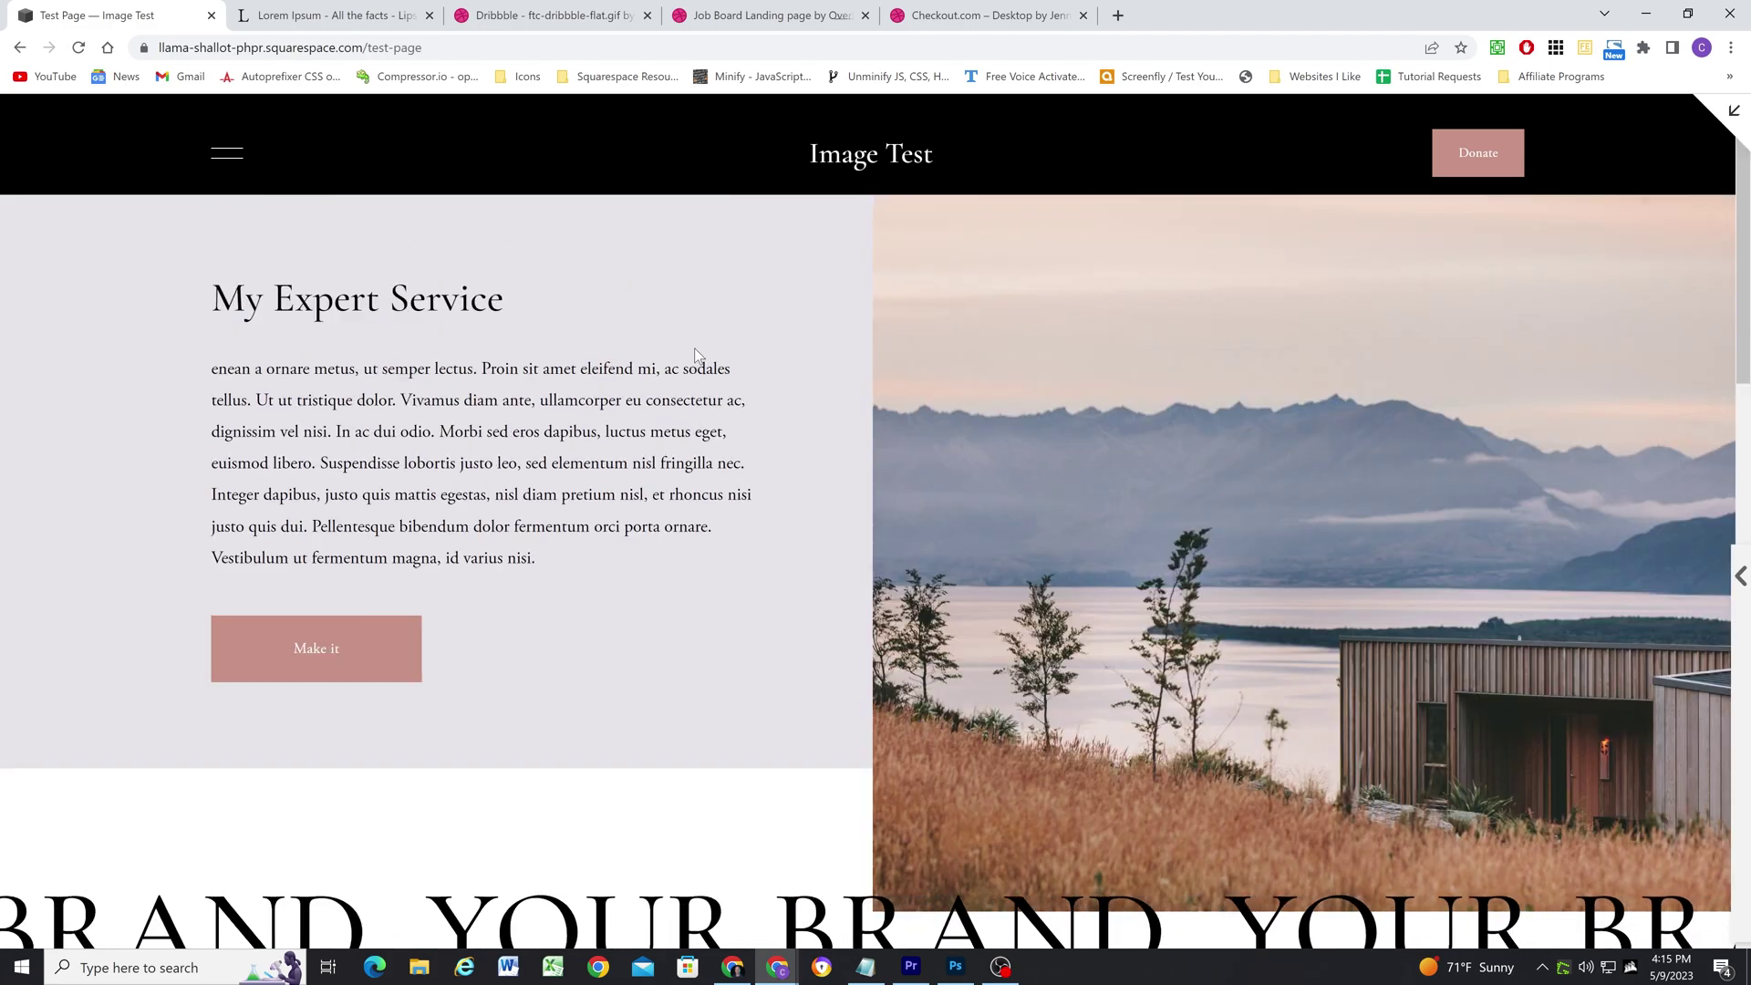
scroll(840, 327, "down", 5)
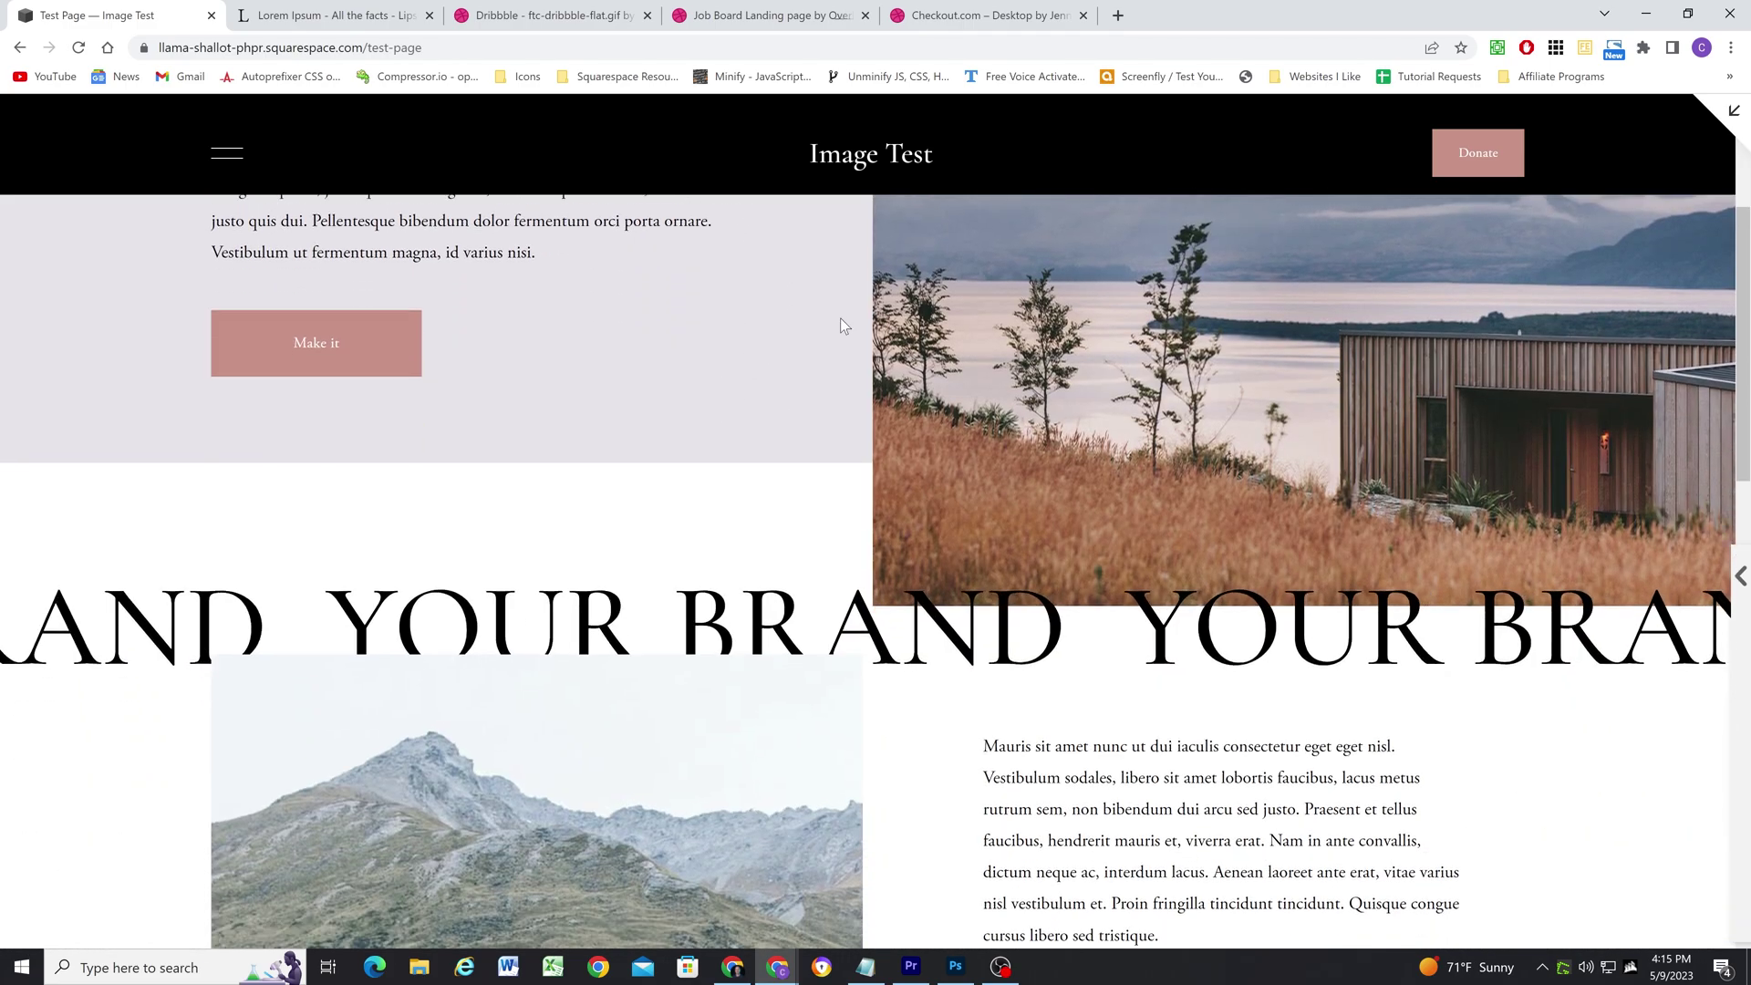
scroll(803, 410, "up", 5)
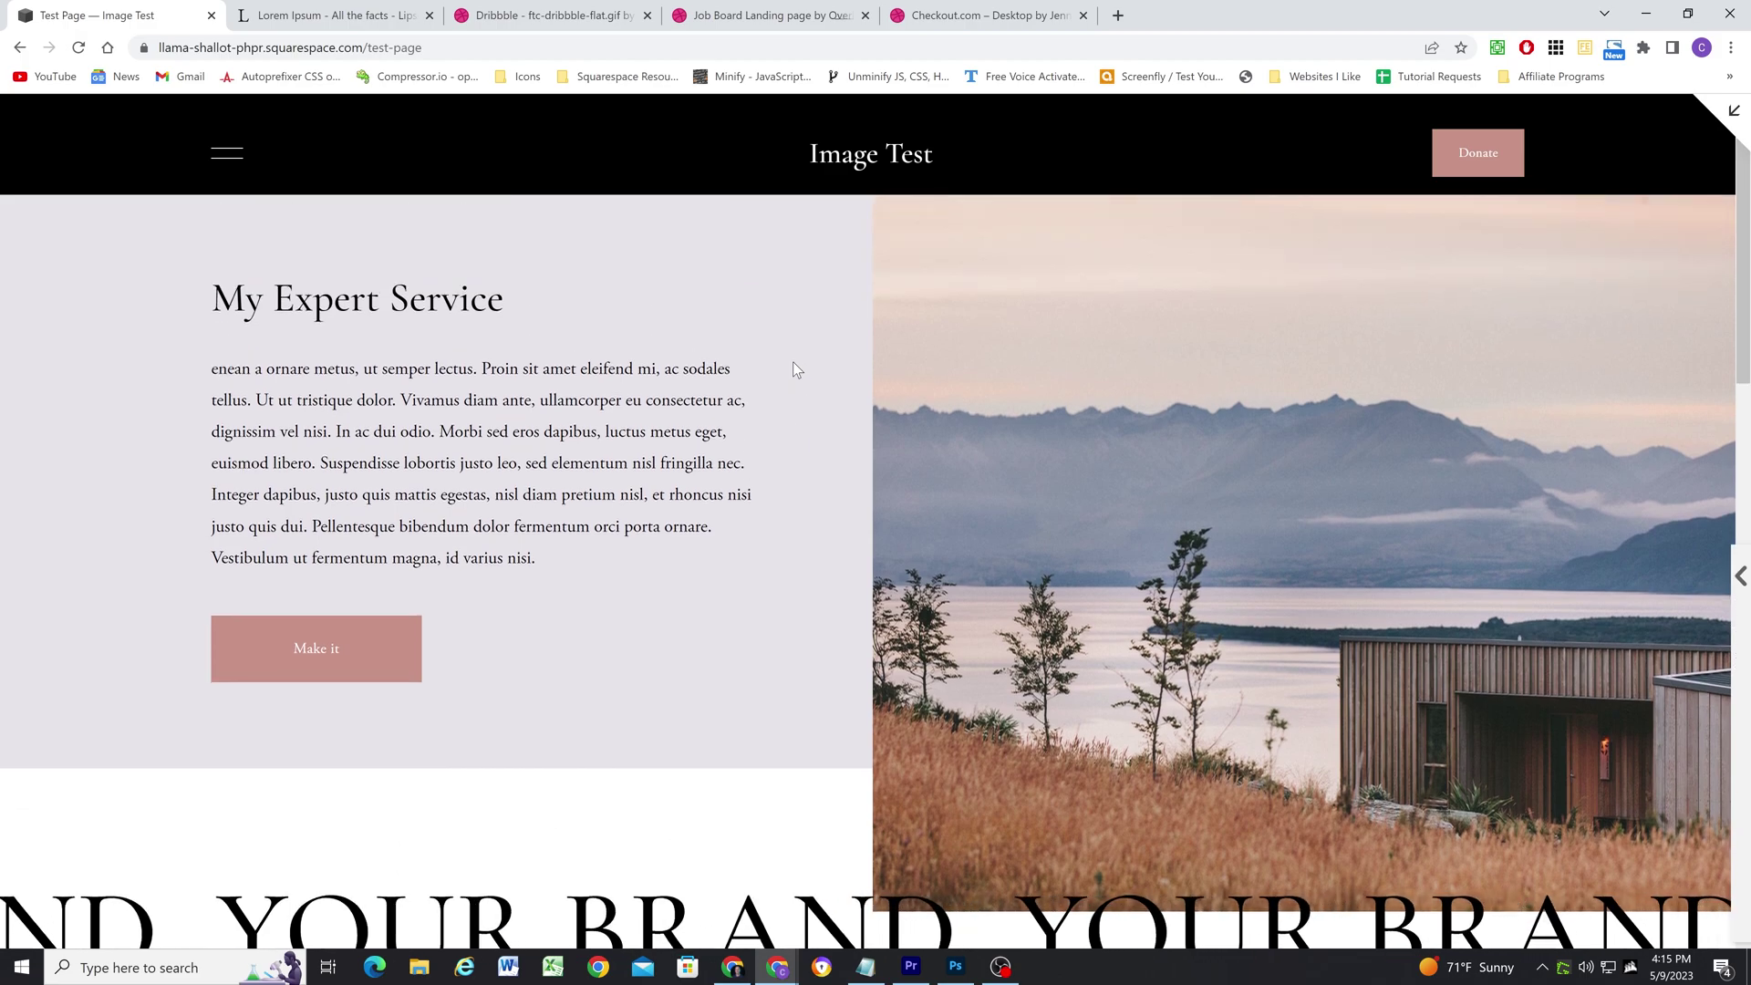
scroll(645, 336, "down", 2)
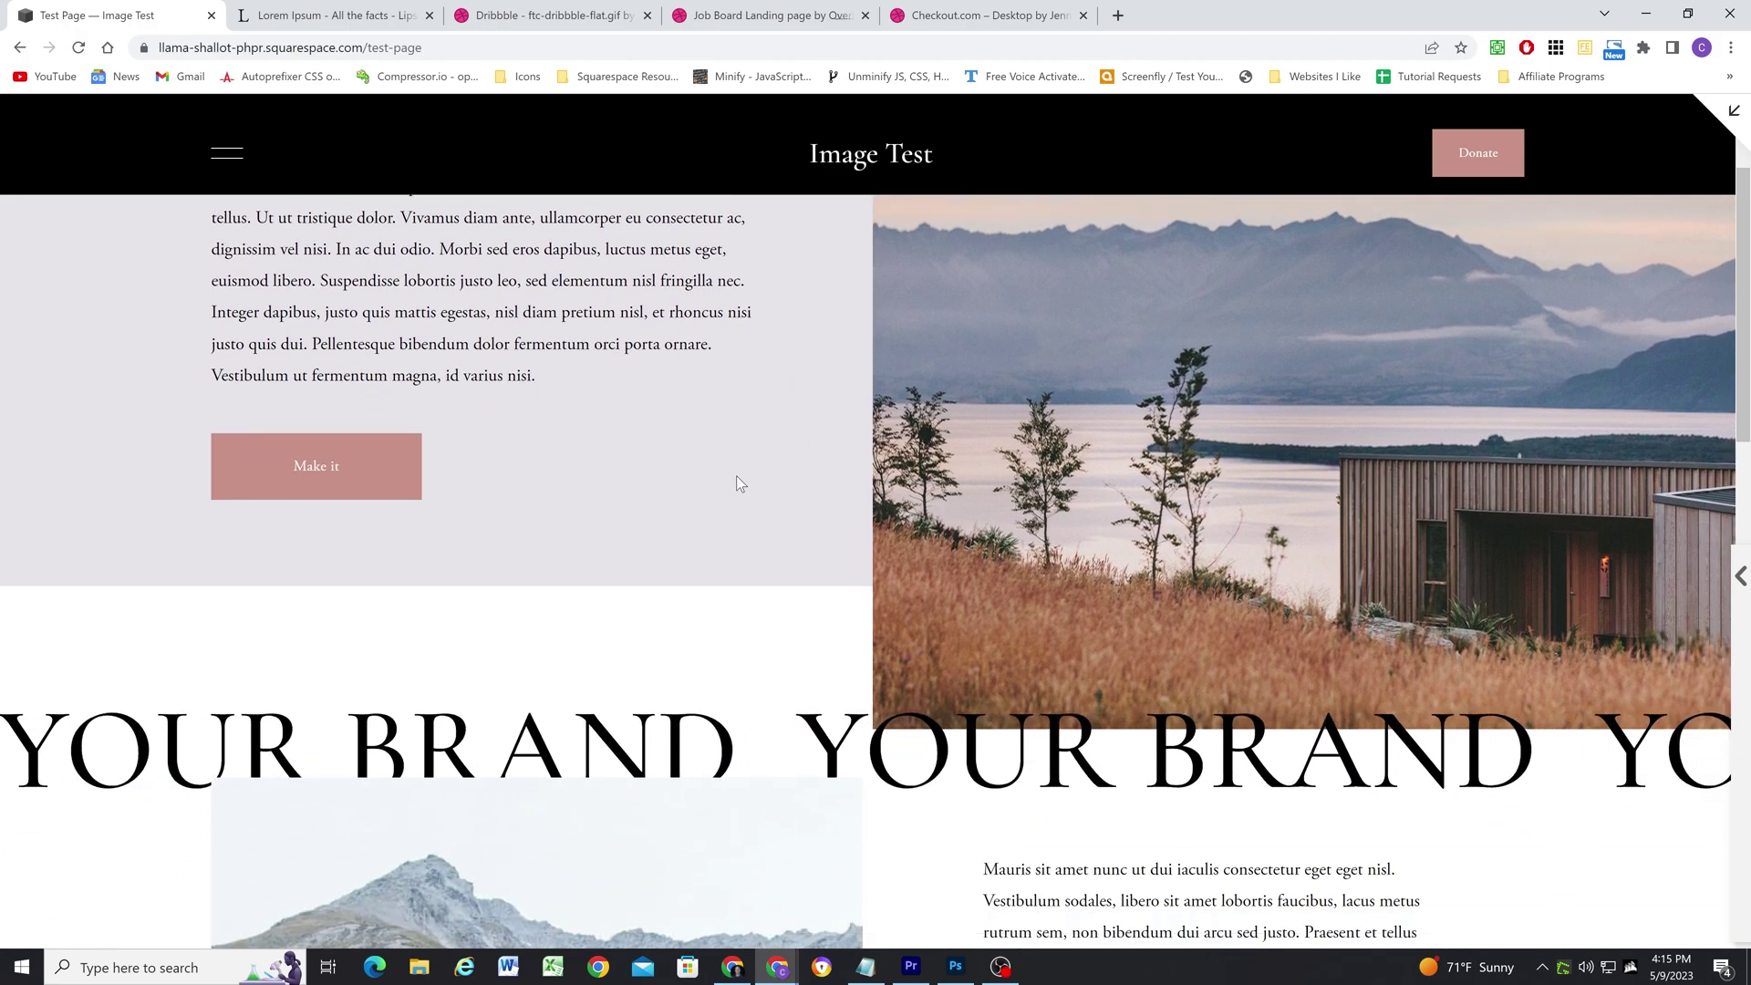
scroll(849, 423, "down", 3)
scroll(912, 438, "down", 3)
scroll(926, 559, "up", 5)
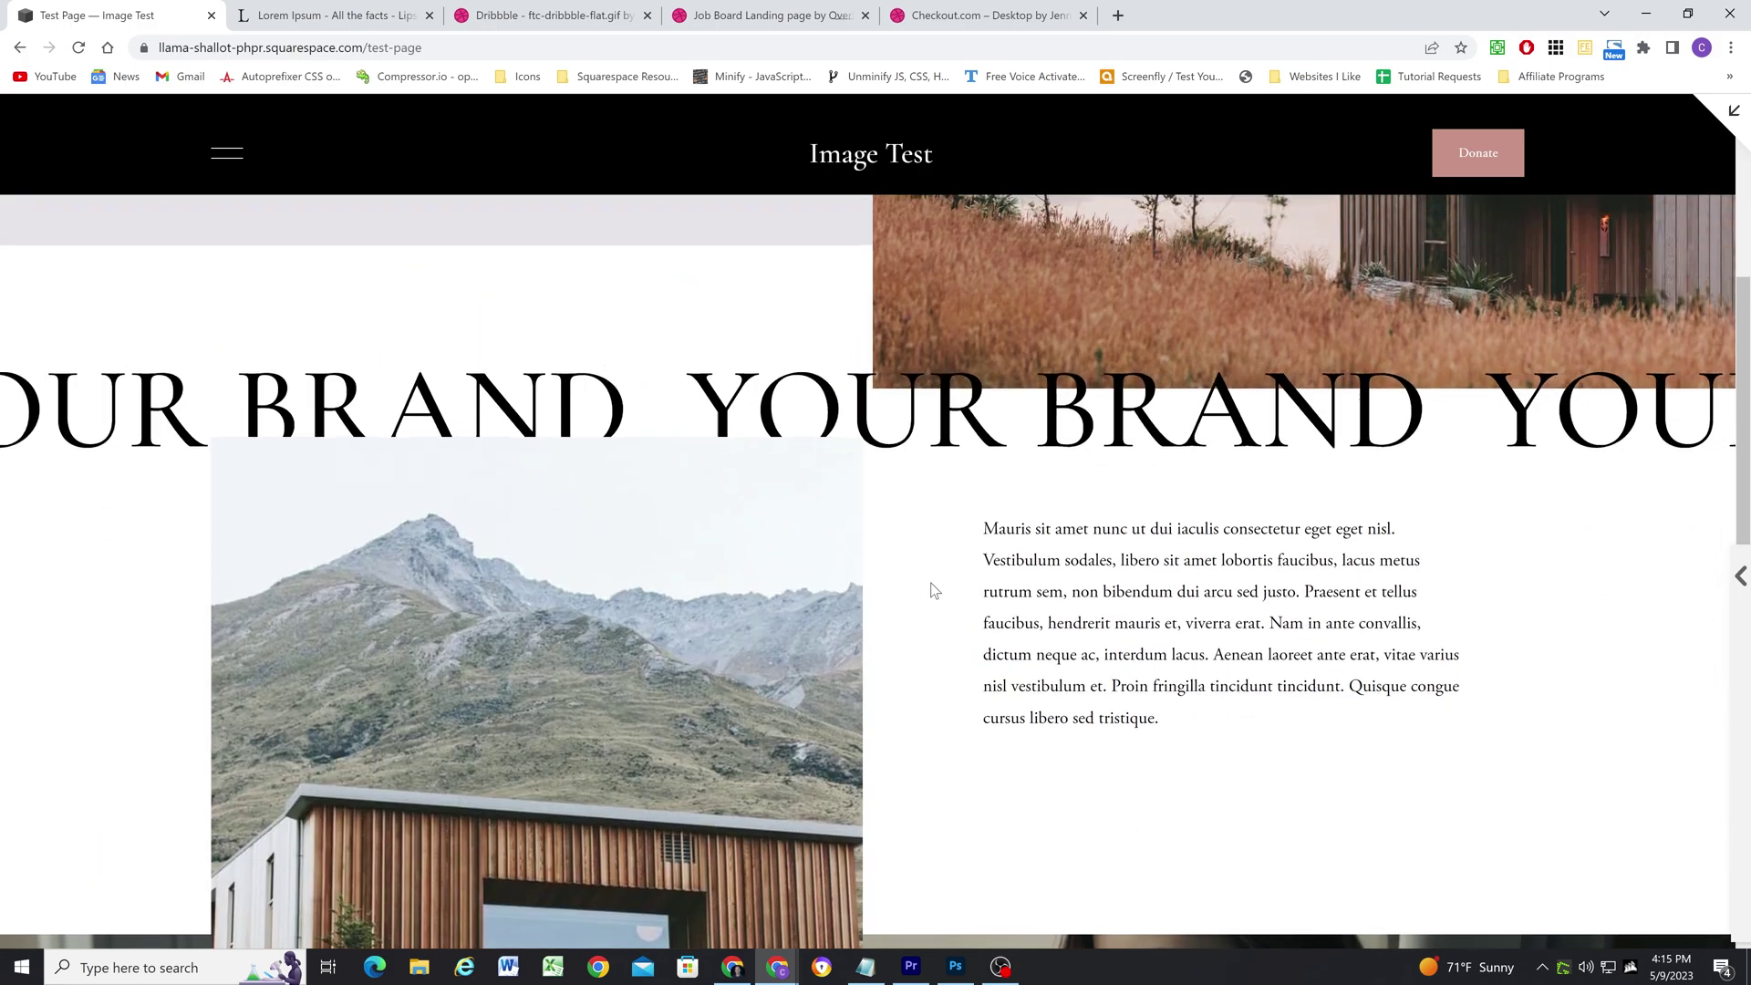
scroll(932, 585, "up", 3)
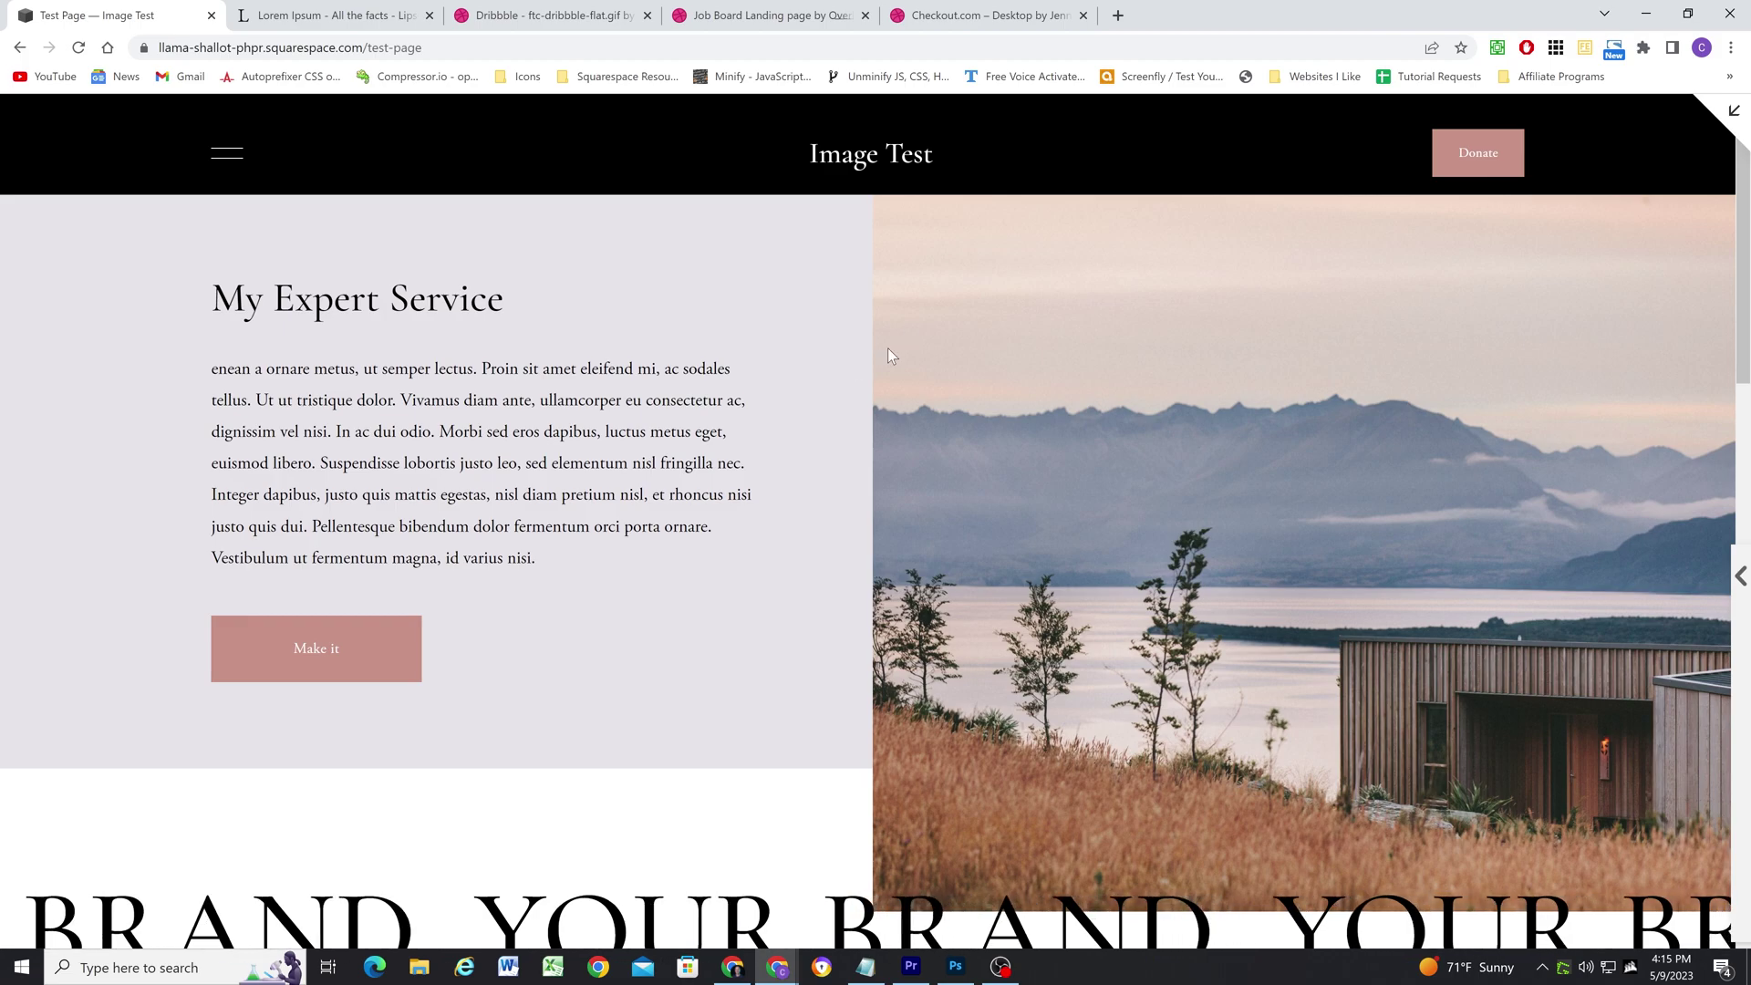
scroll(815, 361, "down", 3)
scroll(813, 359, "down", 5)
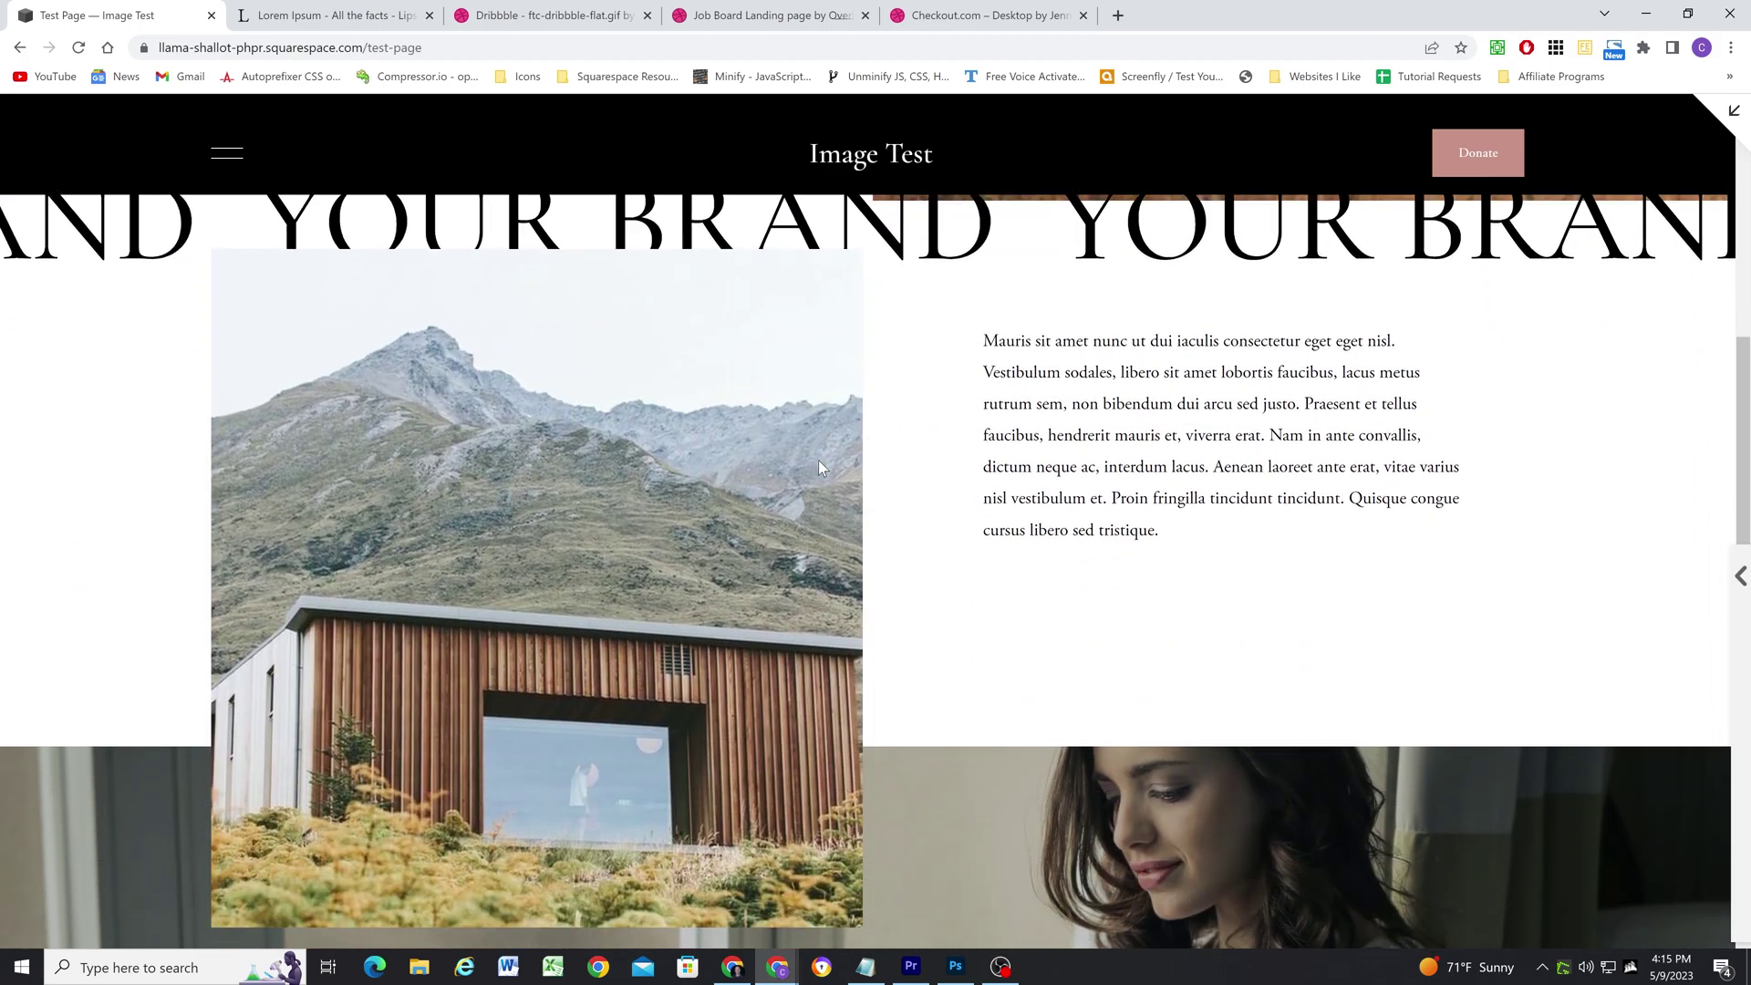
scroll(818, 459, "down", 1)
scroll(820, 510, "up", 5)
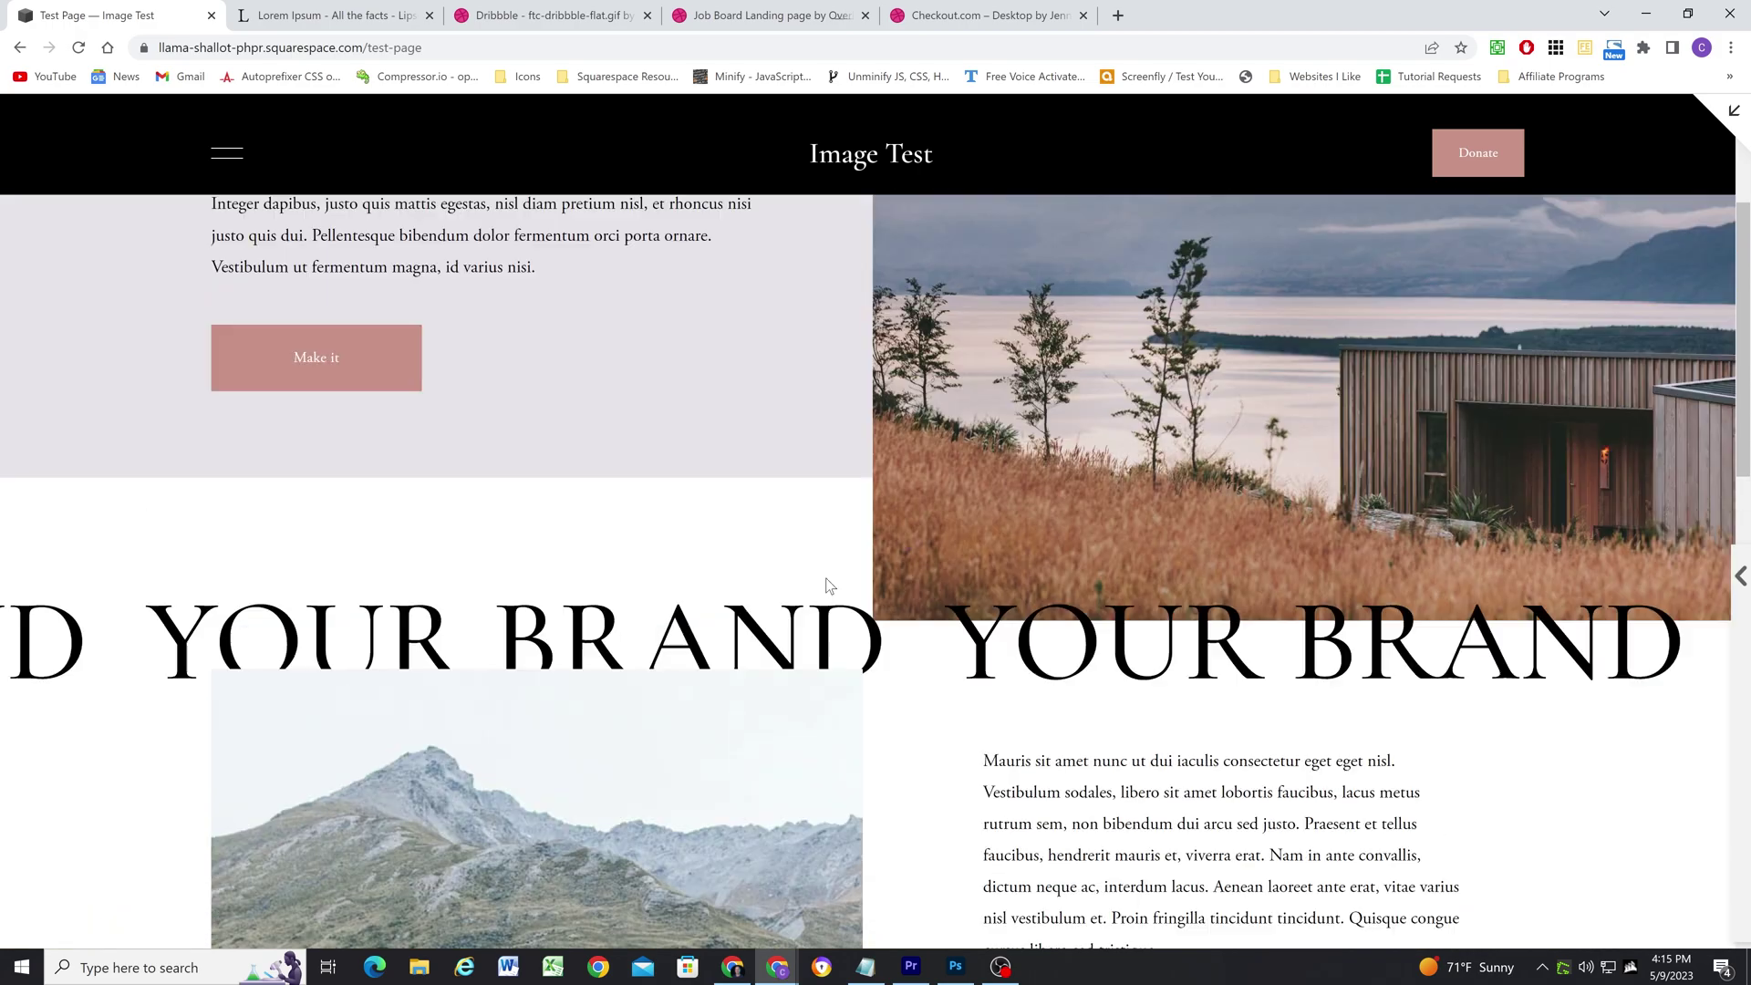
Step: Return to the dashboard preview and scroll down the Test Page
key("Escape")
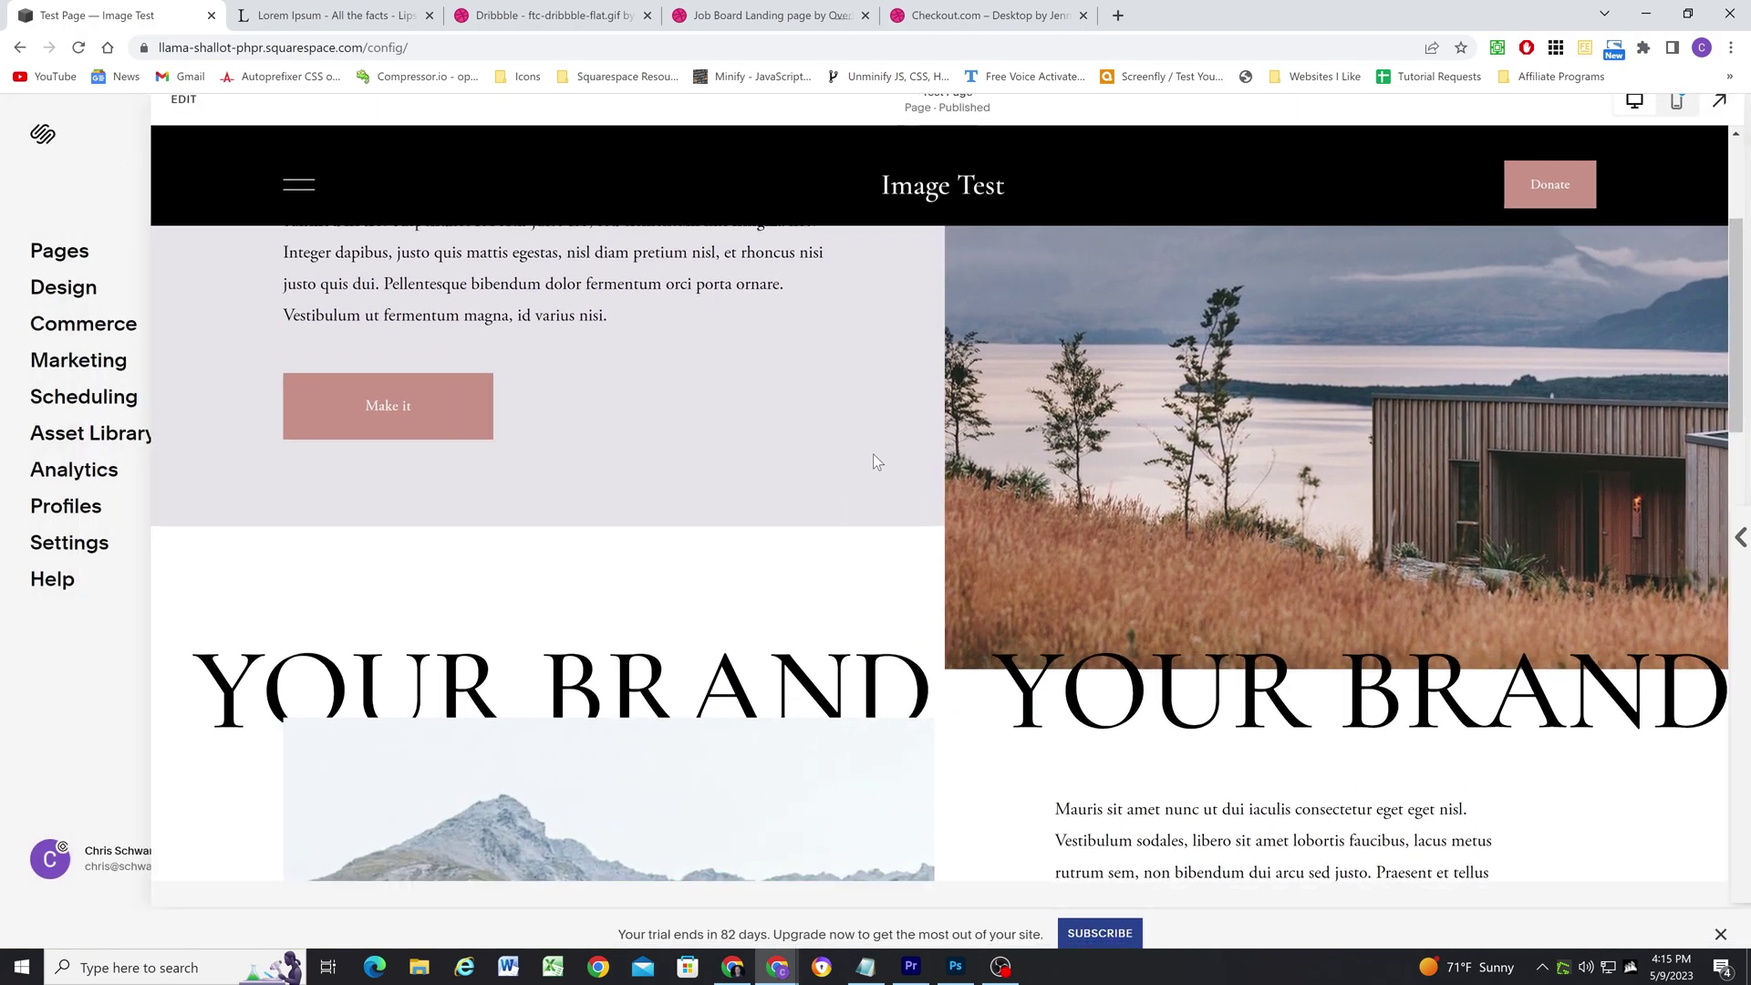
scroll(922, 374, "down", 5)
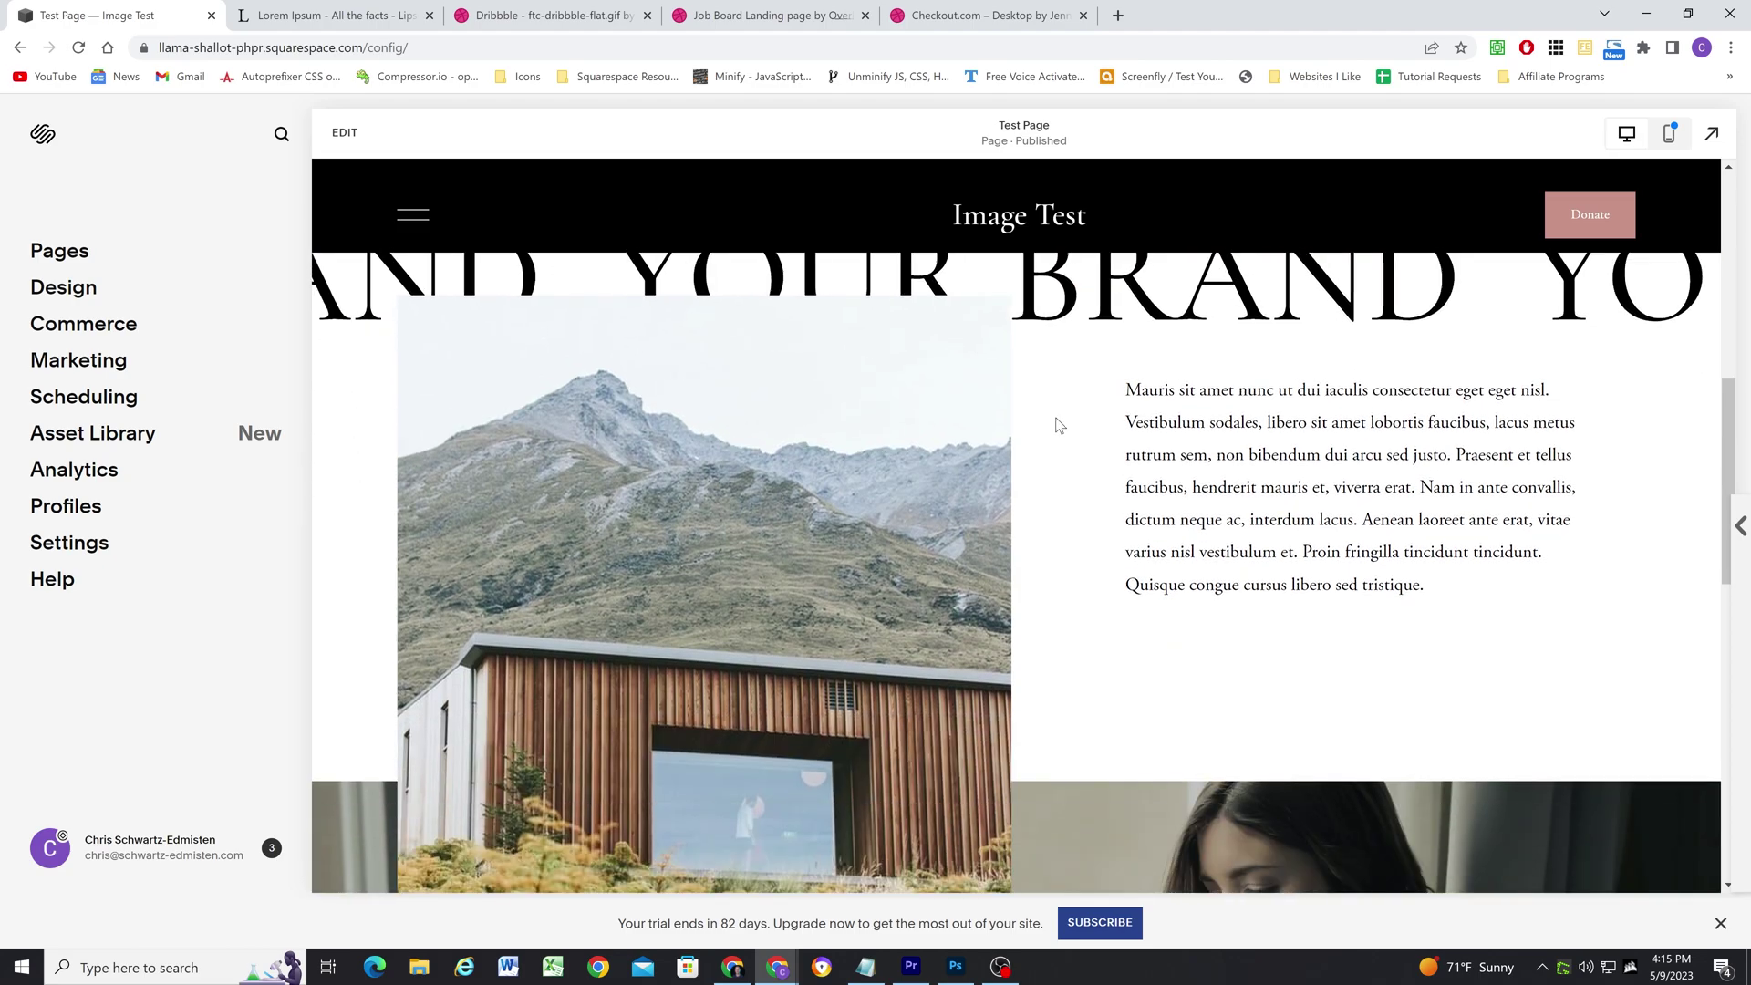
scroll(1058, 426, "down", 3)
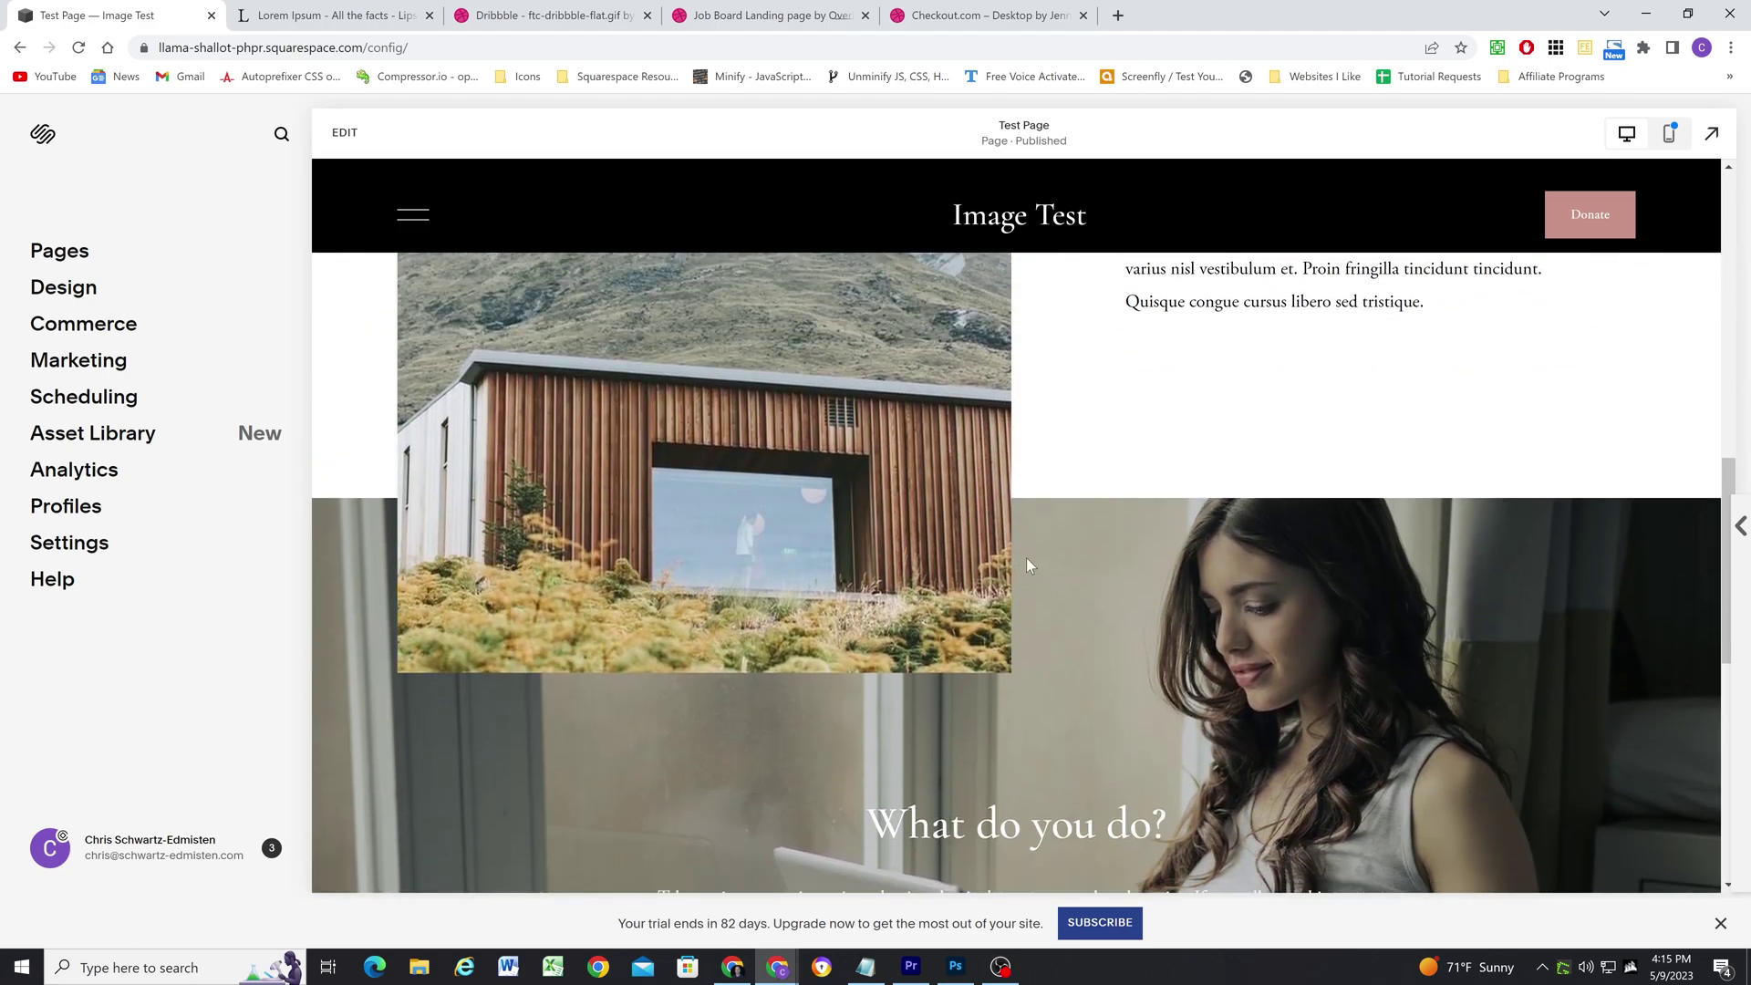
scroll(1049, 510, "down", 2)
scroll(1032, 529, "down", 3)
scroll(1023, 562, "up", 10)
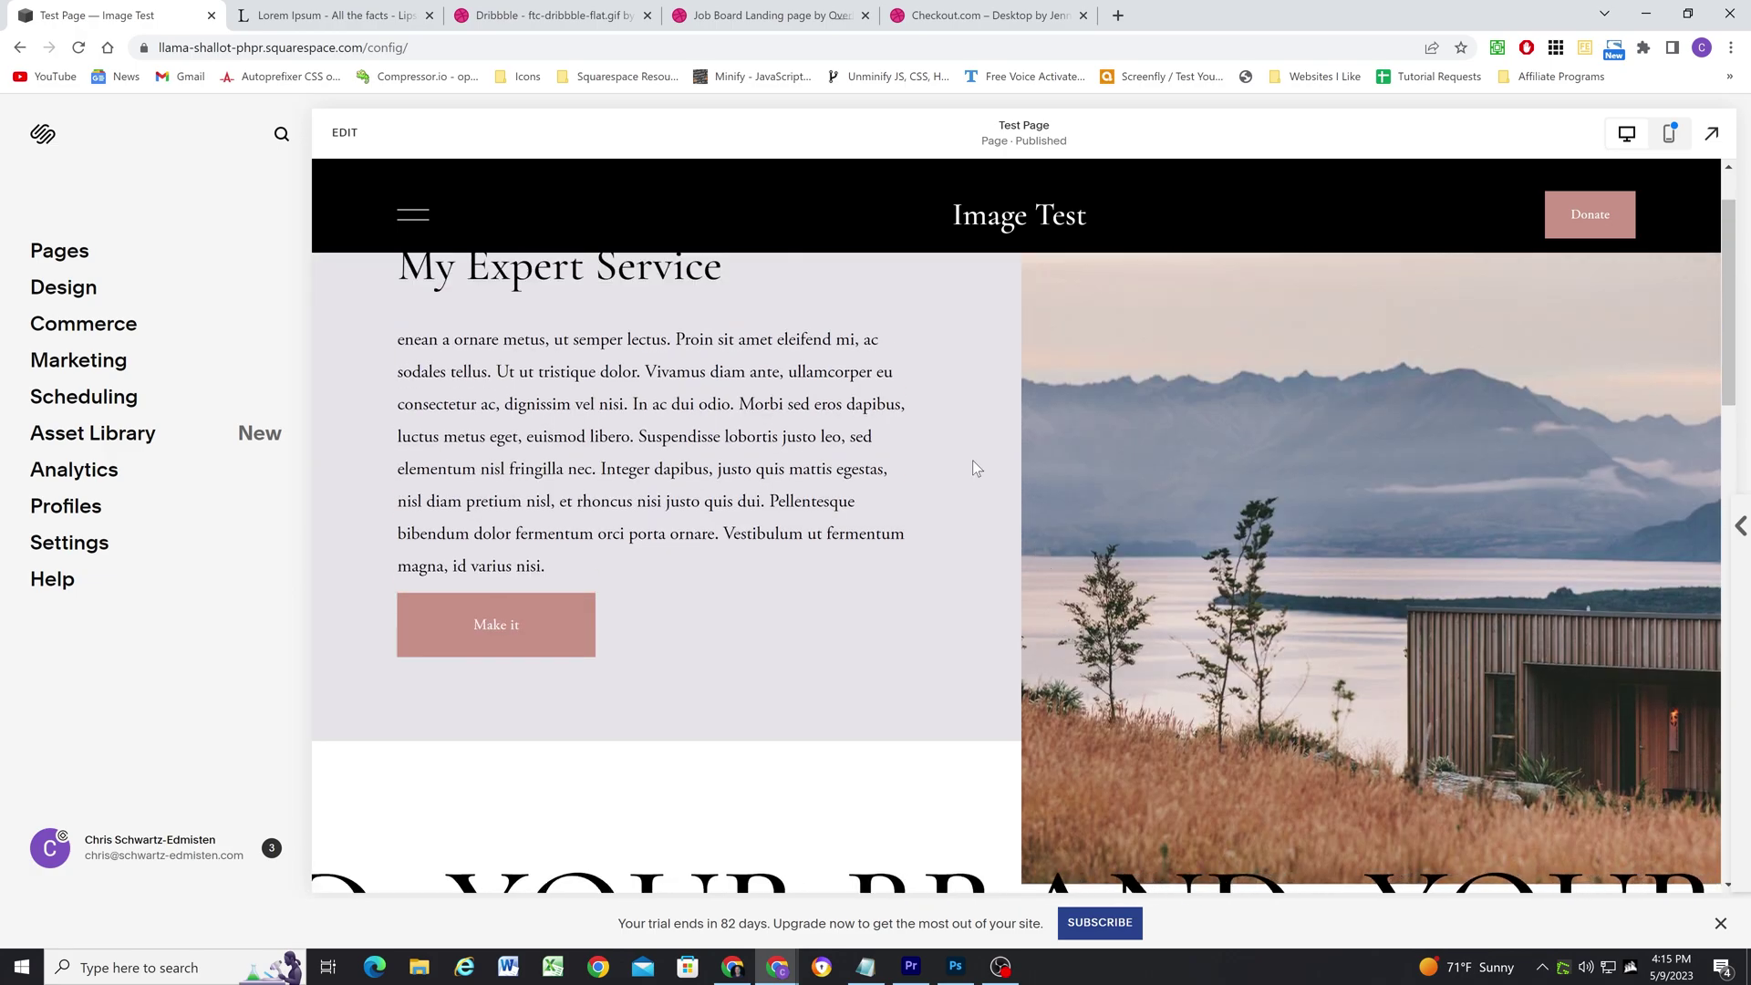
Step: Inspect the page in Chrome DevTools and move the DevTools window over the page
scroll(967, 438, "up", 1)
right_click(938, 358)
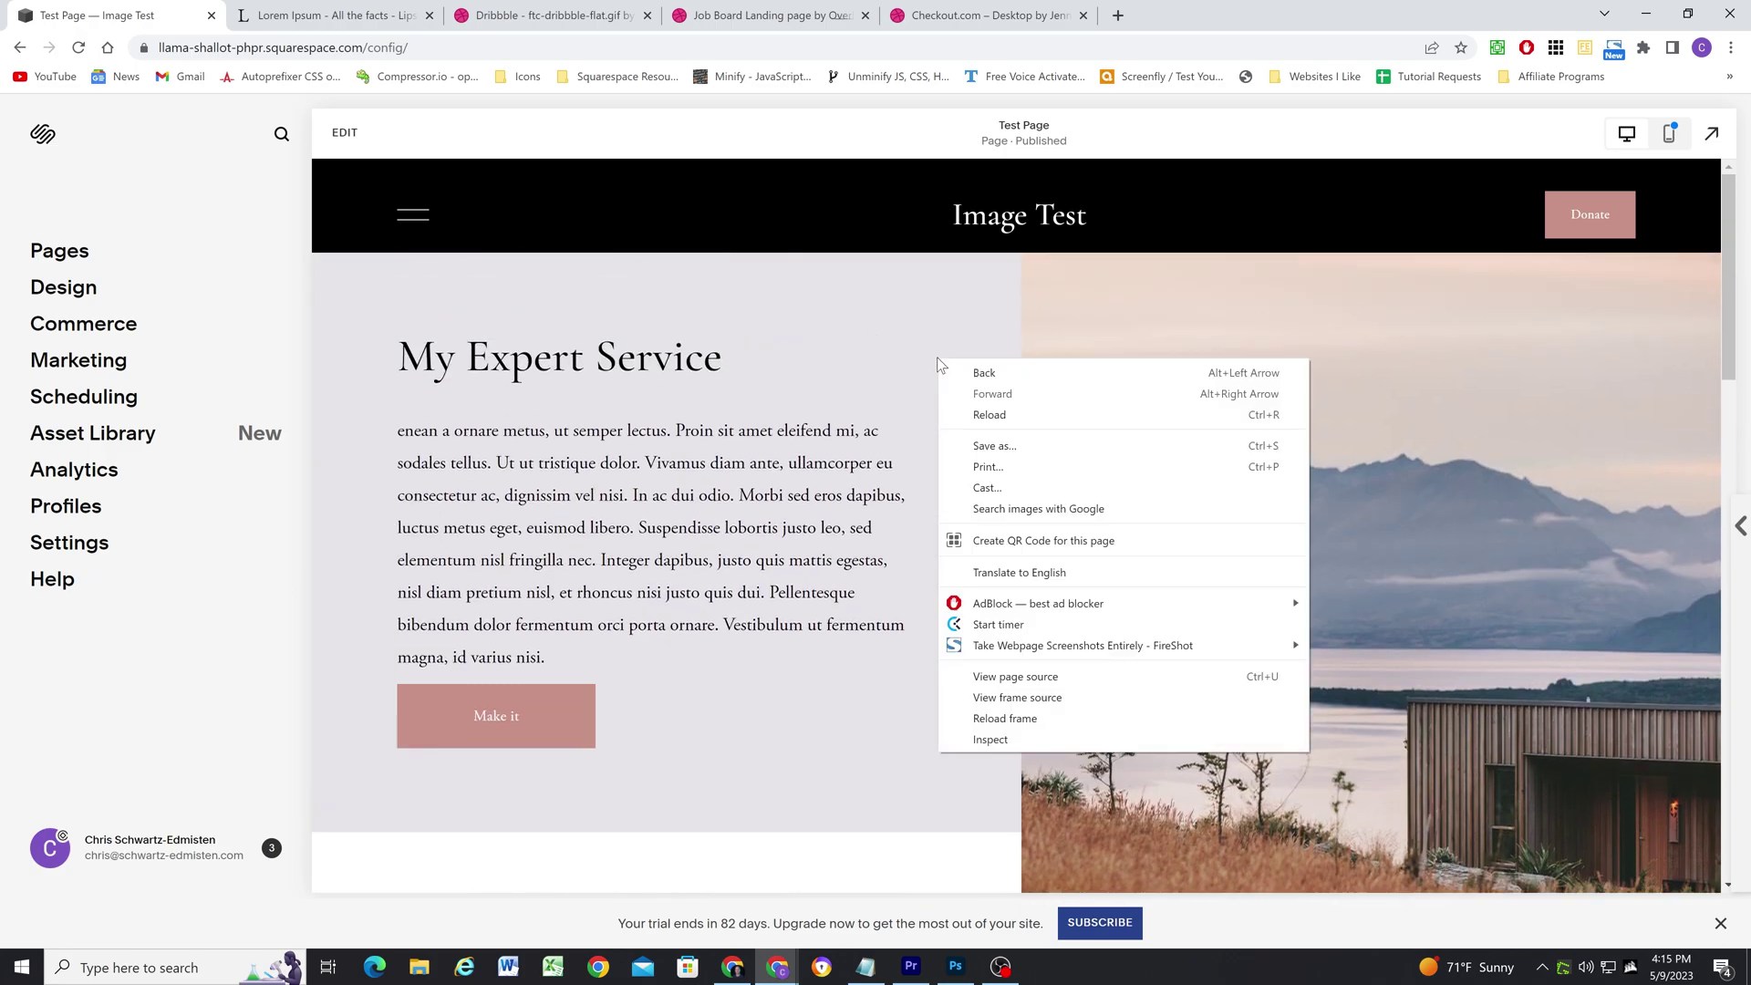
left_click(1014, 708)
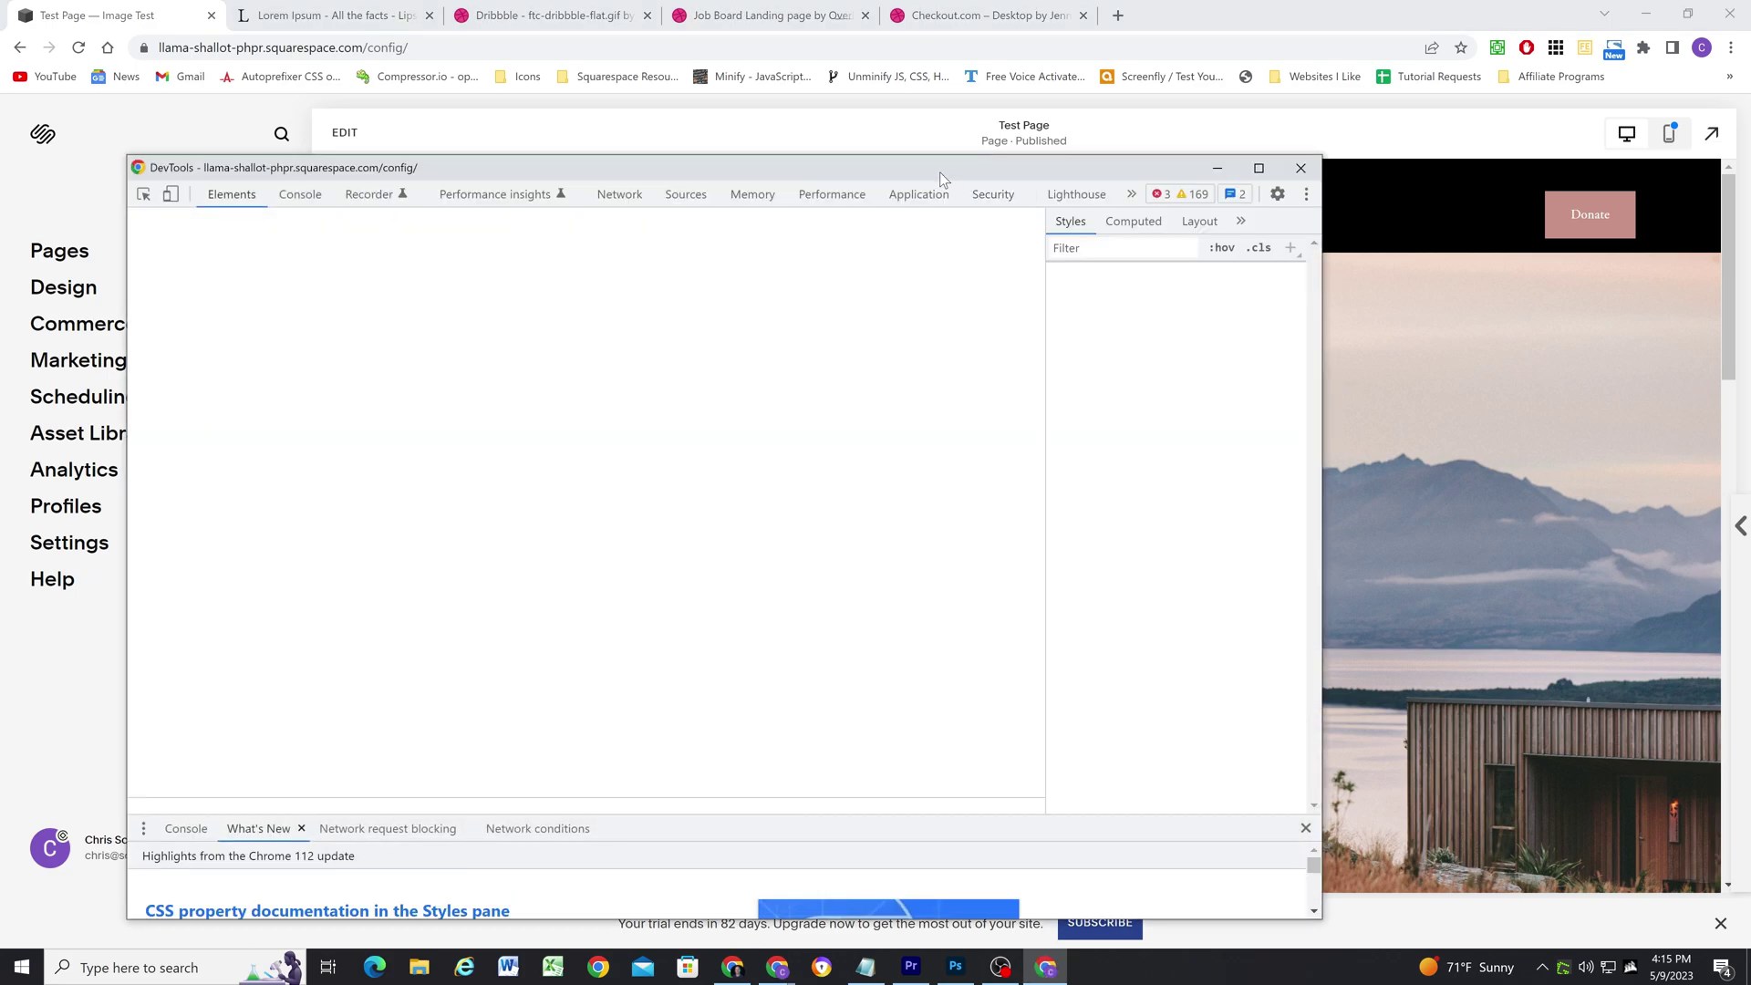
left_click_drag(941, 172, 1098, 139)
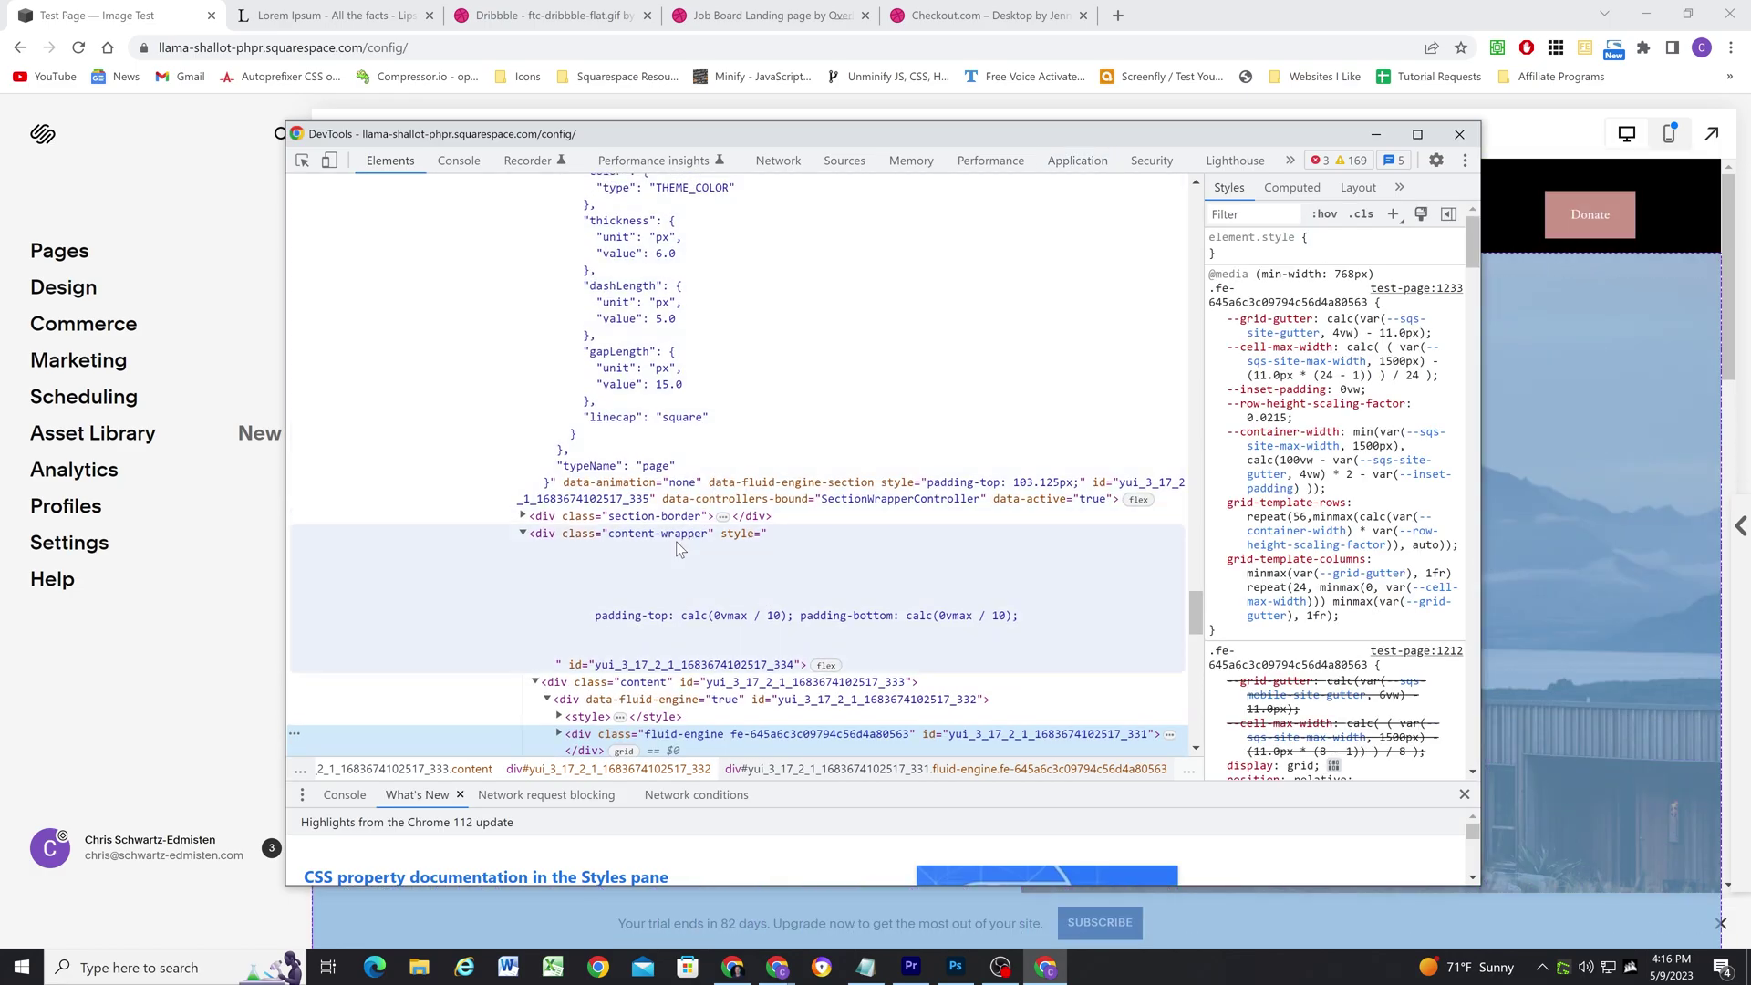
Step: Check the content-wrapper's z-index rule in the Styles pane, then close DevTools
left_click(674, 545)
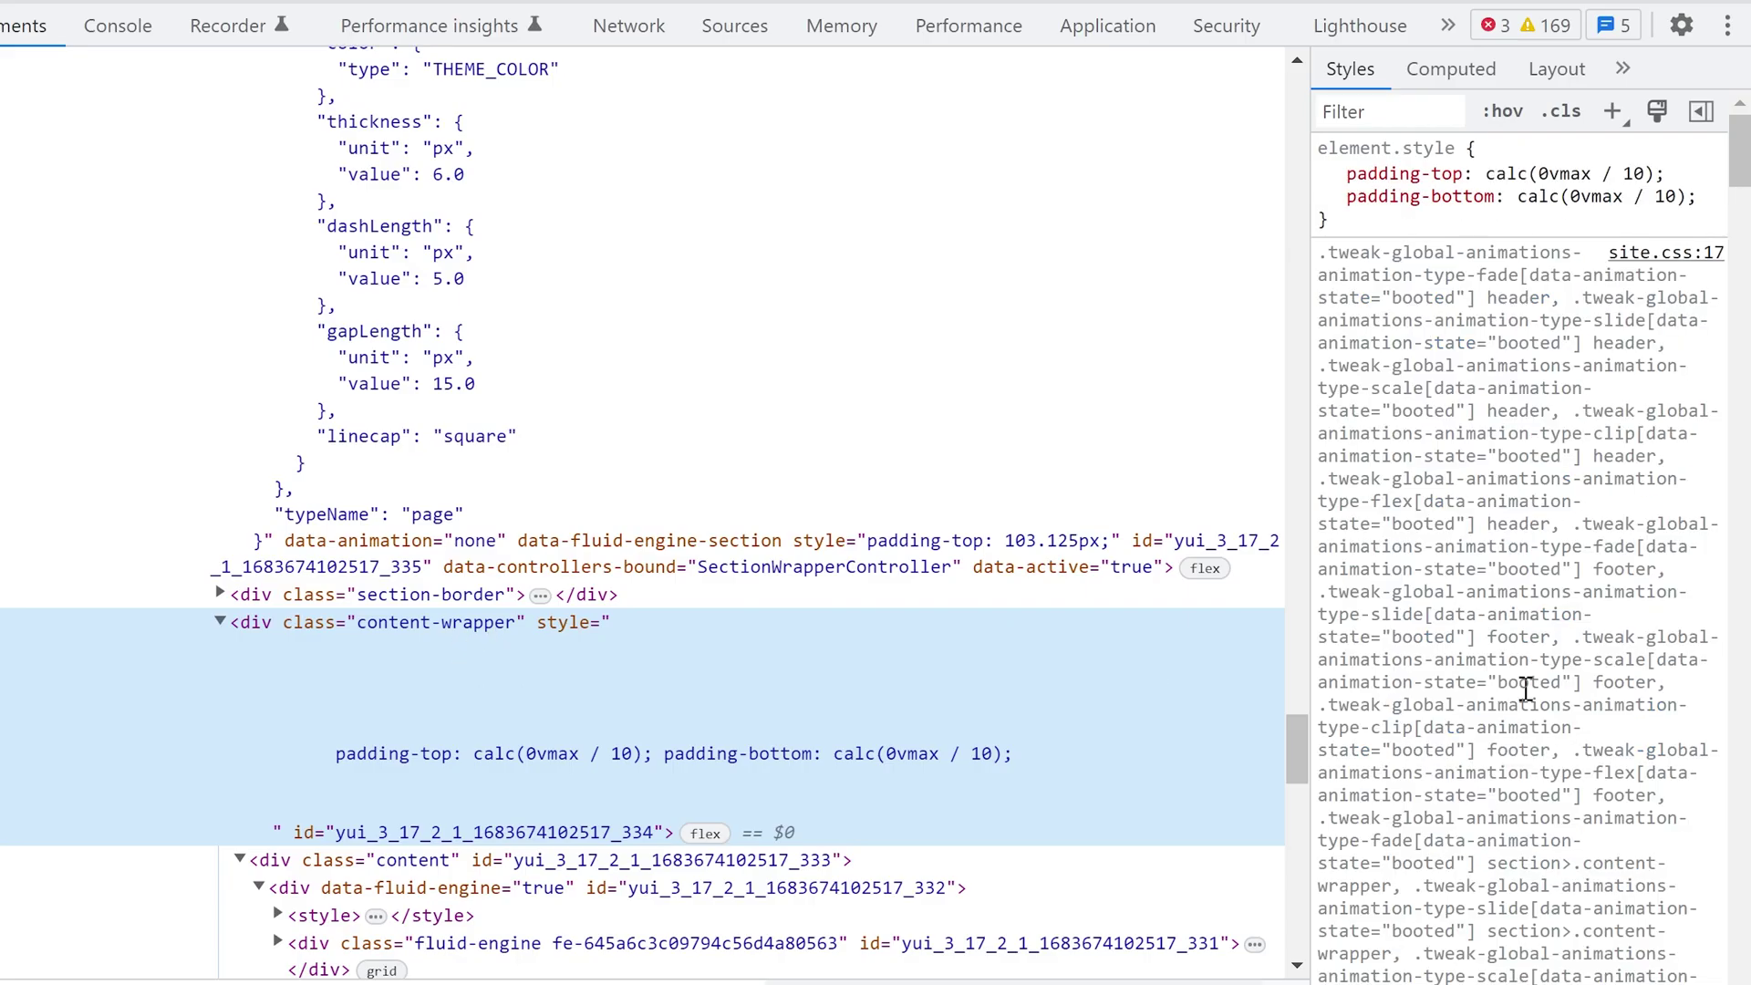
scroll(1525, 690, "down", 8)
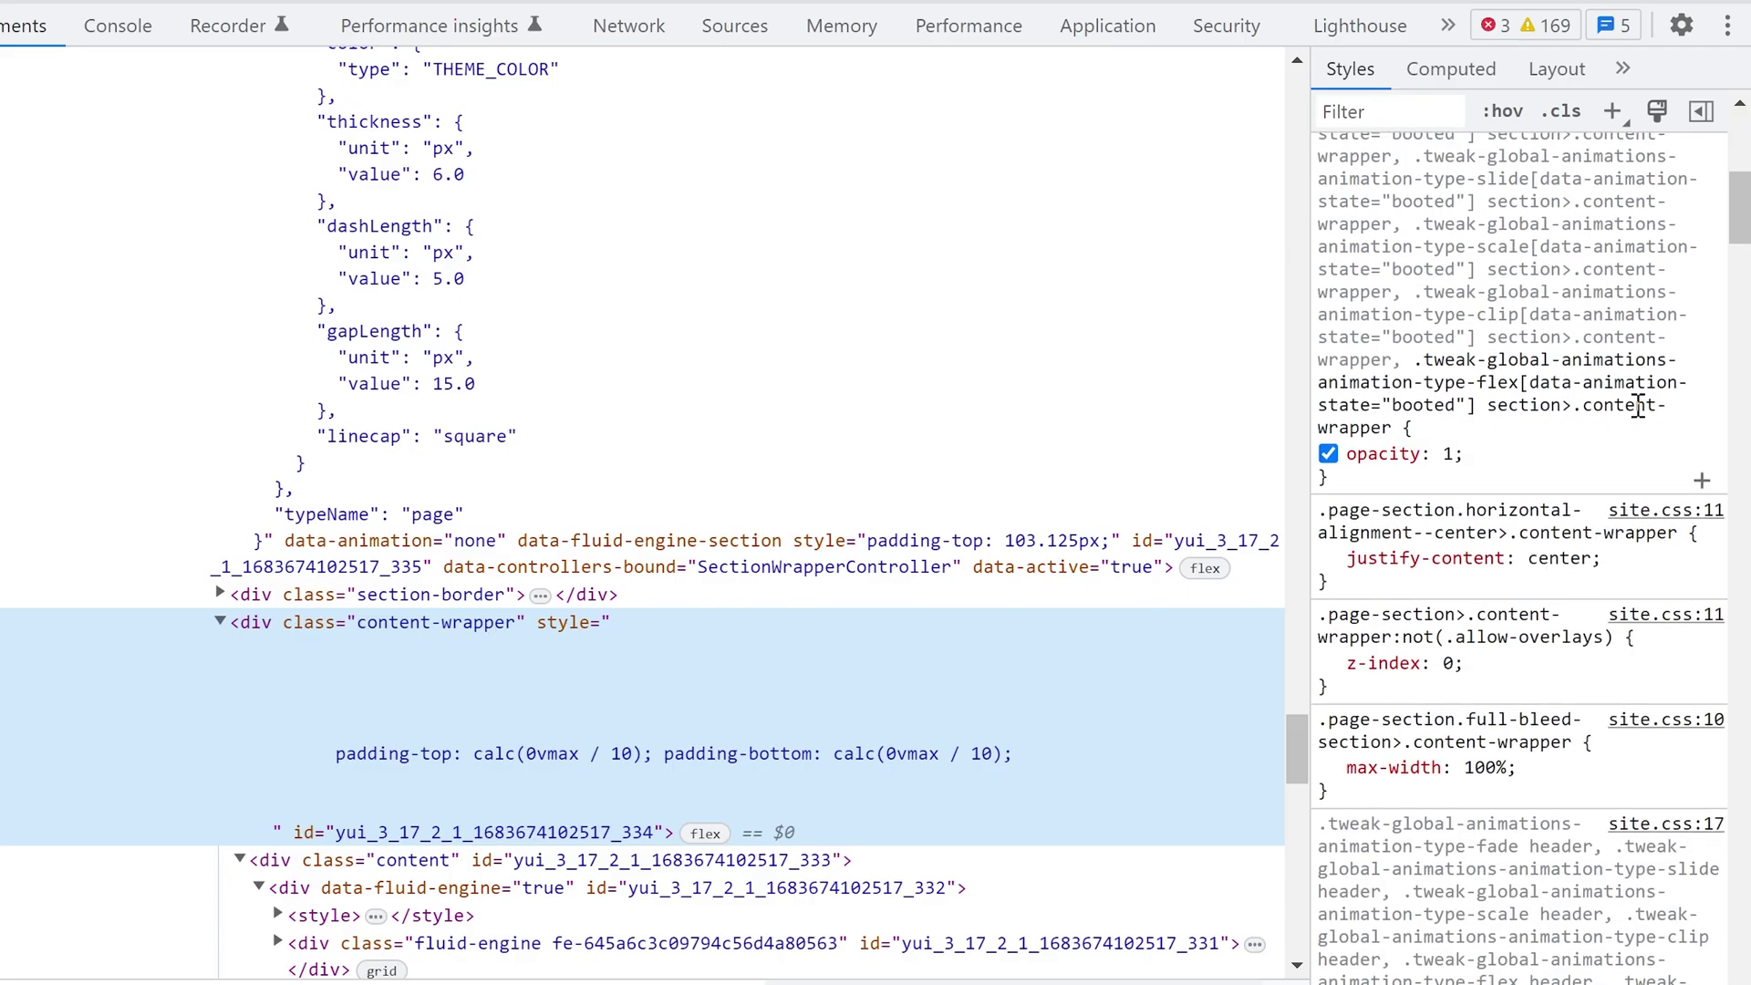
scroll(1482, 515, "down", 3)
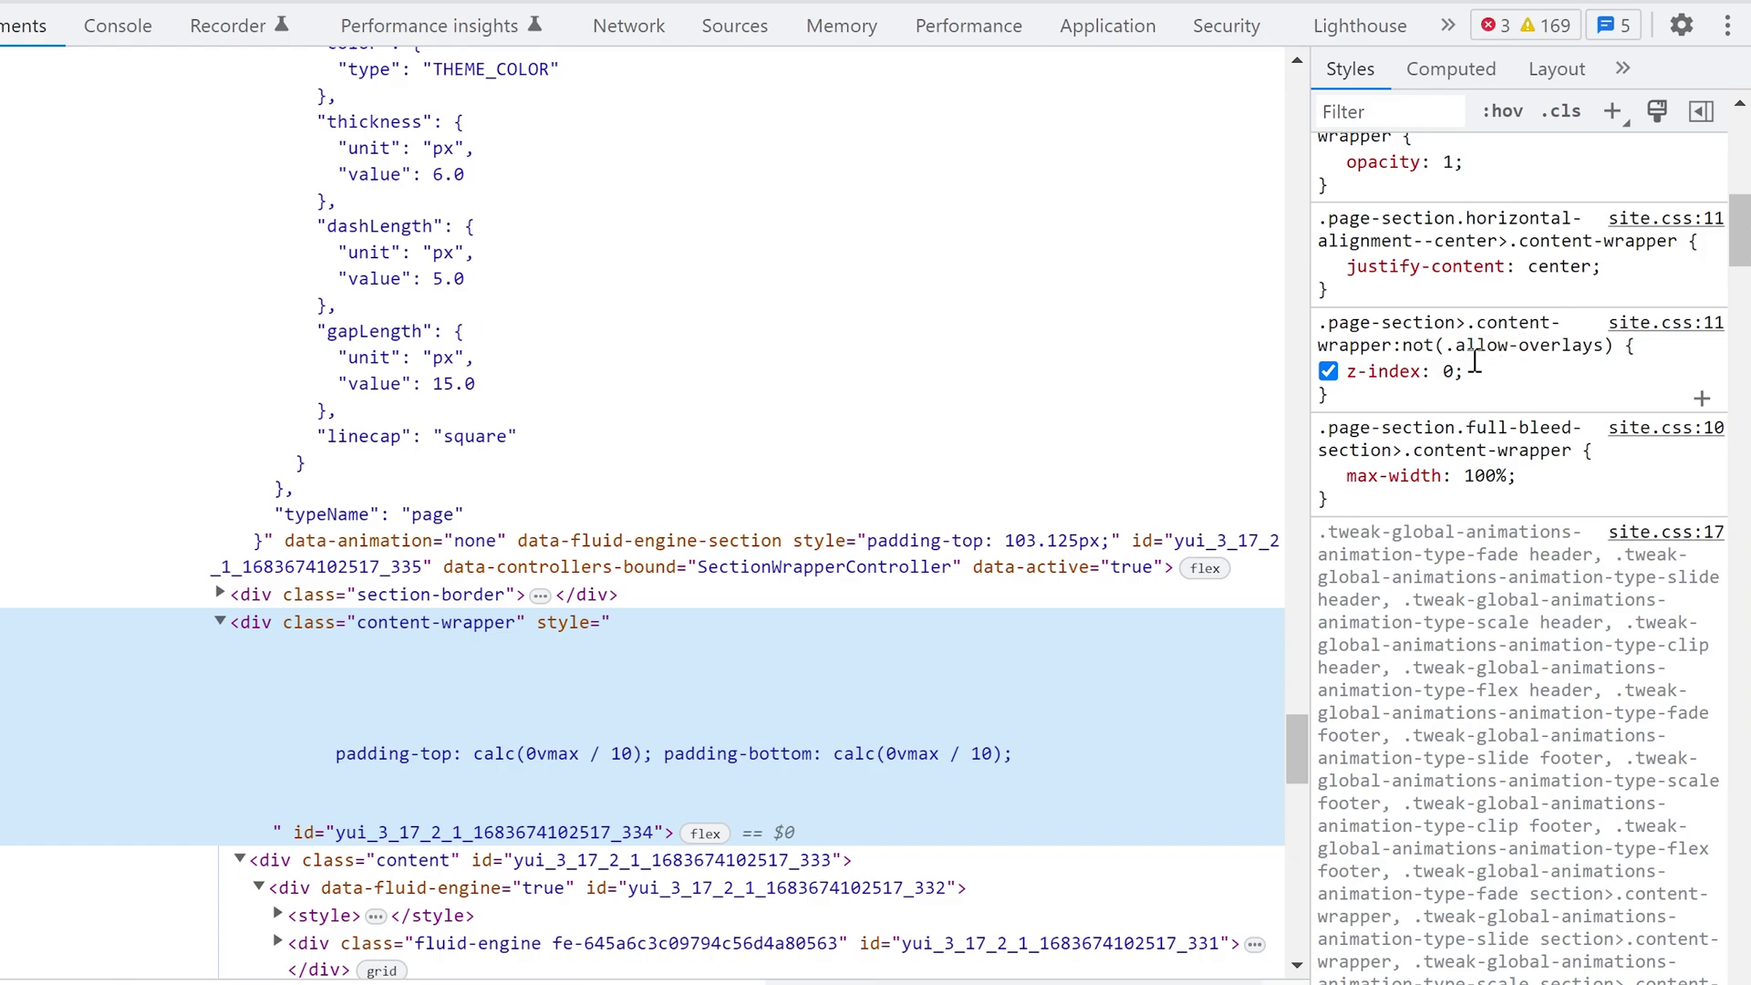
mouse_move(1403, 372)
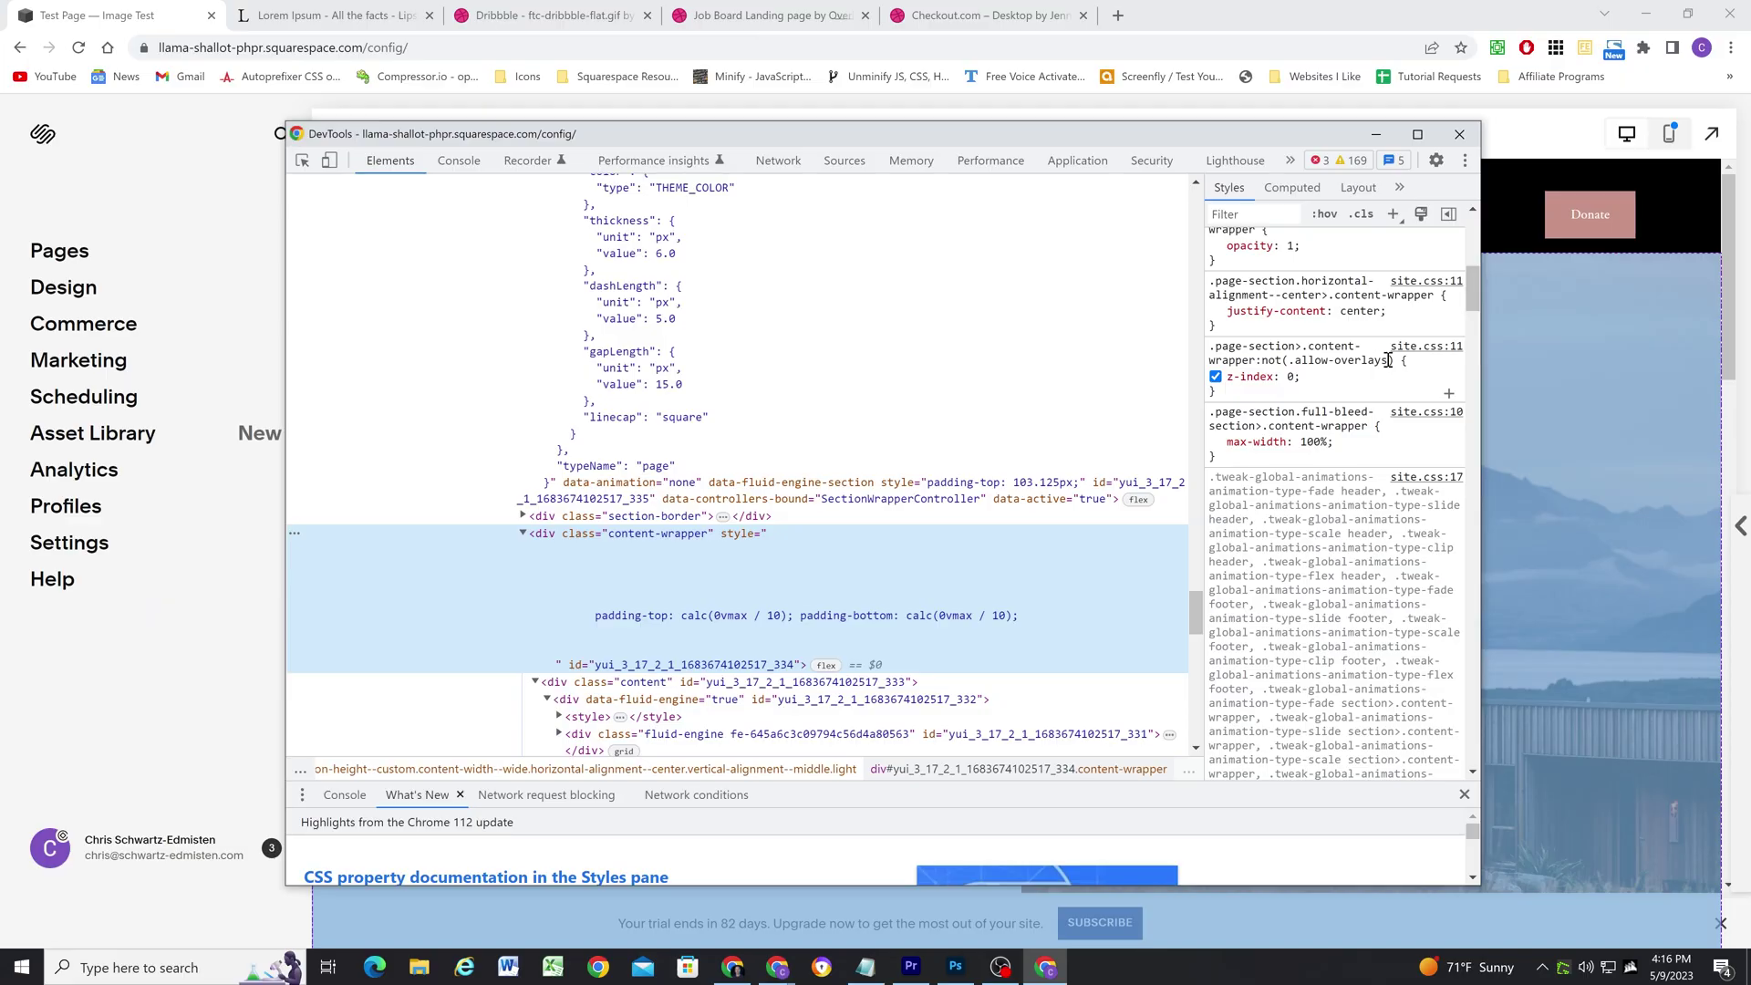
left_click_drag(1245, 134, 960, 88)
scroll(1416, 401, "down", 3)
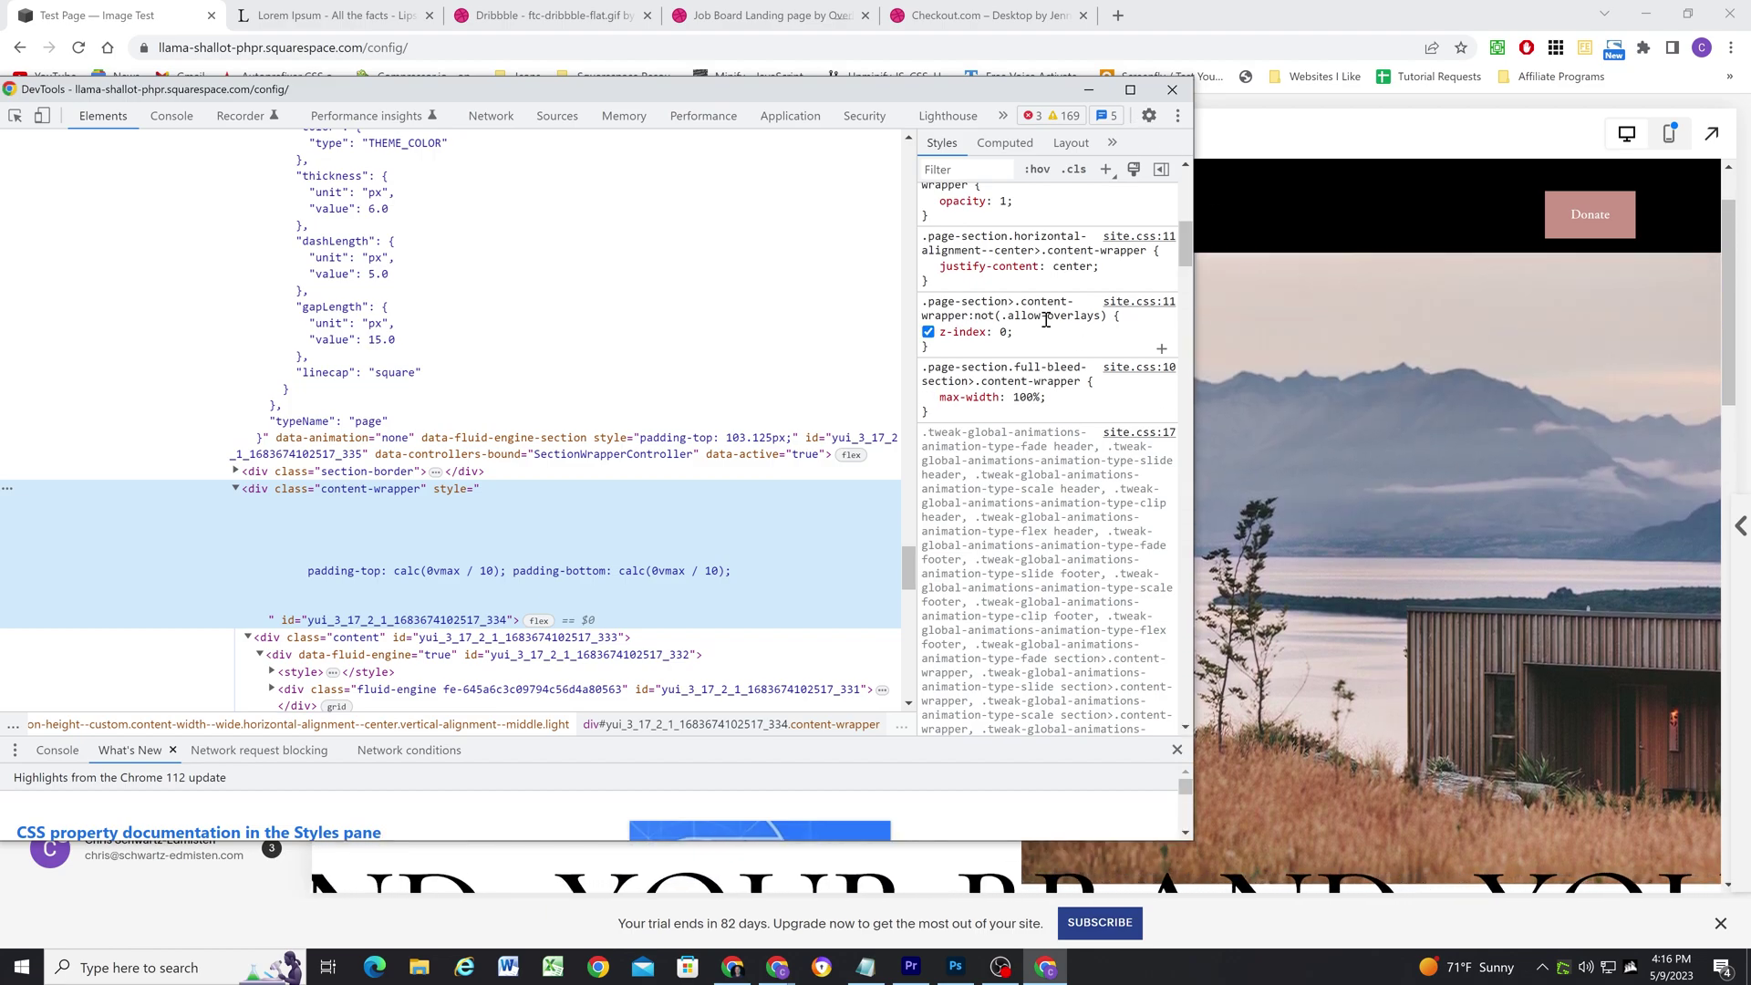
left_click(1172, 89)
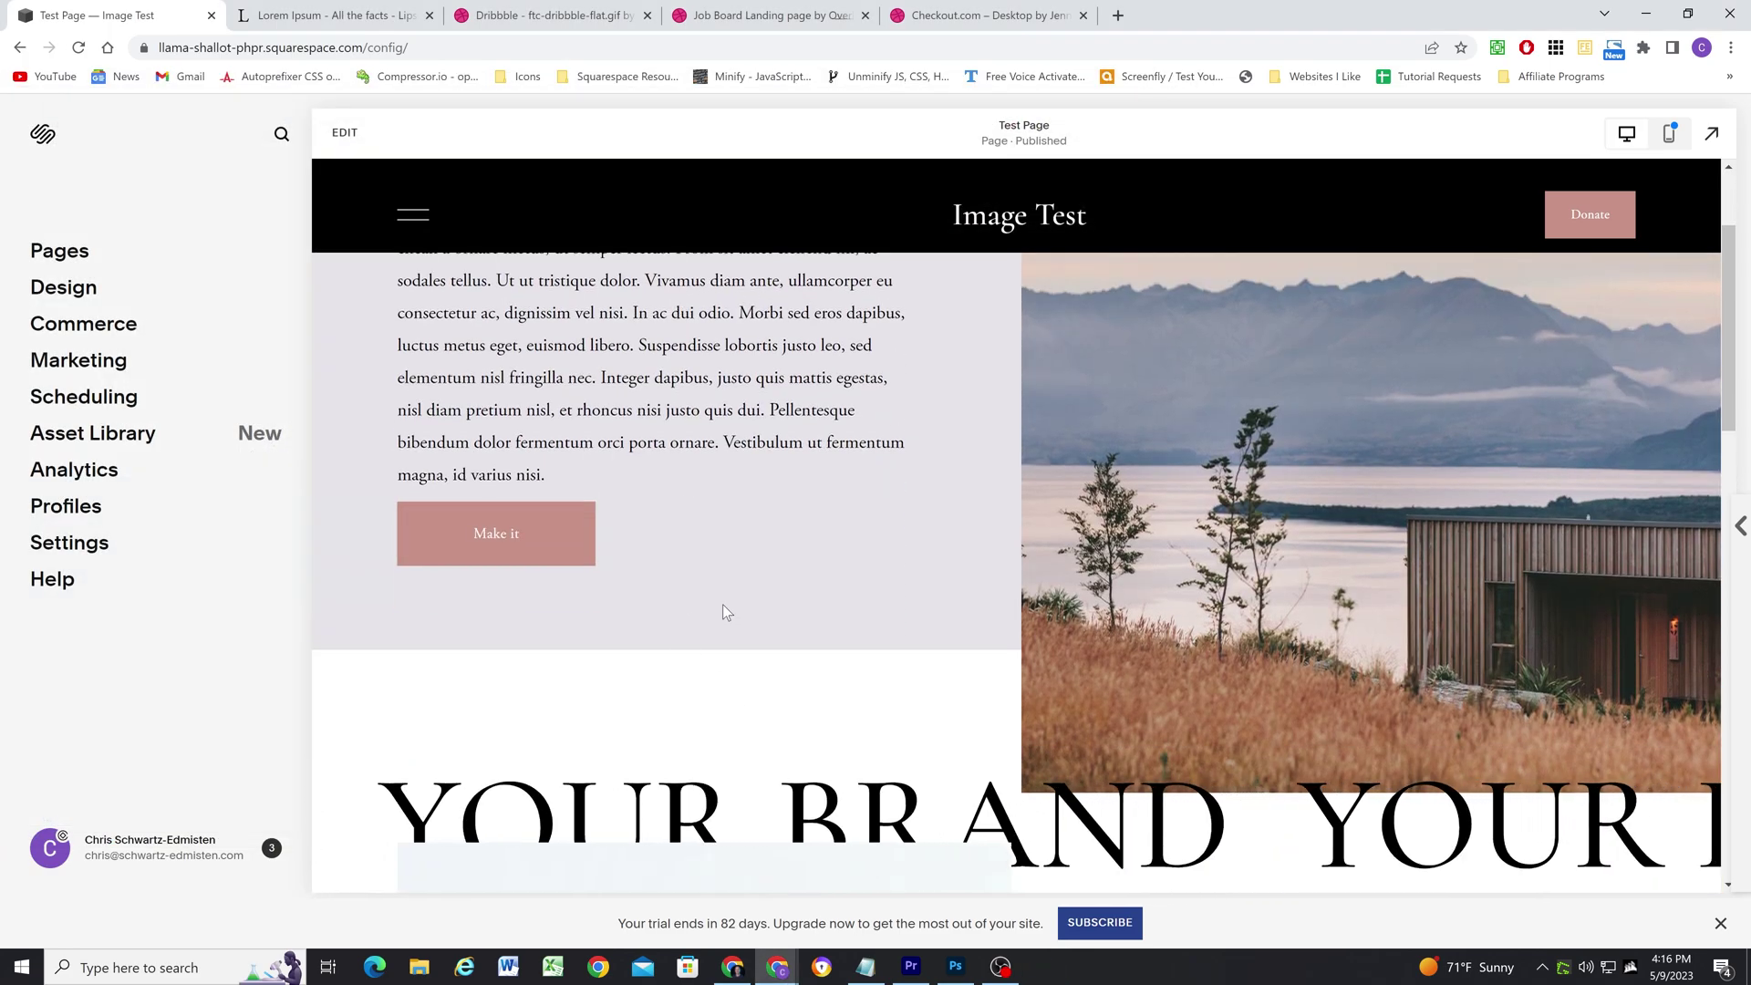
Step: Open the Test Page in the editor and scroll to the woman photo section
left_click(345, 132)
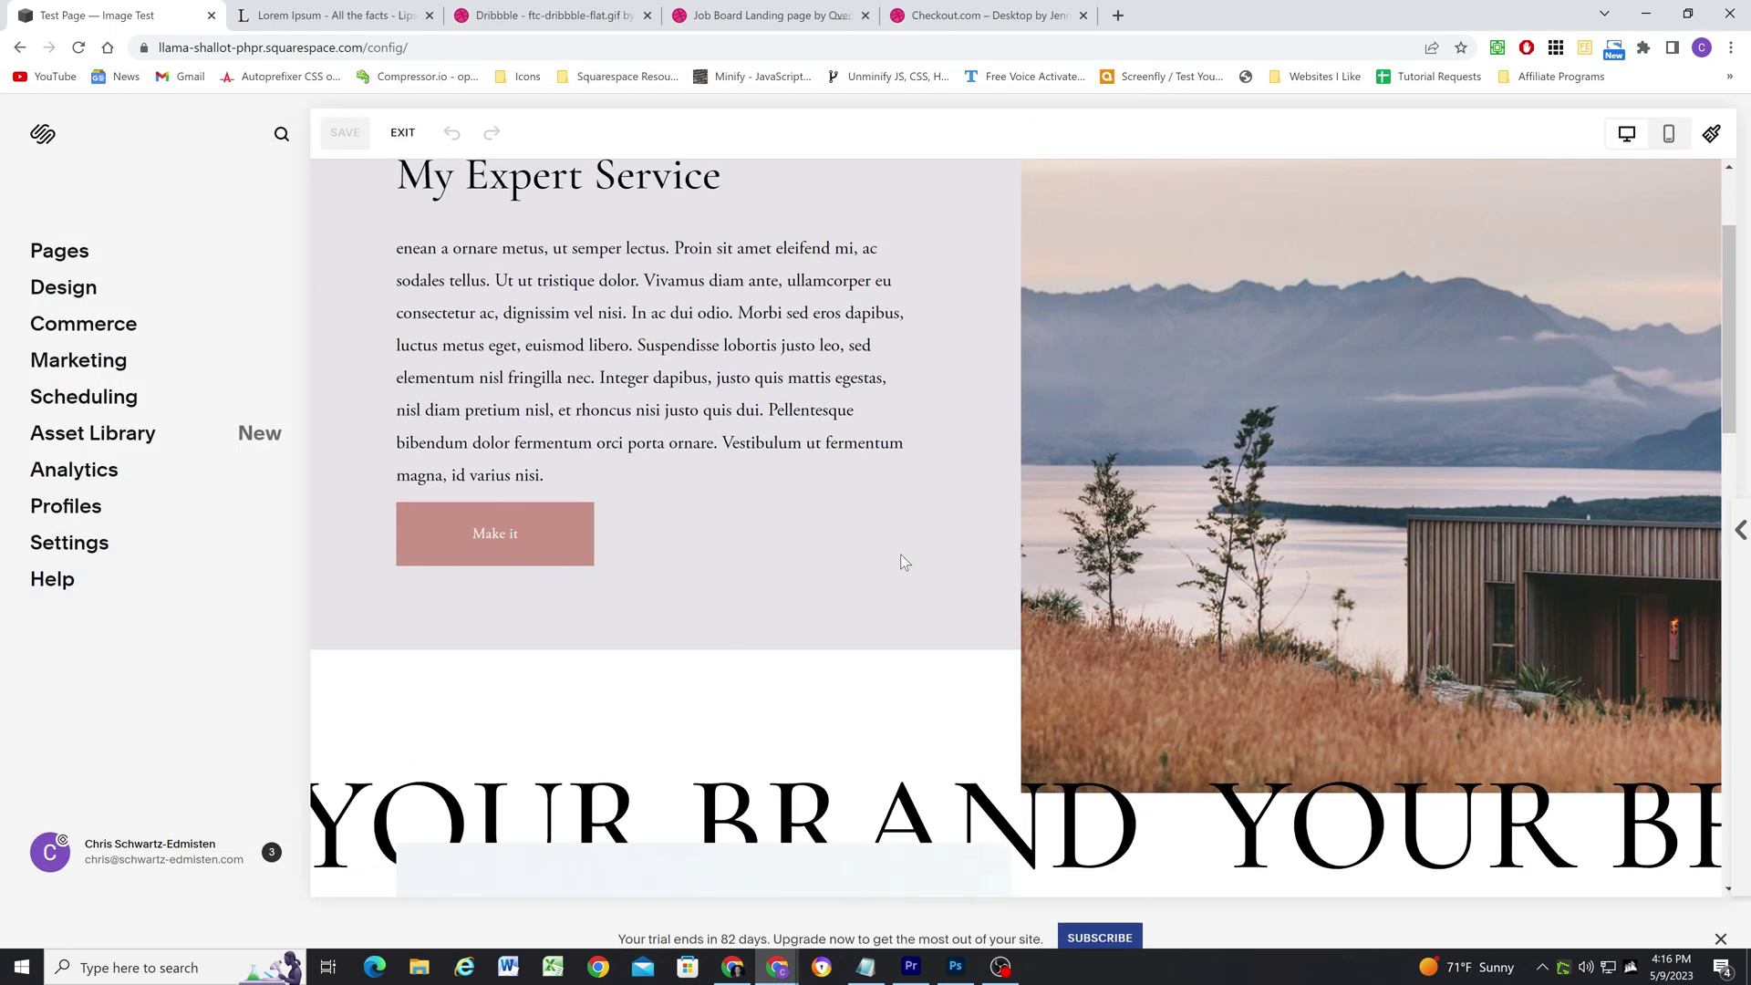
scroll(879, 539, "down", 5)
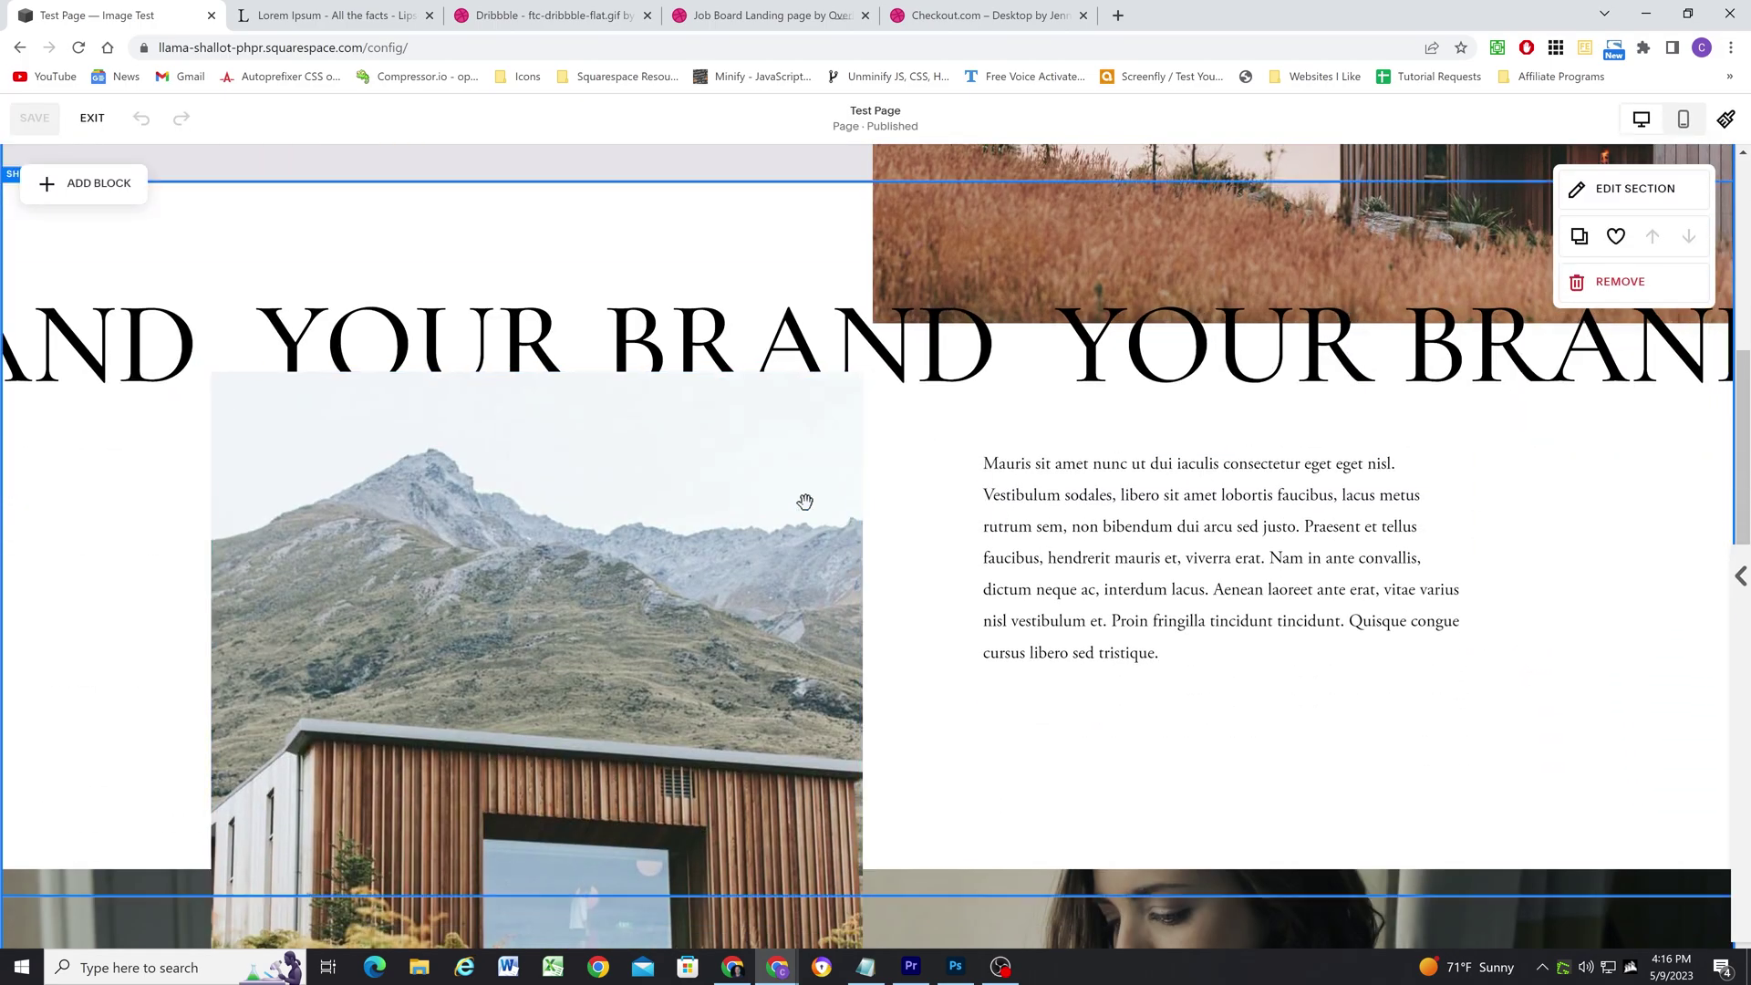
scroll(903, 535, "down", 3)
scroll(867, 739, "up", 5)
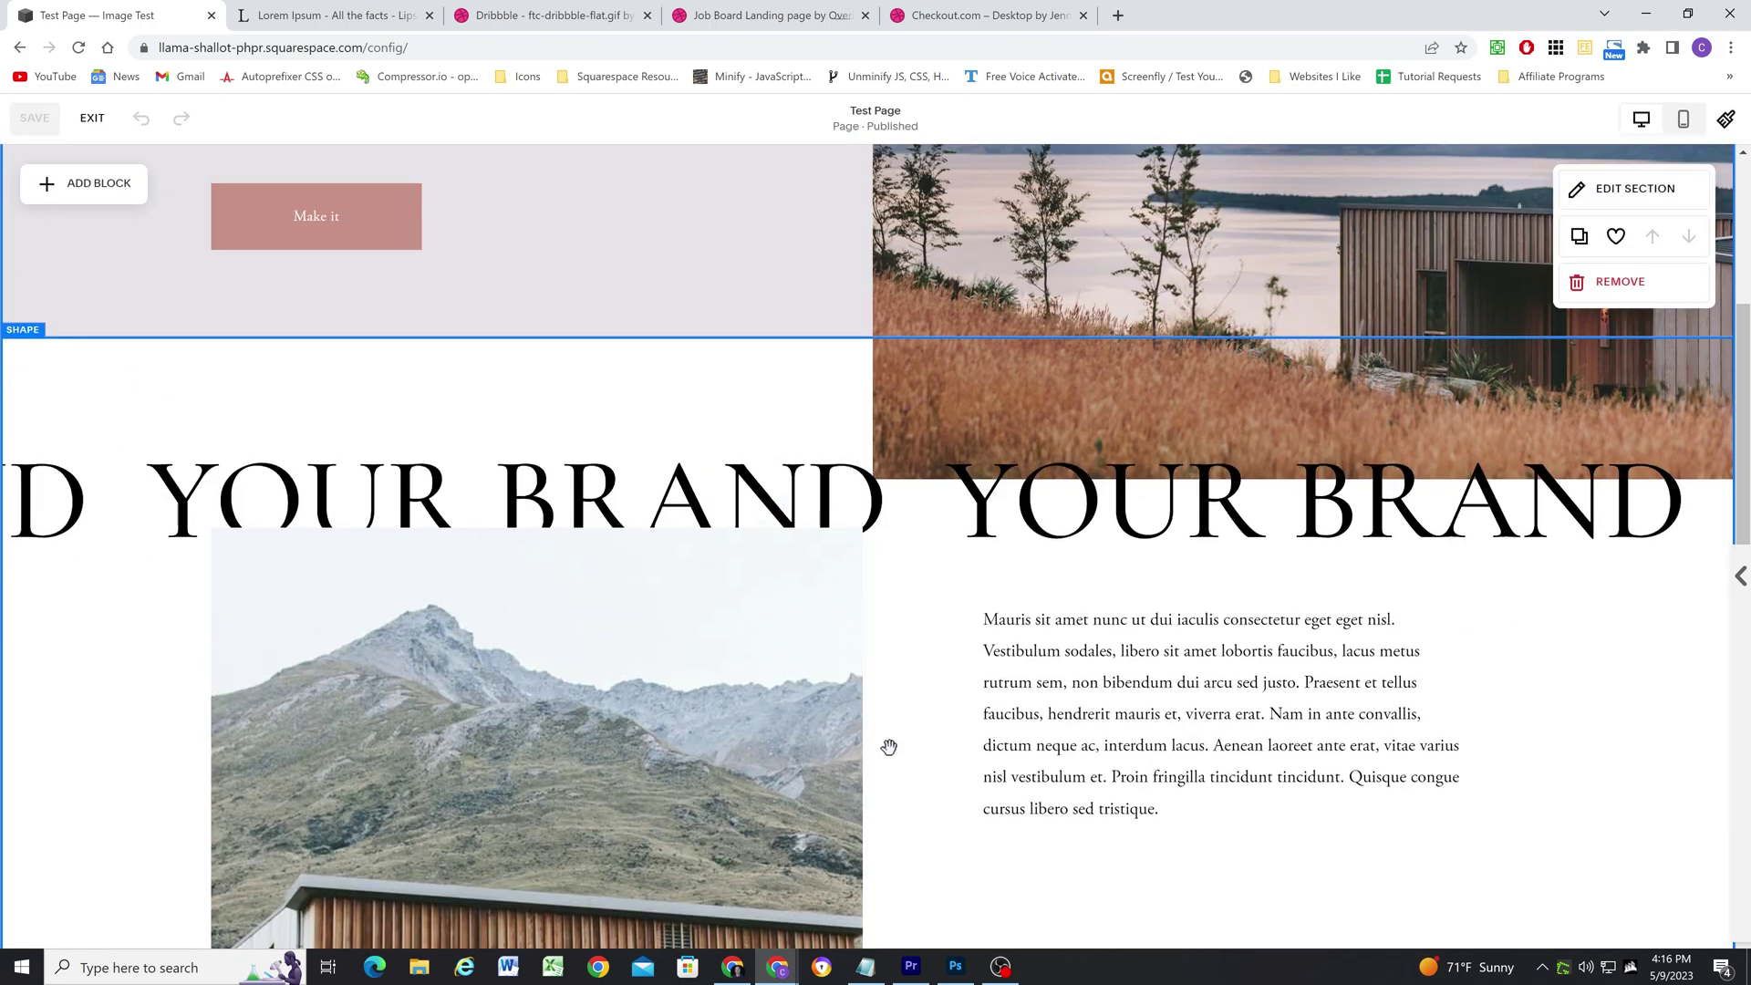
scroll(889, 747, "up", 5)
scroll(876, 474, "down", 7)
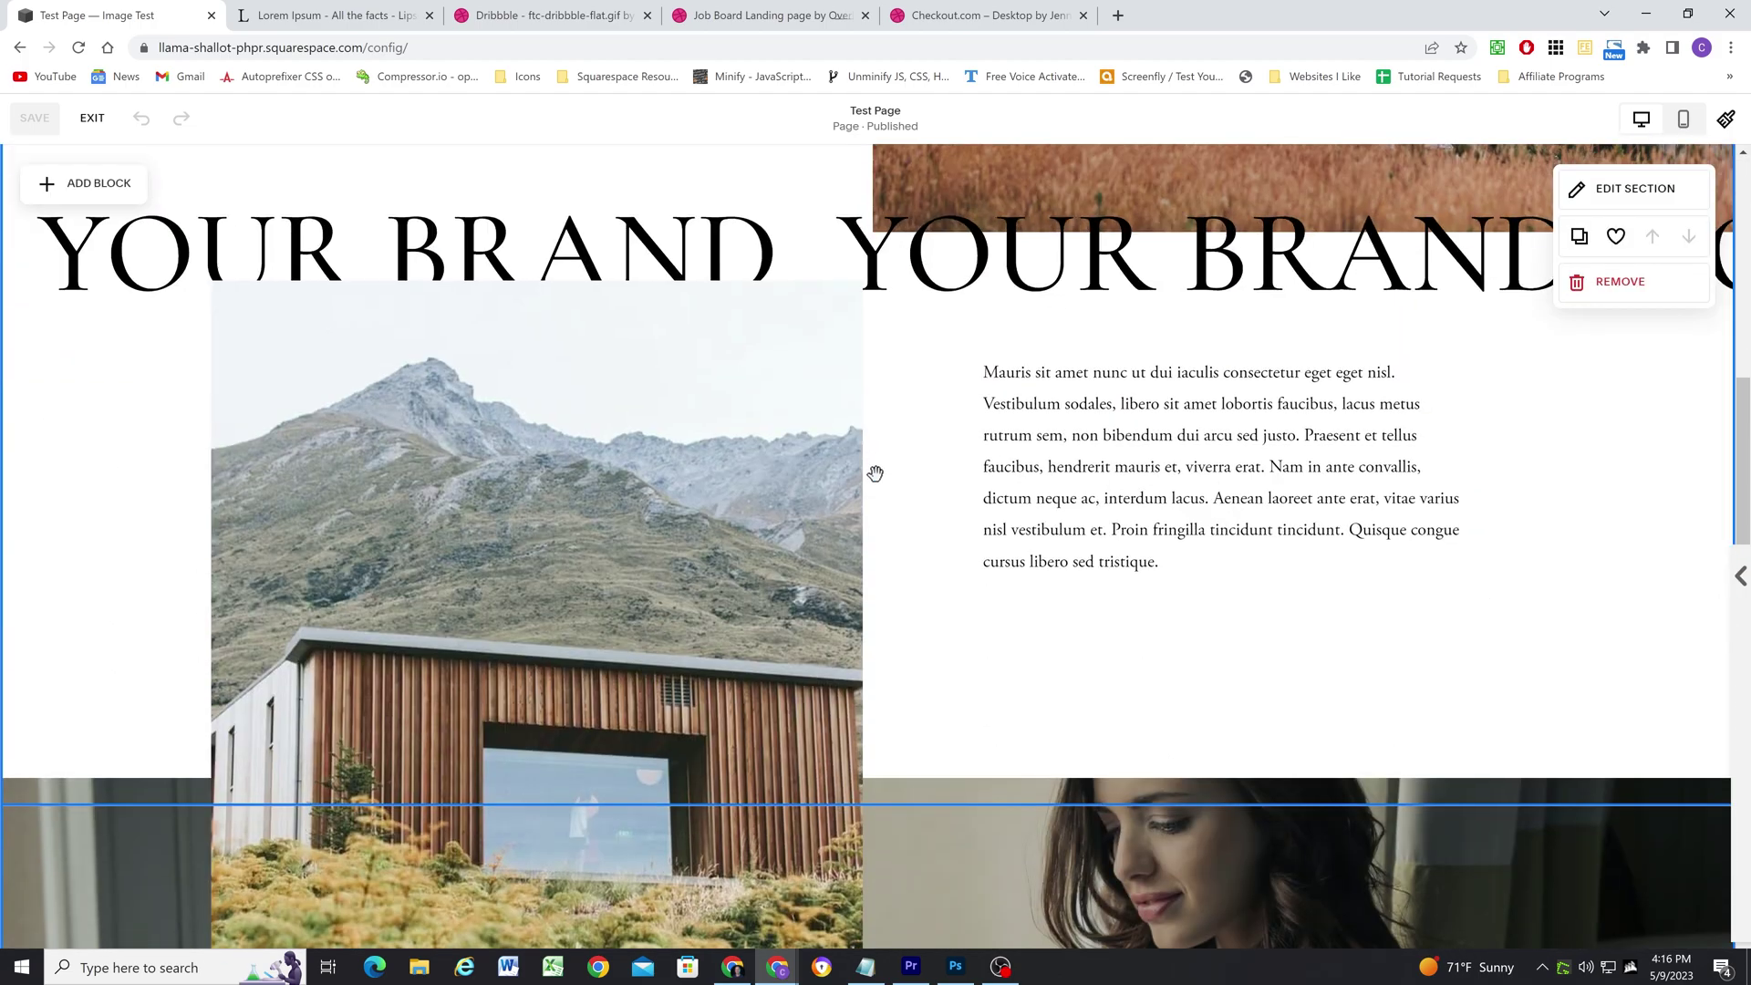
scroll(875, 473, "down", 7)
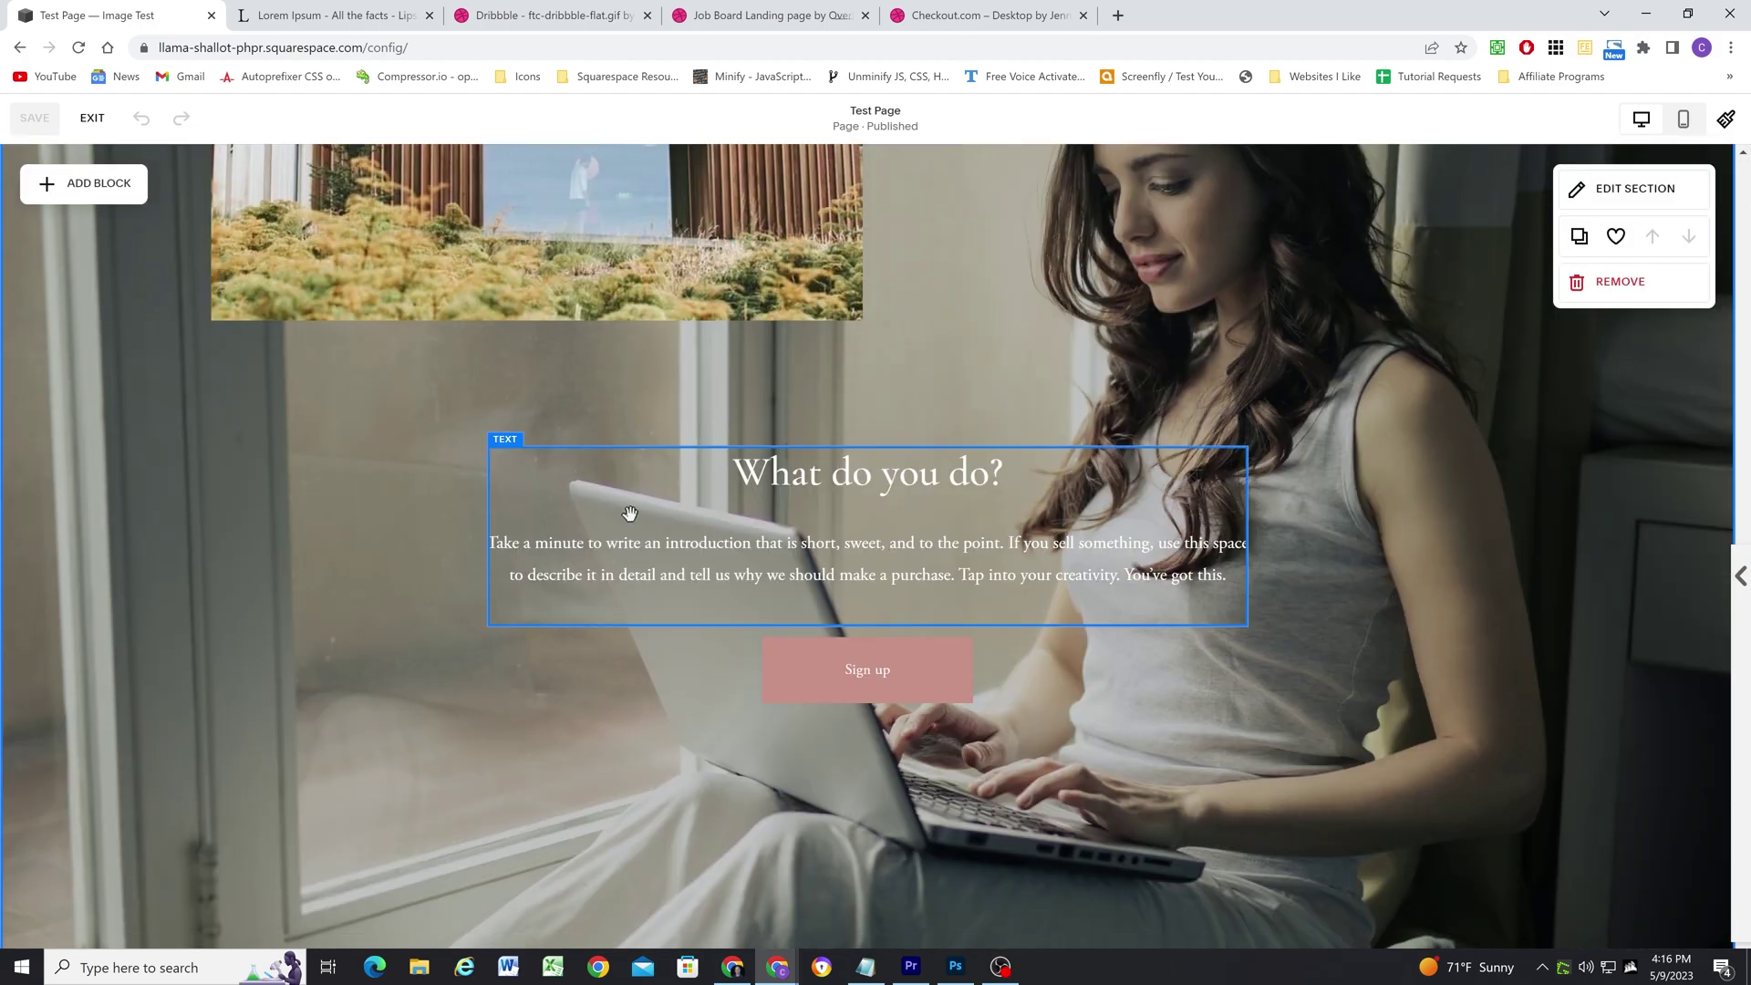
scroll(835, 516, "up", 1)
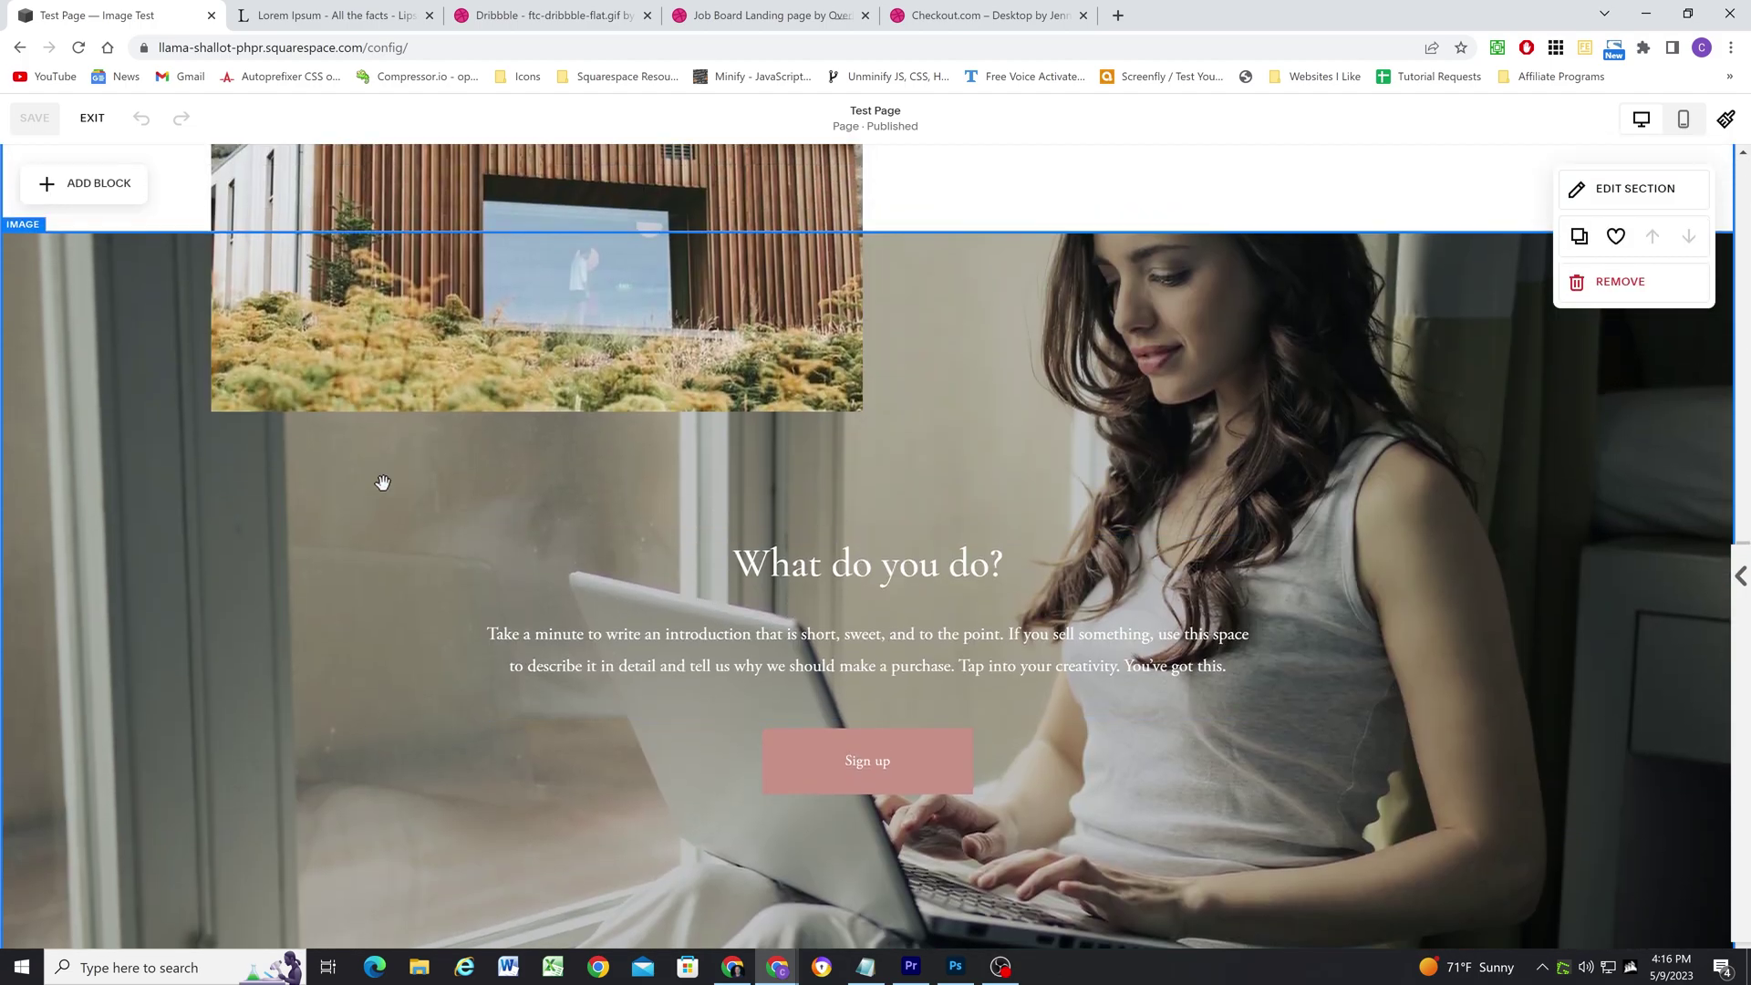
Step: Edit the photo section's blocks, then undo the accidental layout change with Ctrl+Z
left_click(357, 462)
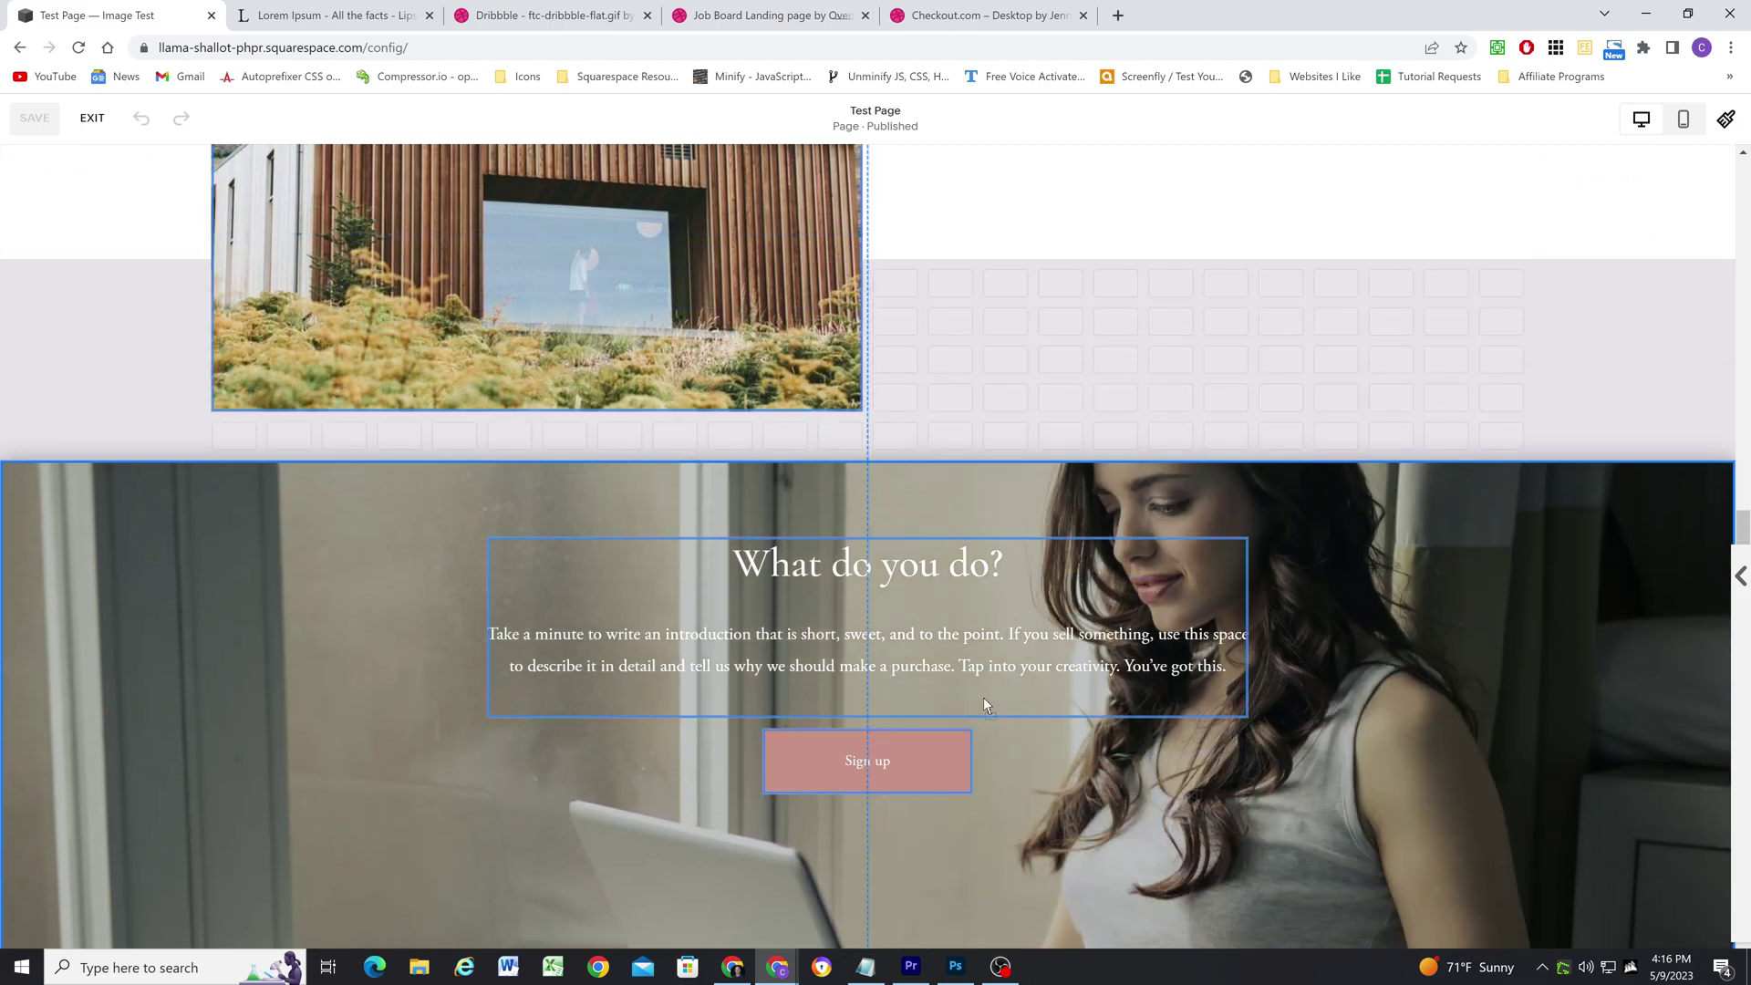
left_click(352, 541)
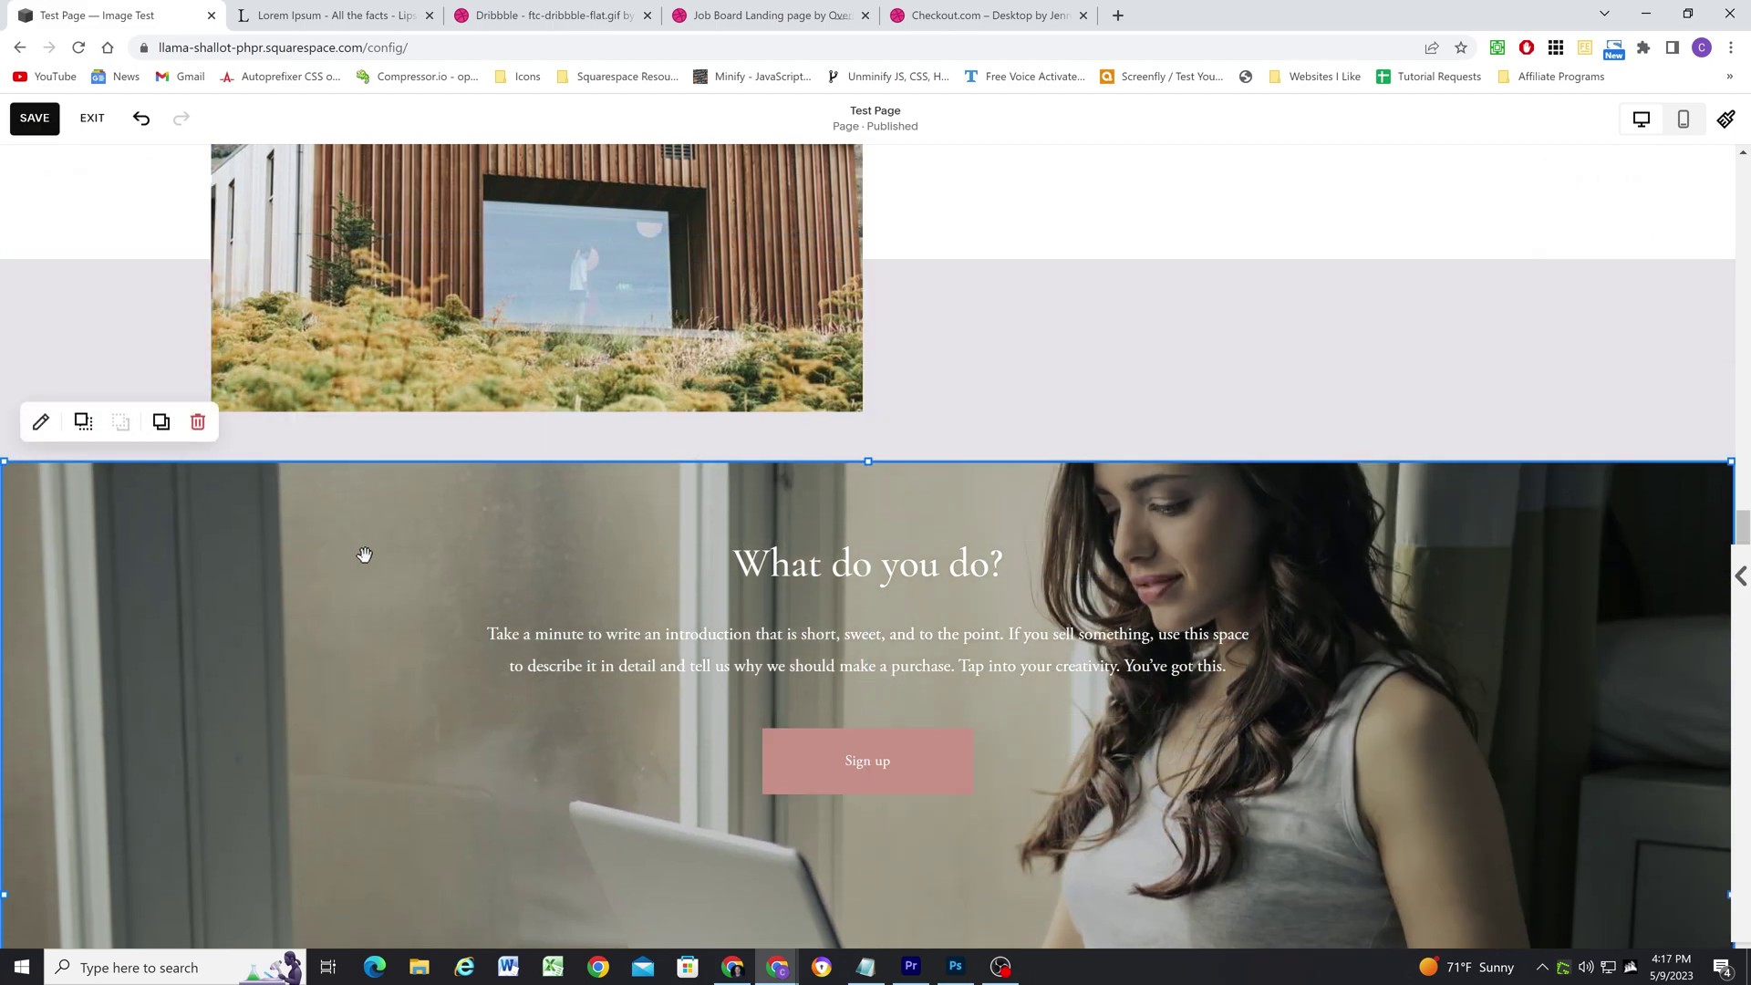
key("ctrl+z")
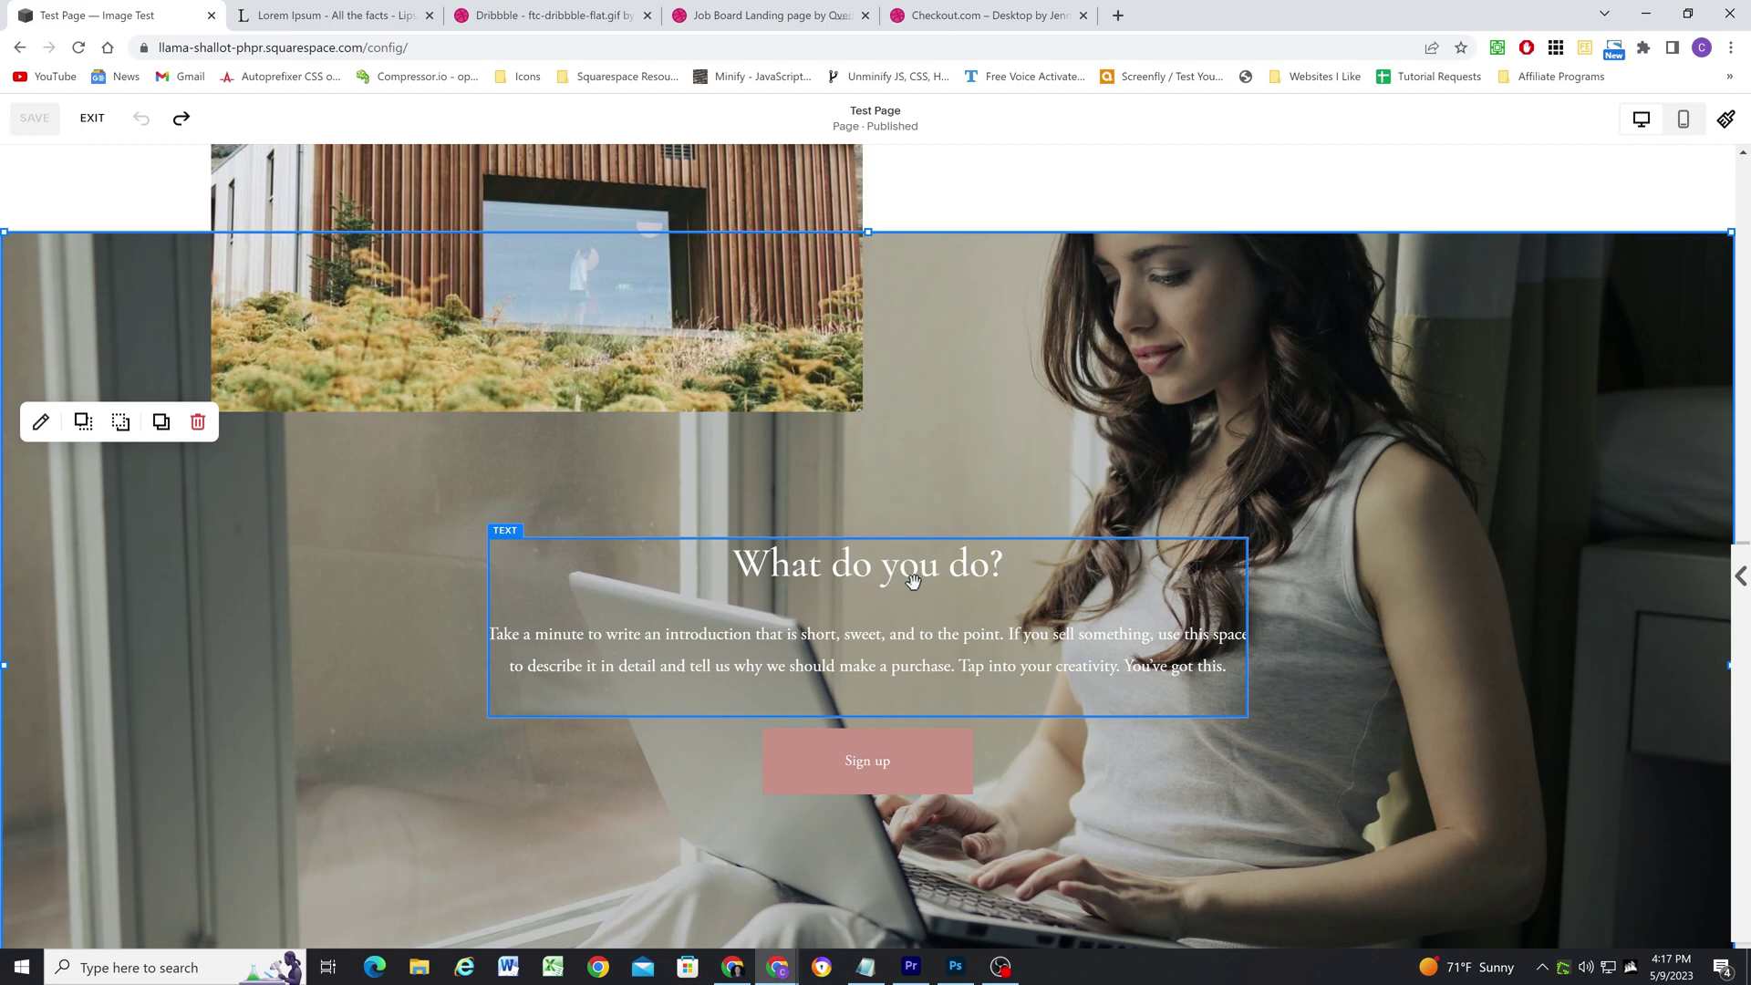
scroll(912, 581, "up", 15)
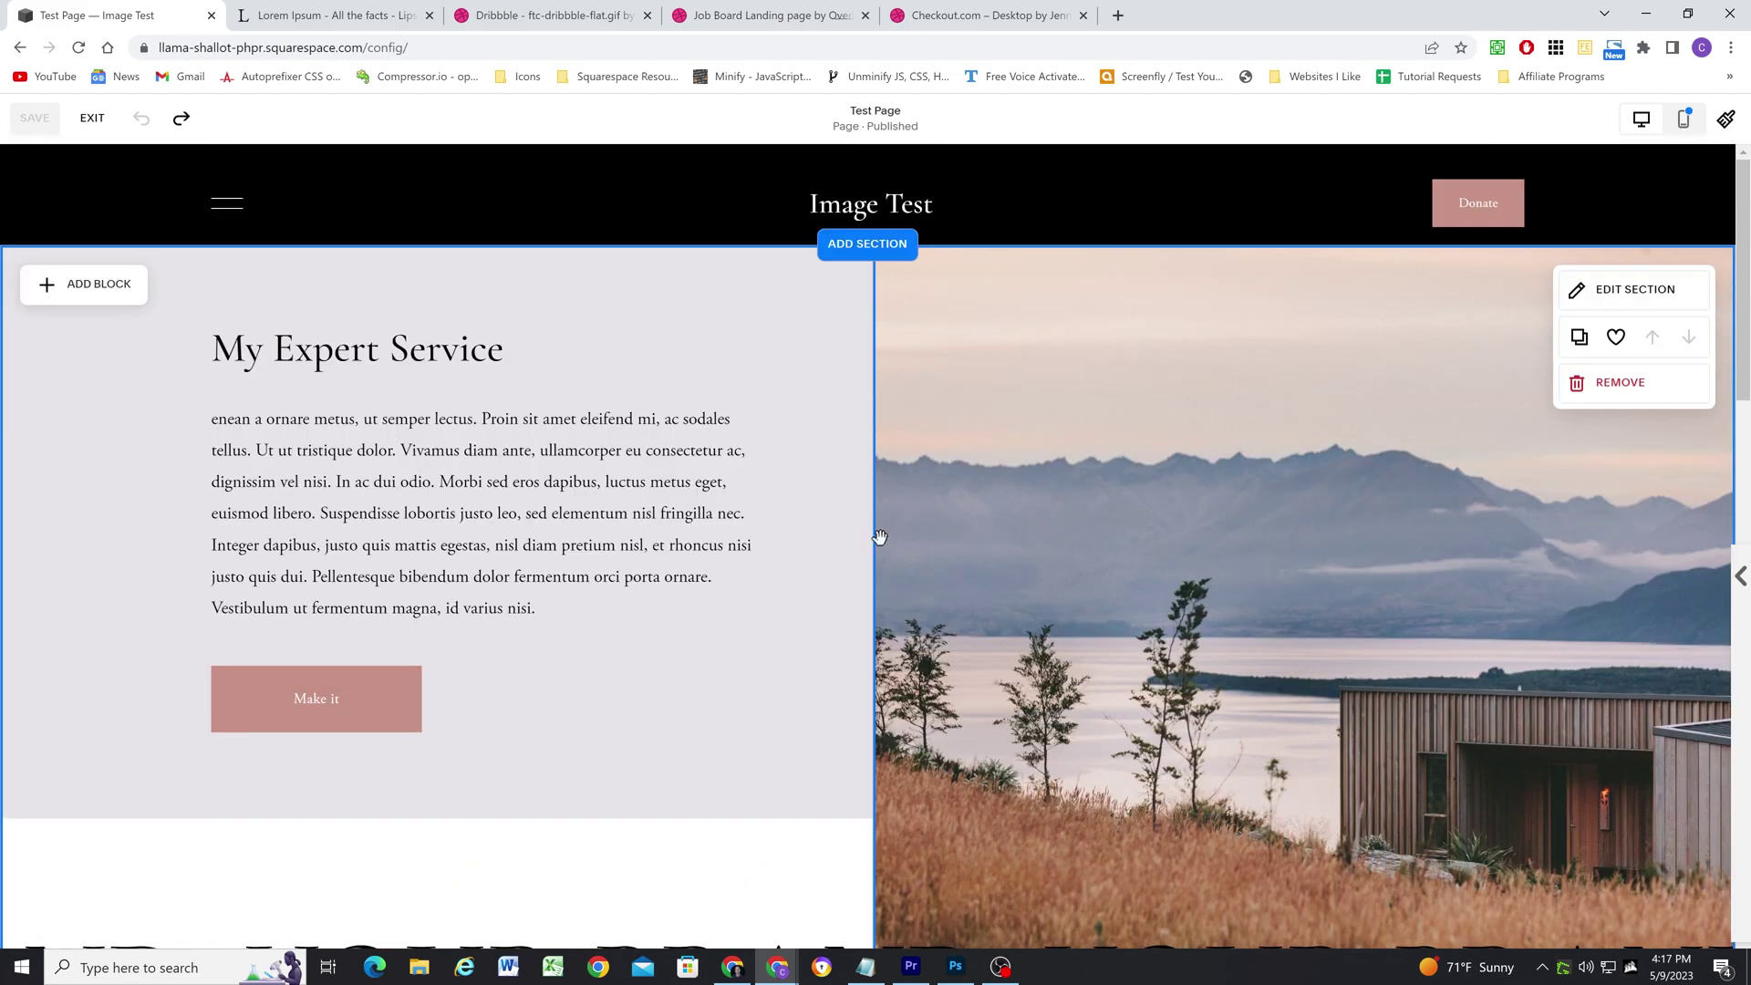
scroll(949, 485, "down", 3)
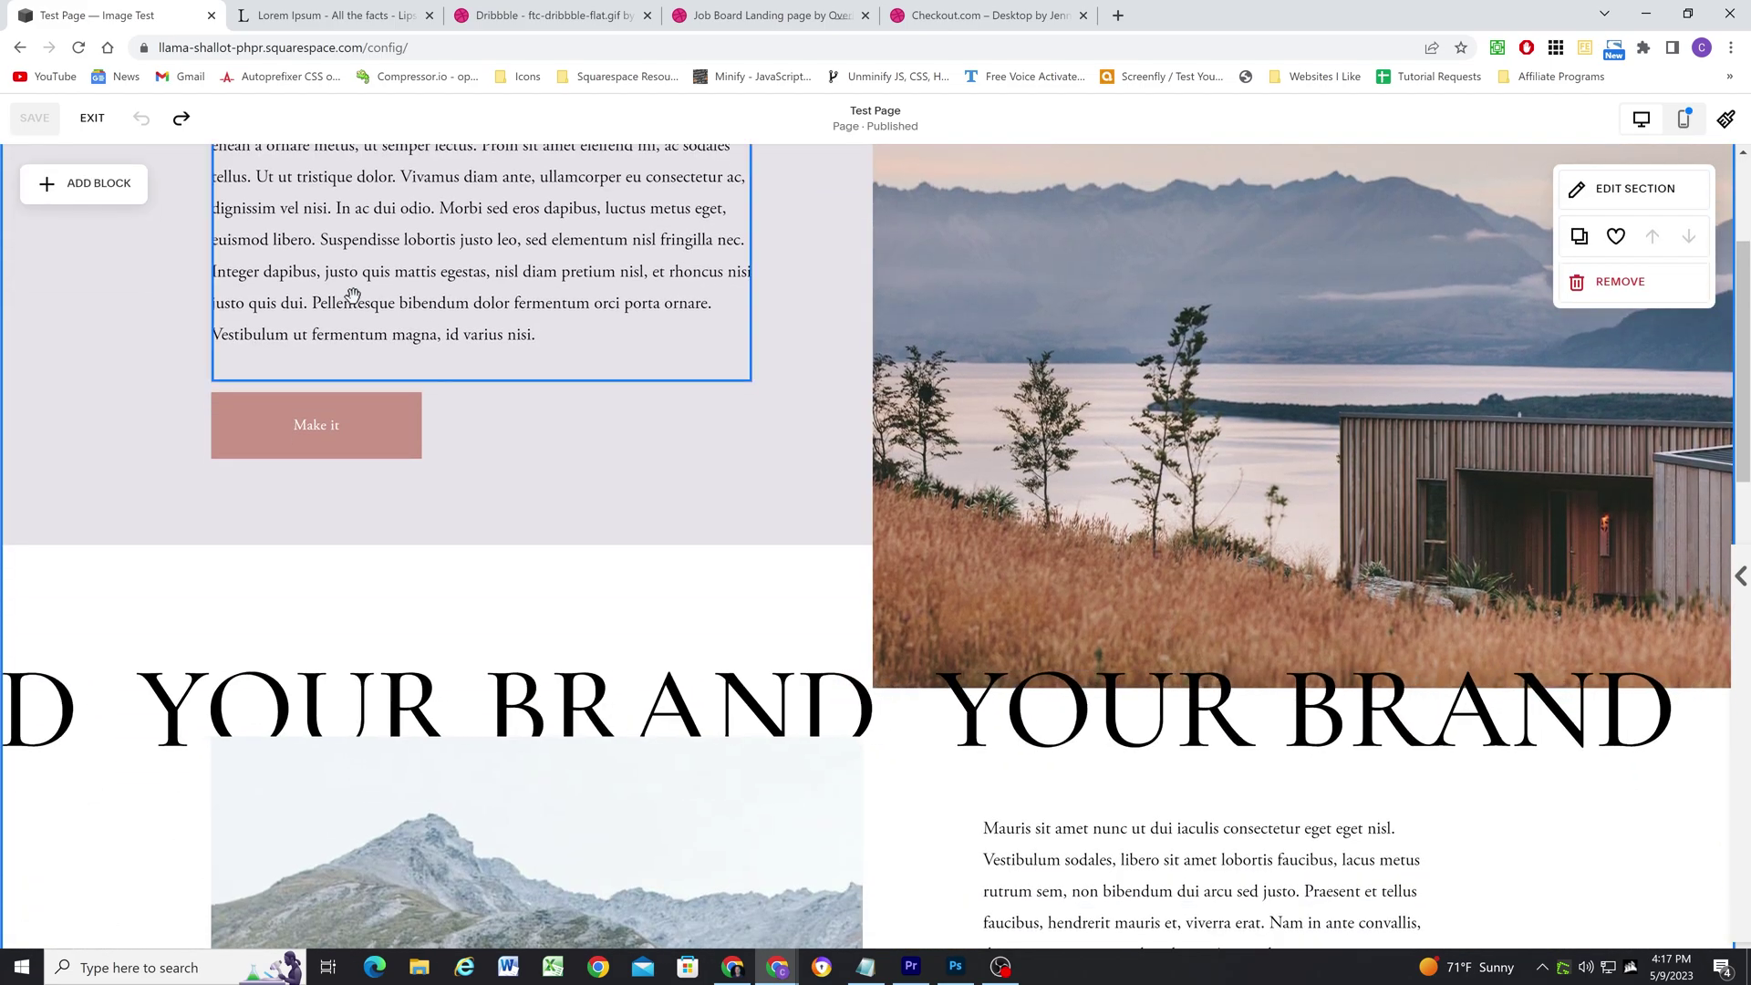
scroll(912, 474, "down", 1)
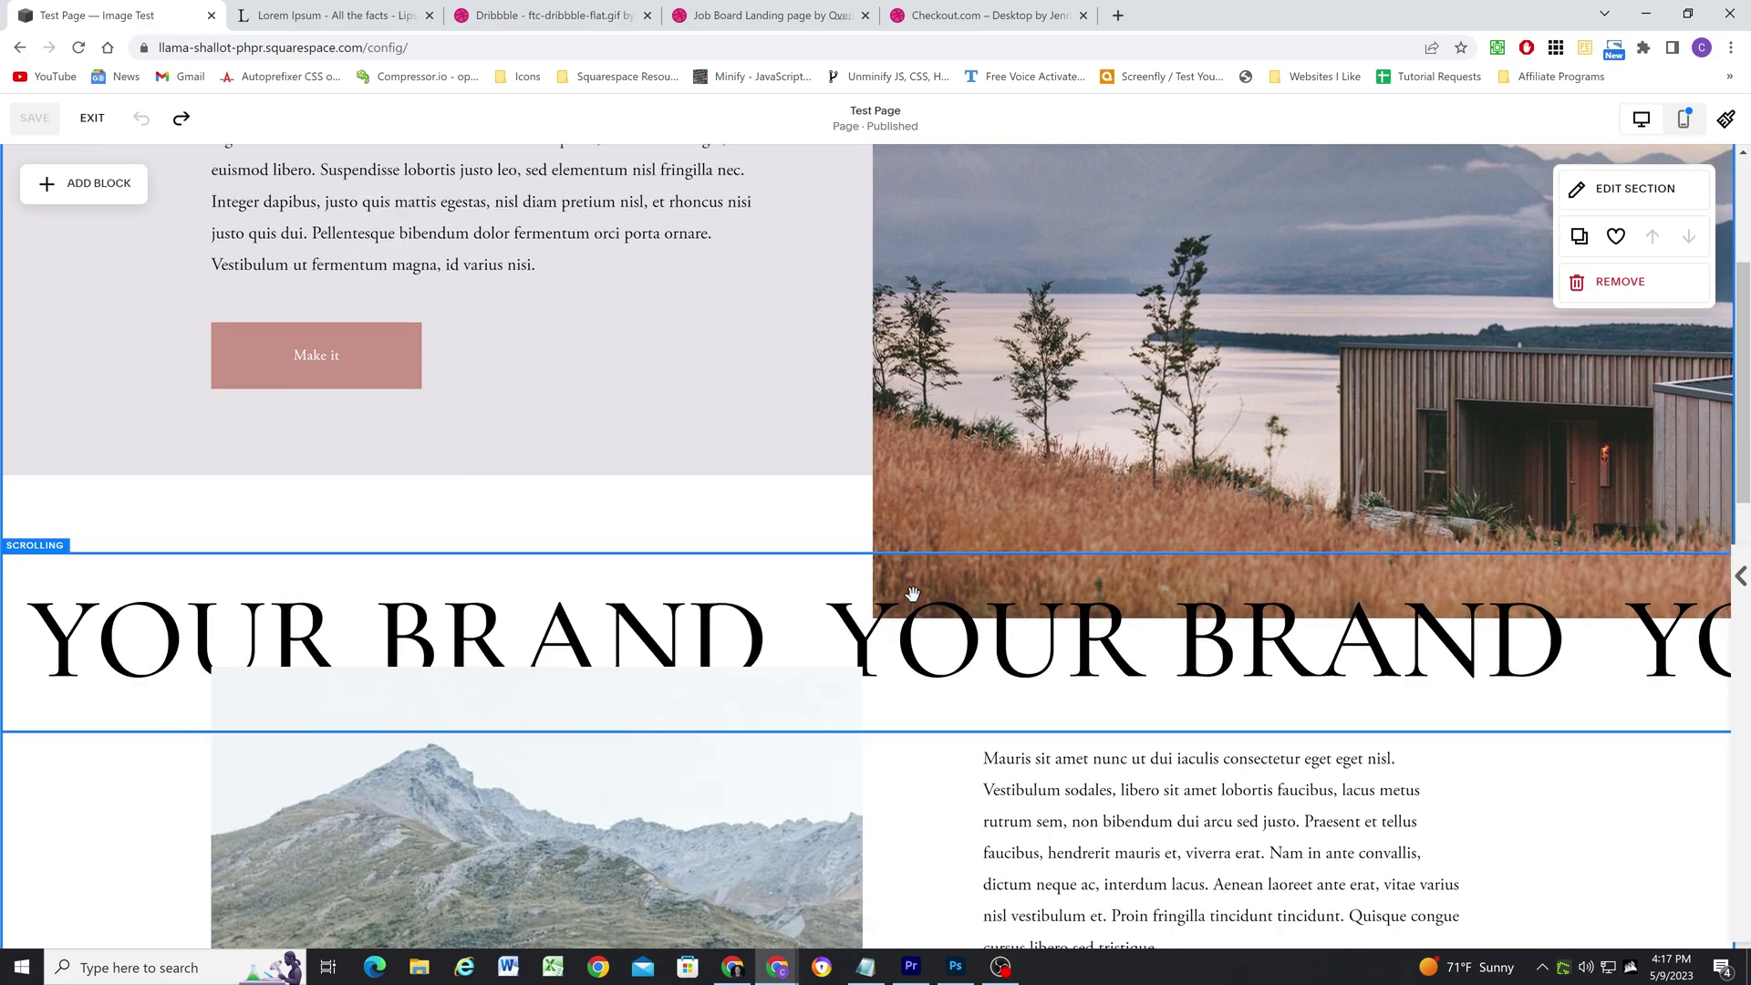
scroll(1131, 373, "up", 3)
scroll(1131, 374, "down", 1)
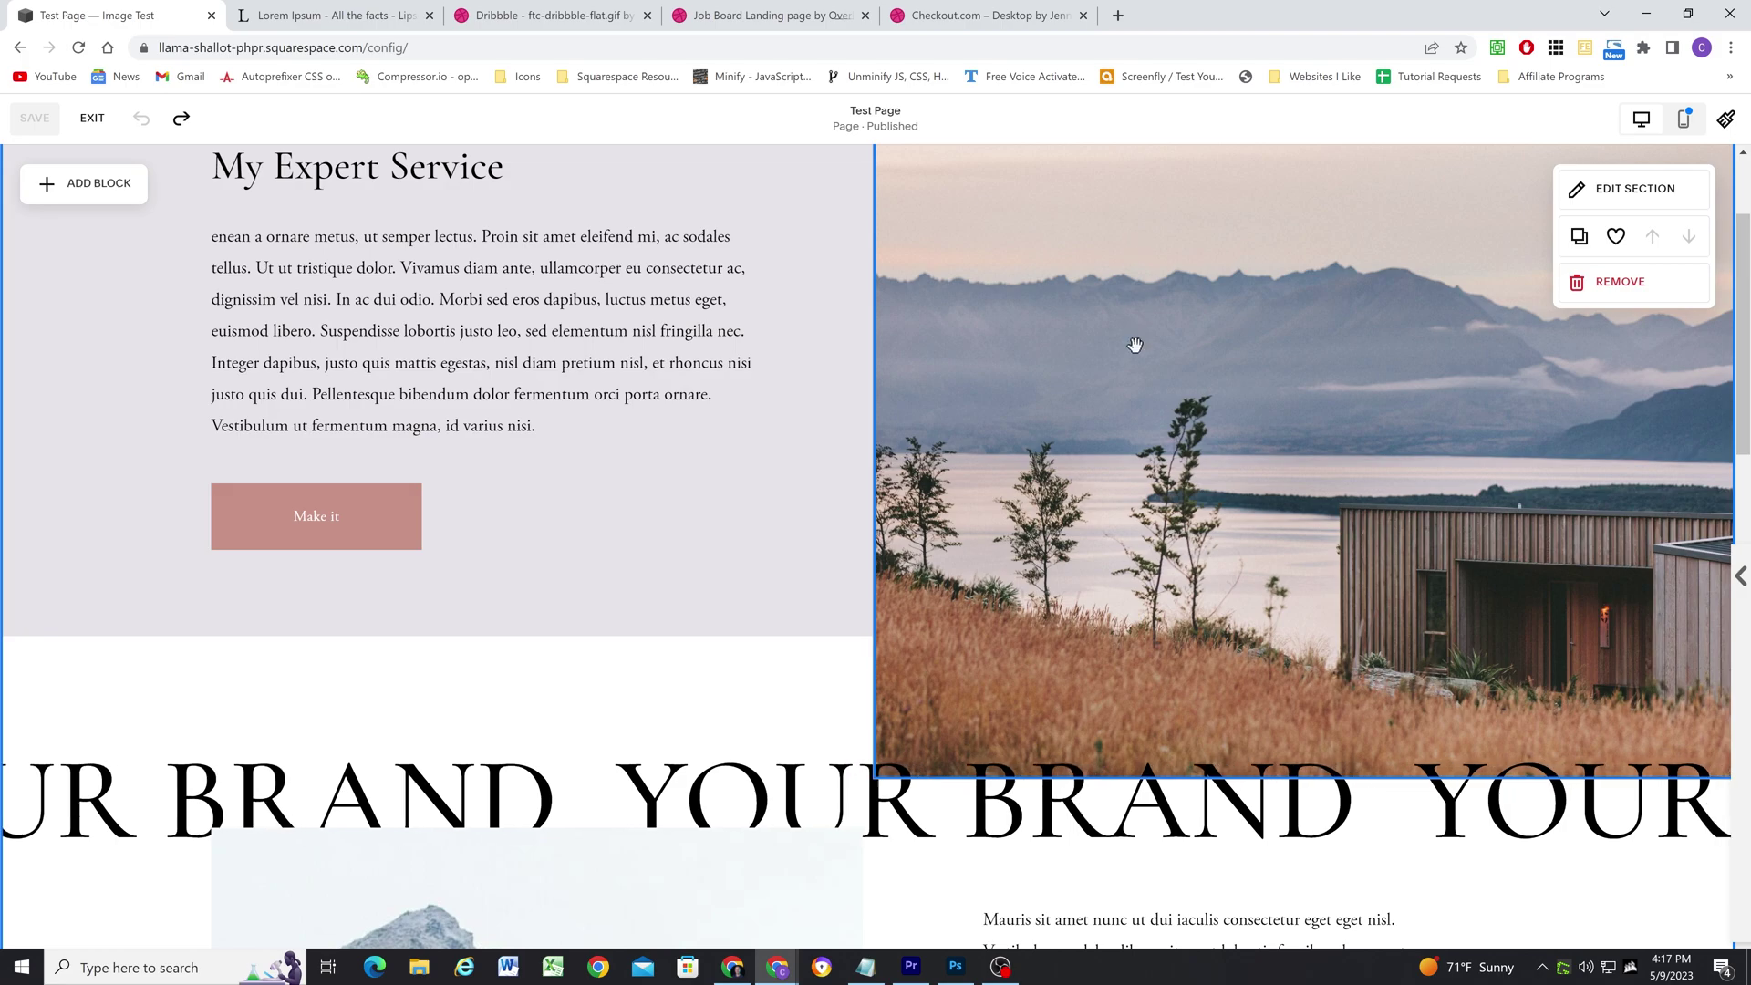
scroll(705, 691, "down", 1)
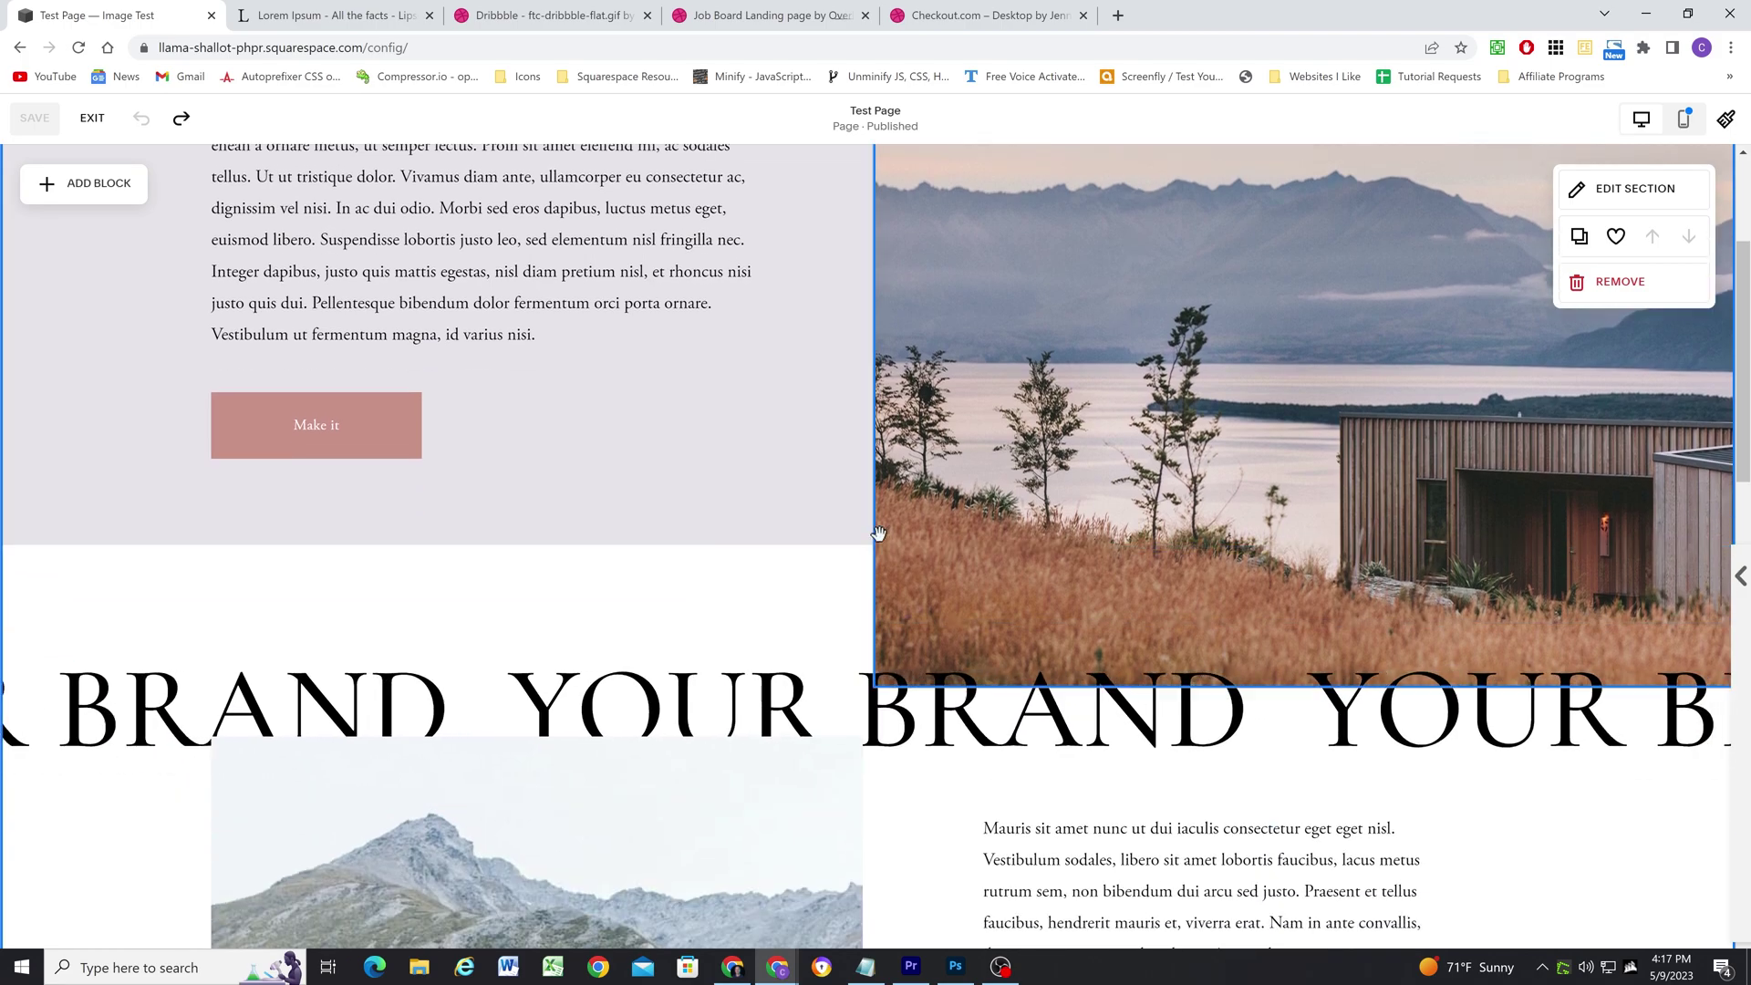
scroll(840, 593, "down", 5)
scroll(891, 582, "down", 6)
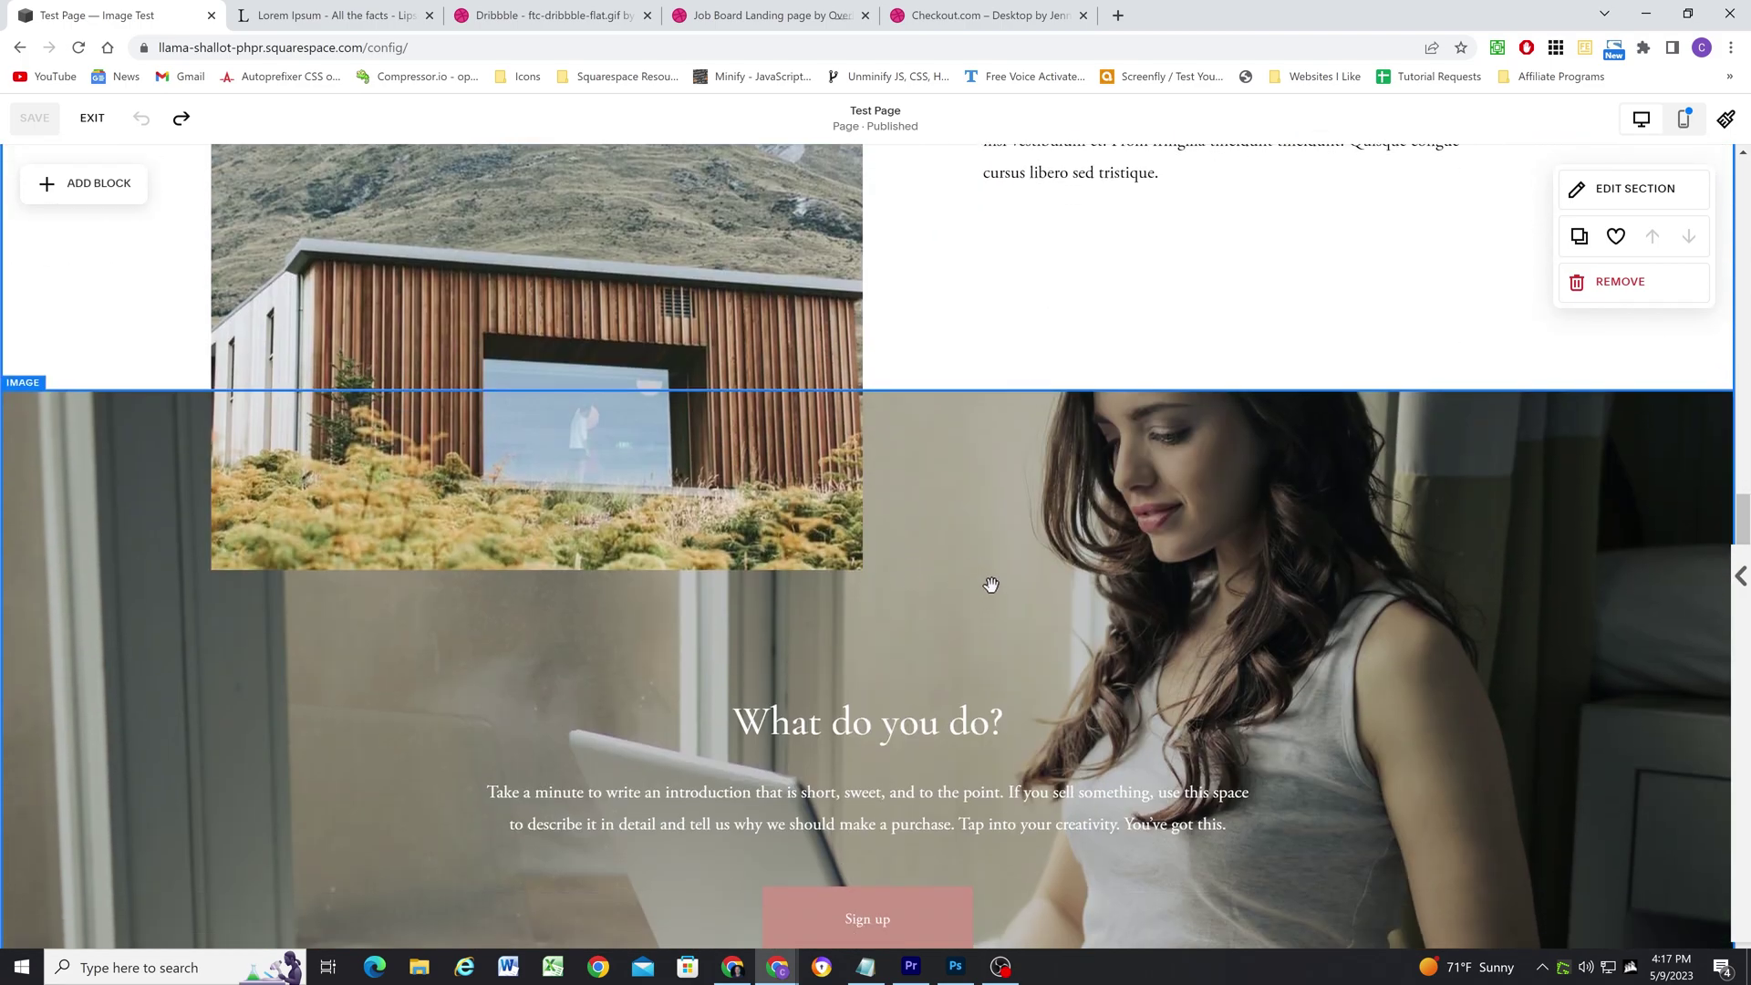
scroll(1084, 603, "up", 15)
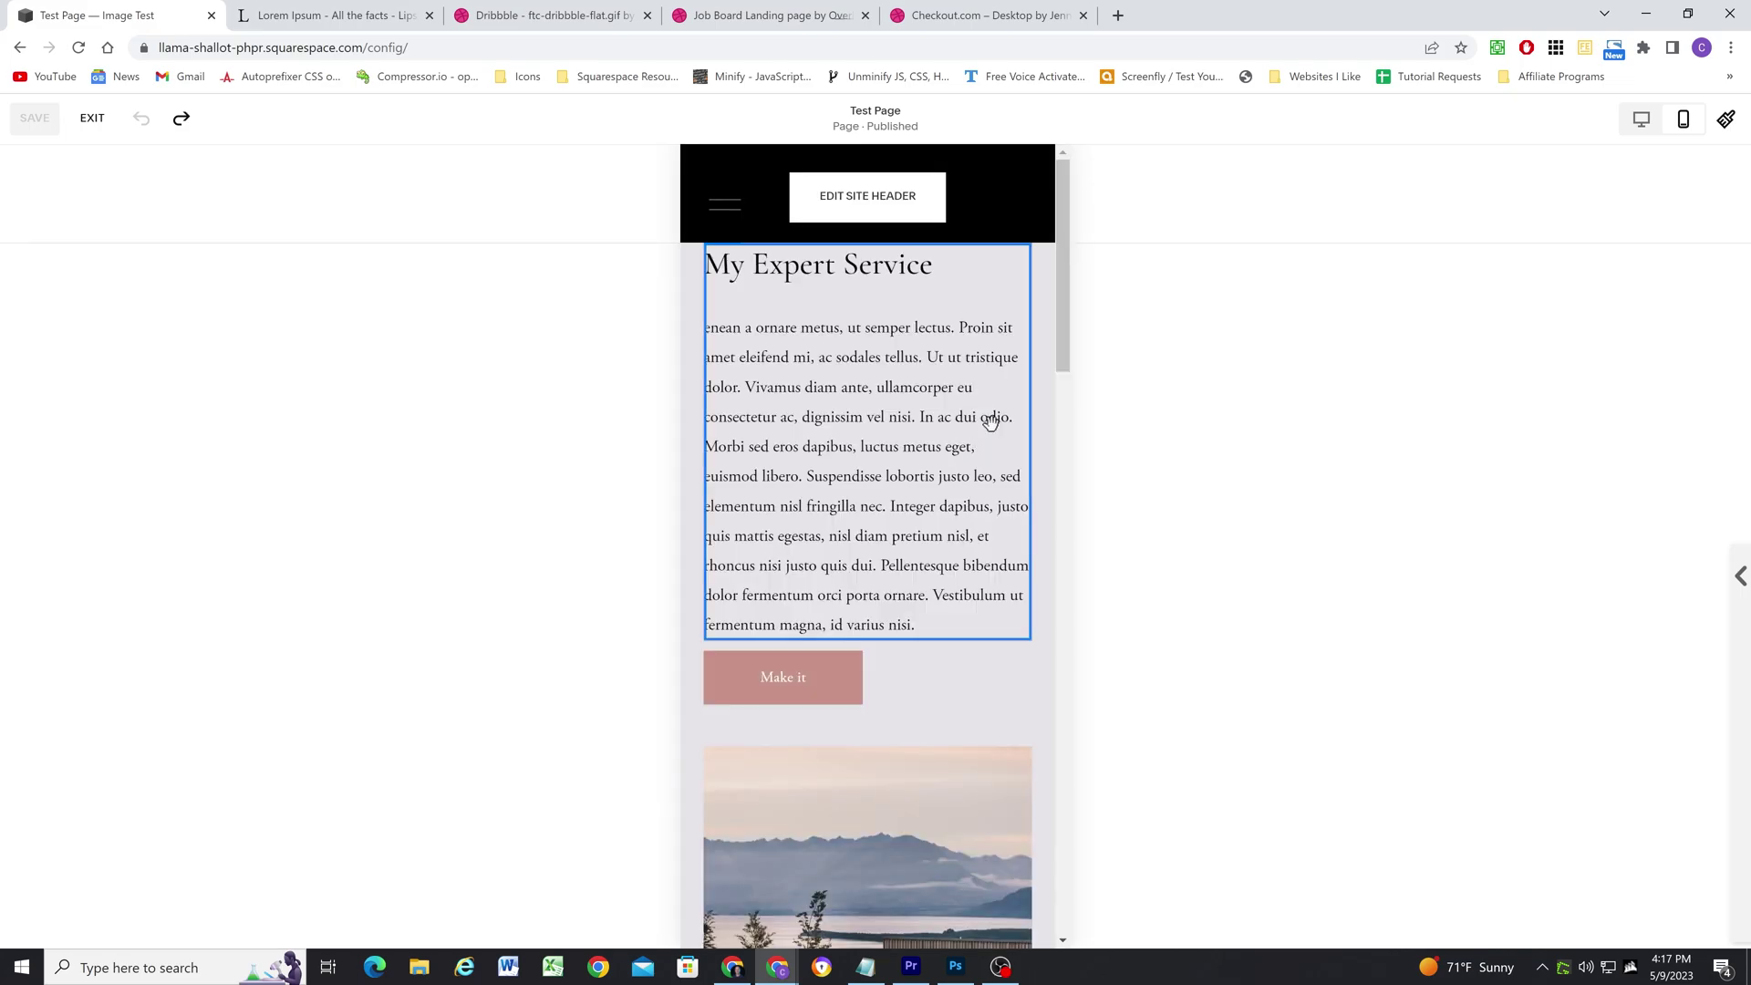
scroll(945, 436, "down", 7)
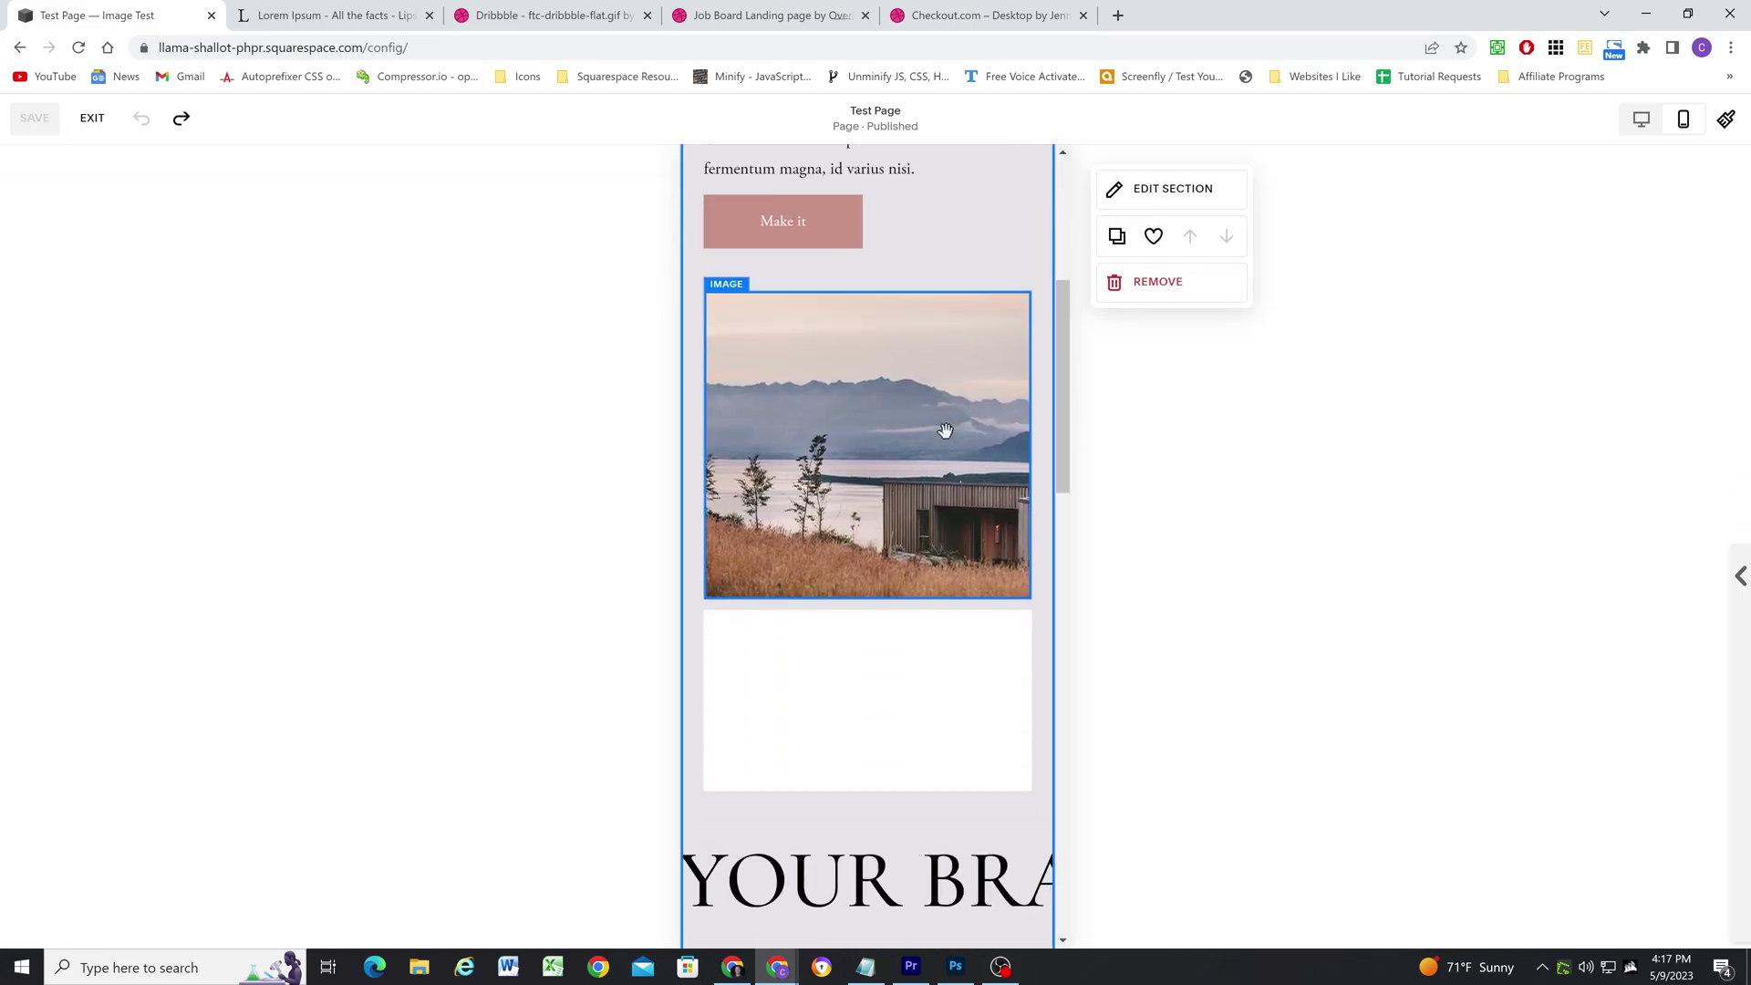
scroll(930, 438, "up", 7)
scroll(934, 442, "down", 5)
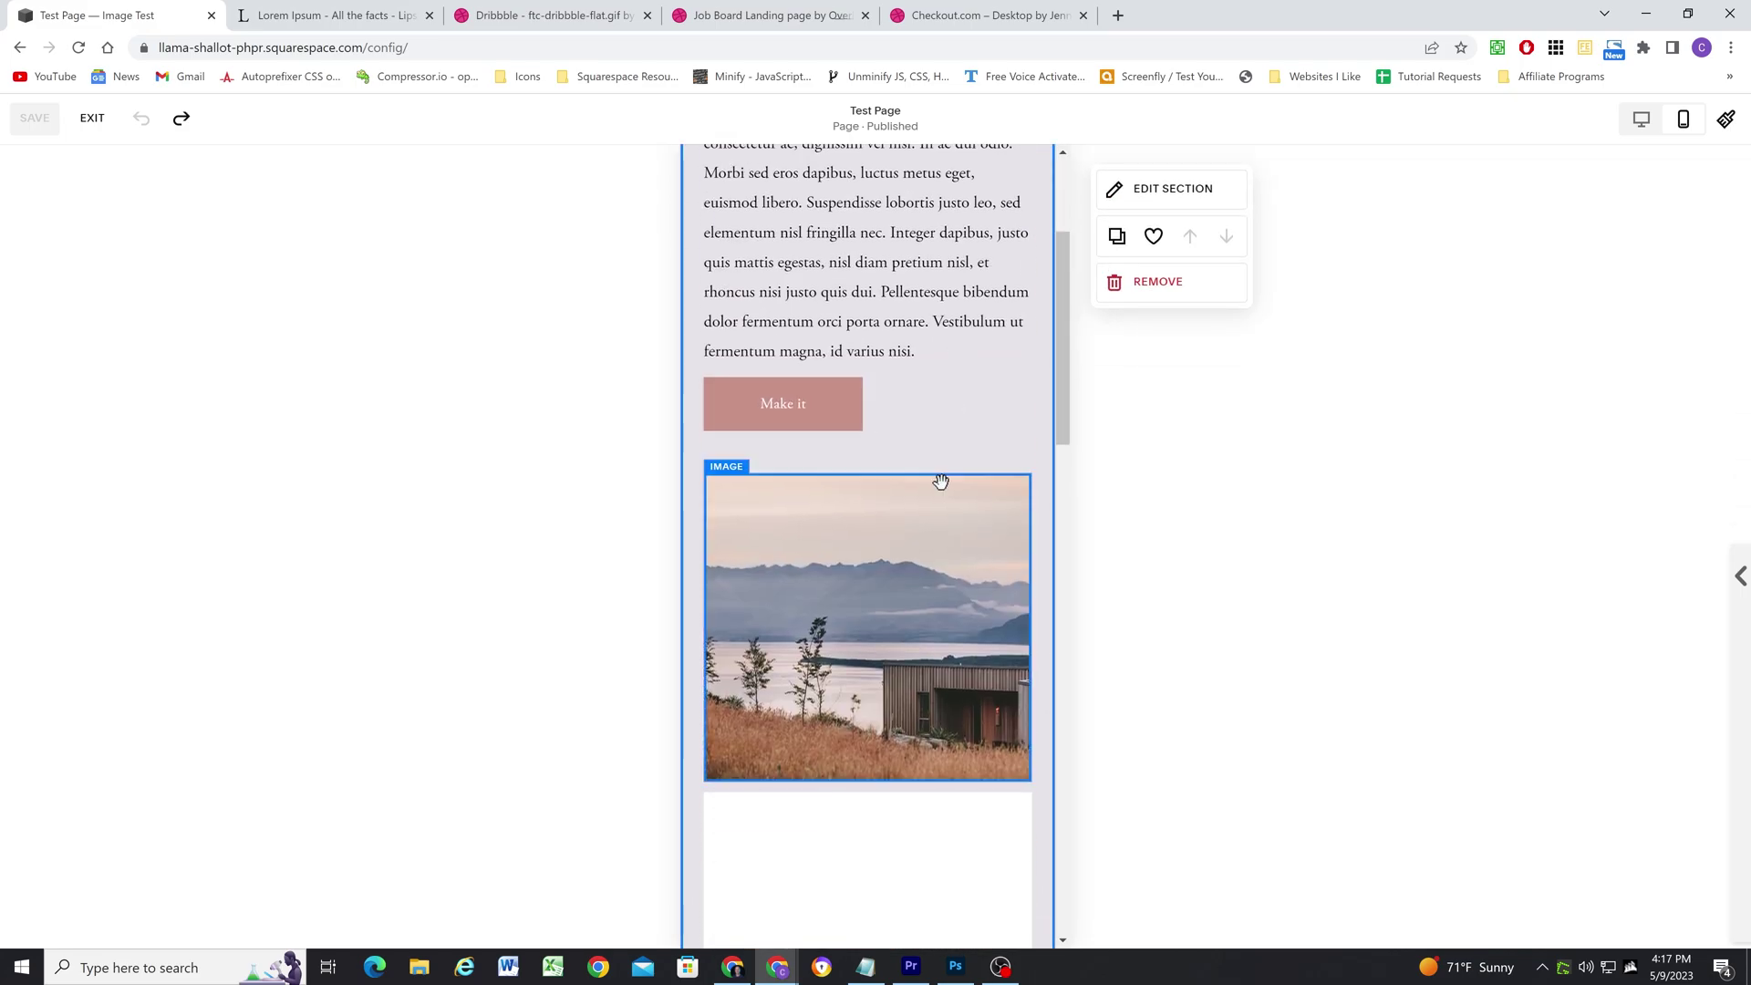
scroll(909, 511, "down", 3)
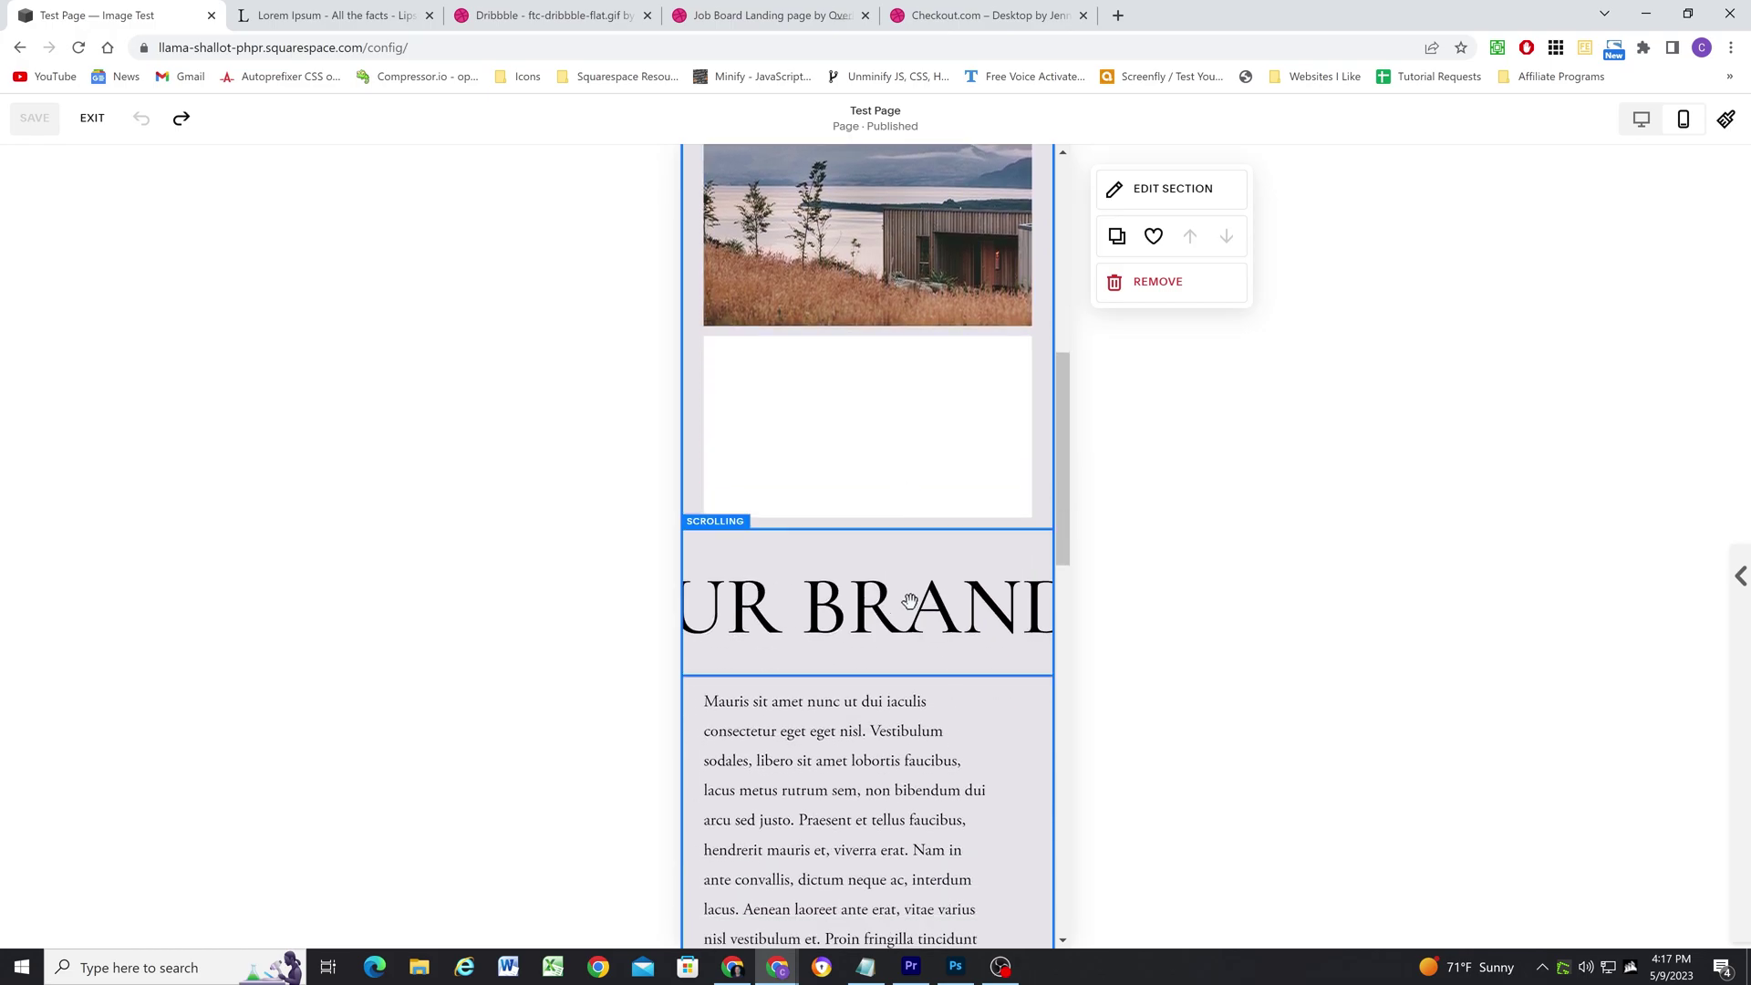
scroll(909, 602, "down", 10)
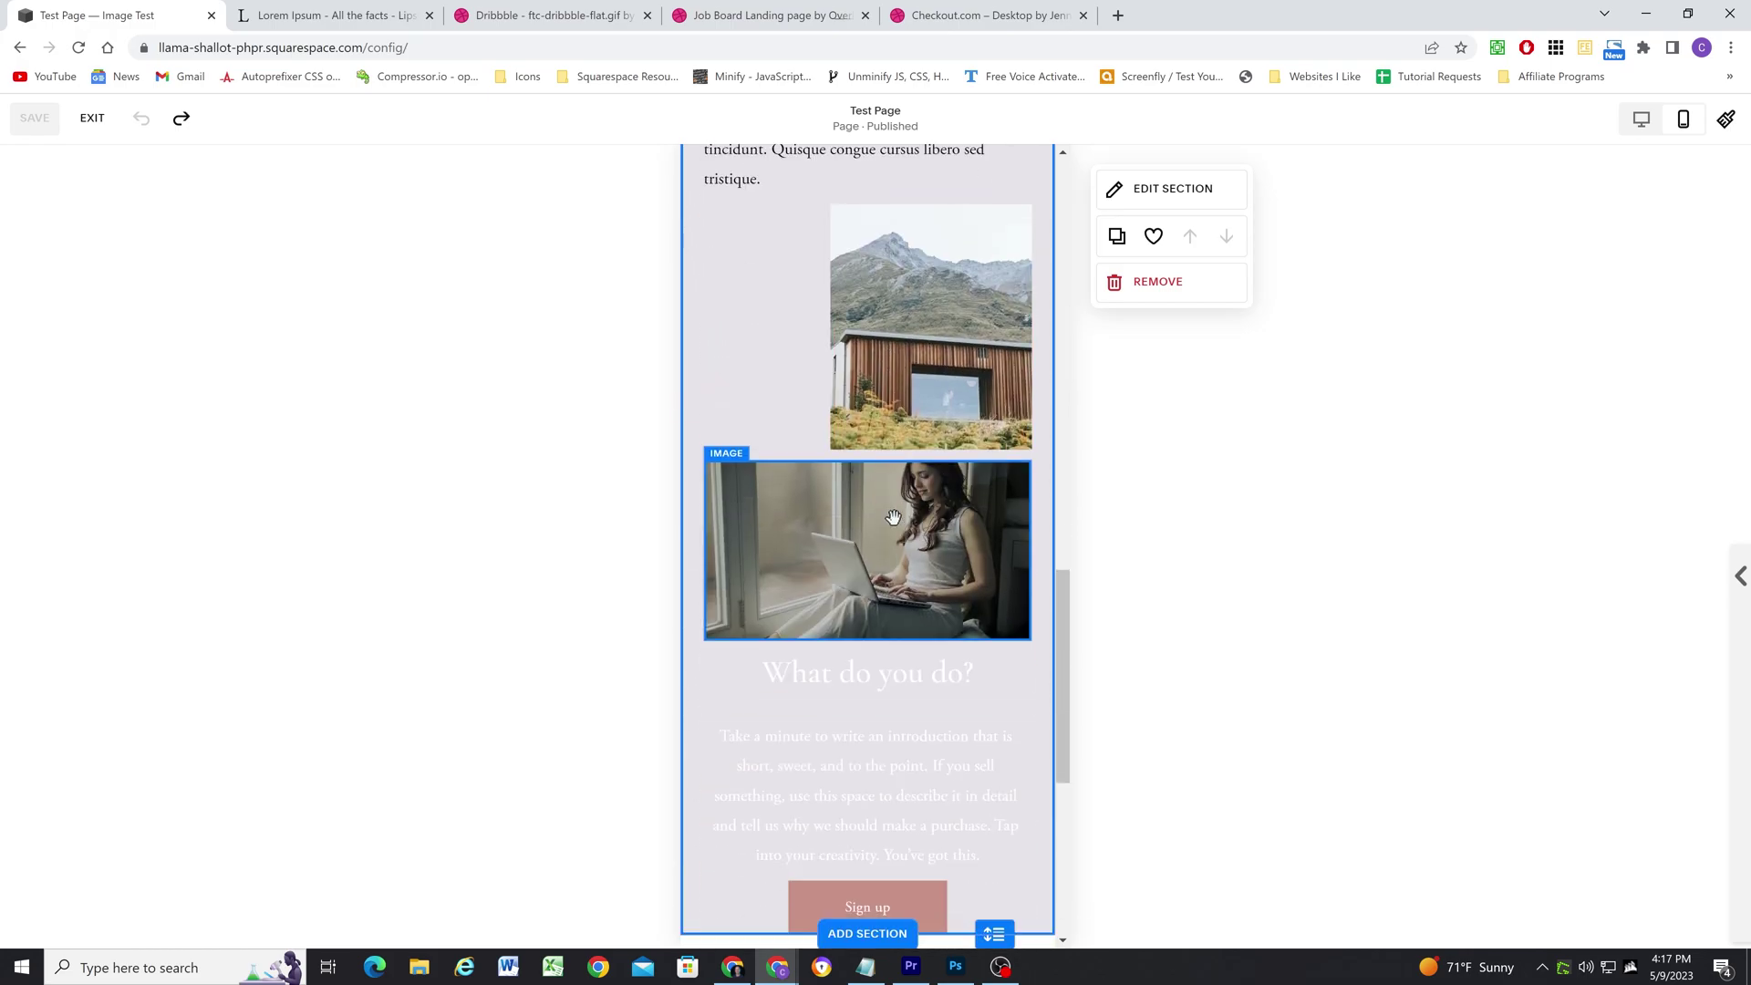
scroll(898, 515, "down", 2)
scroll(902, 547, "up", 10)
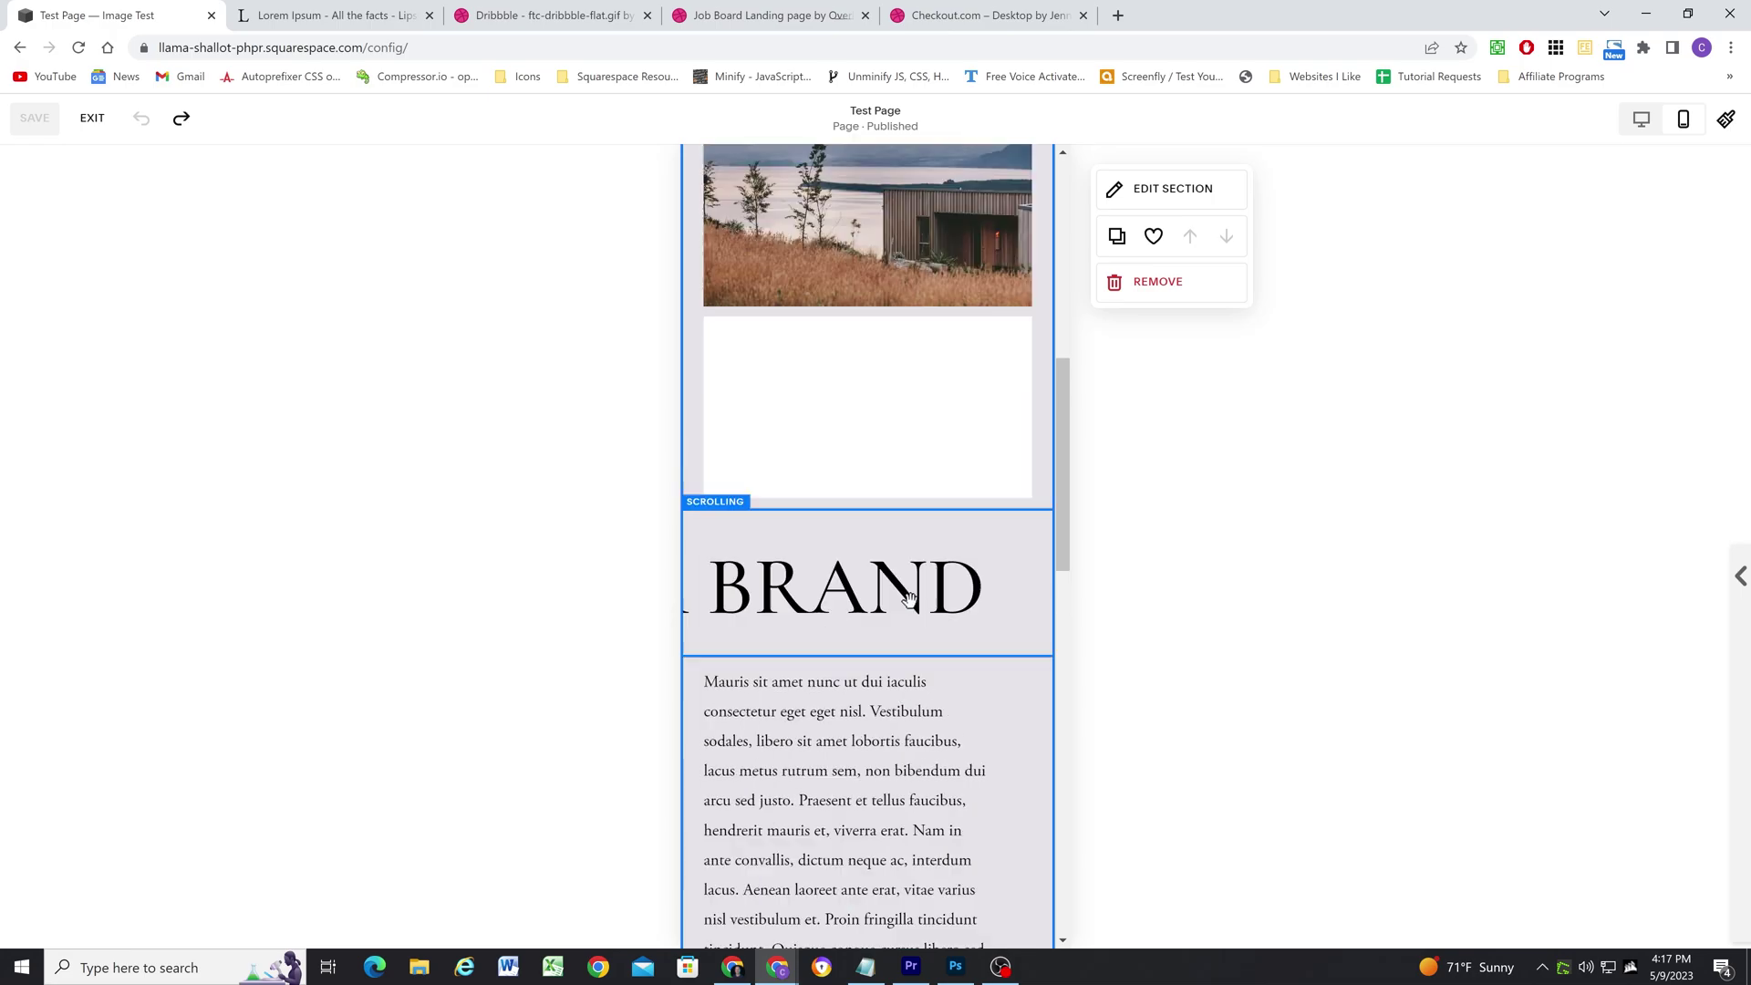
scroll(906, 620, "up", 2)
scroll(906, 595, "up", 6)
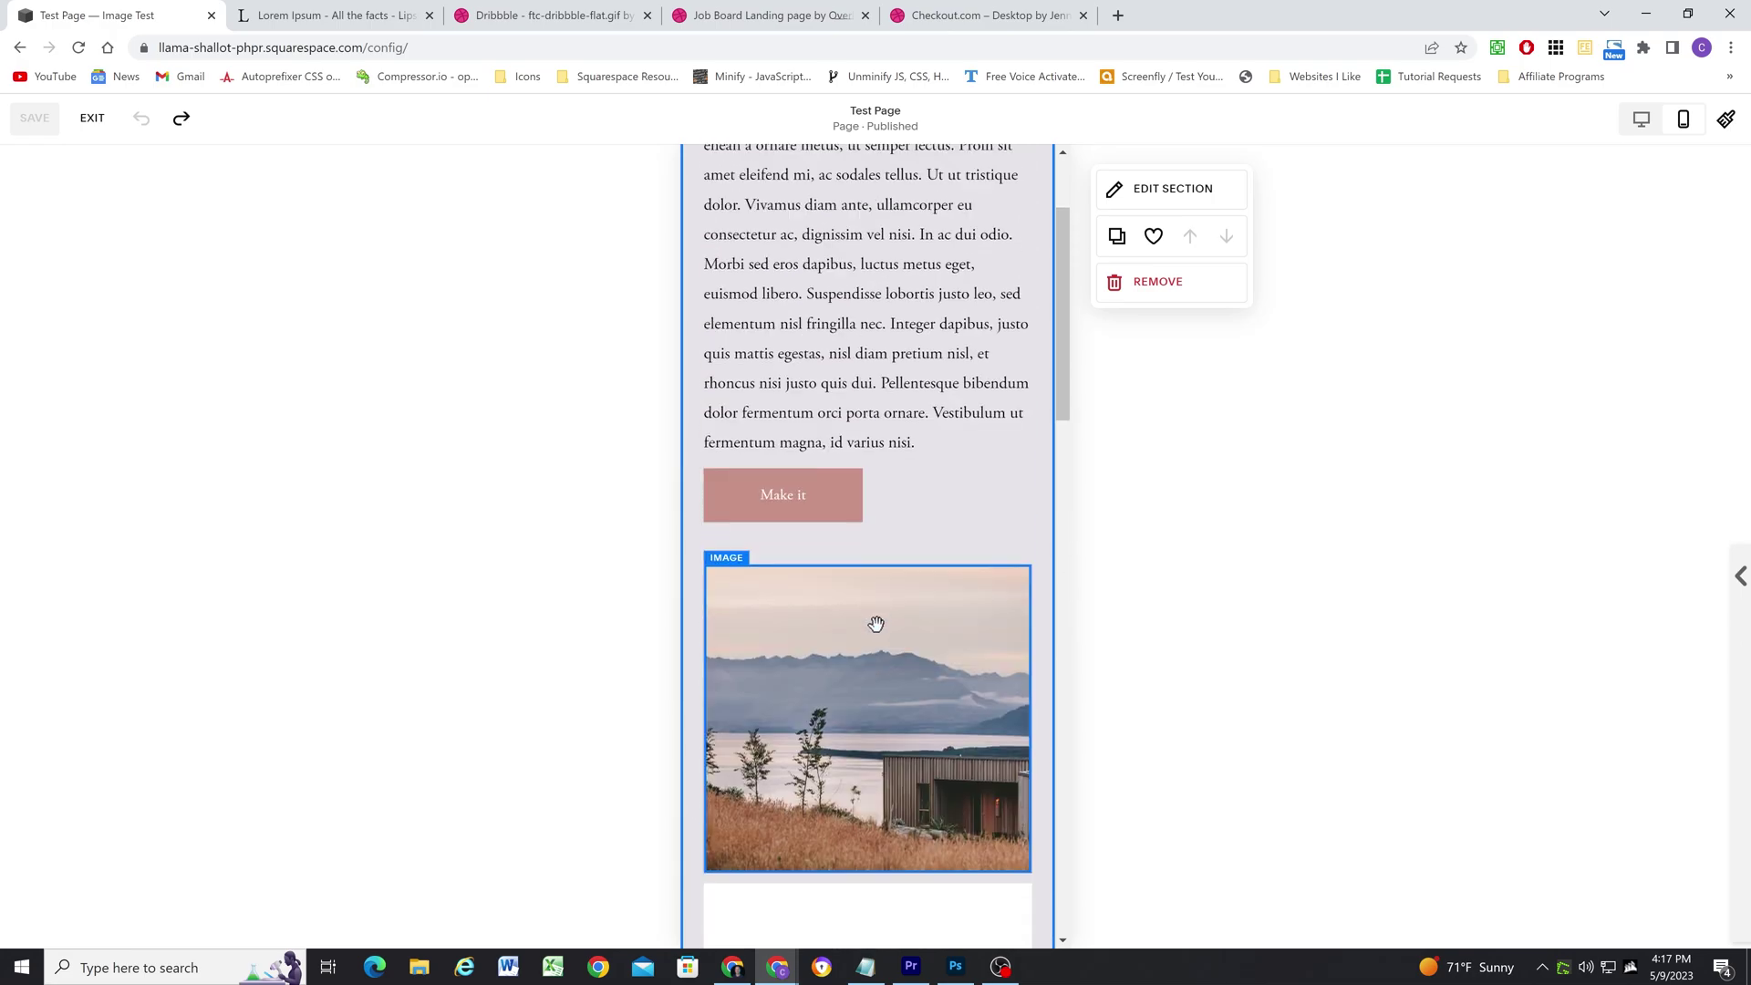
scroll(880, 518, "down", 10)
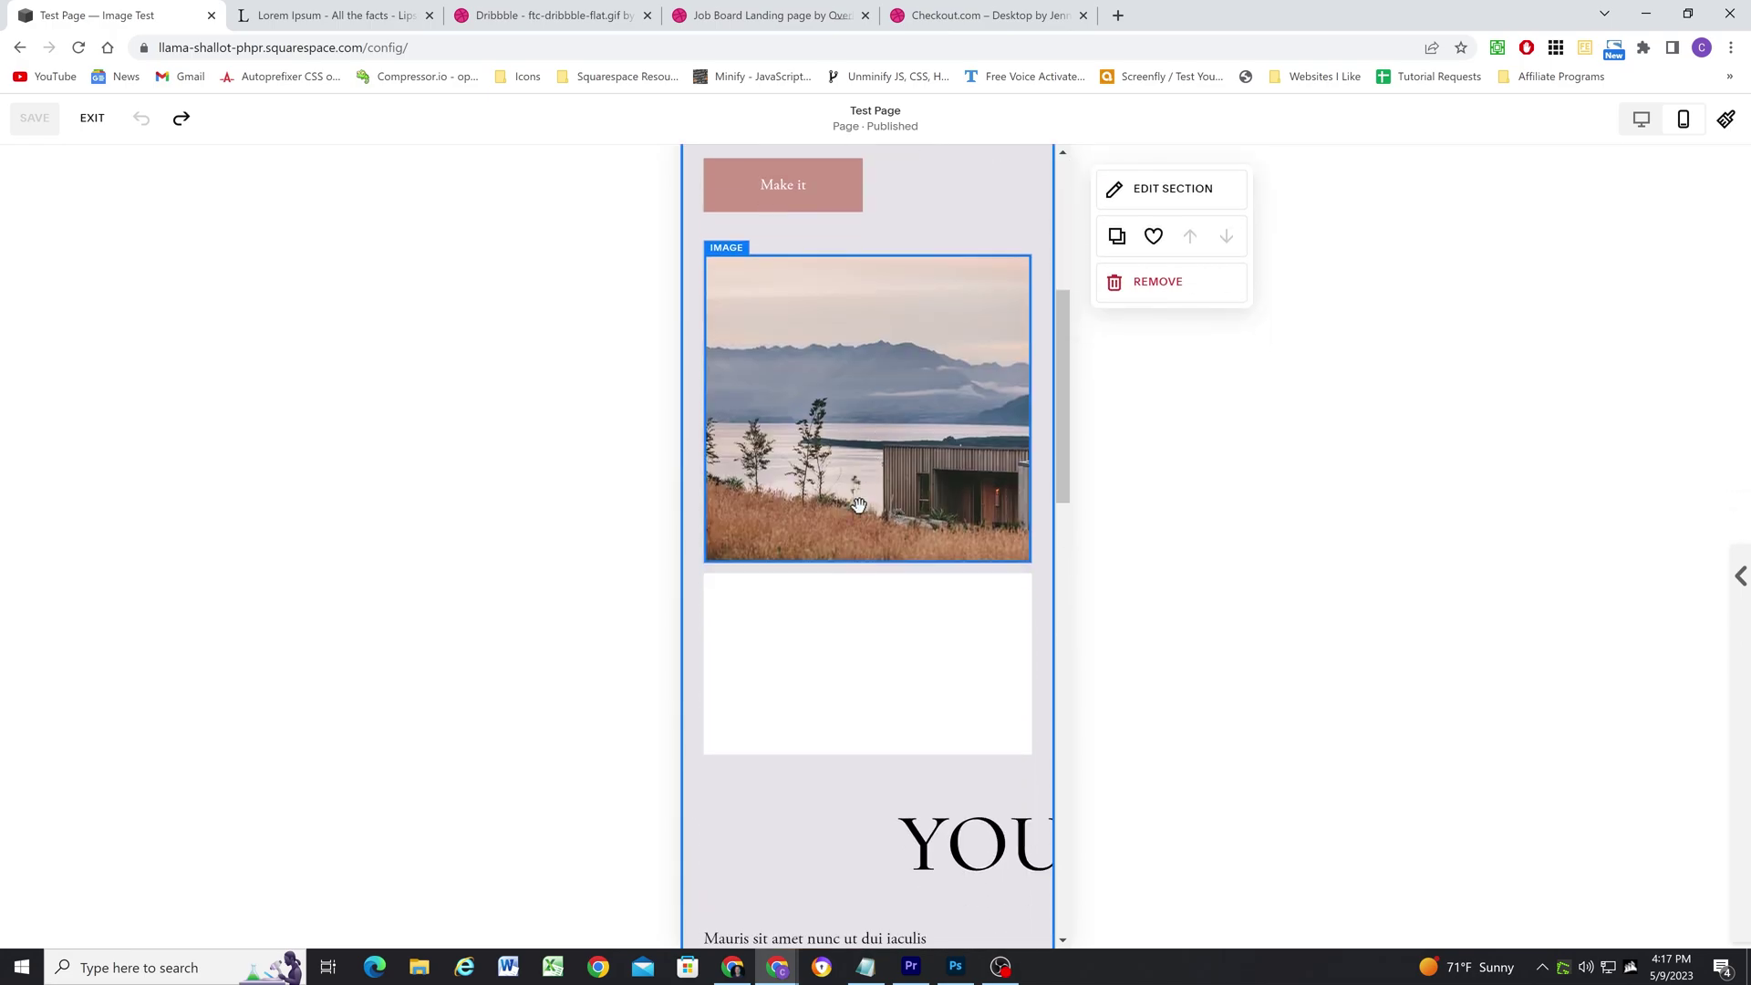
scroll(845, 582, "up", 10)
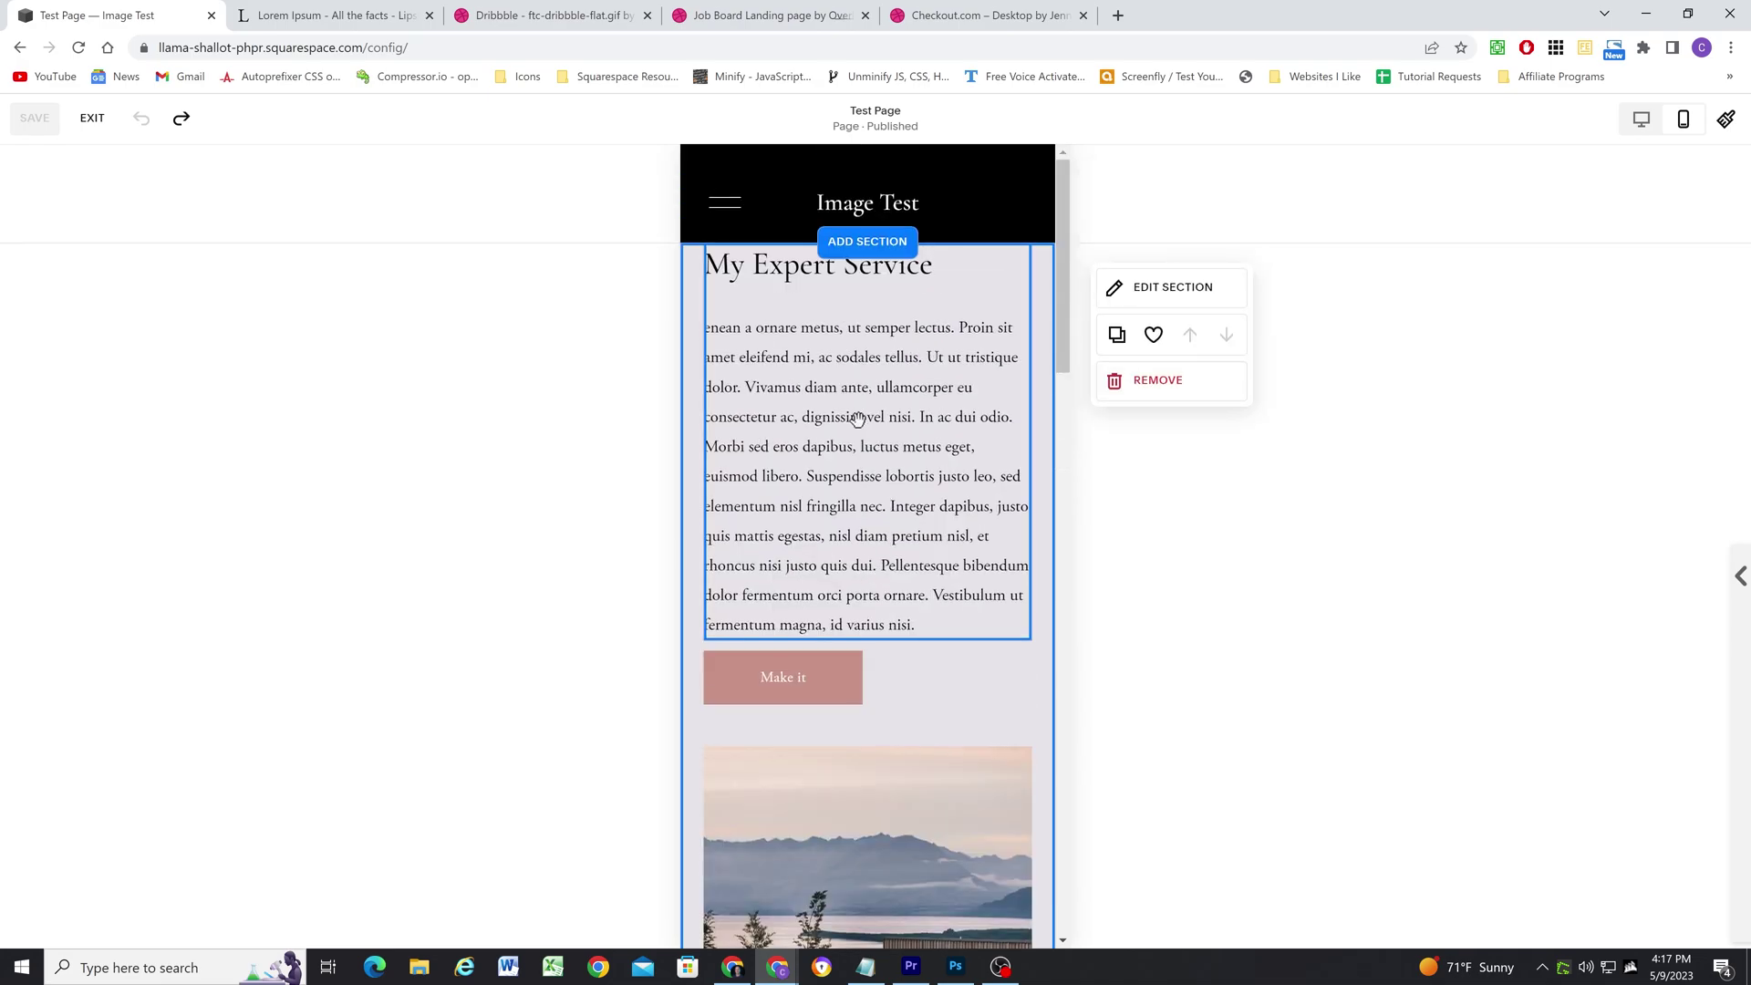
left_click(1640, 119)
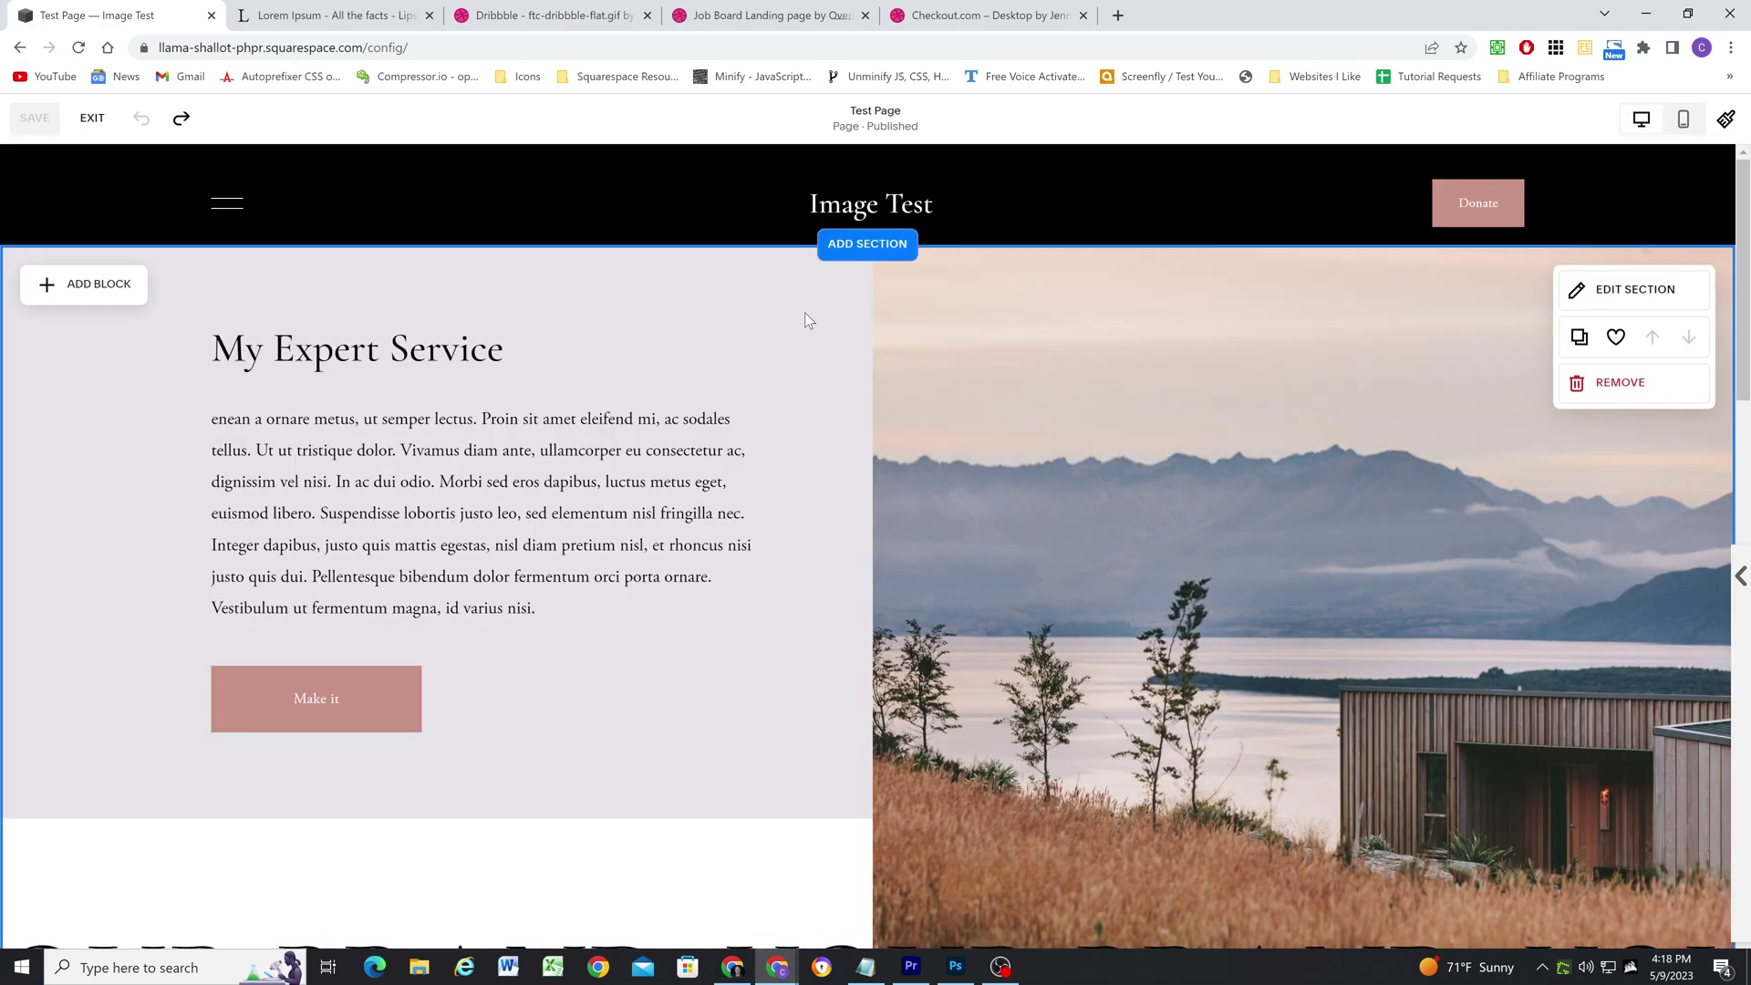